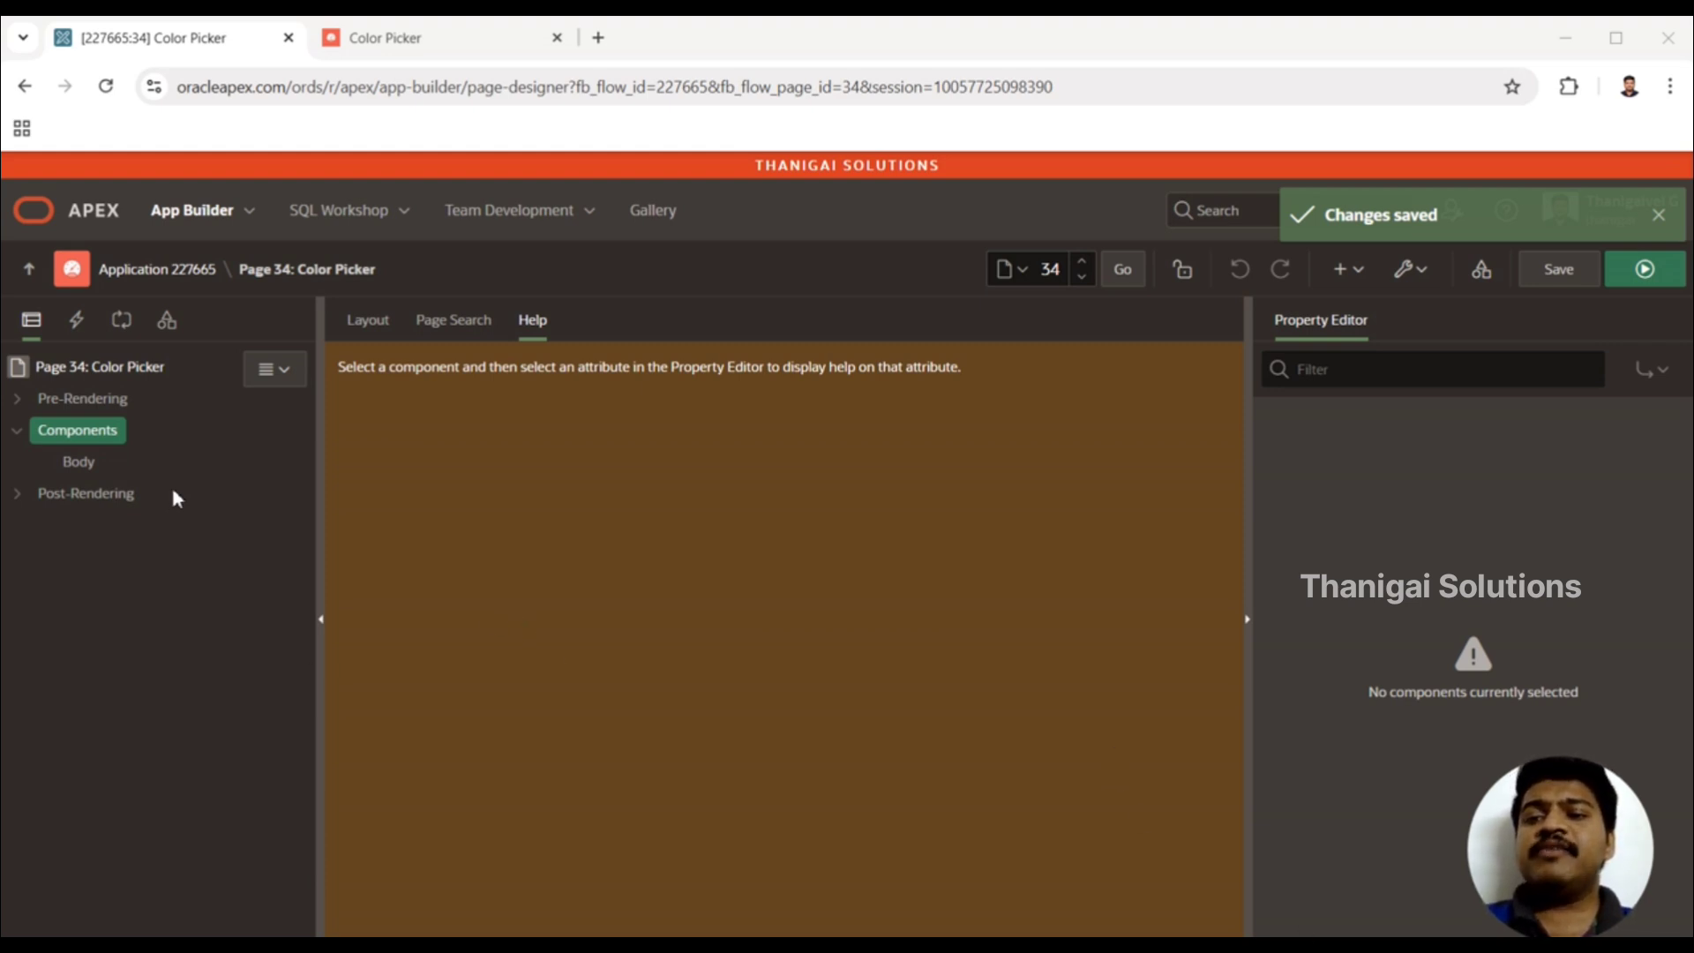
- Create a page item under Body on page 34 and name it P34_COLOR_PICKER
left_click(88, 465)
right_click(89, 465)
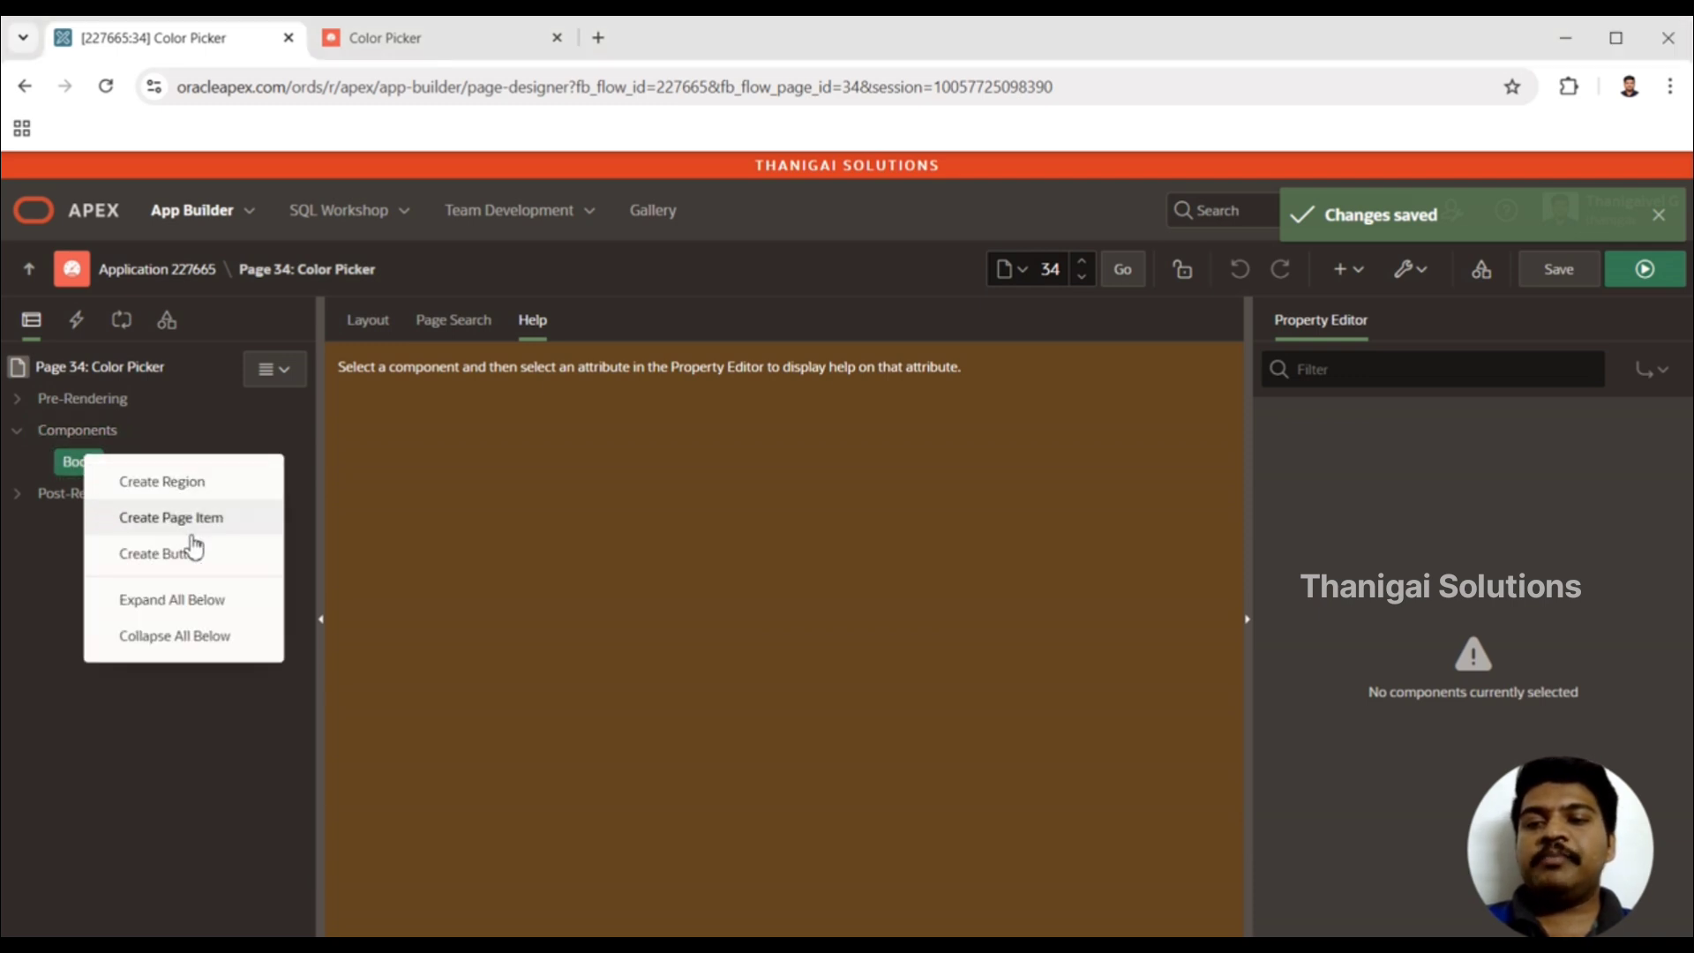
left_click(194, 527)
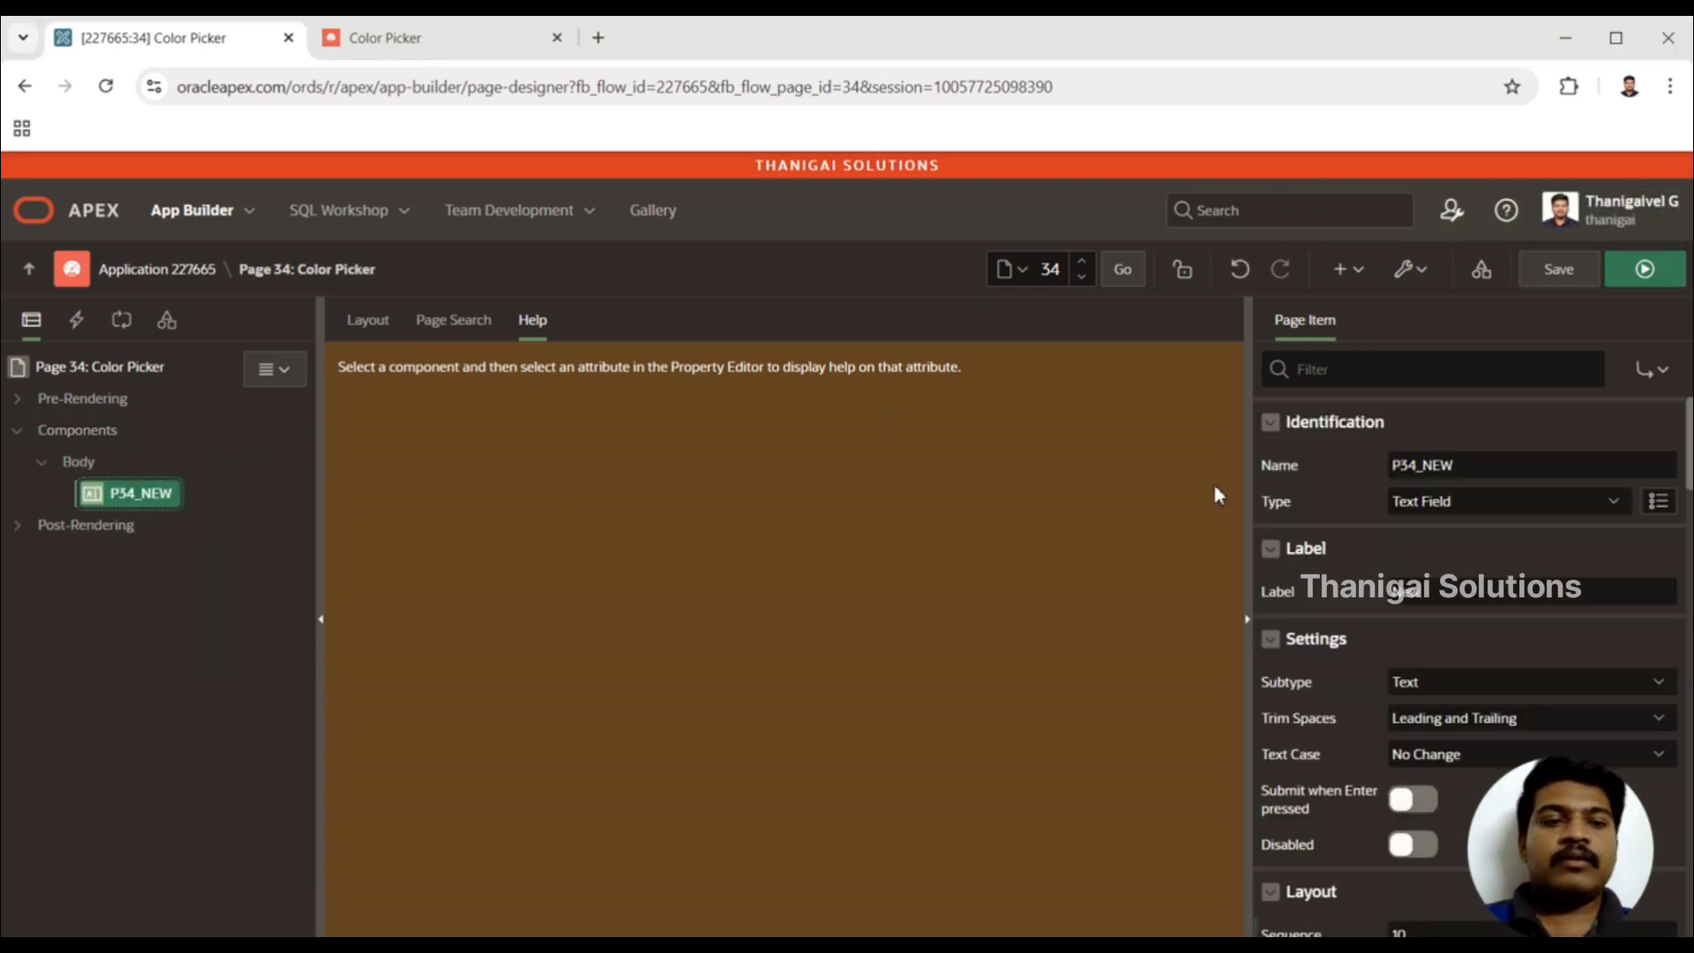
left_click_drag(1417, 465, 1502, 467)
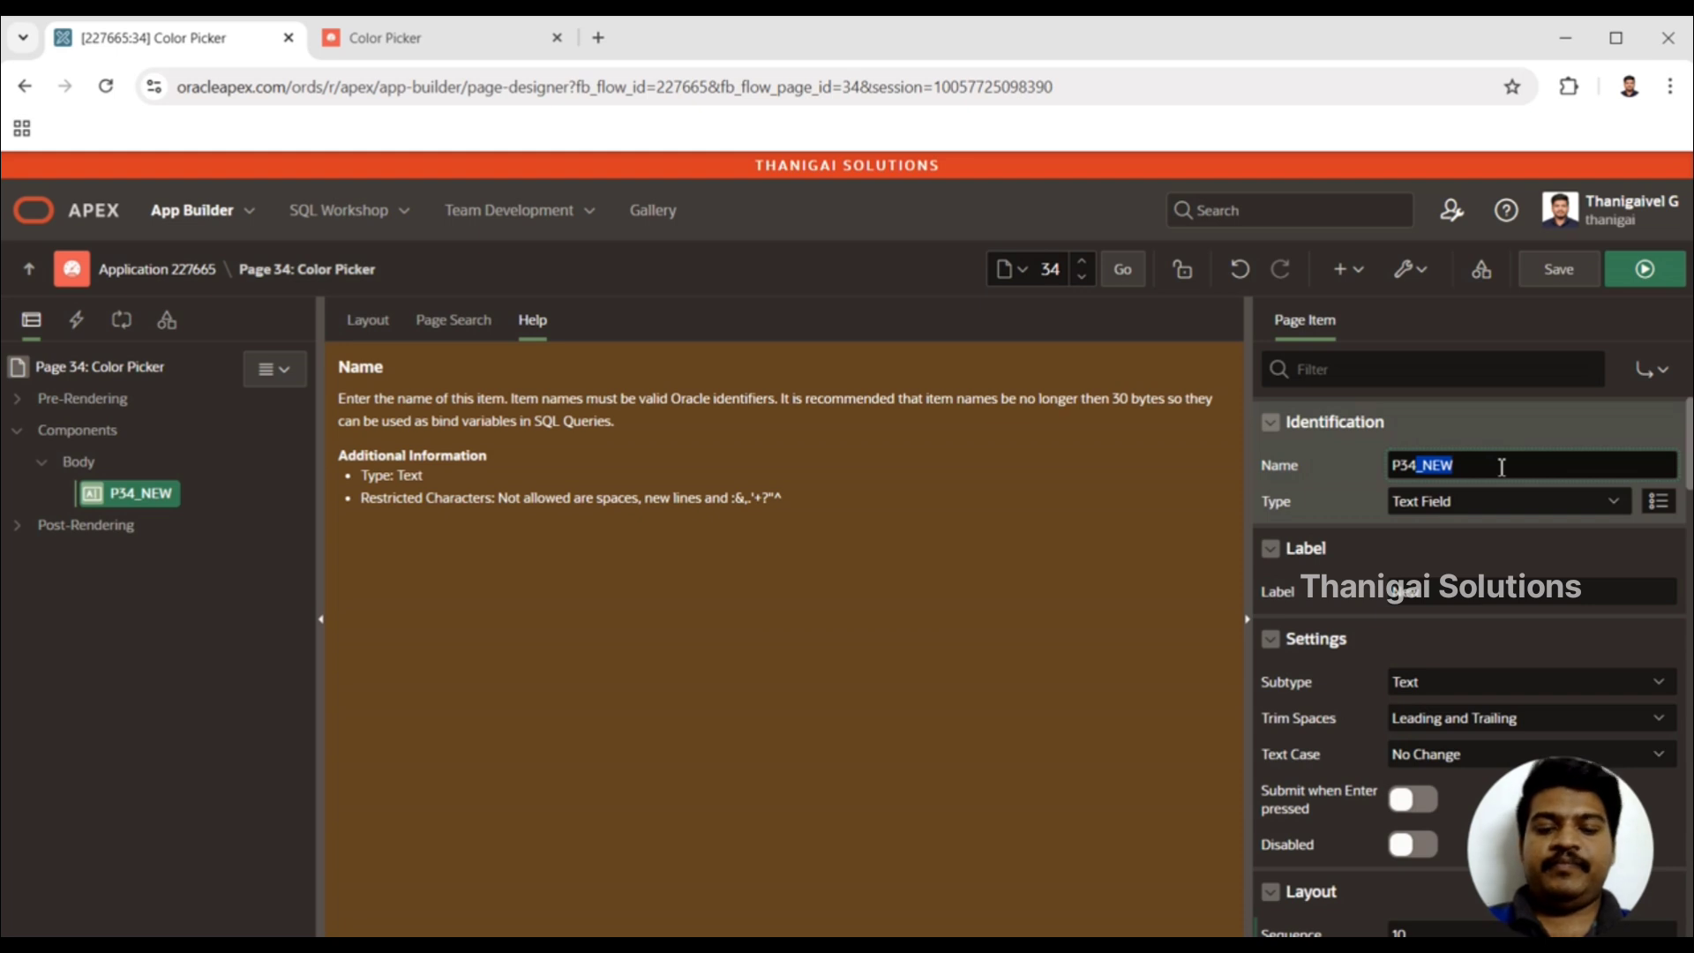
type("_COLOR_PICKER")
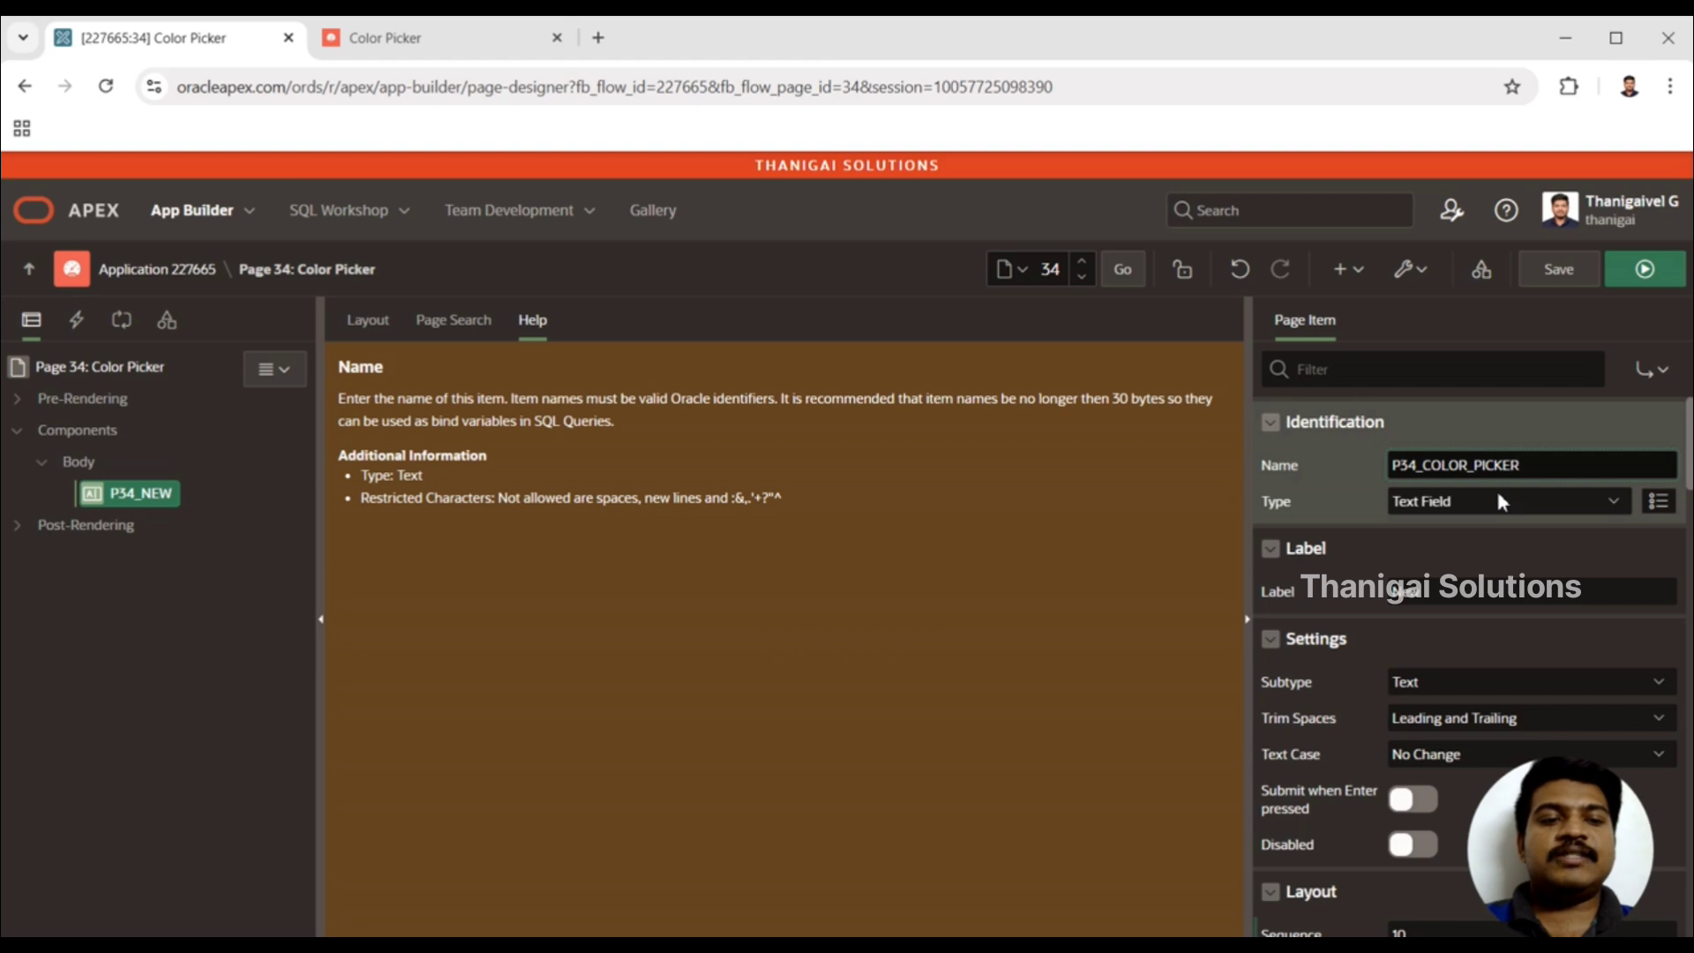
- Set the type of the P34_COLOR_PICKER item to Color Picker
left_click(1498, 500)
key("c")
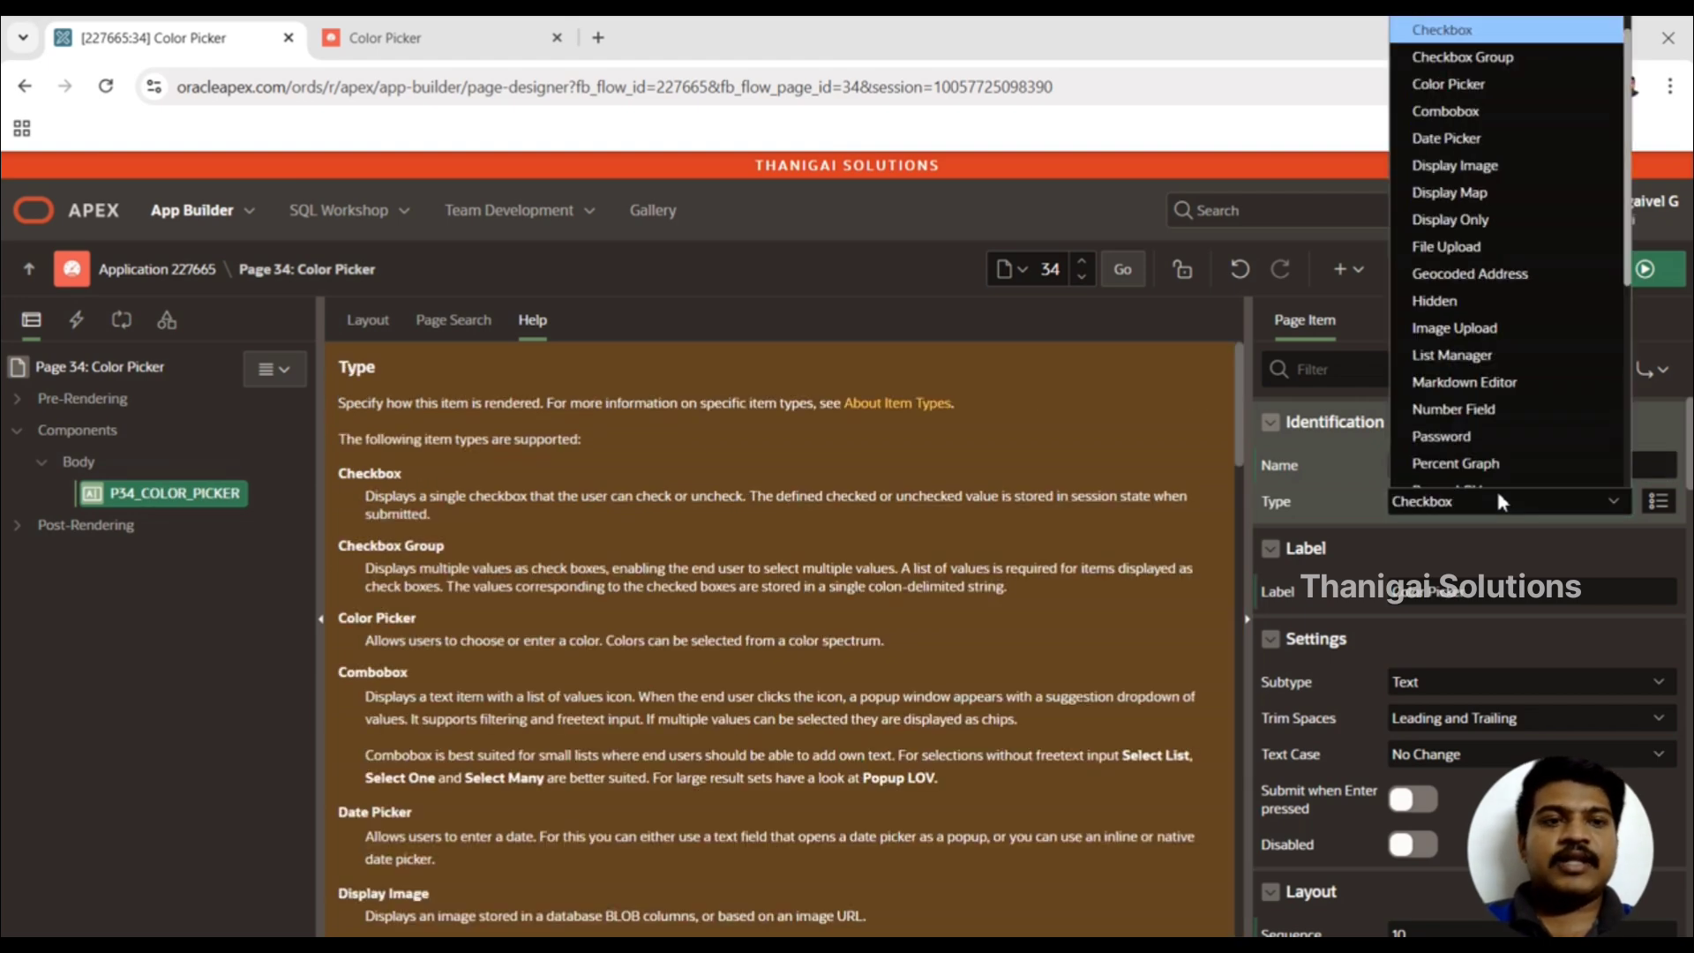
key("Down")
key("Down")
key("Return")
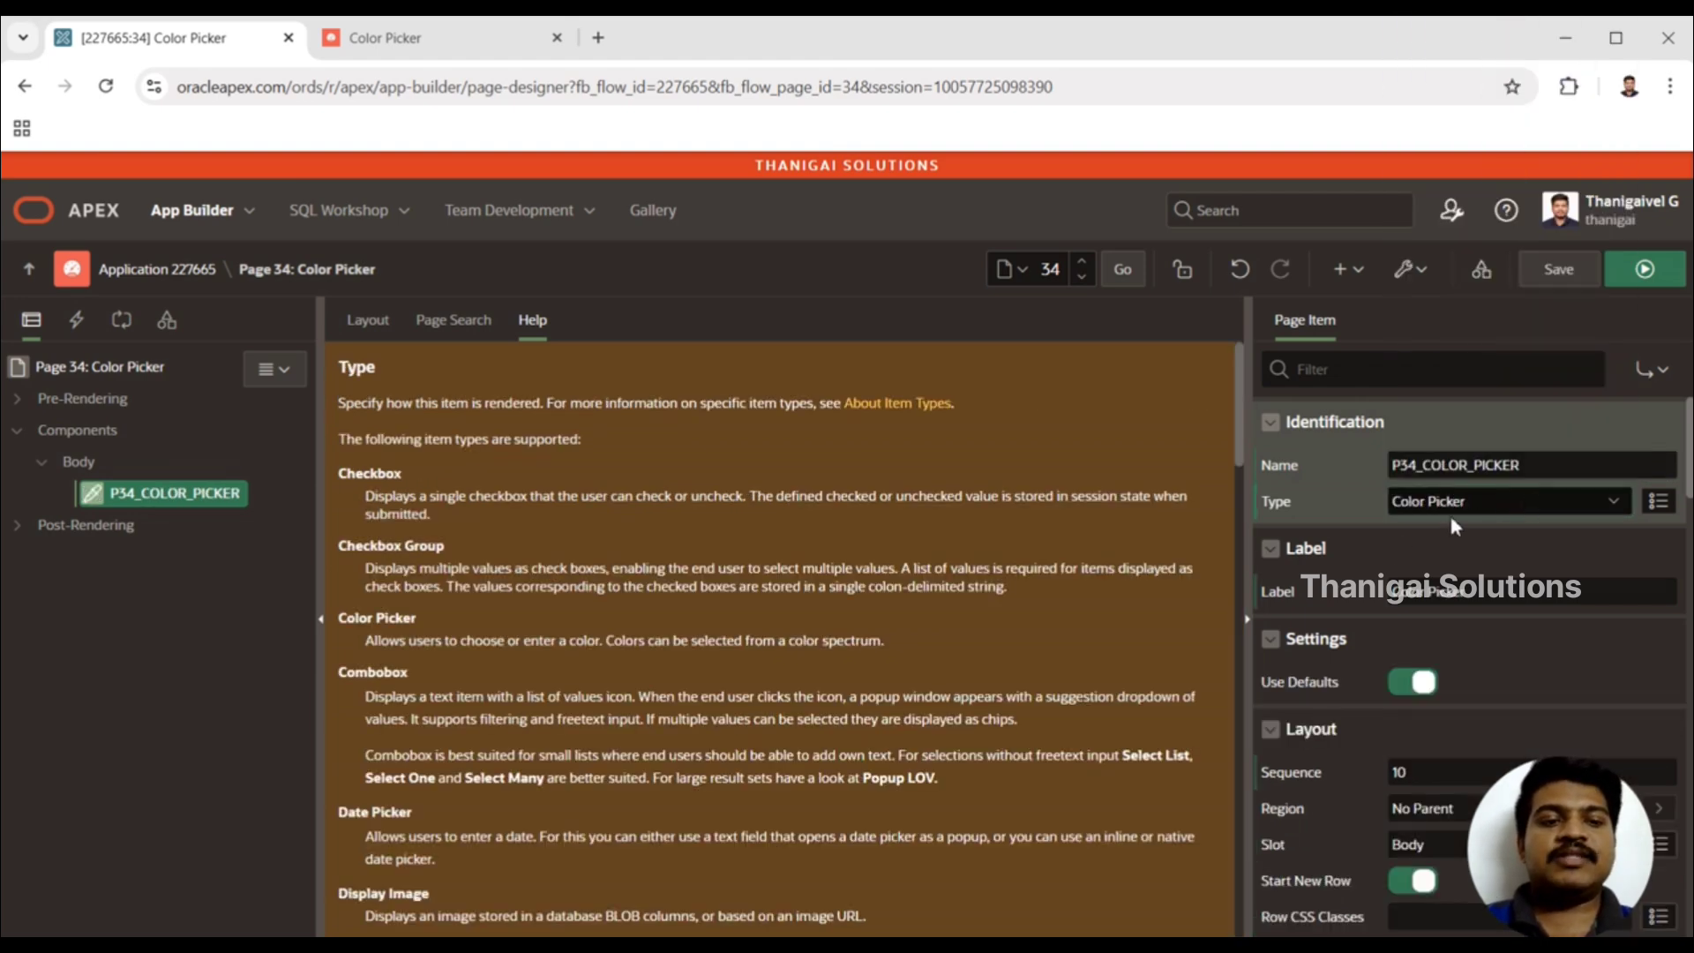
- Save and run page 34, close the developer tools and open the Color Picker item's popup
left_click(1668, 265)
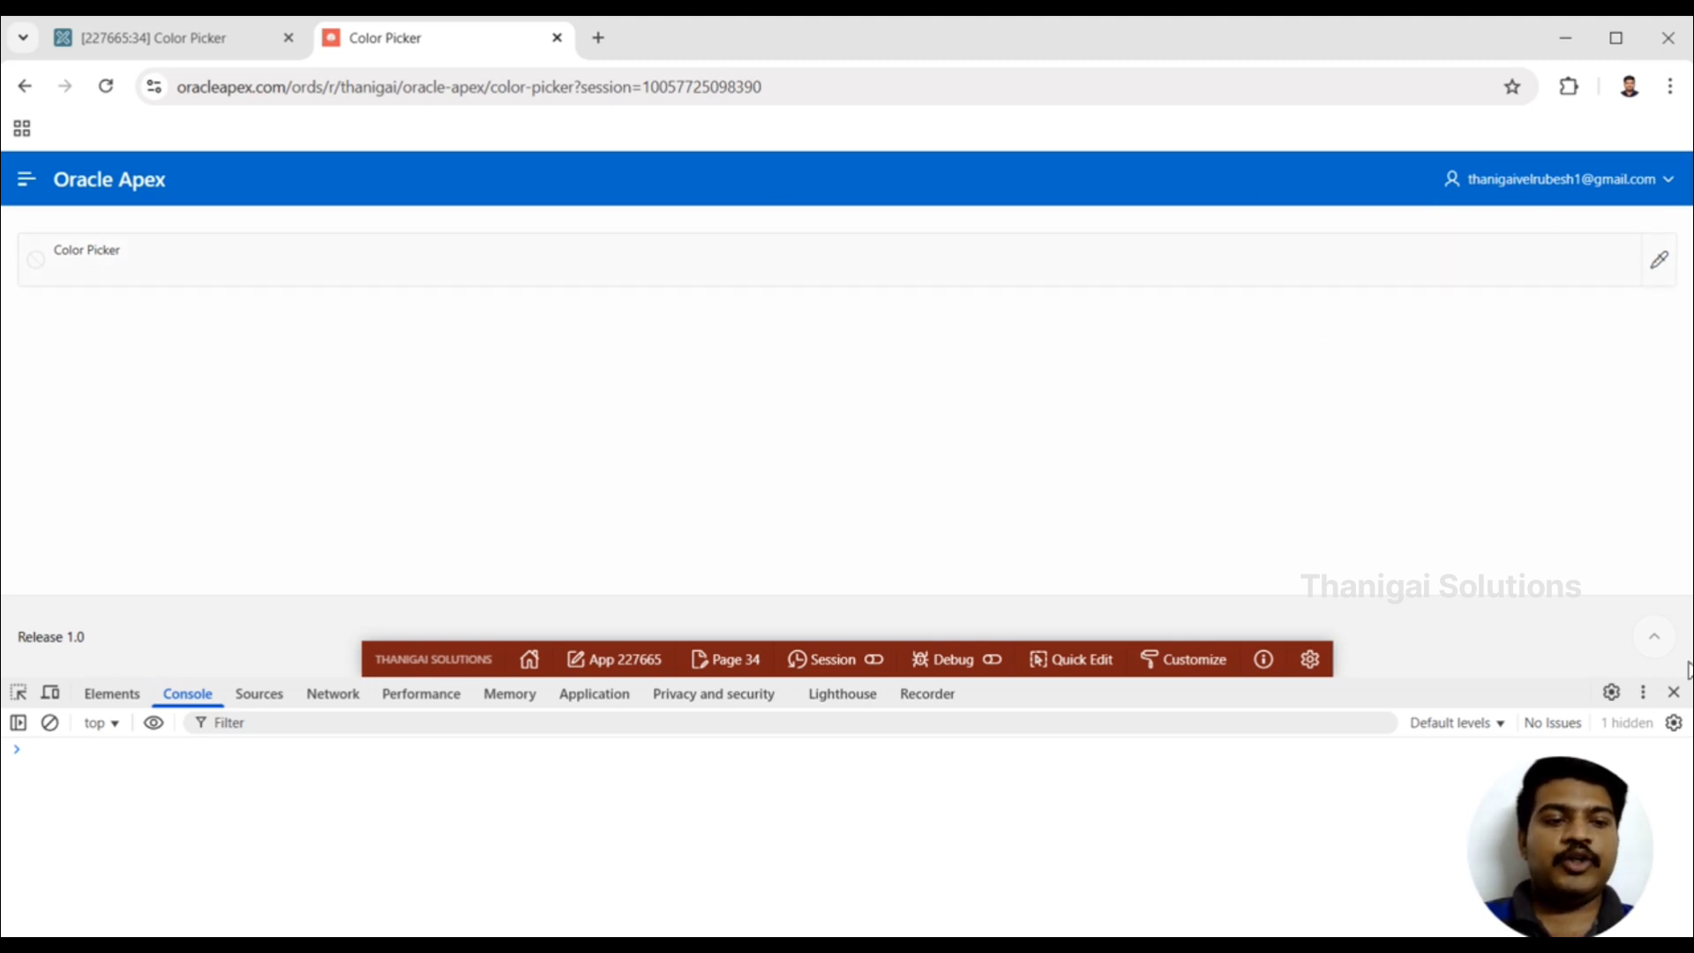
left_click(1674, 692)
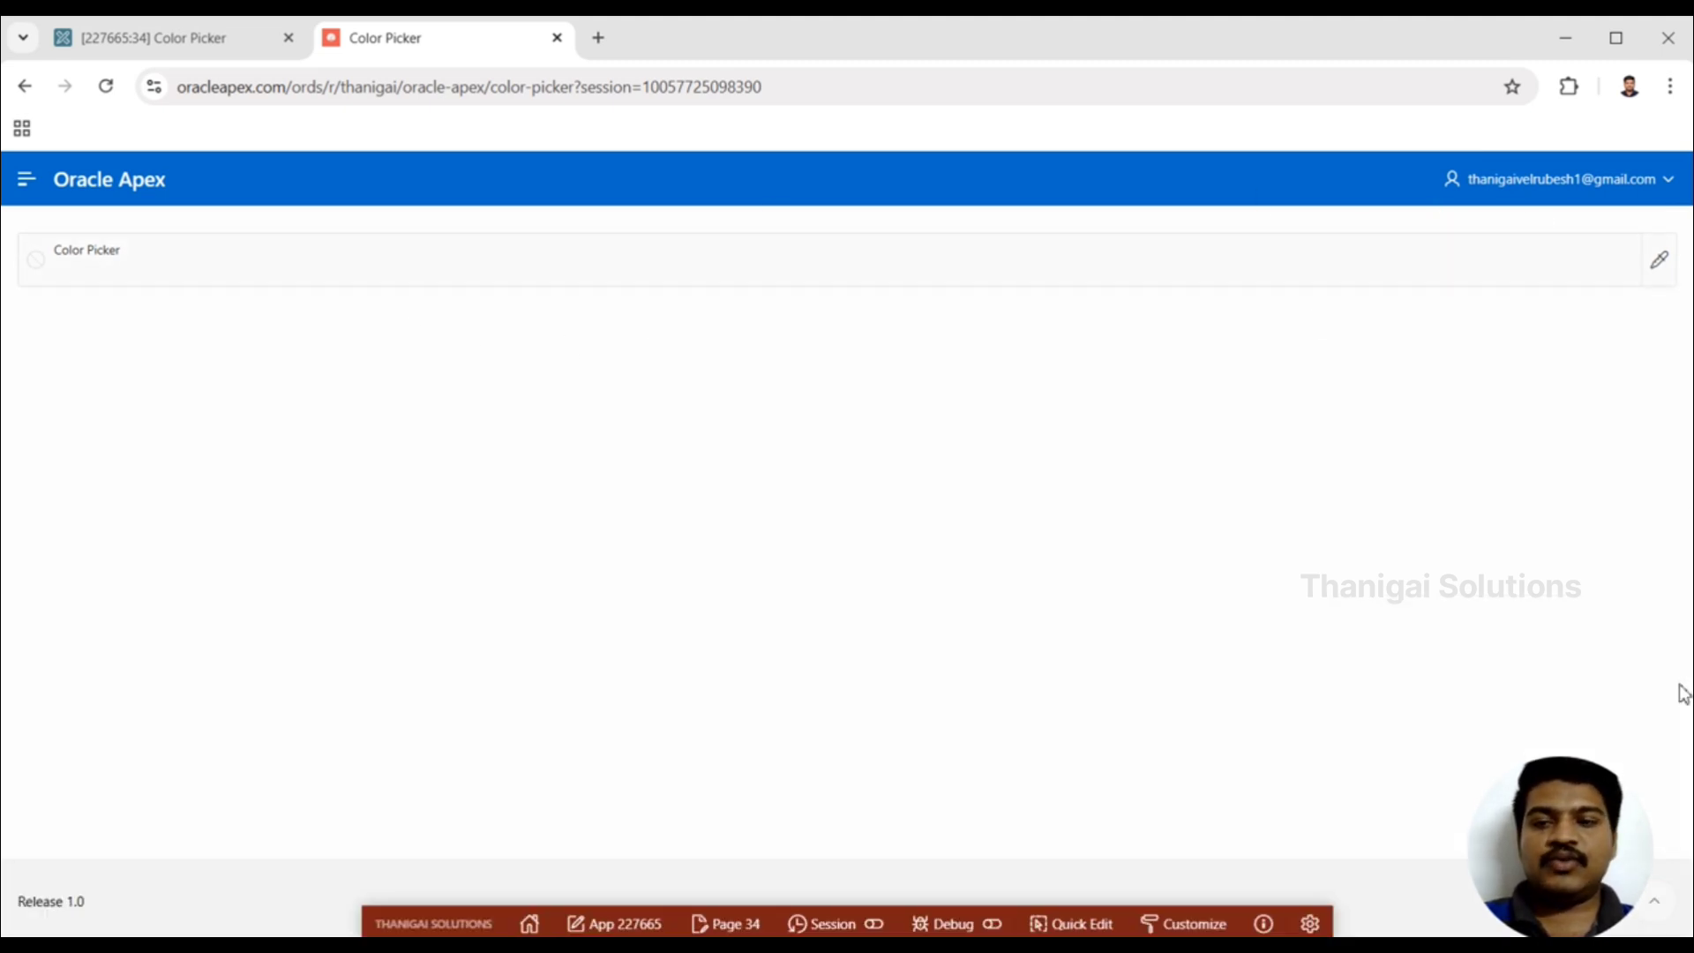
left_click(1664, 265)
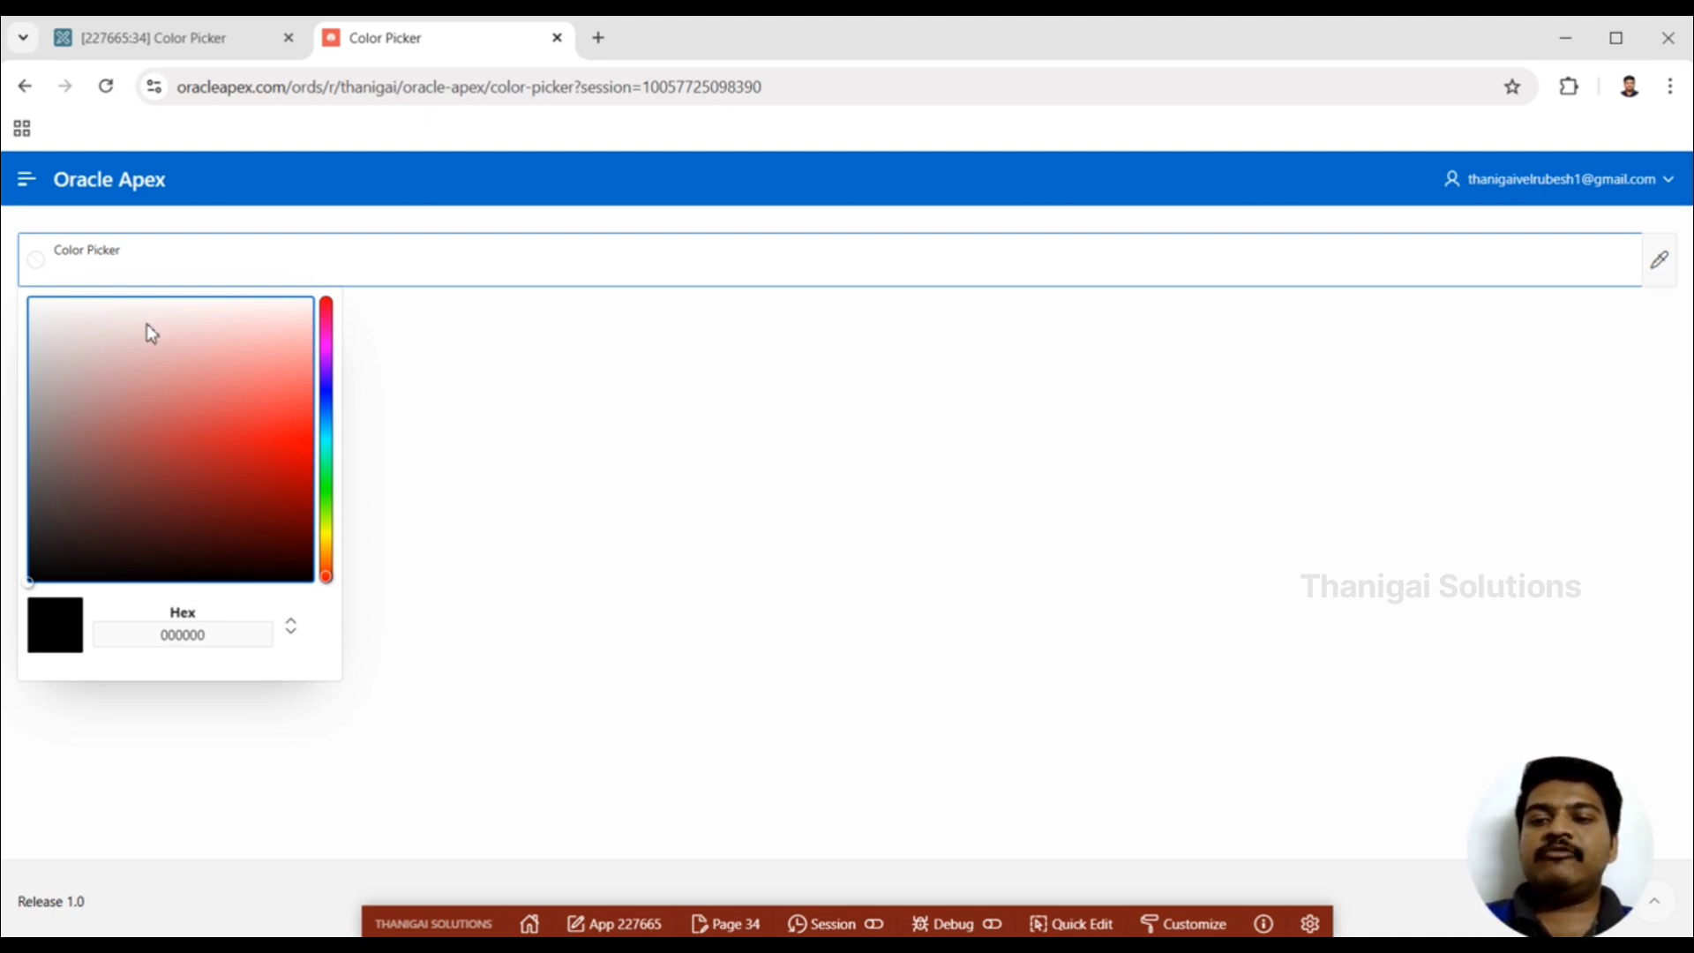
- Try several hues in the color popup, finish with the blue #228ccd, and highlight the item's hex value
left_click(326, 391)
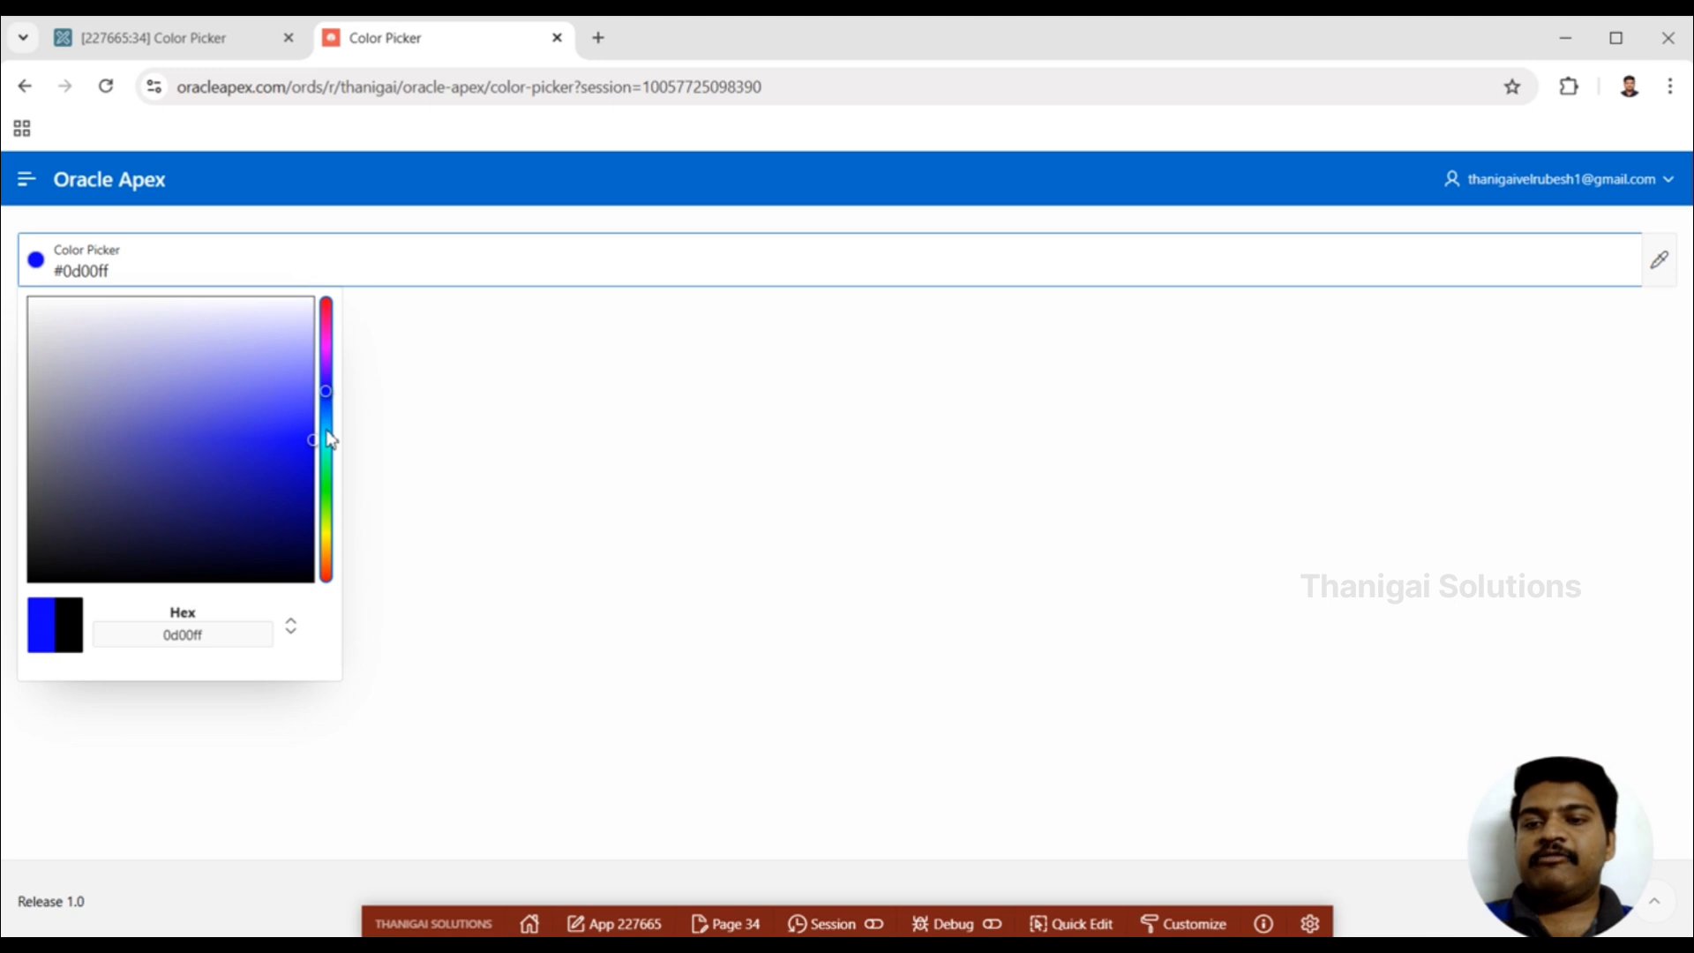
left_click(326, 439)
left_click(326, 483)
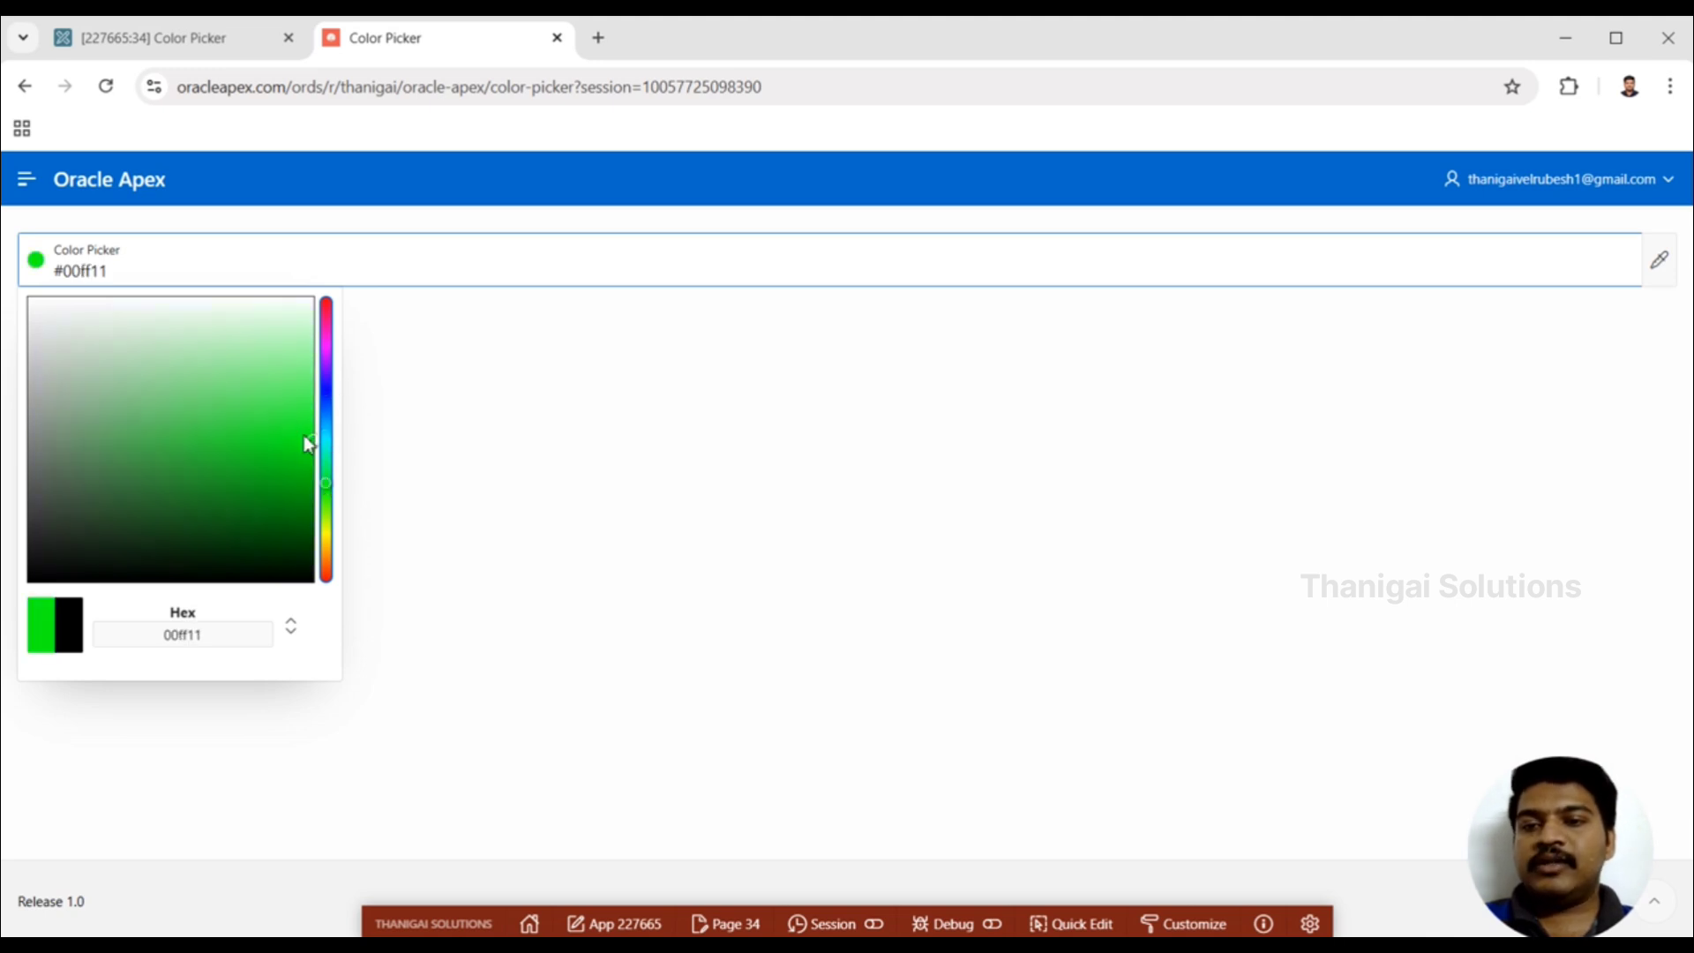
left_click_drag(317, 450, 269, 438)
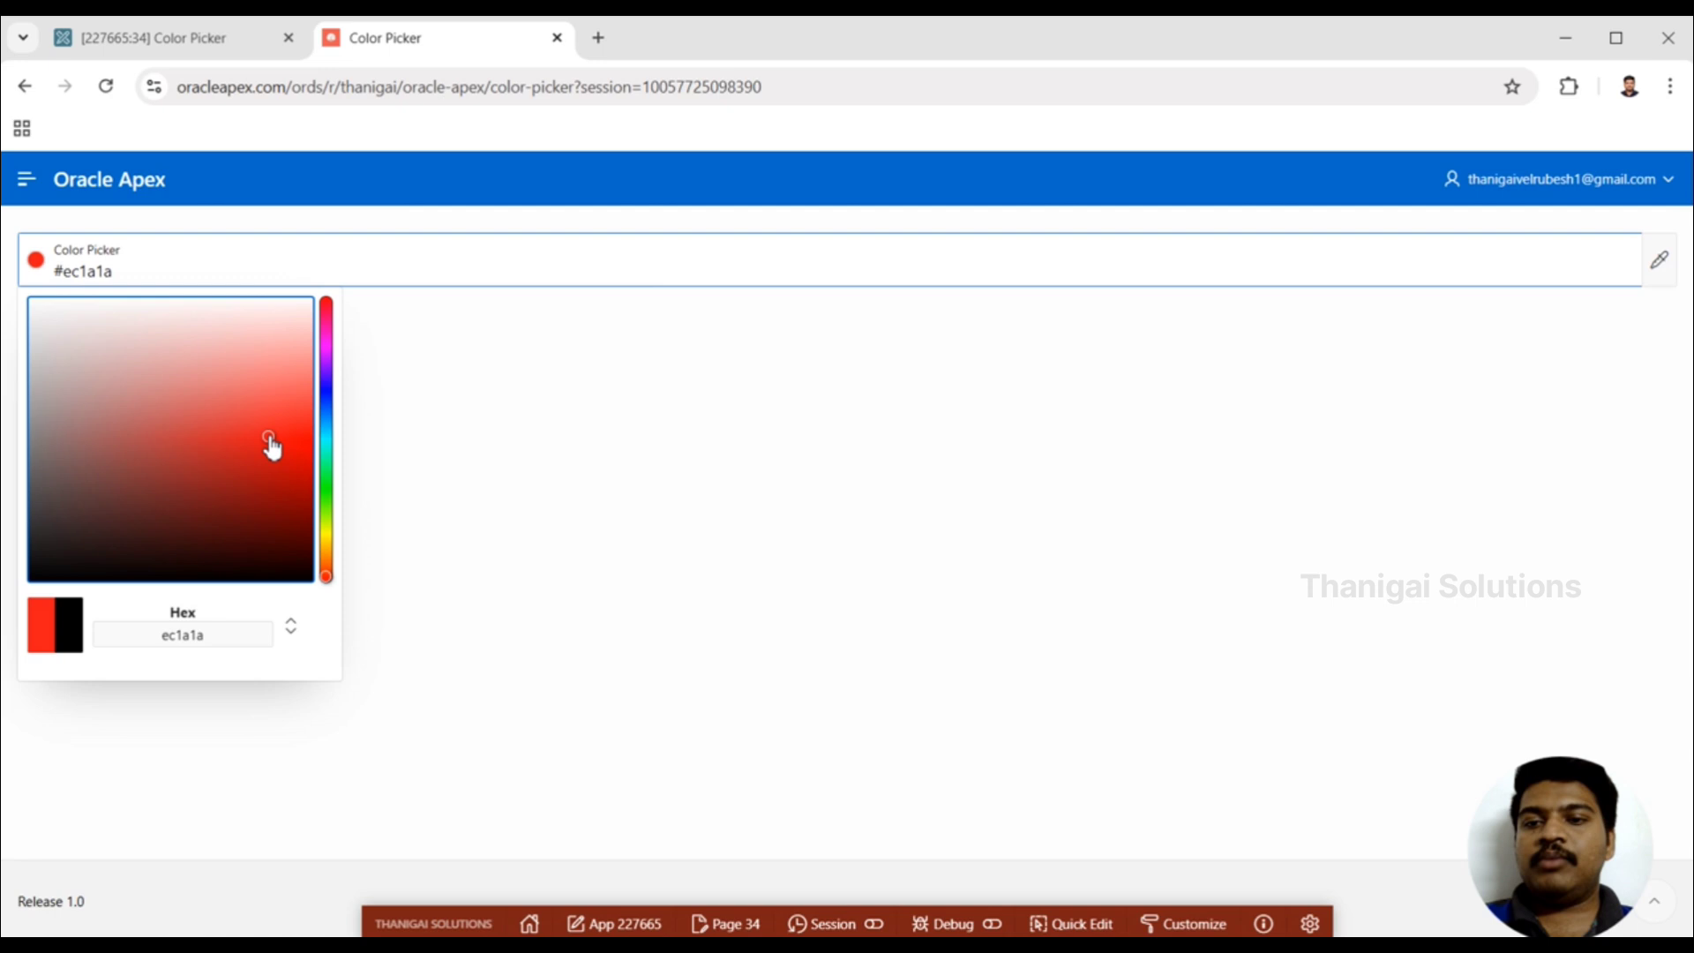
left_click(327, 454)
left_click(329, 424)
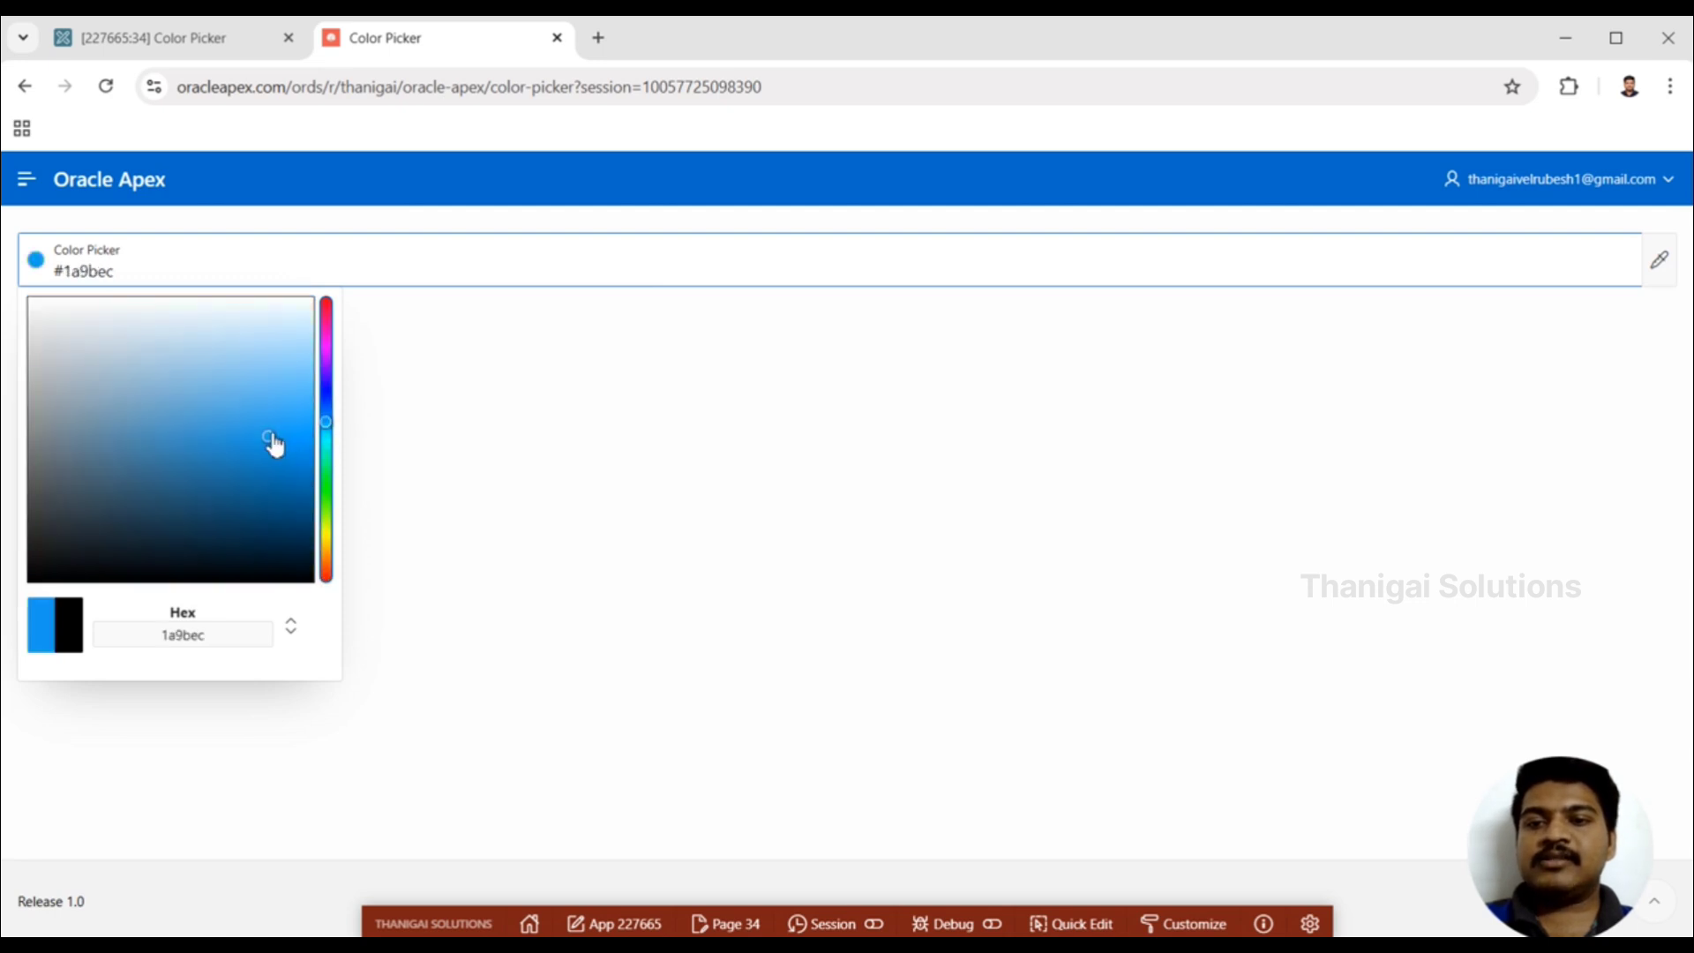
left_click_drag(273, 447, 232, 446)
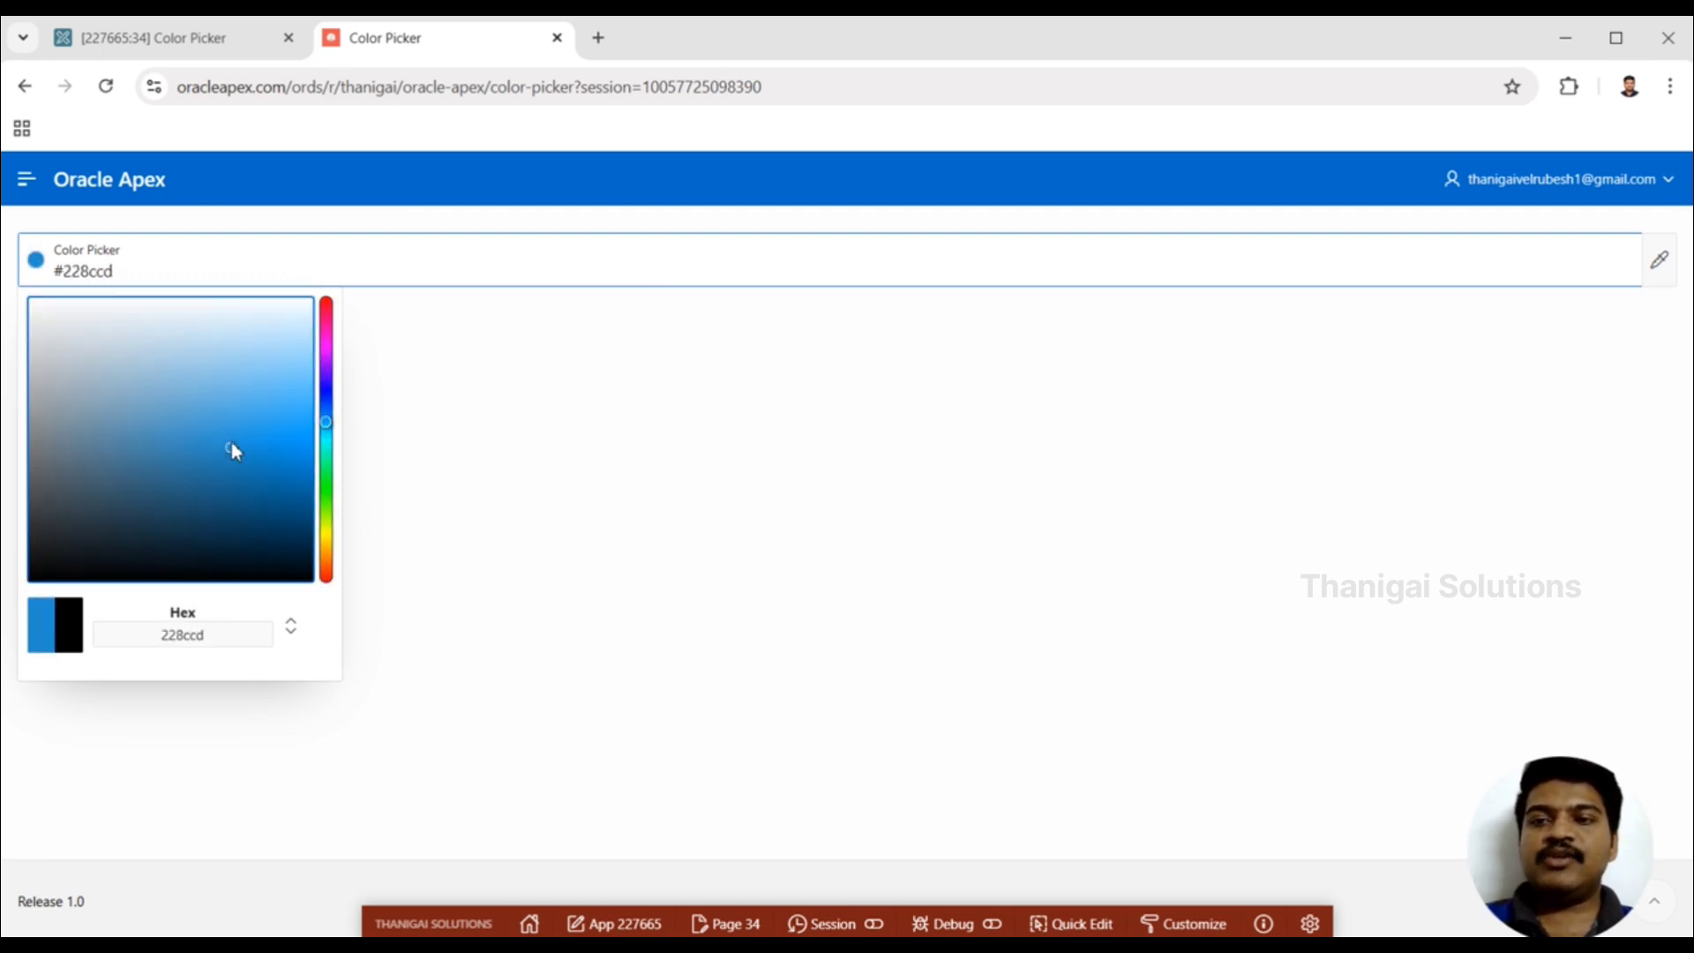
left_click(760, 404)
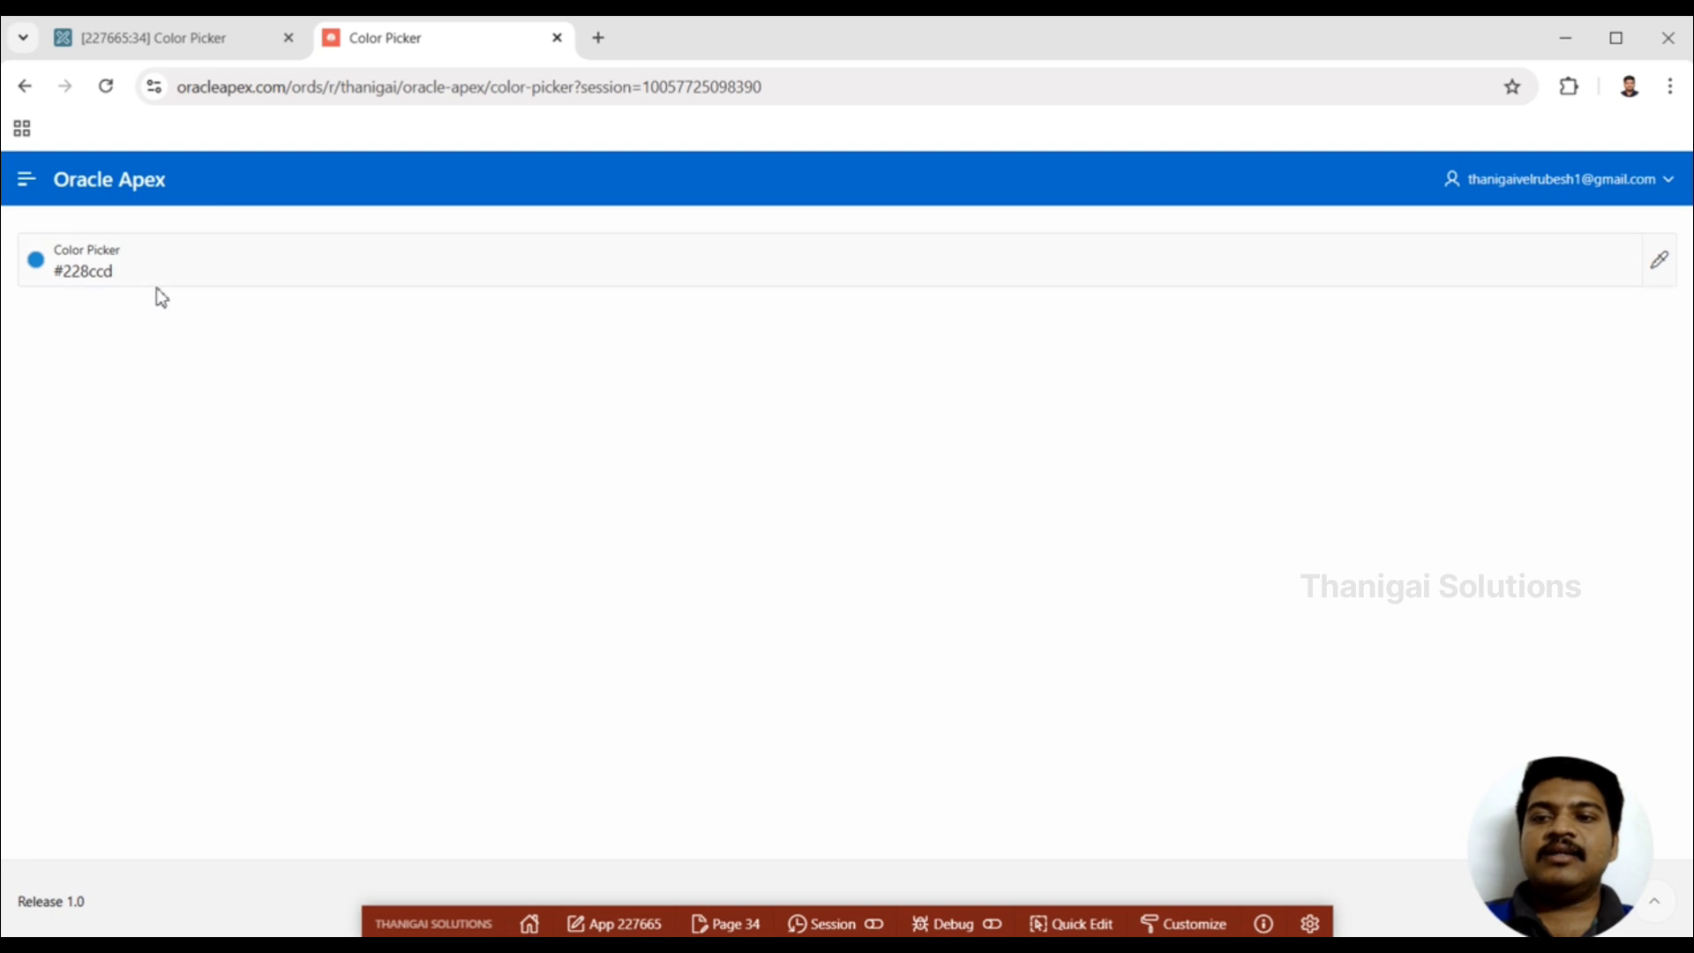
left_click_drag(157, 288, 50, 295)
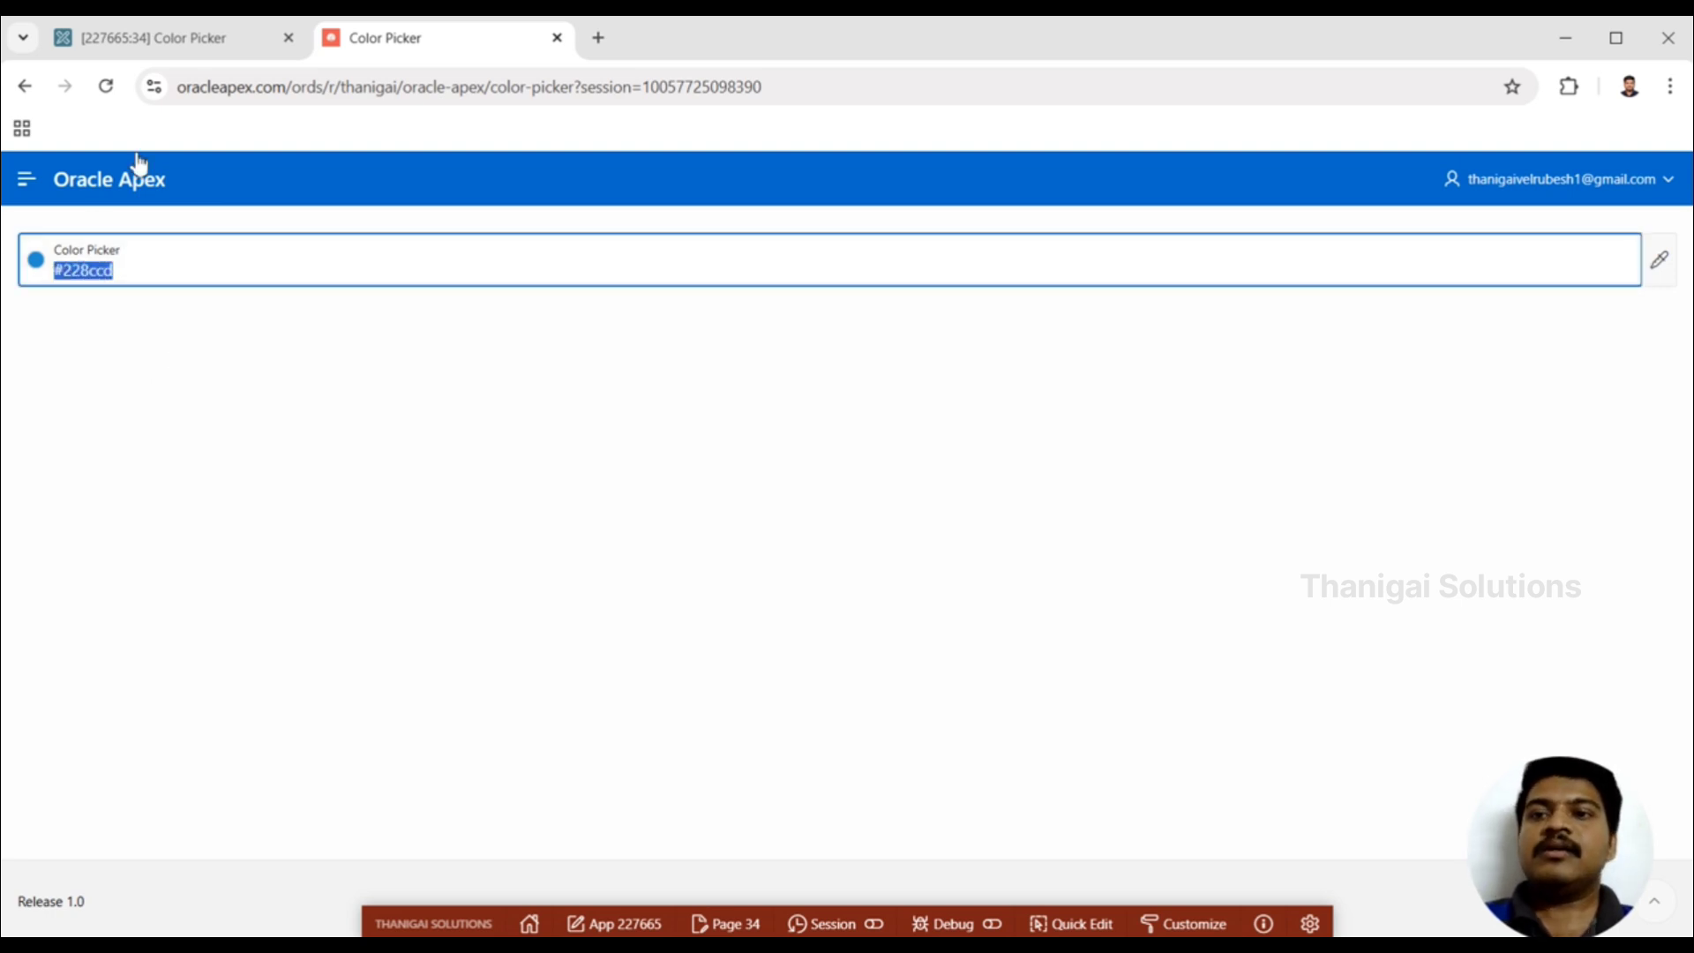
- Back in Page Designer, turn off Use Defaults for the color picker item and set Display As to Inline
left_click(210, 53)
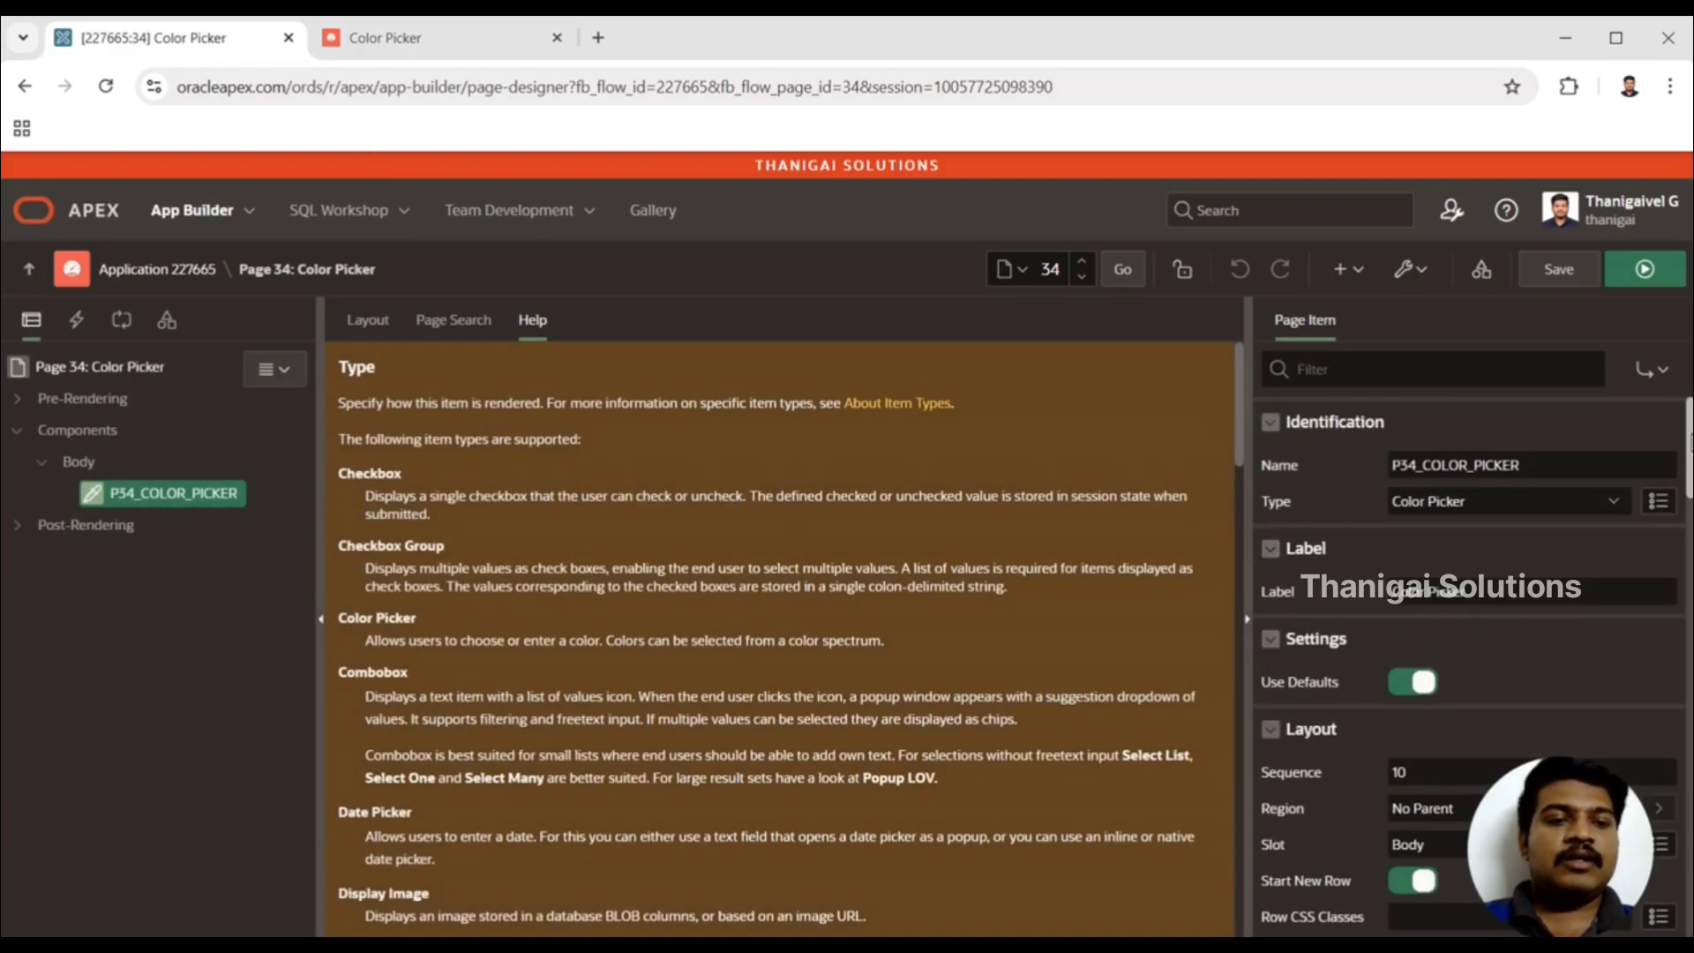
left_click_drag(1691, 434, 1658, 416)
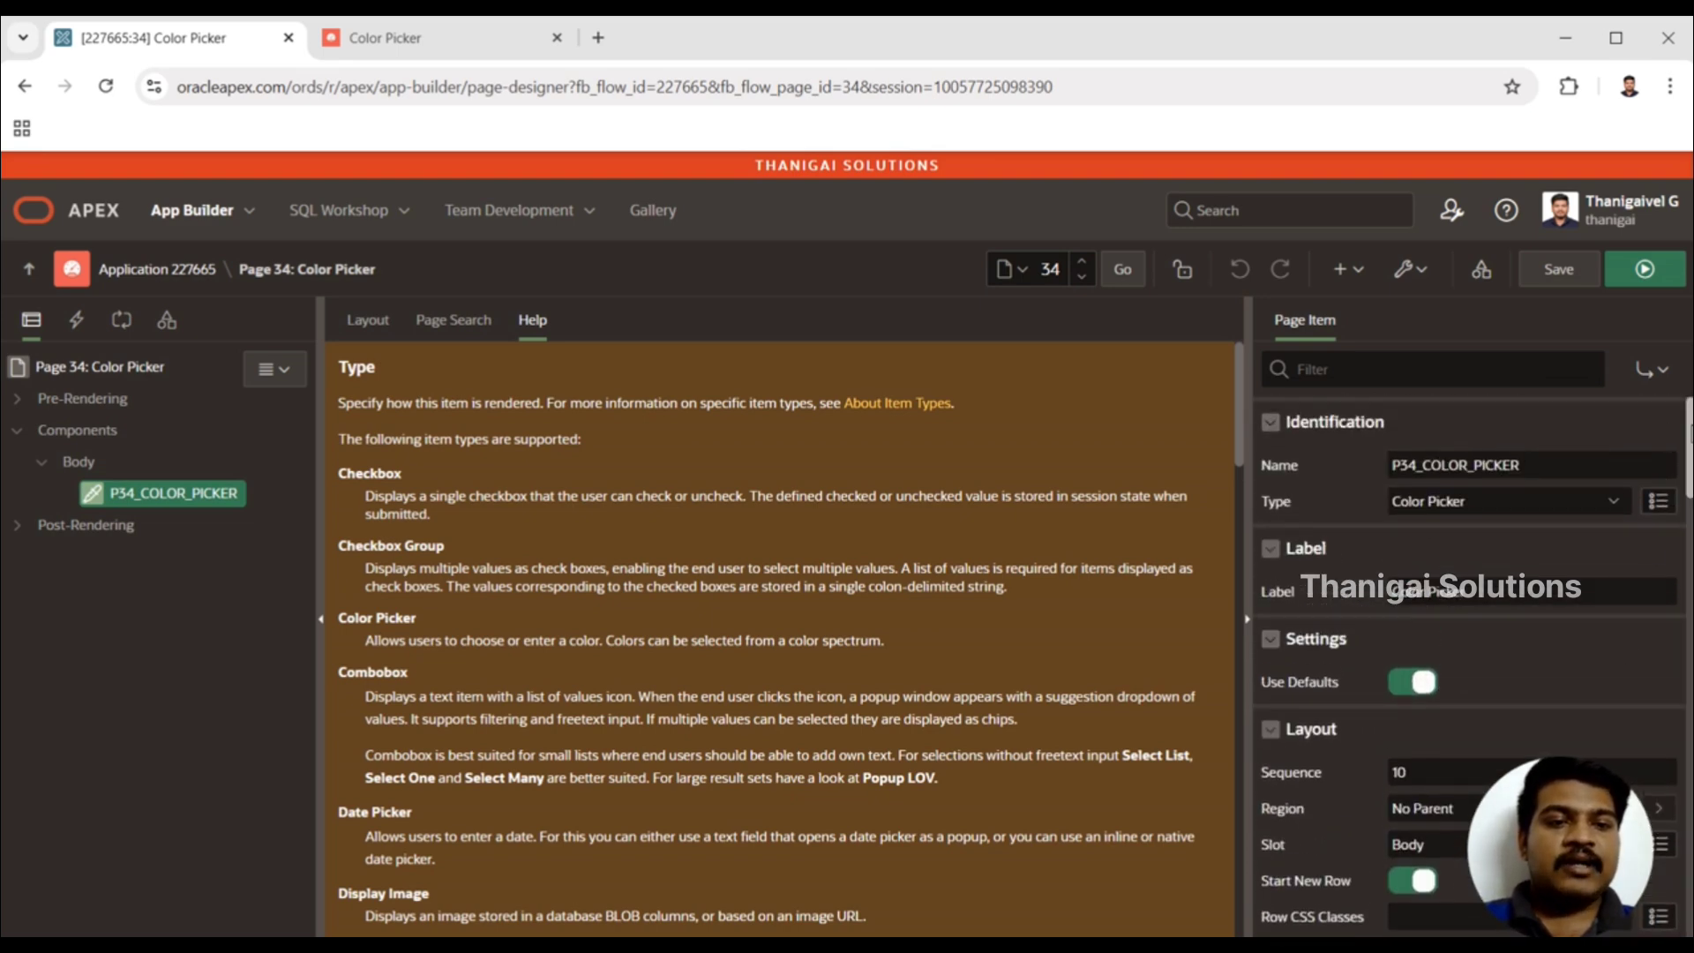
left_click_drag(1691, 433, 1691, 469)
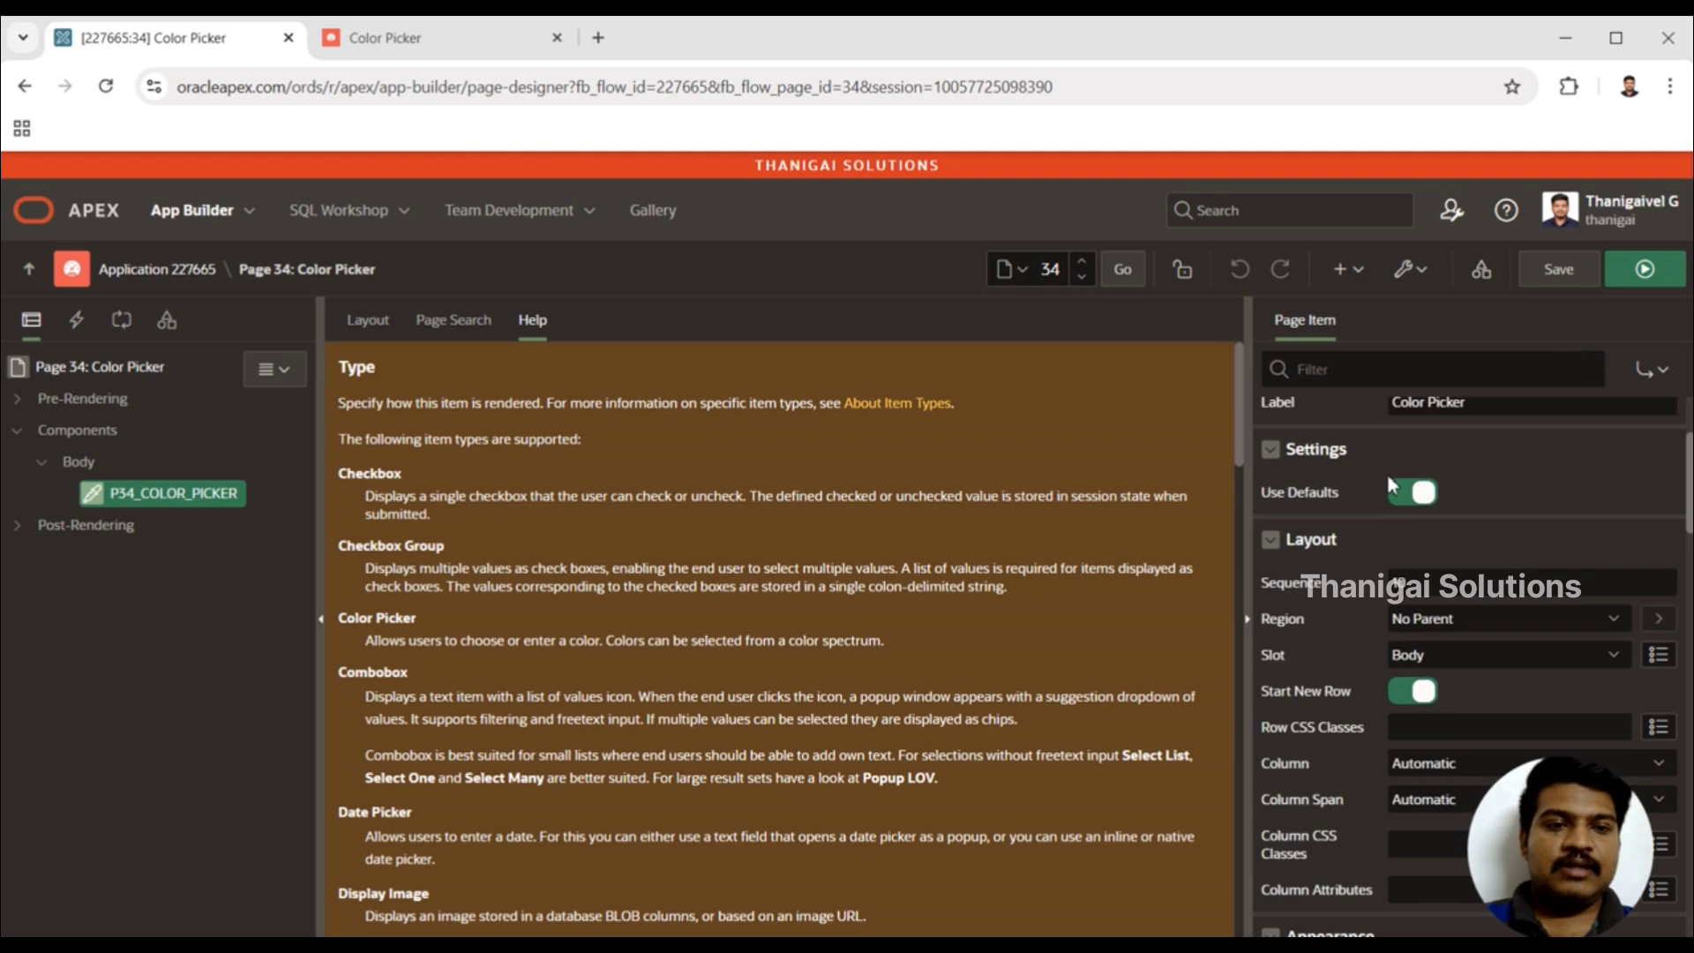
left_click(1416, 491)
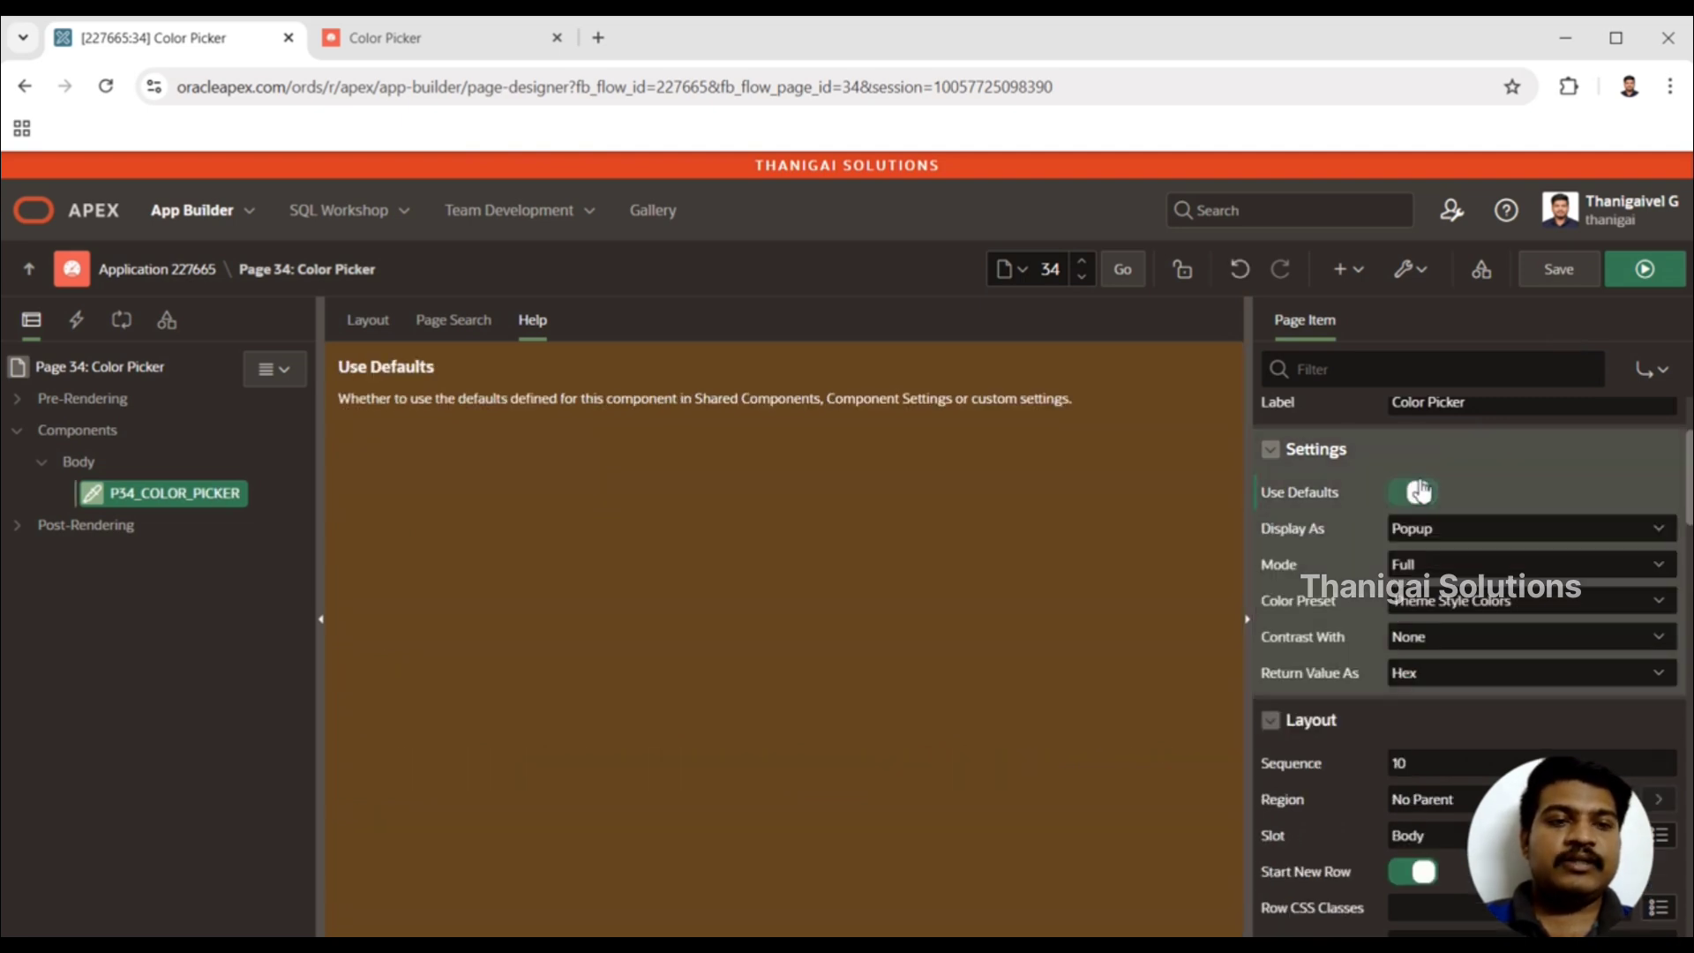
left_click(1440, 532)
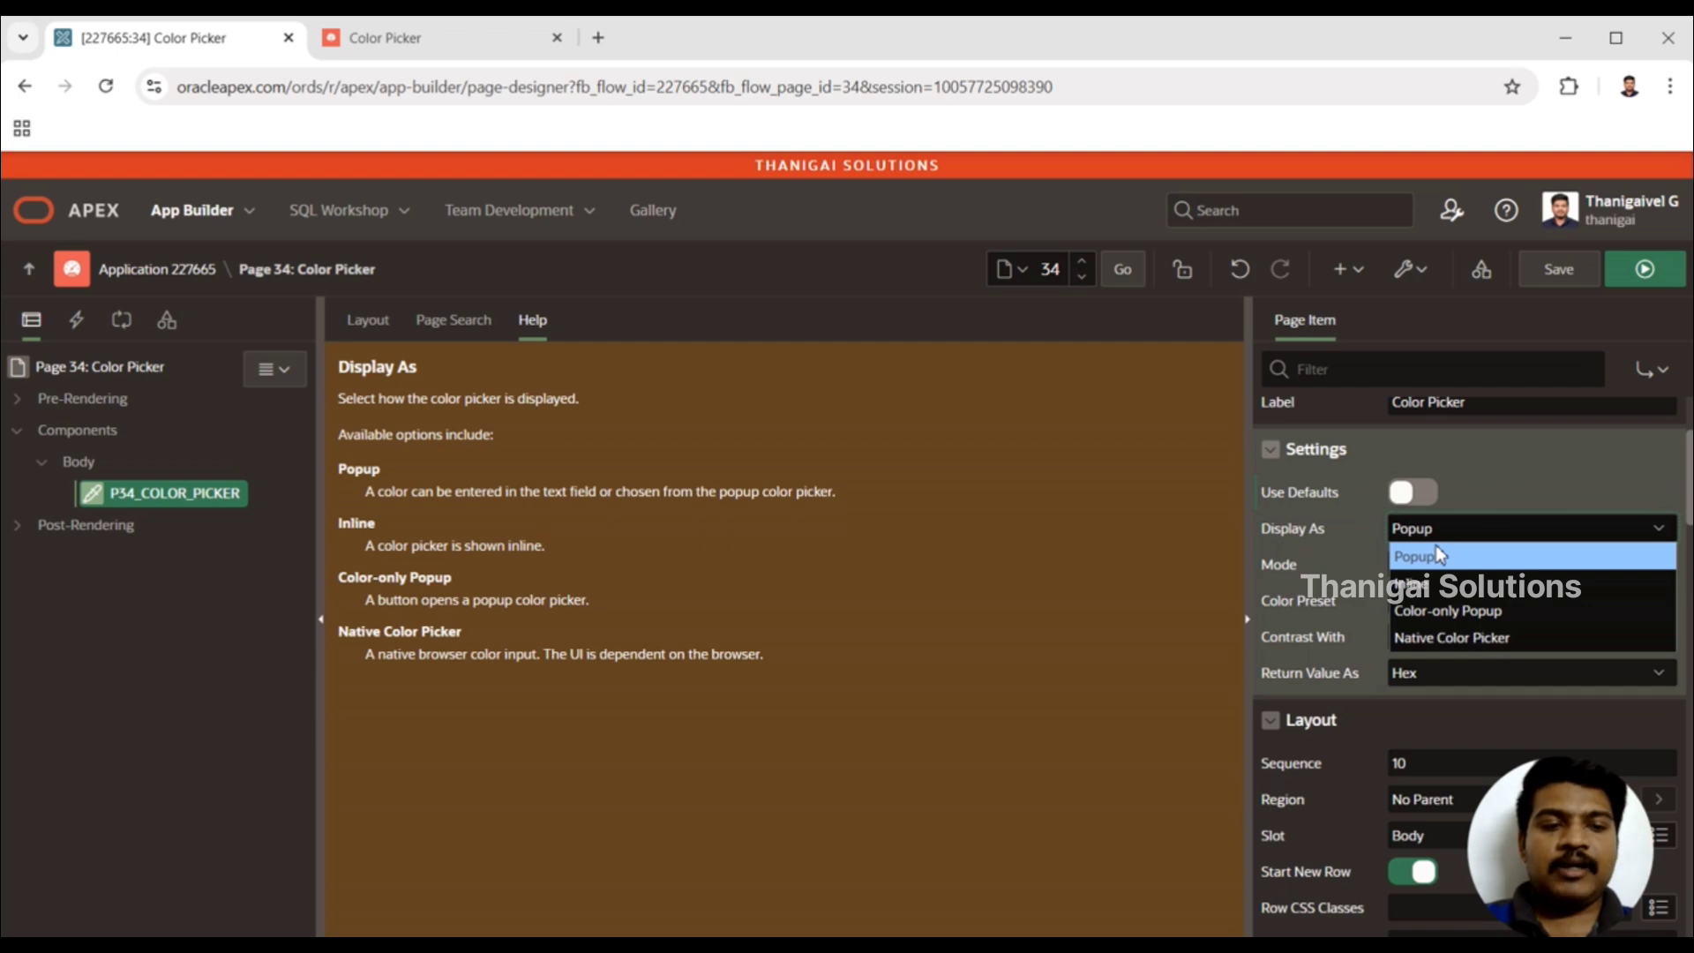
left_click(1436, 584)
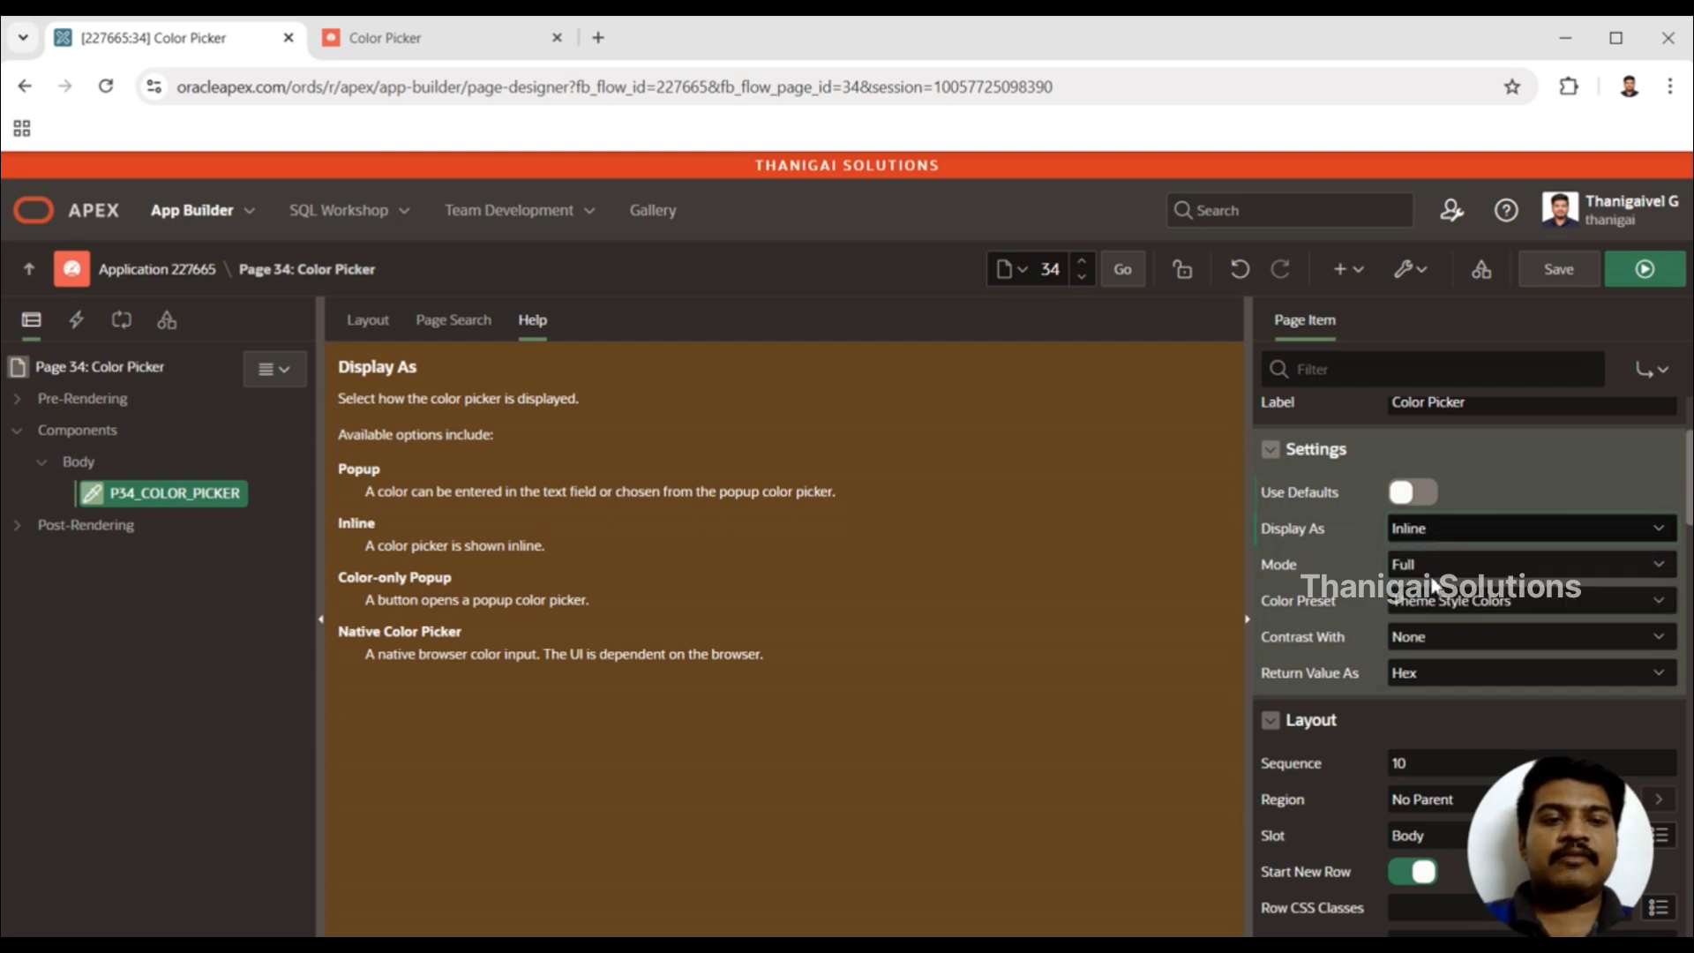
- Save and rerun the page, discarding its unsaved entries, and pick the red e00707 in the inline color picker
left_click(1646, 273)
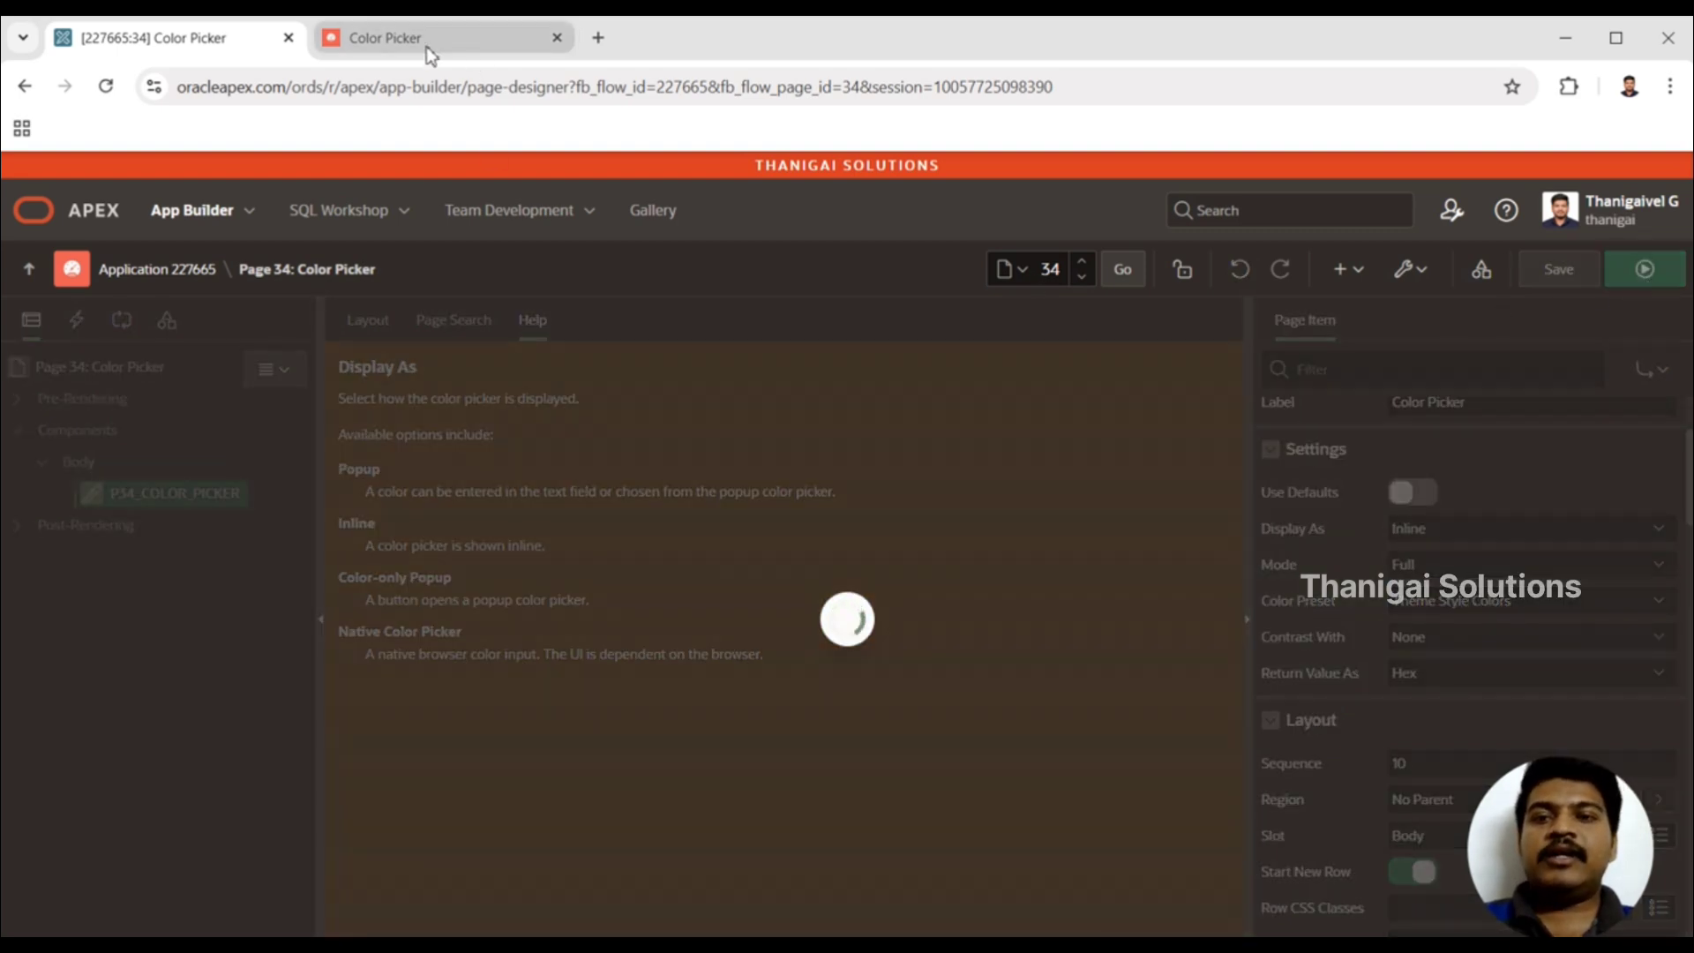
left_click(431, 55)
key("Return")
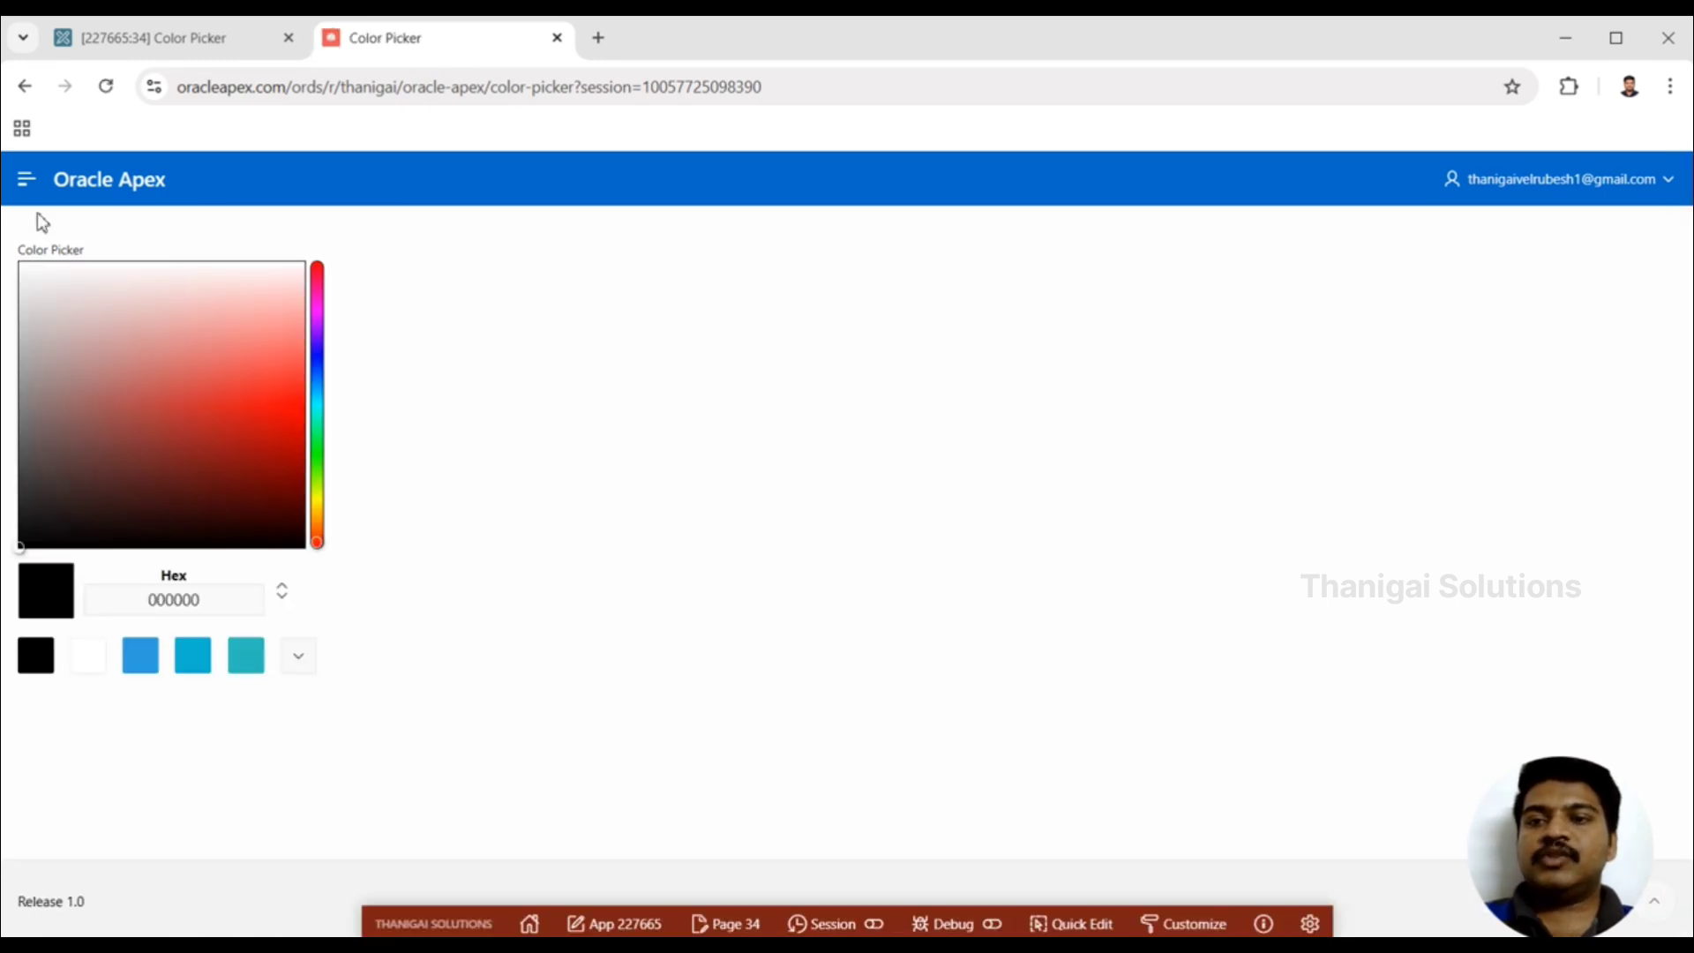
left_click(287, 418)
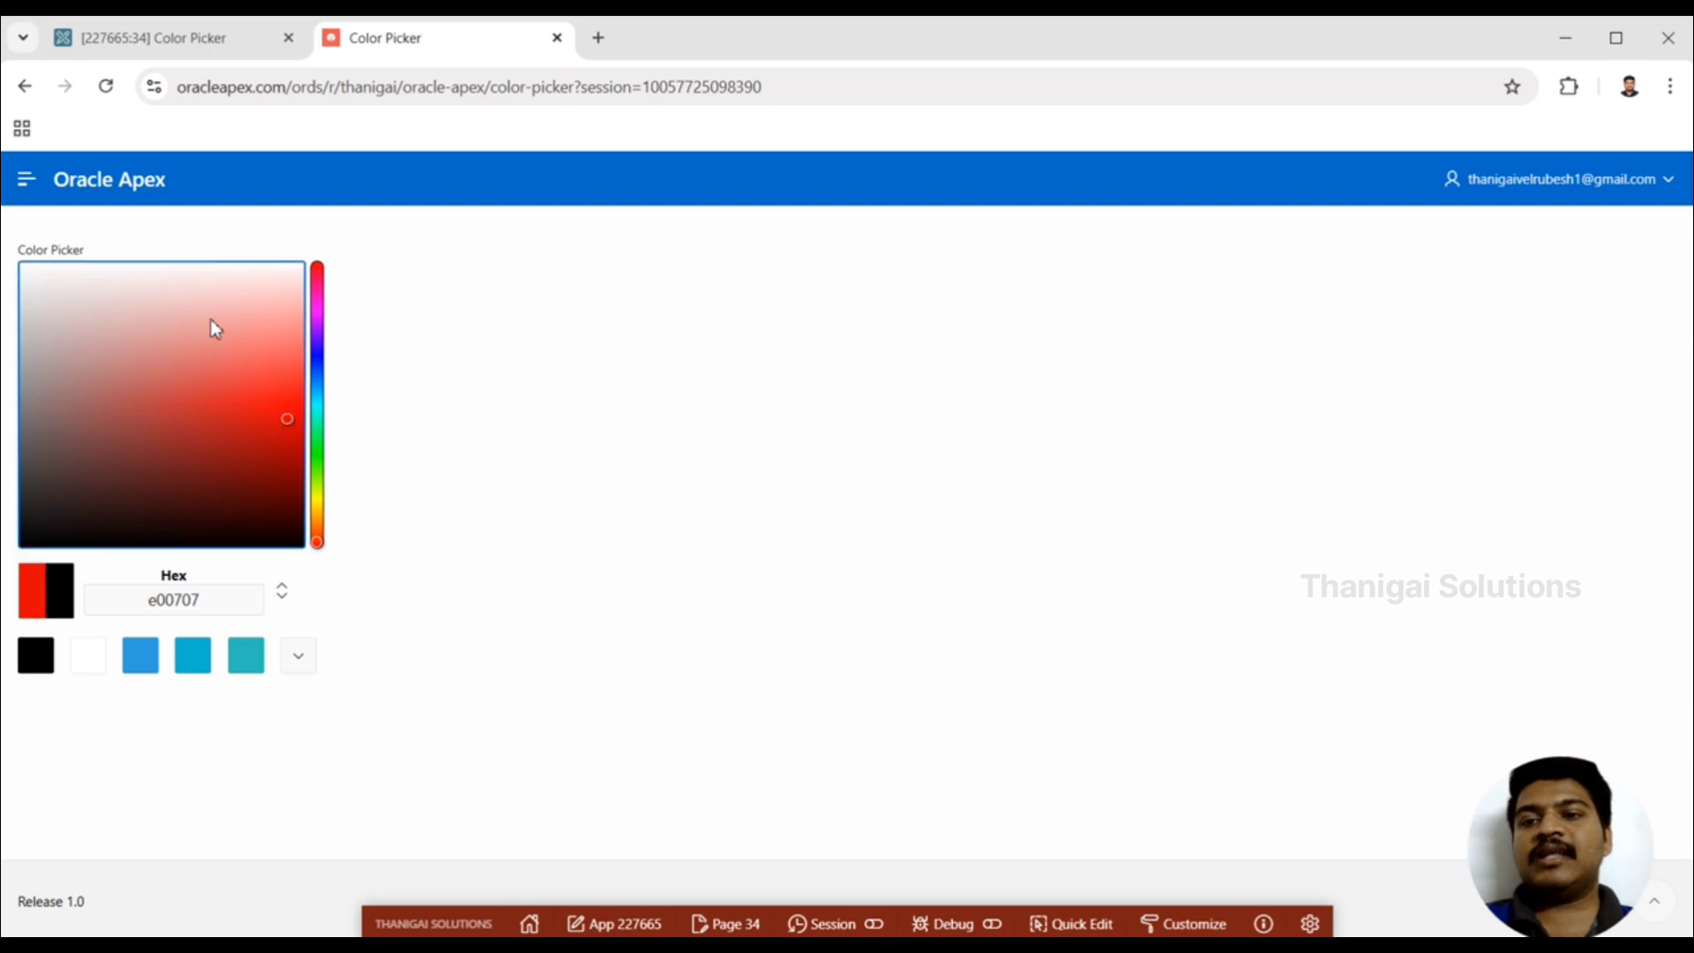
- Return to Page Designer and set the color picker item's Display As to Native Color Picker
left_click(193, 36)
left_click(1632, 338)
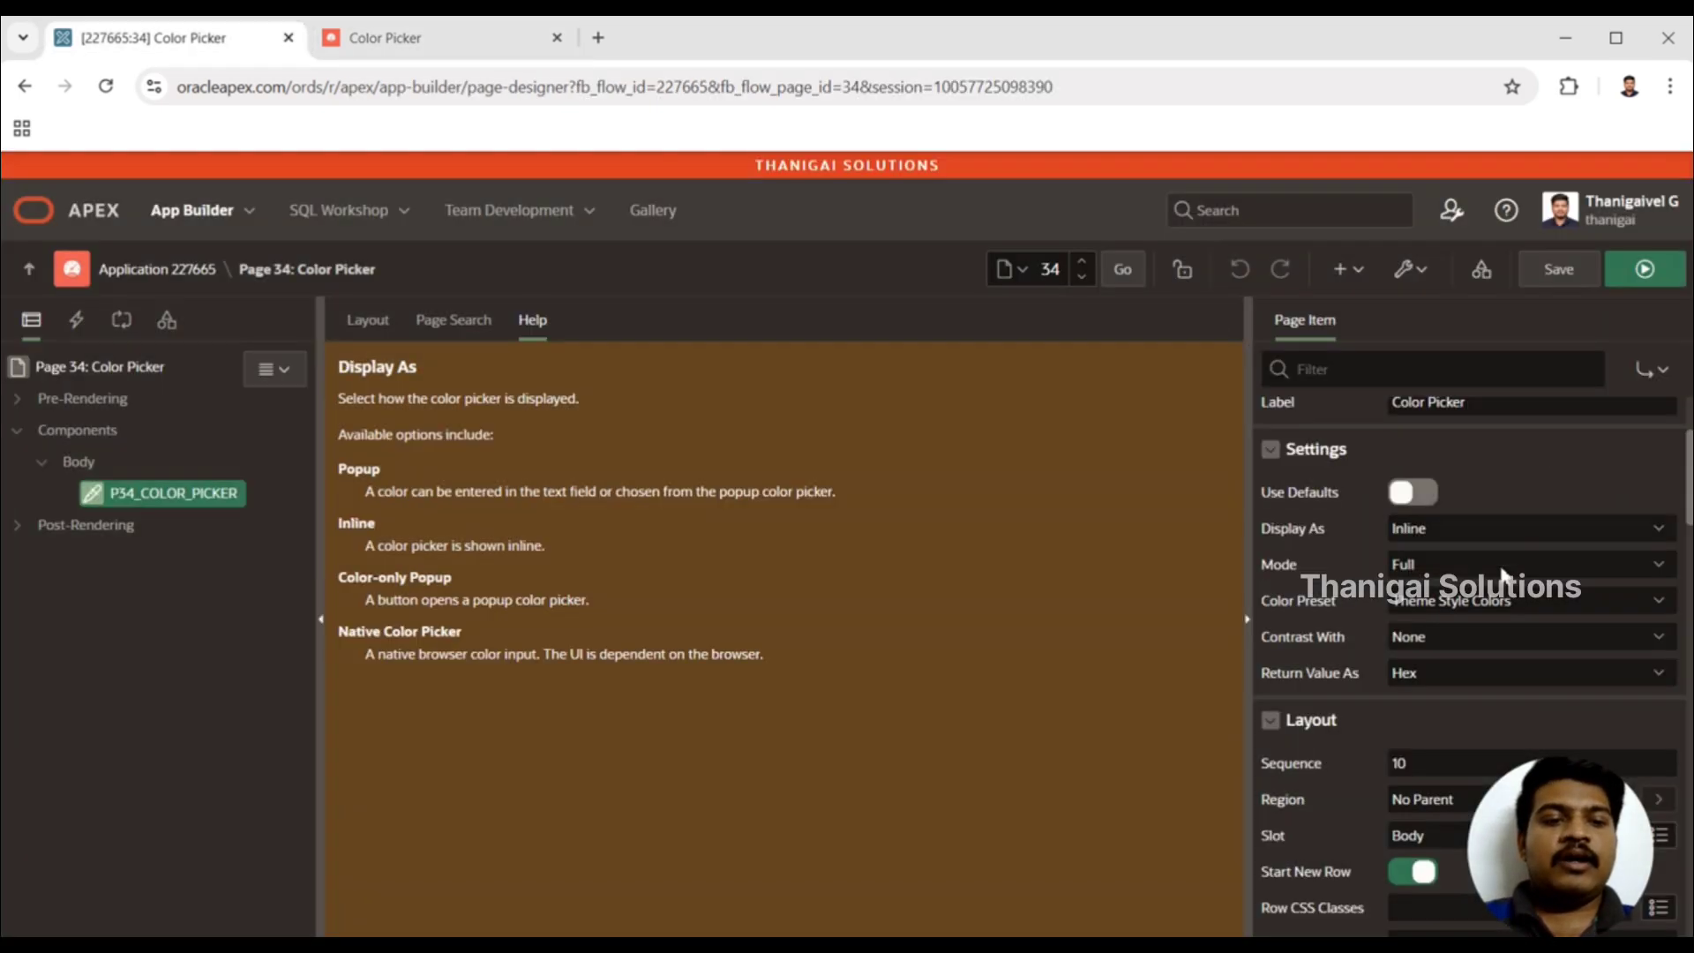
left_click(1517, 527)
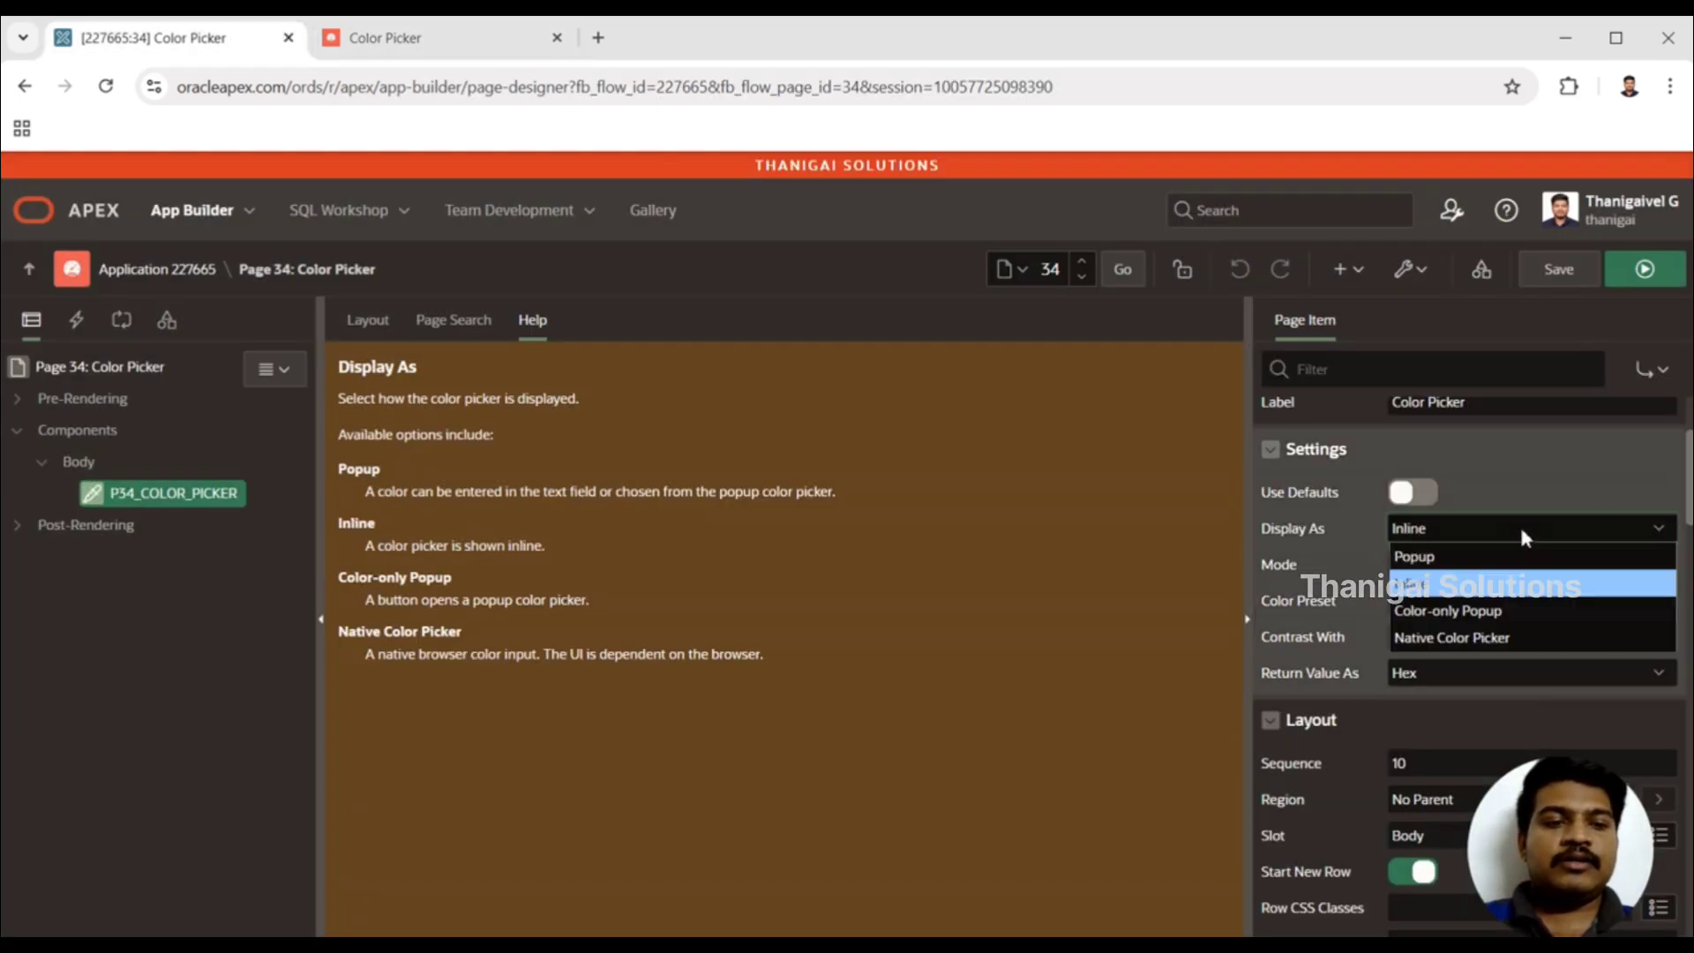
left_click(1467, 639)
- Save and rerun the page, and pick a red with RGB 196, 39, 39 in the native color picker
left_click(1643, 269)
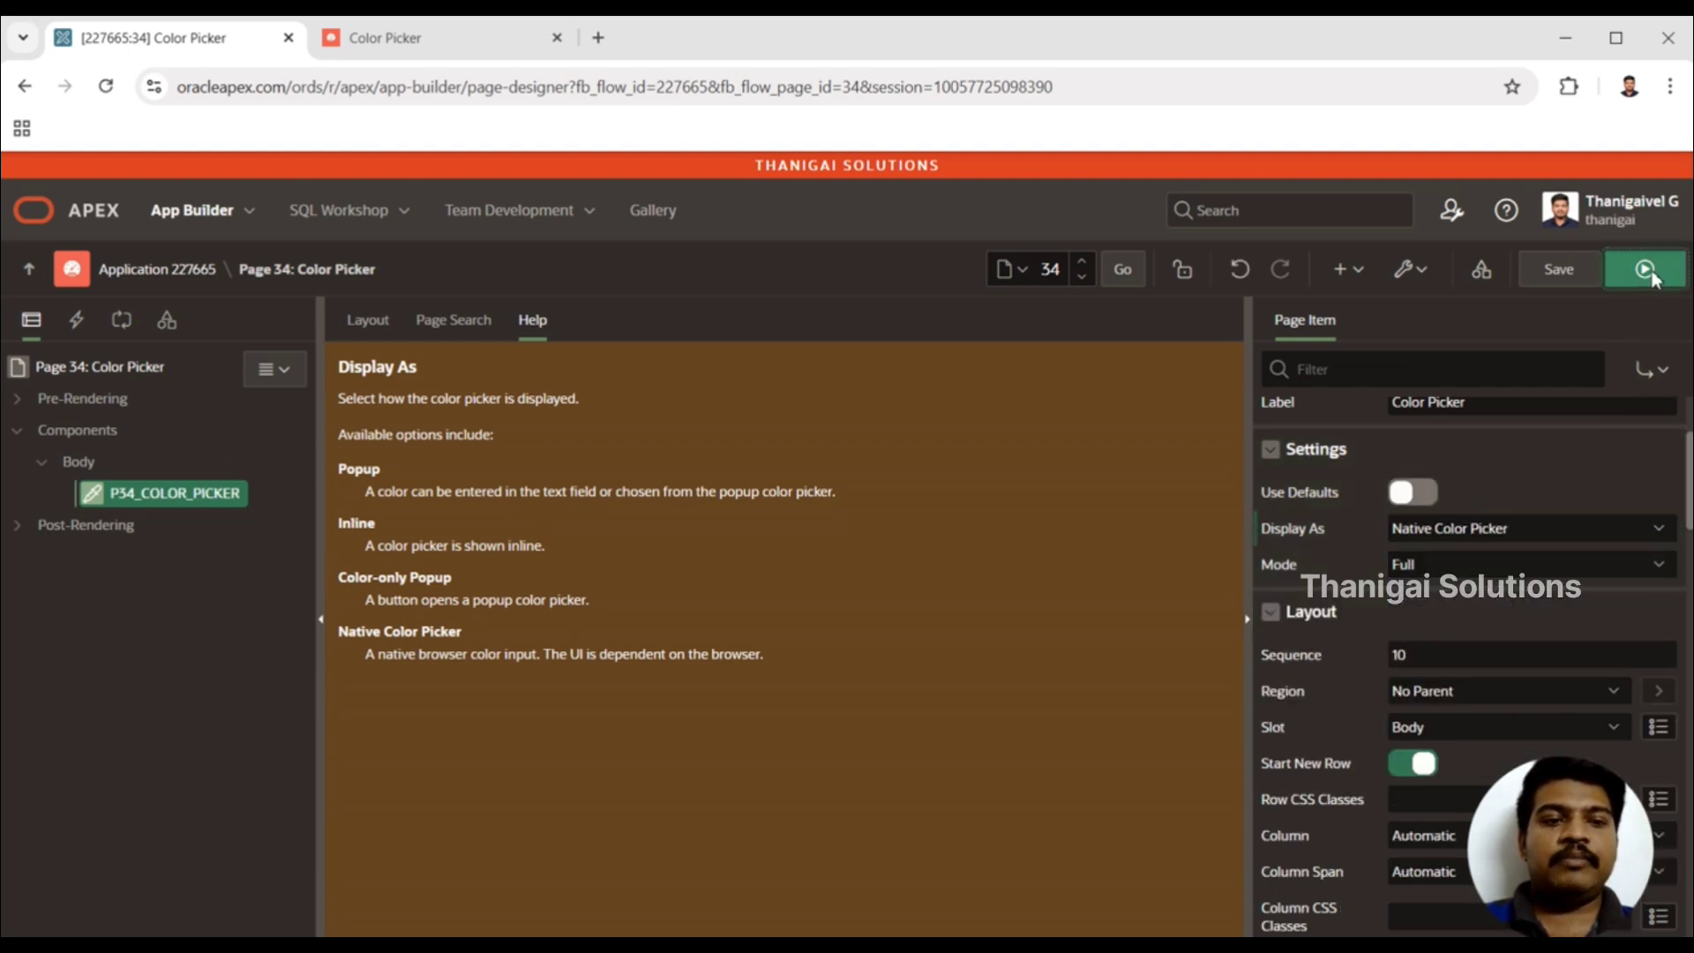
left_click(446, 41)
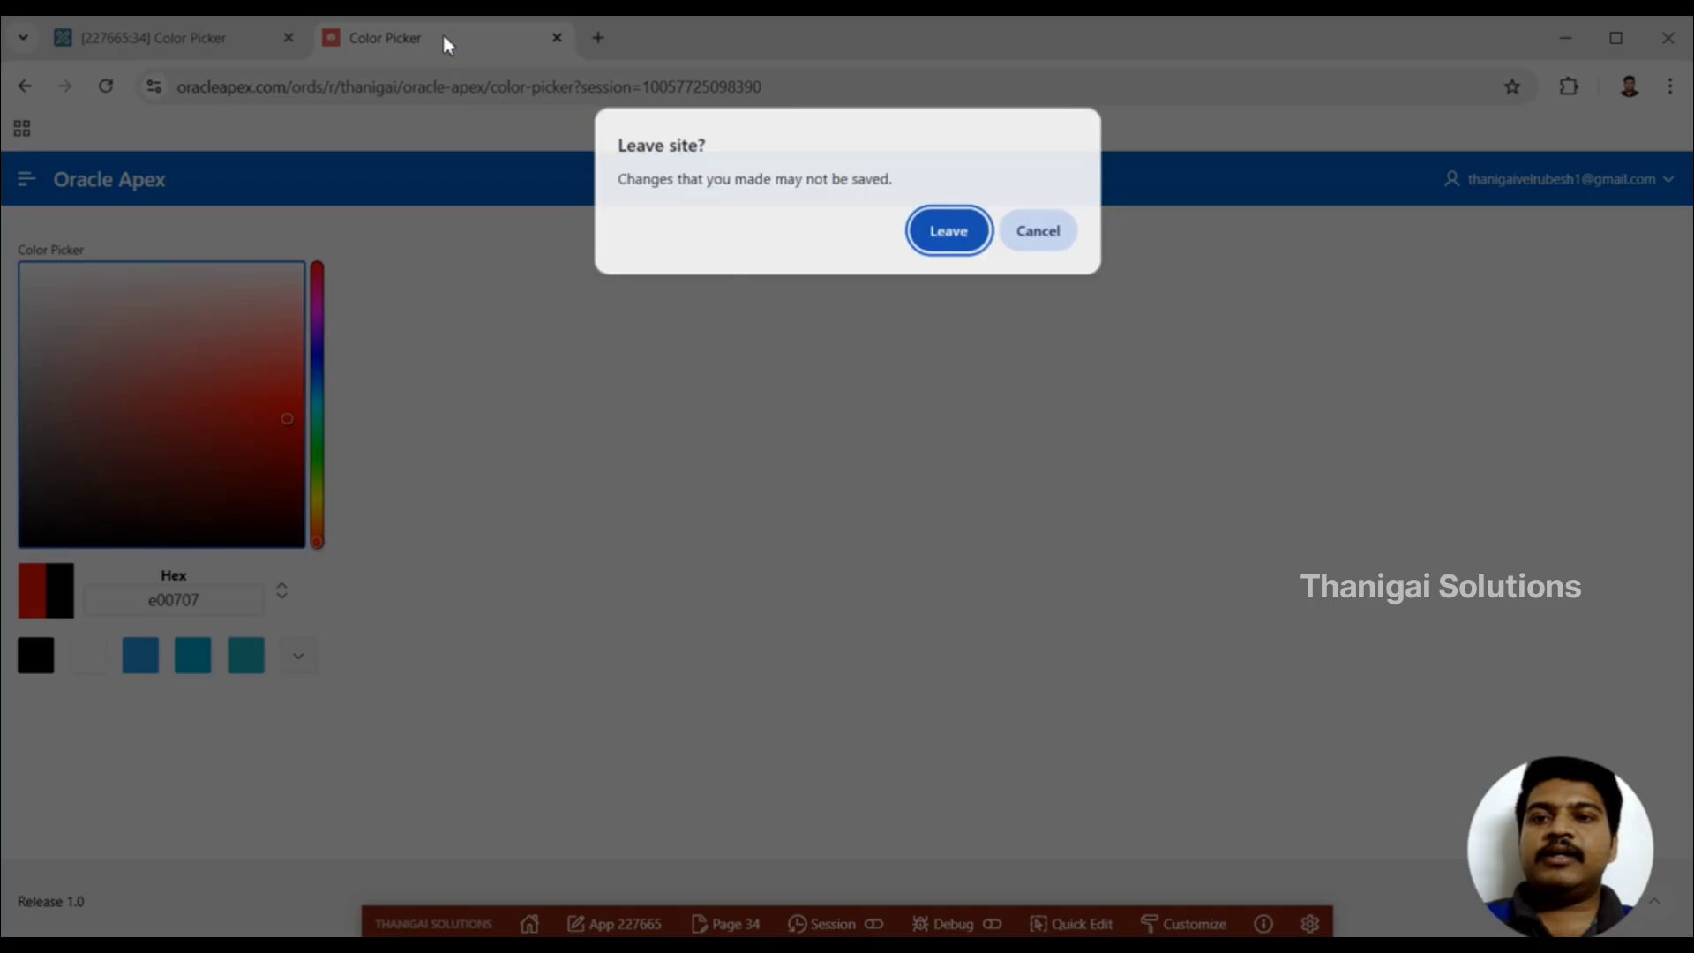
key("Return")
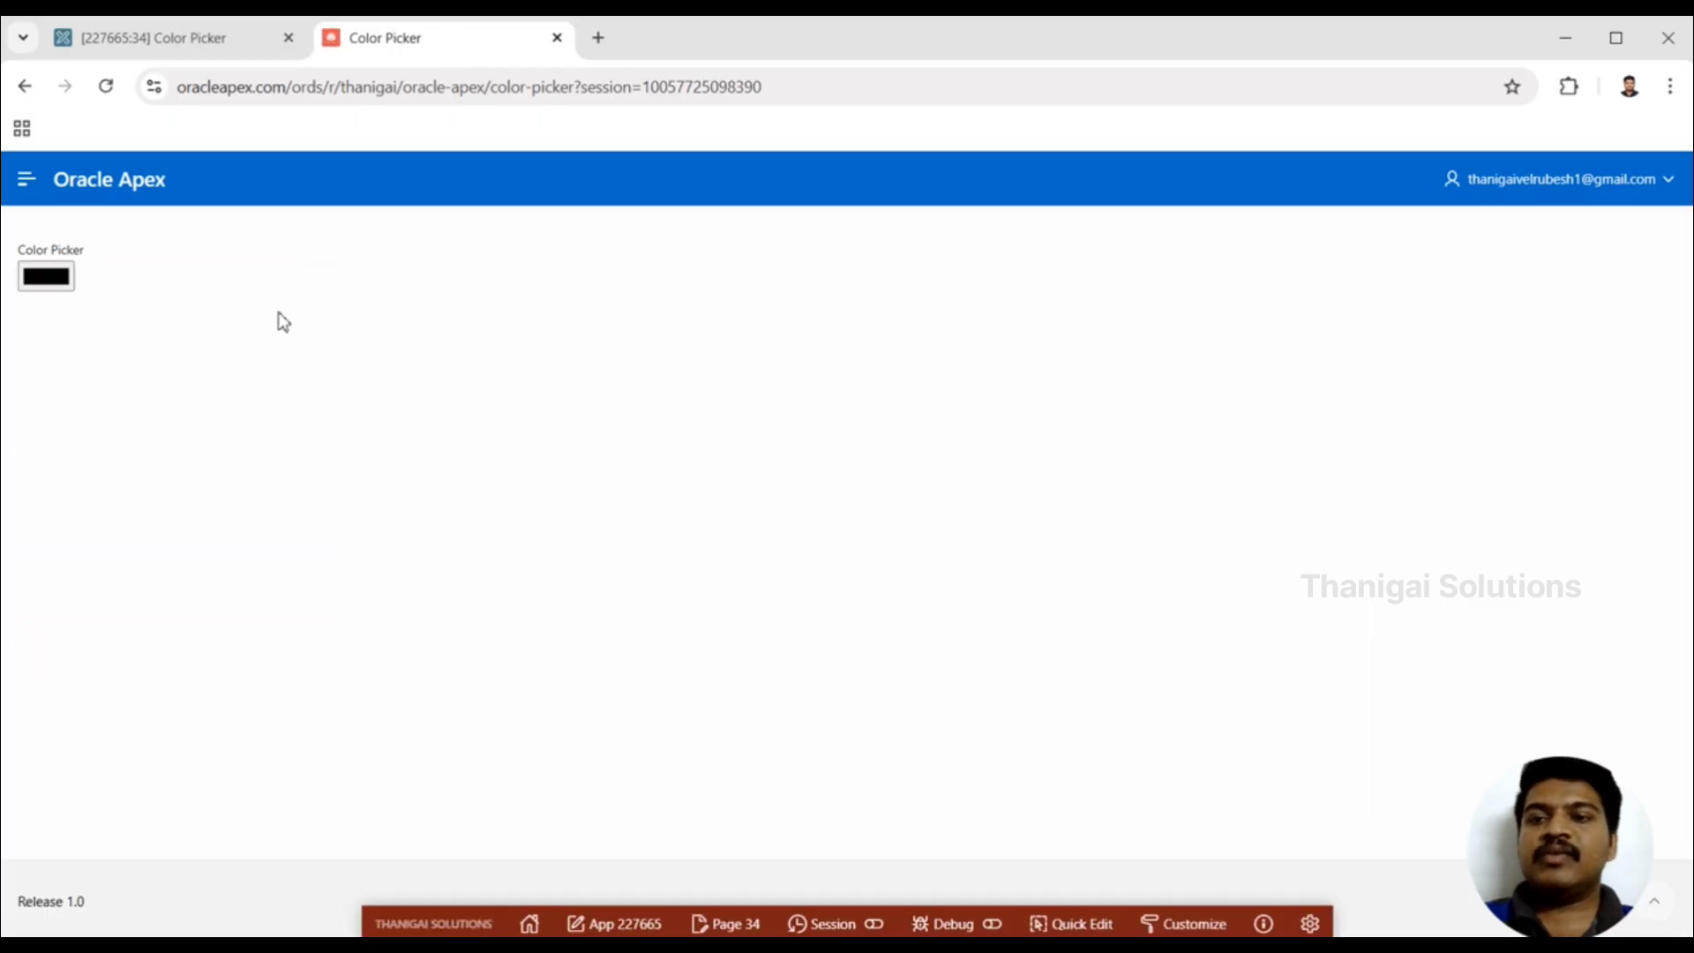
left_click(44, 279)
left_click(227, 331)
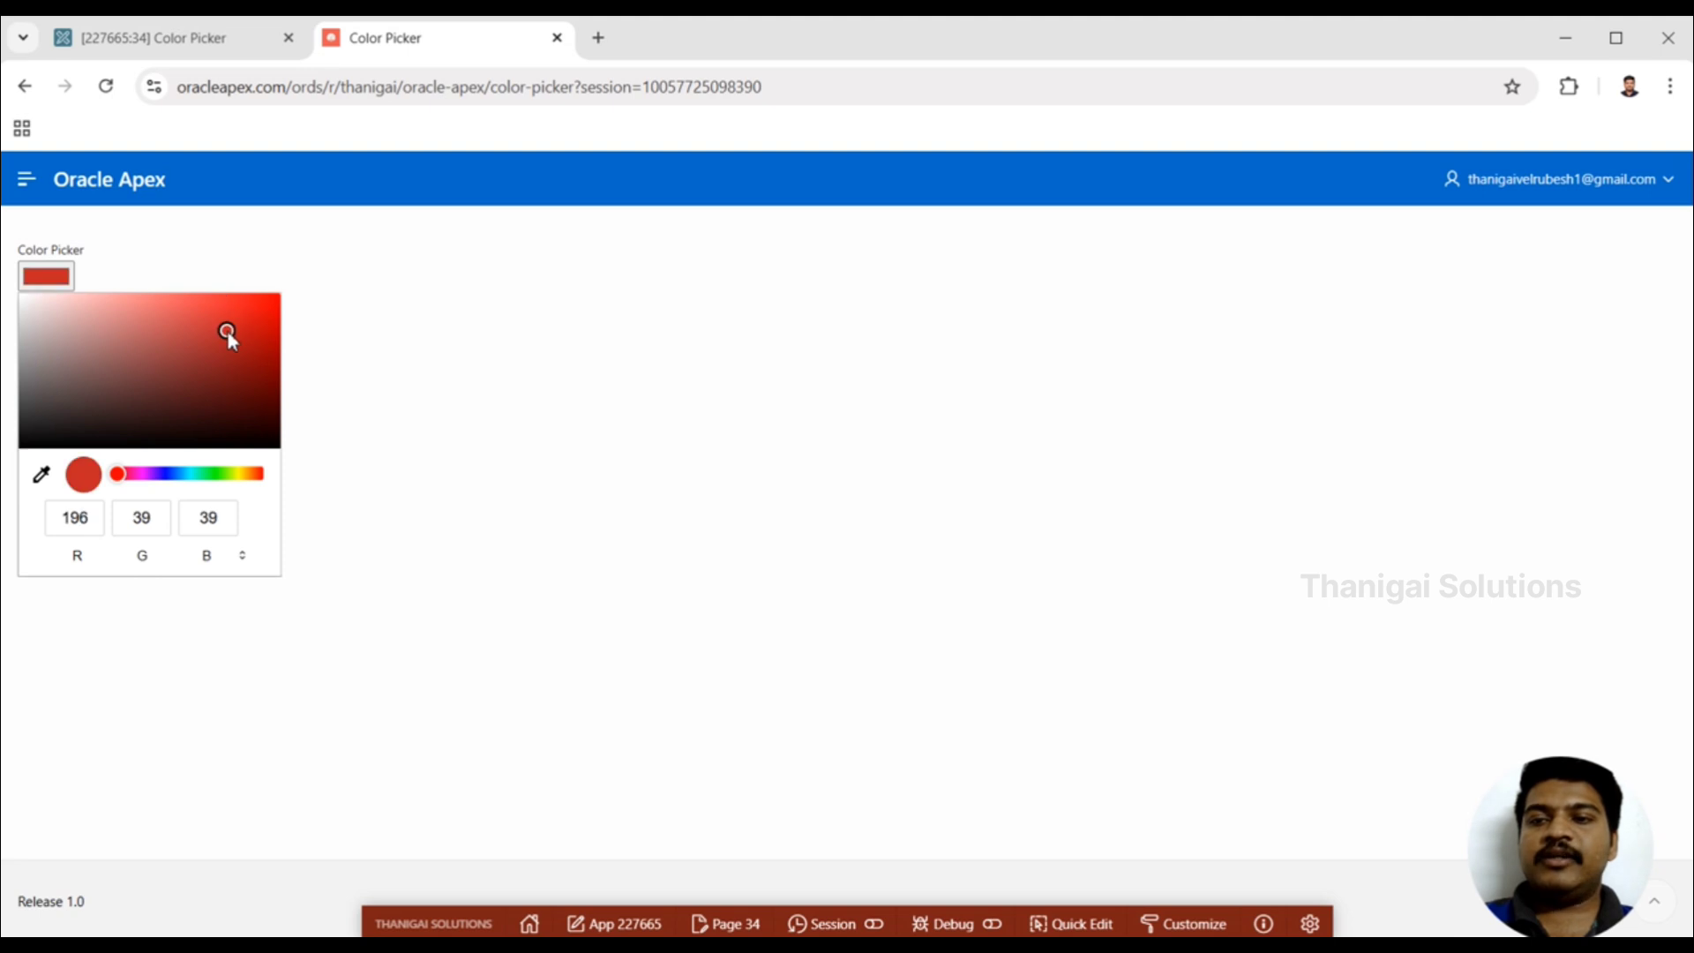
left_click(526, 418)
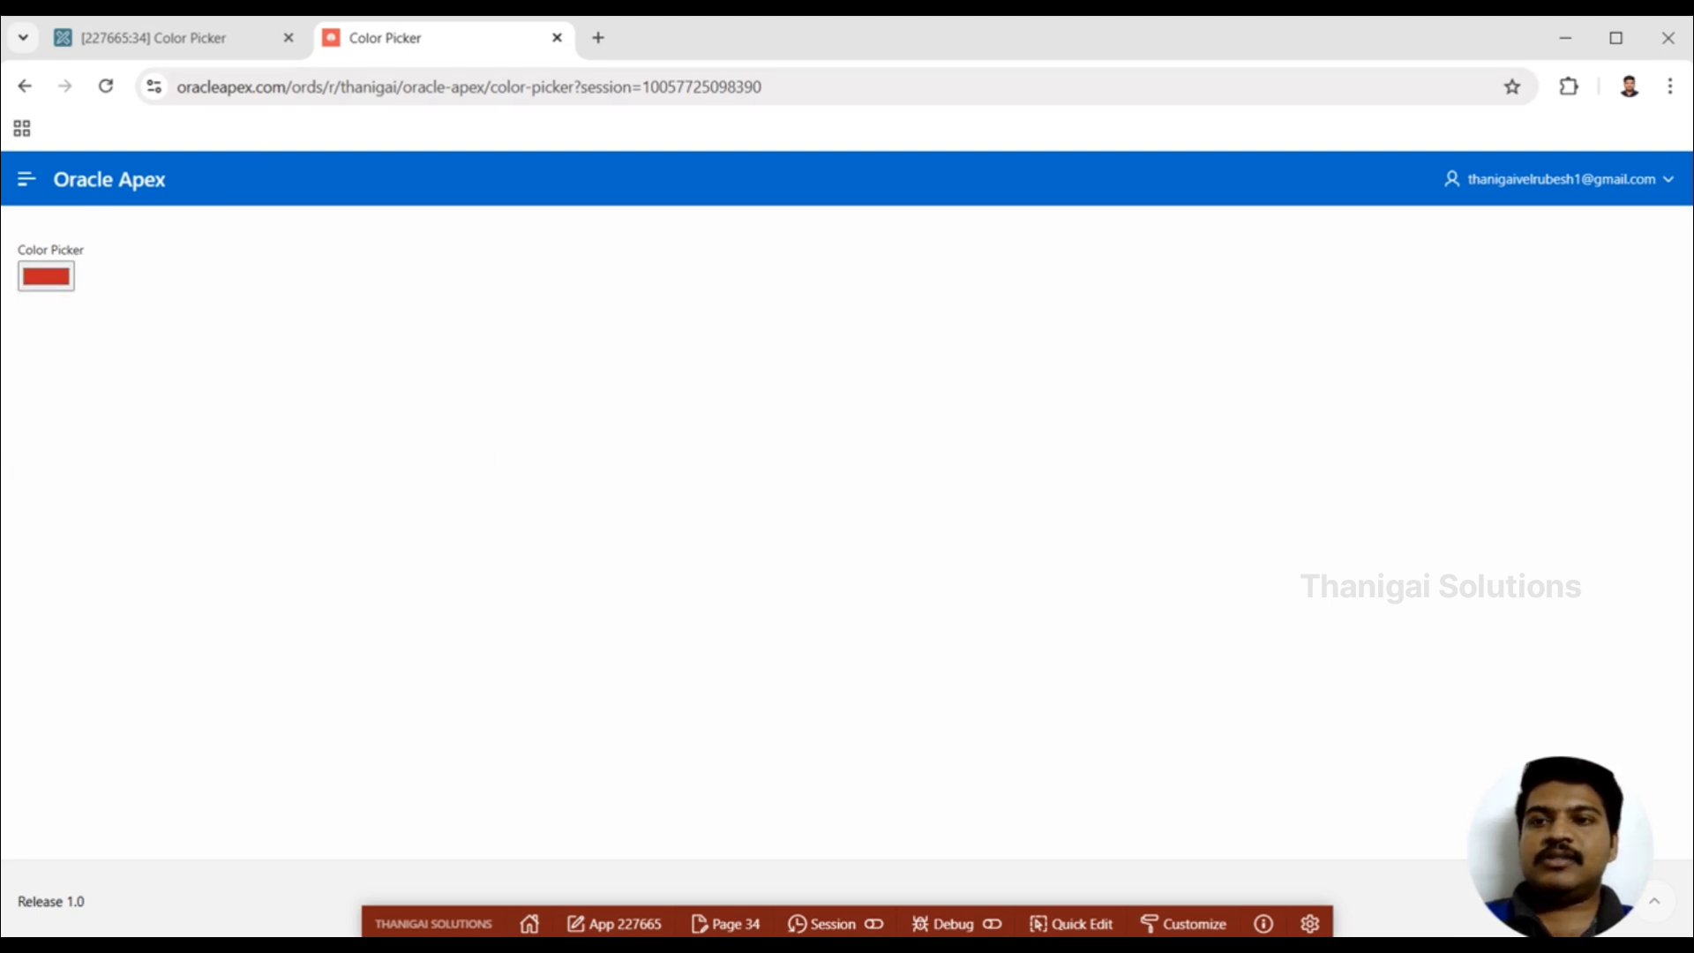
- Return to Page Designer, dismiss the Focus Page message, and set the color picker item's Mode to Simple
left_click(179, 37)
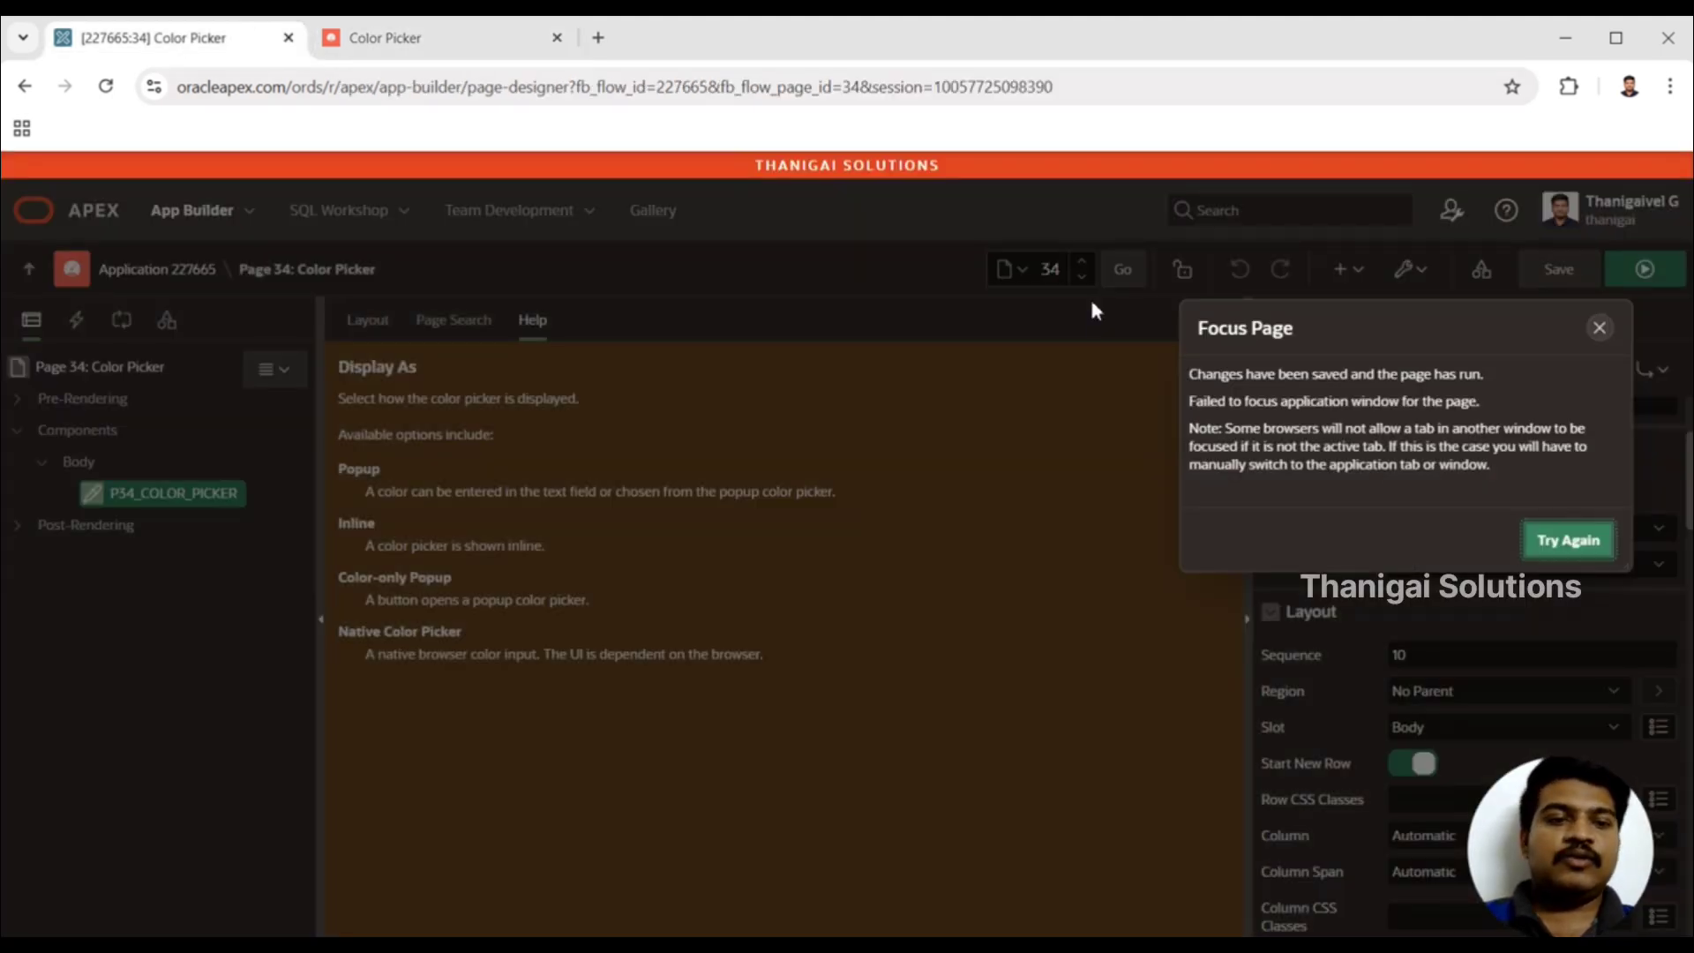
left_click(1596, 336)
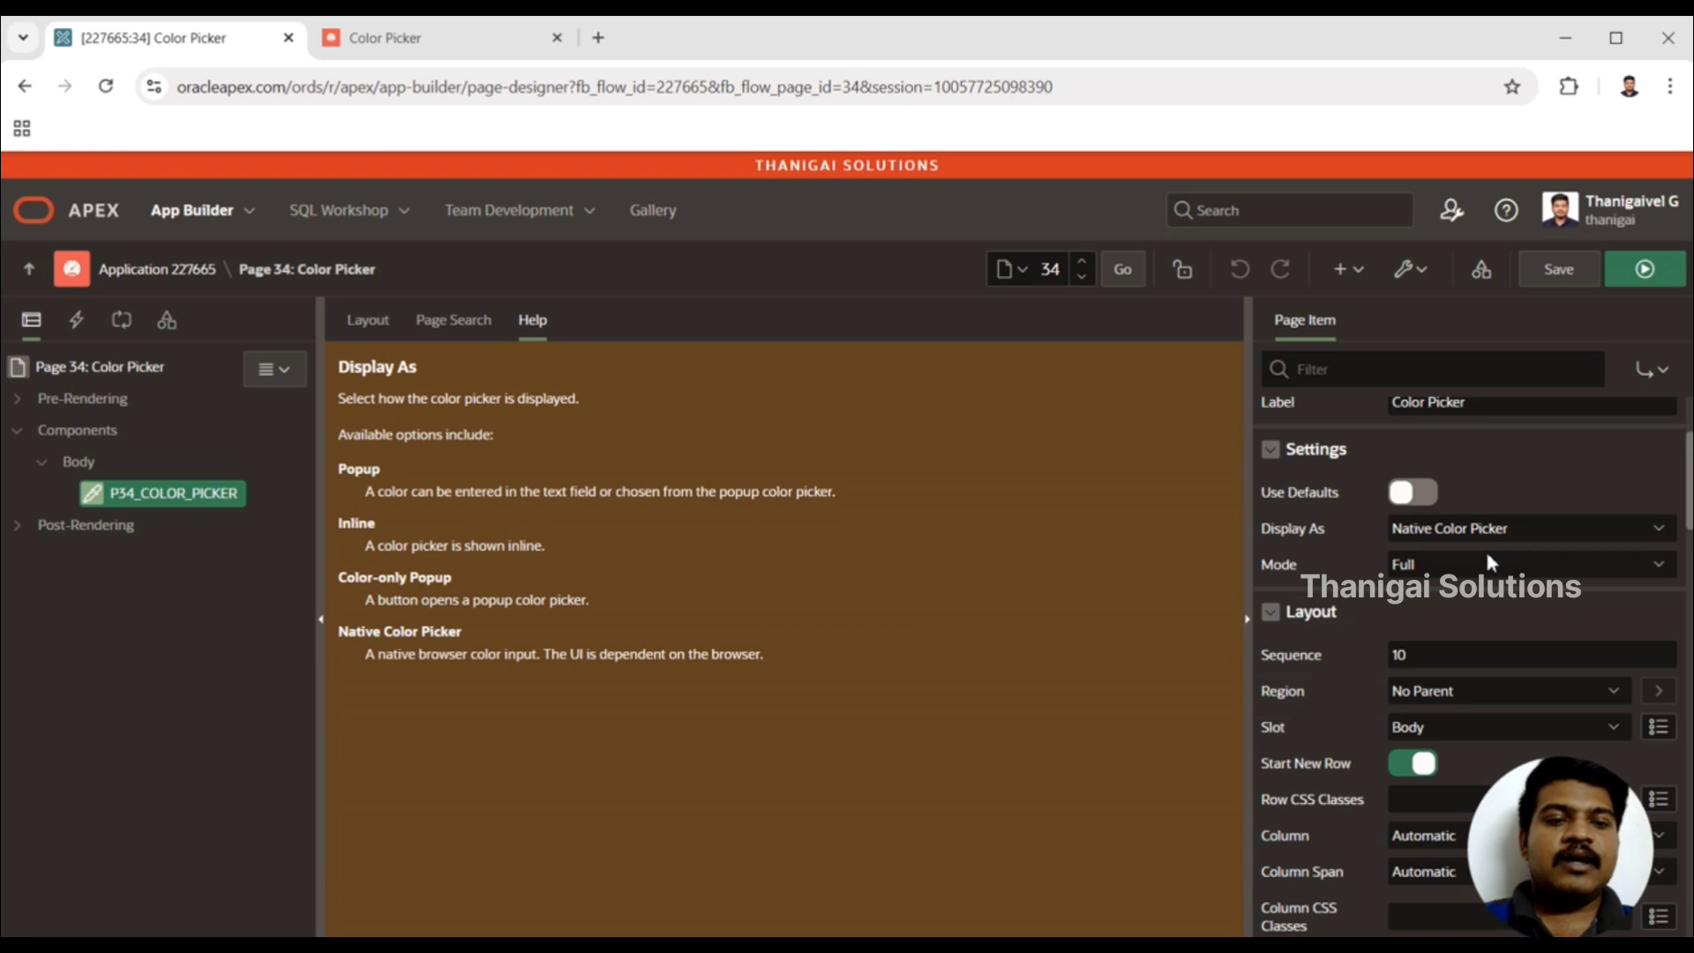
left_click(1483, 563)
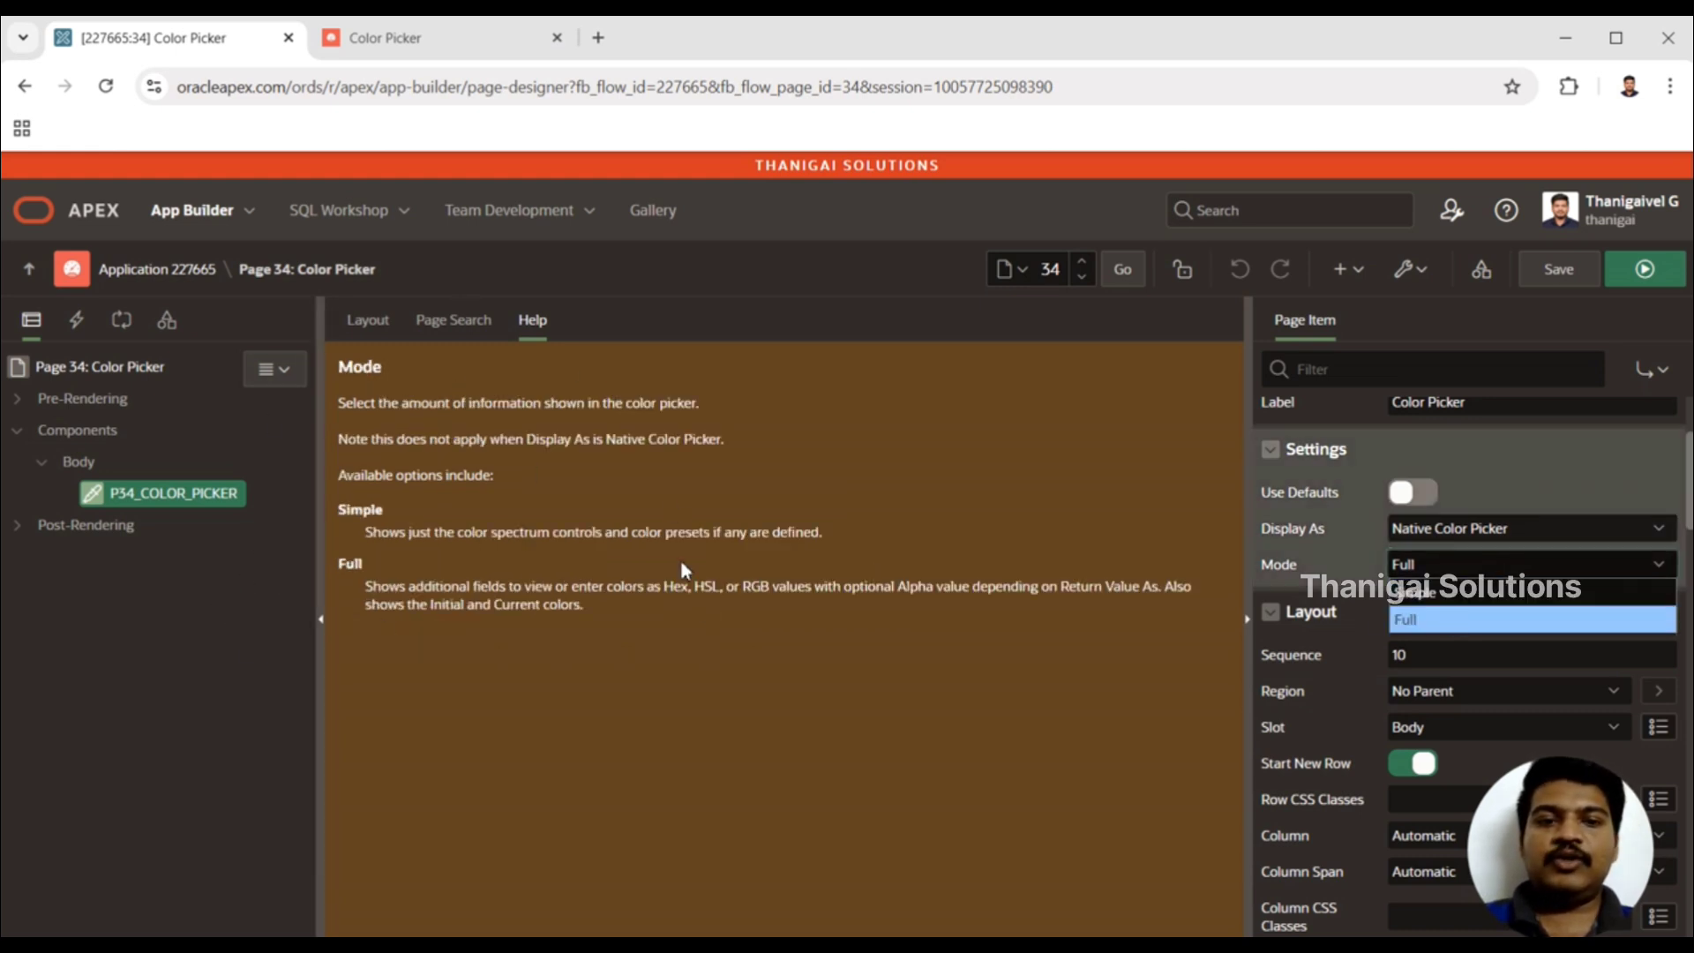
left_click(1465, 591)
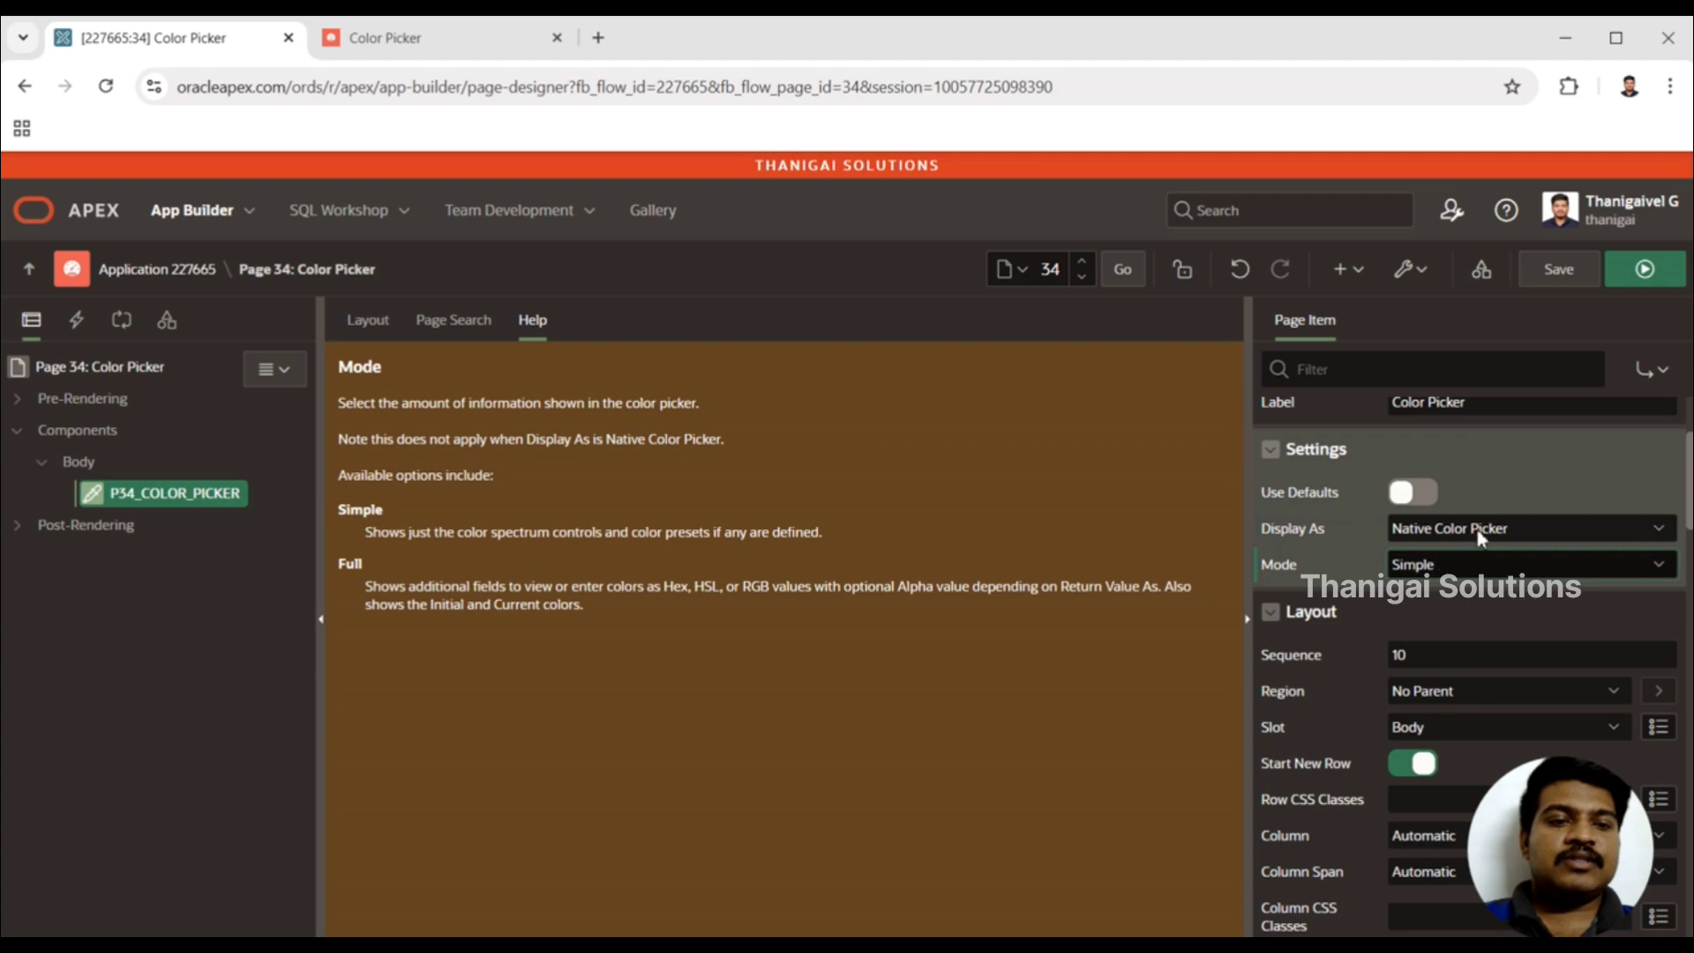
- Save and rerun the page, and pick a dark red with RGB 103, 25, 25 in the native color picker
left_click(1567, 268)
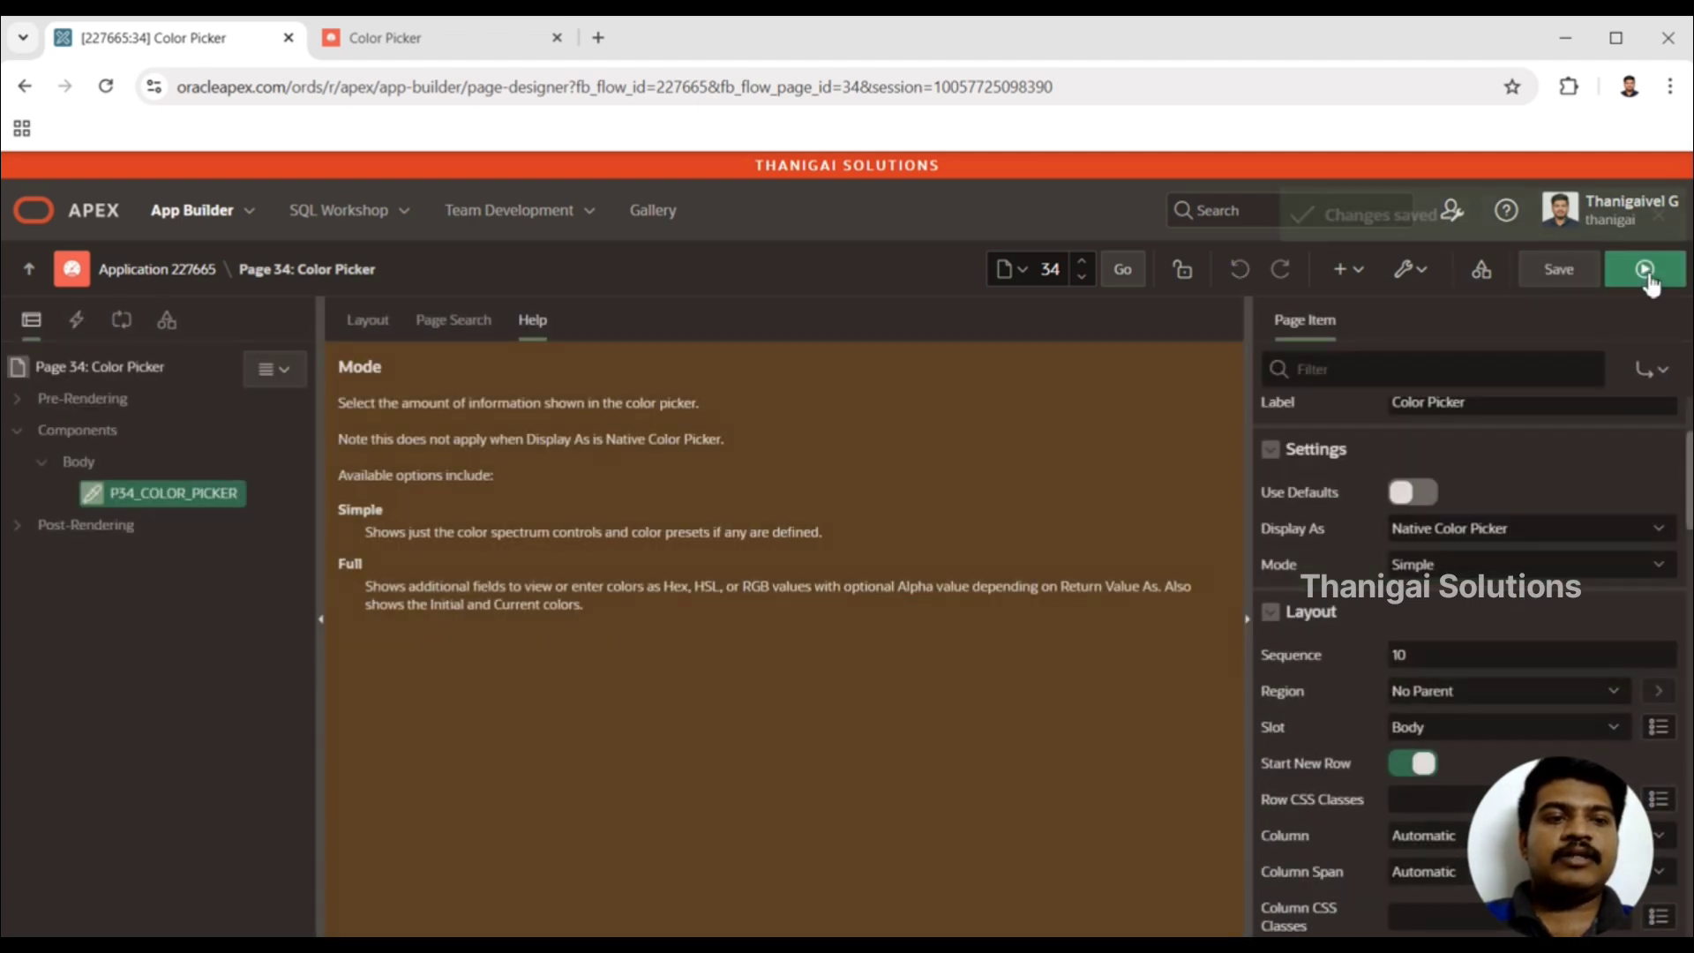
left_click(1646, 270)
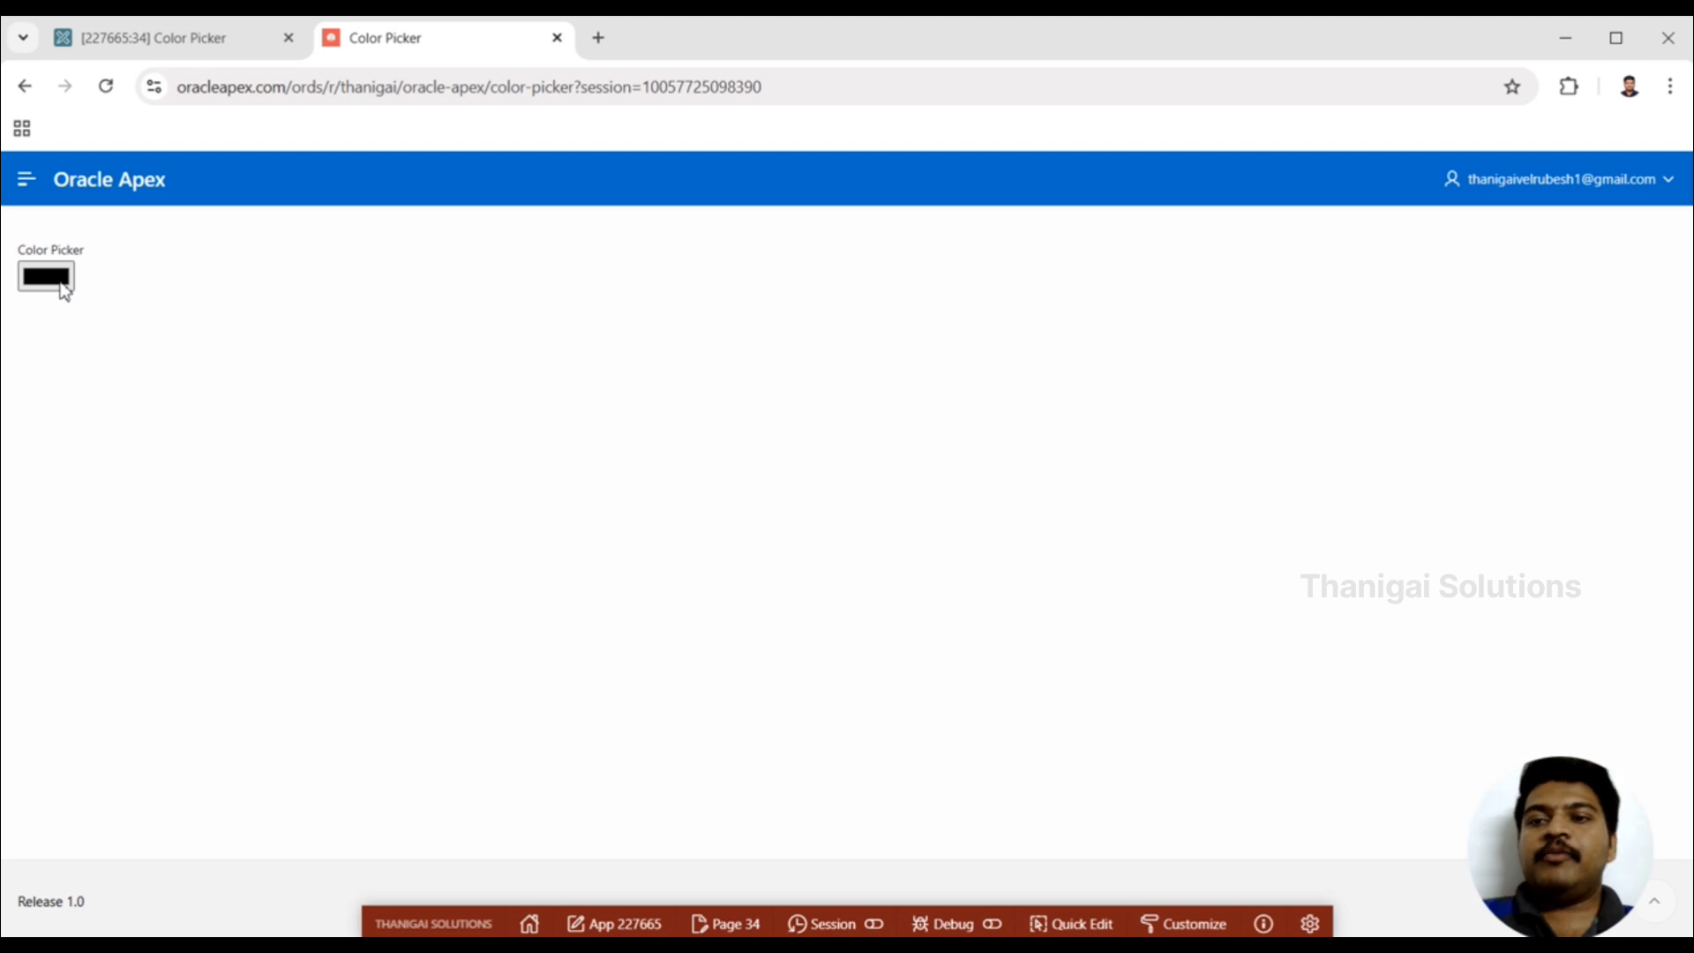
left_click(64, 285)
left_click(175, 369)
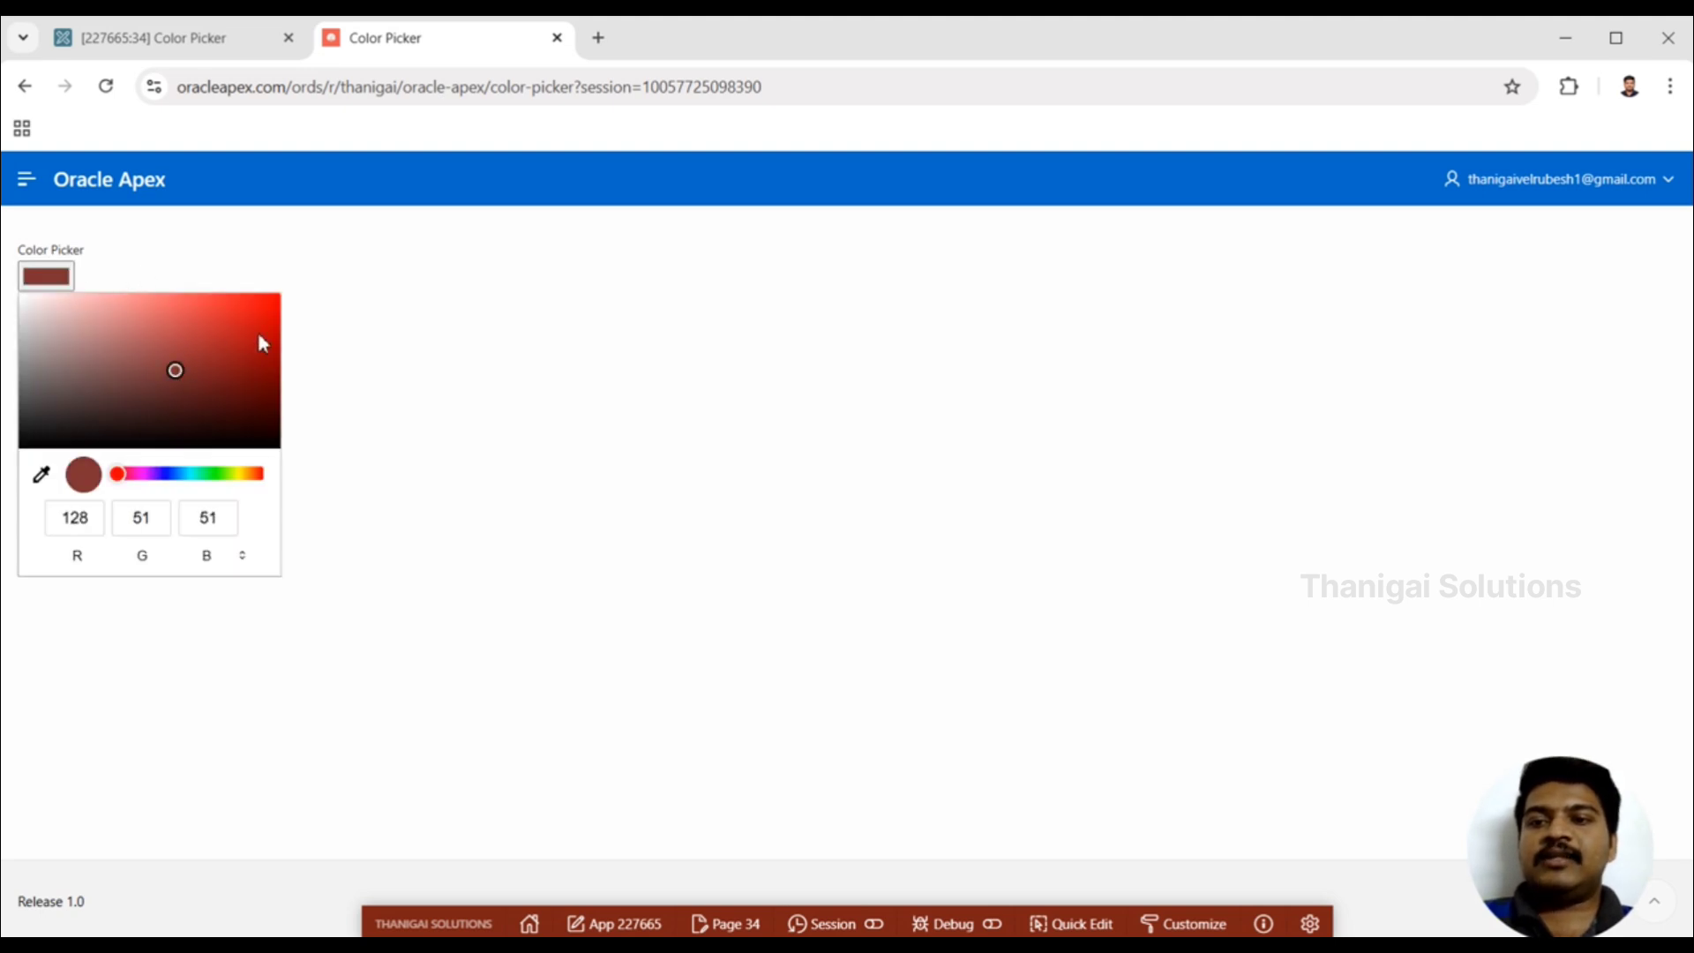
left_click(207, 322)
left_click(216, 384)
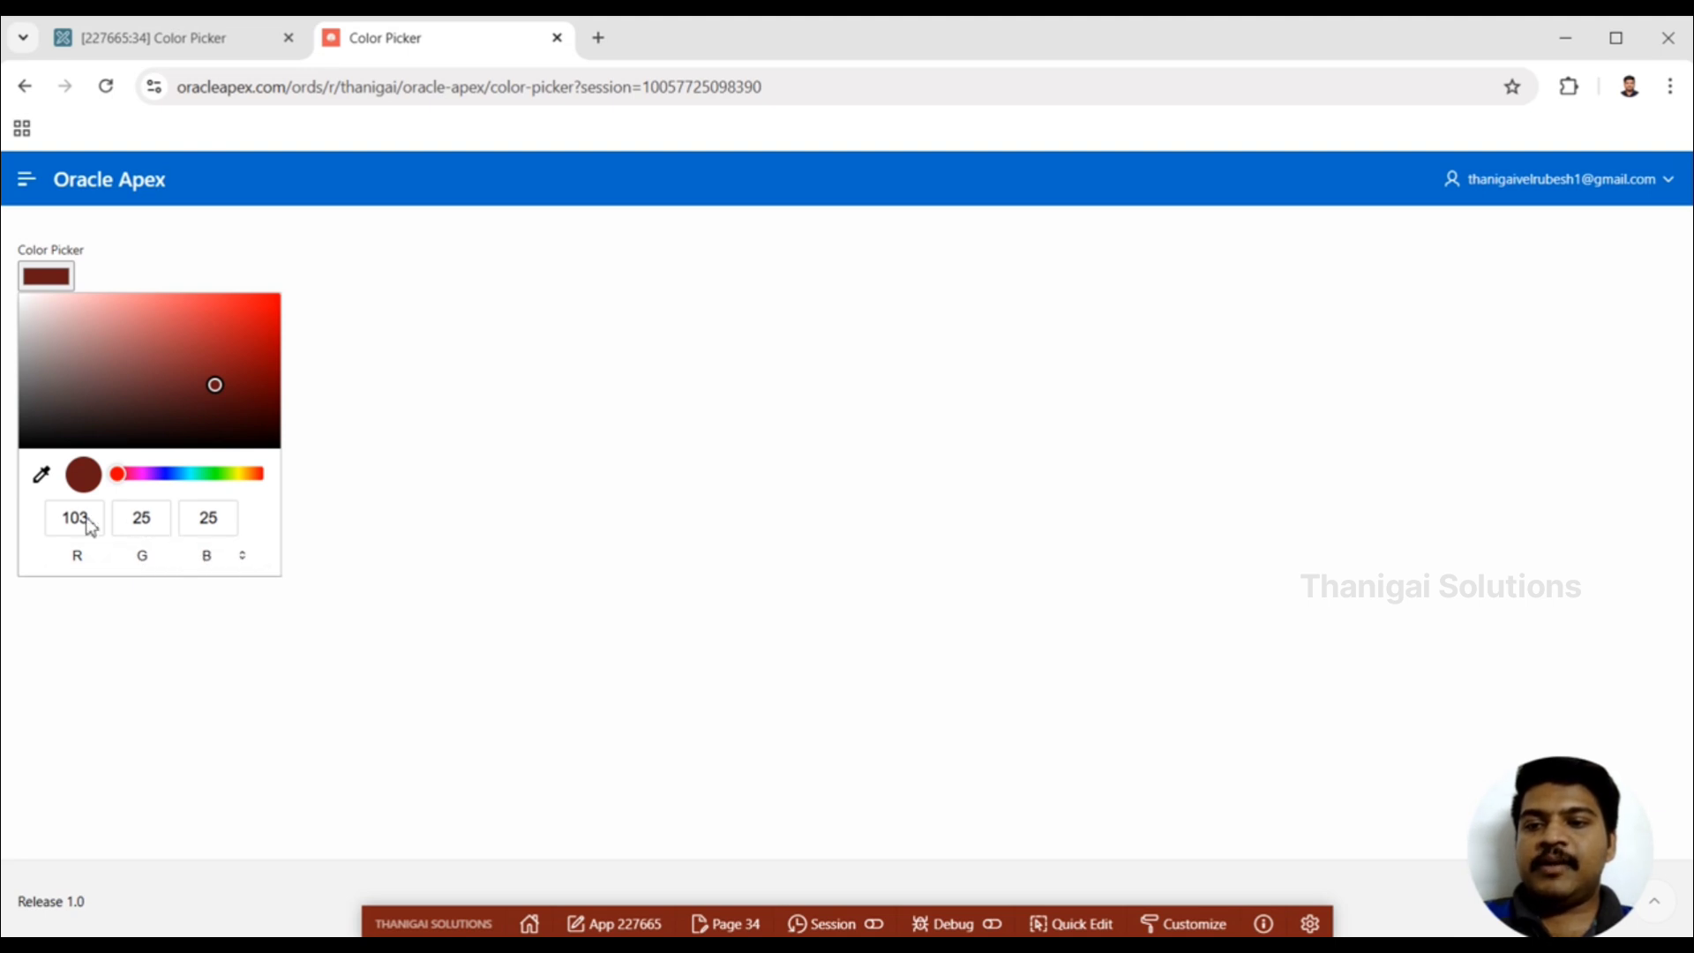
- Switch the native picker's color format from RGB through HSL to HEX, and close the picker
left_click(244, 559)
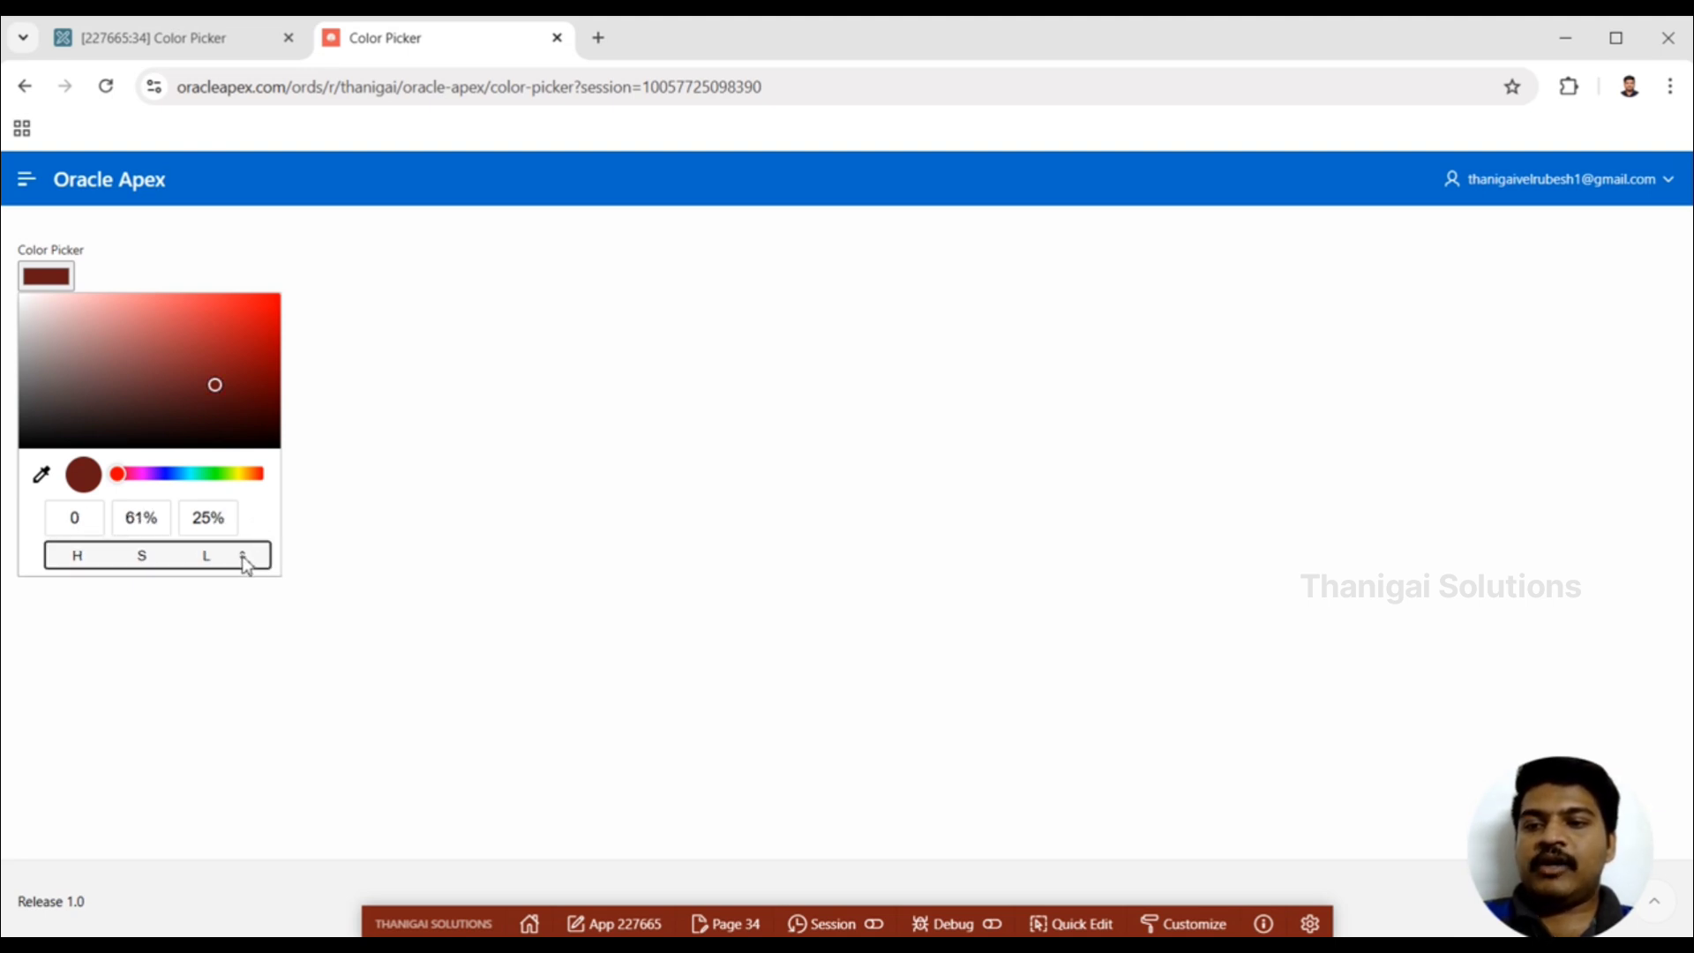
left_click(243, 559)
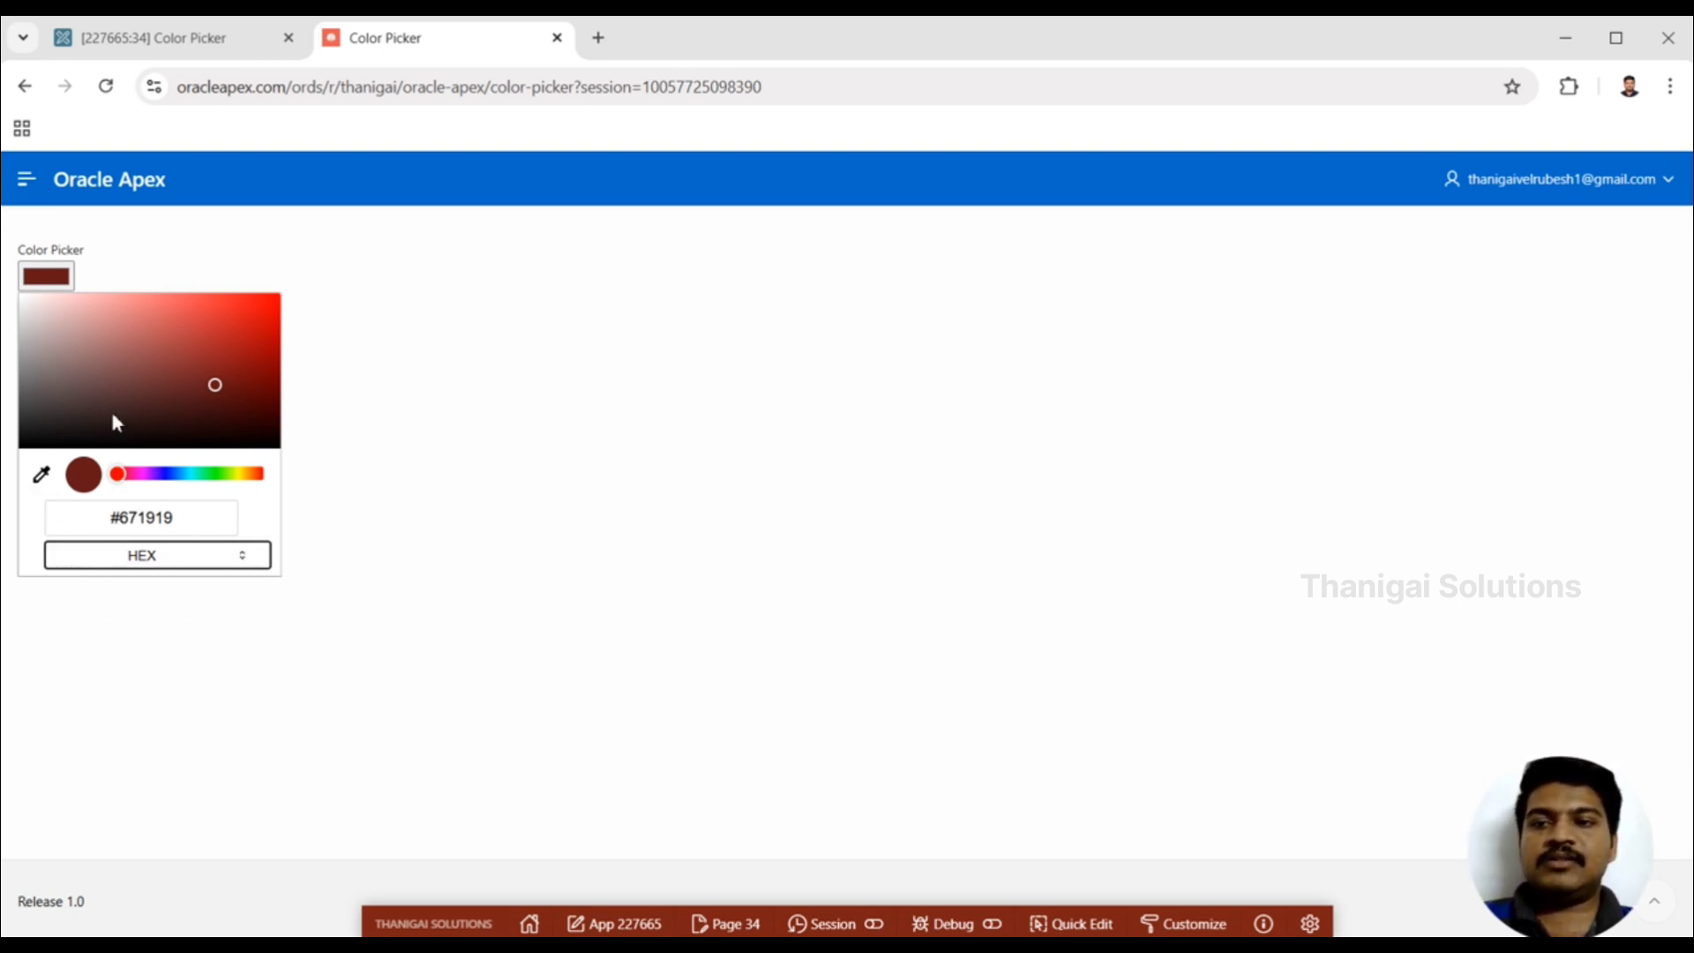
left_click(358, 491)
- Back in Page Designer, try Popup as Display As, view the Return Value As formats, and restore Native Color Picker
left_click(157, 39)
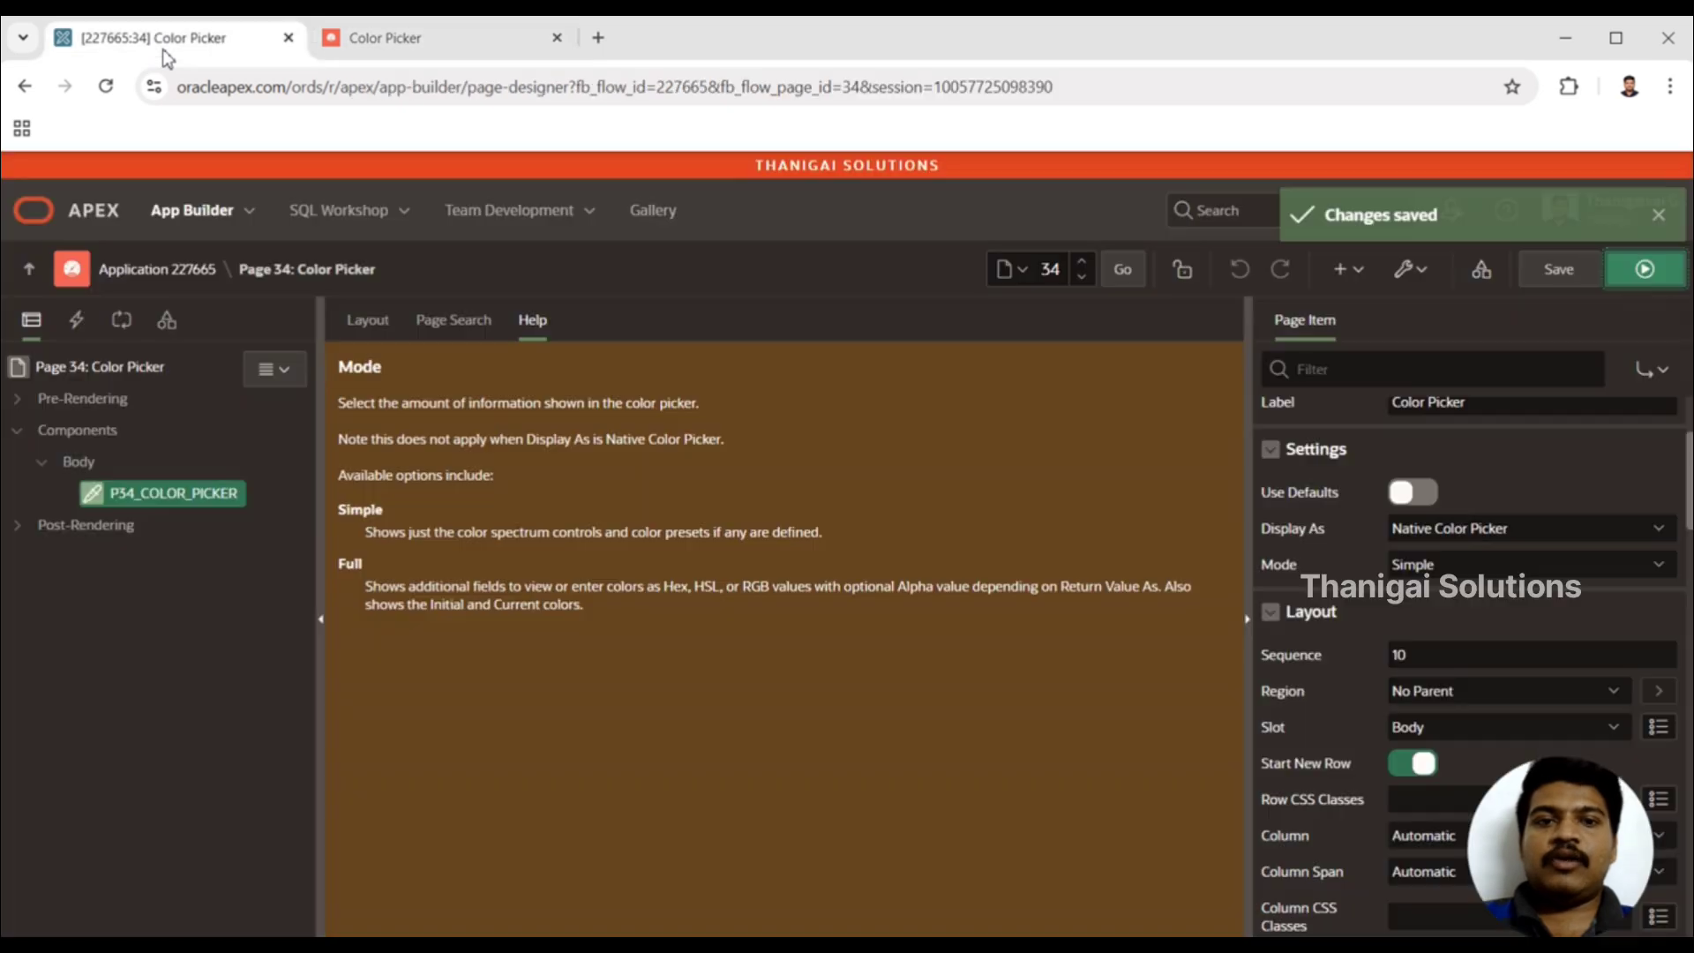
left_click(1516, 530)
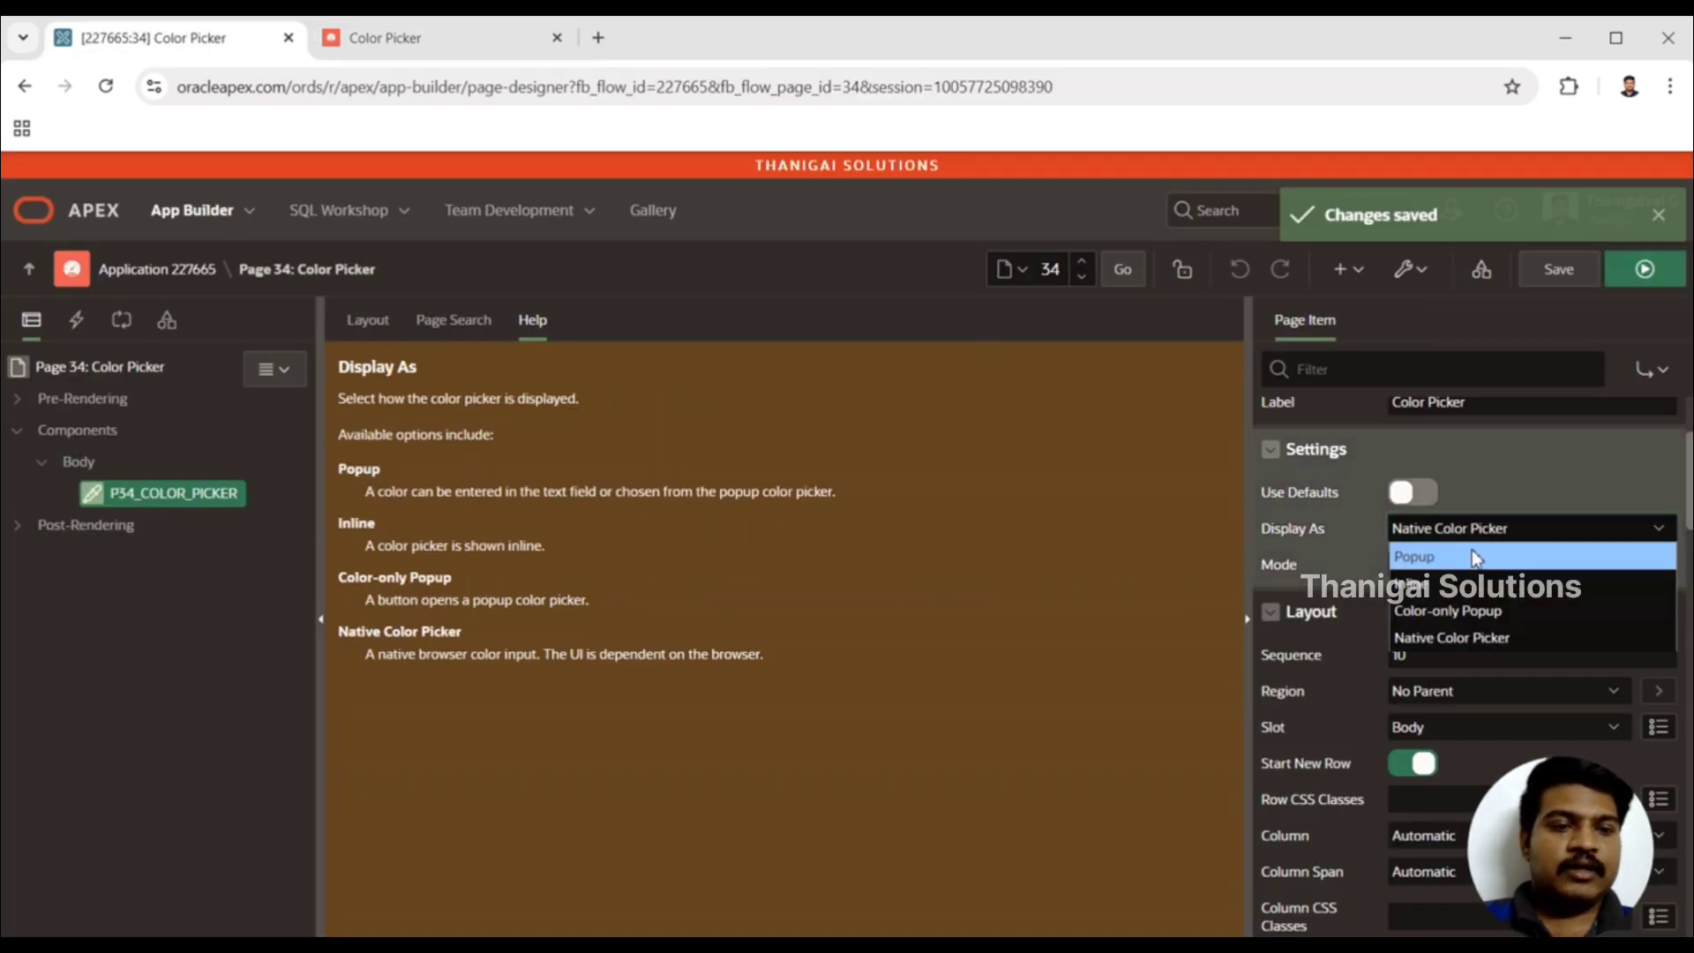
left_click(1469, 554)
left_click(1440, 673)
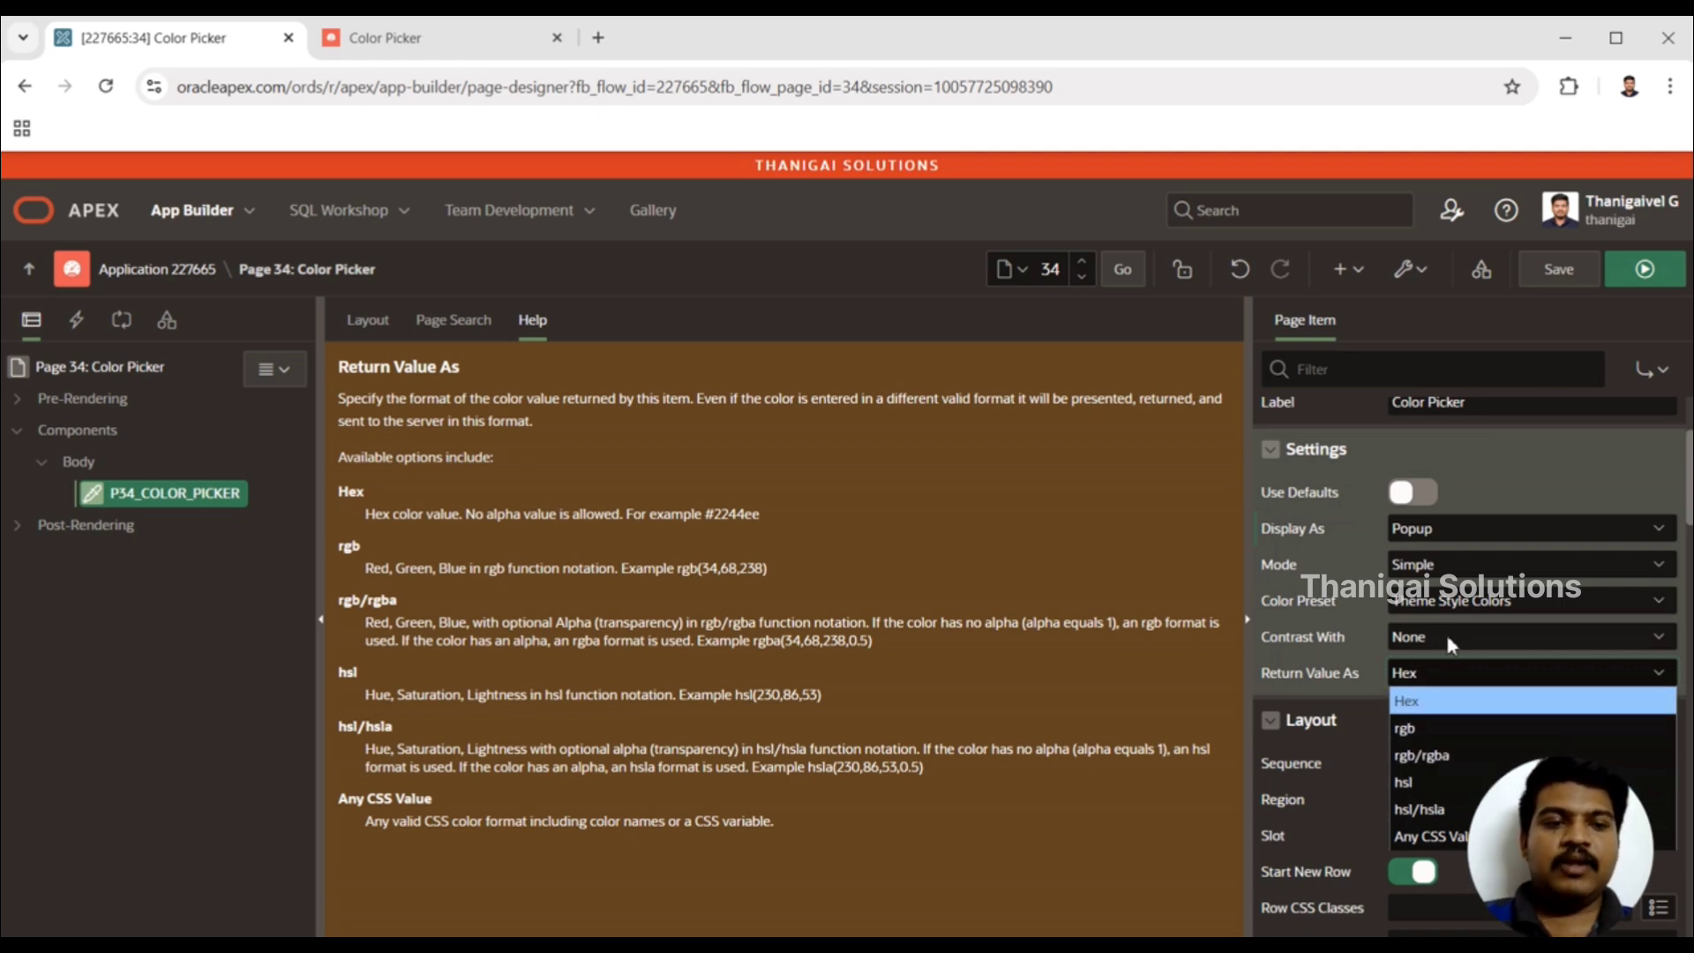
left_click(1447, 529)
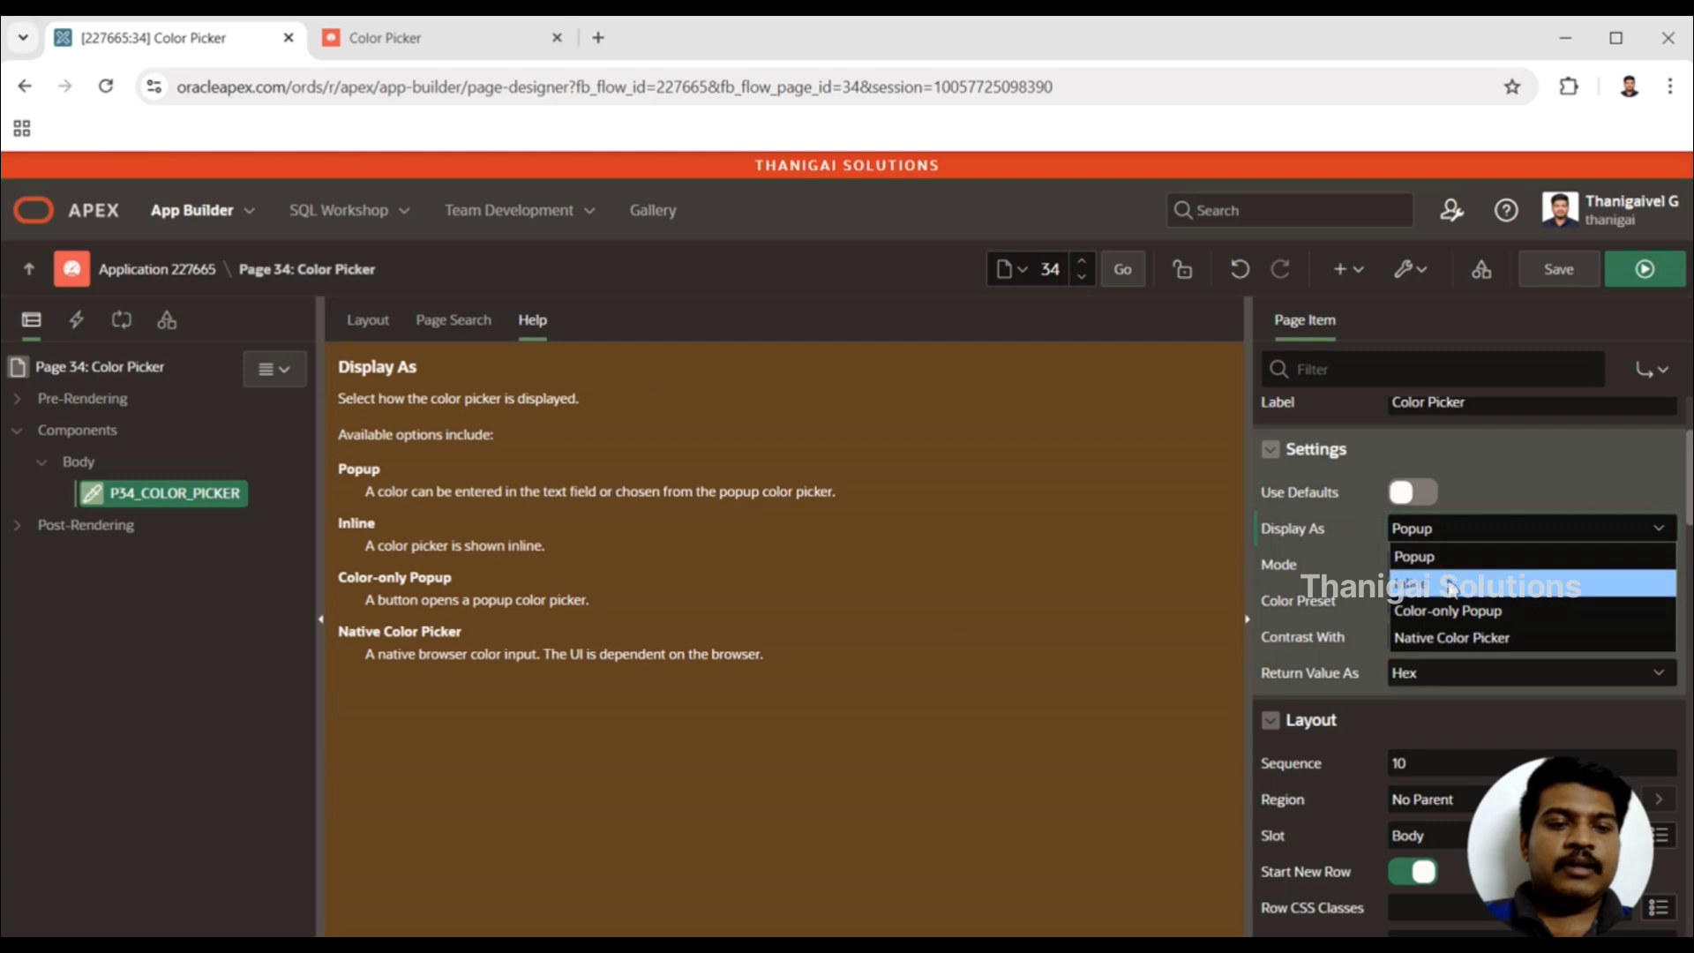
left_click(1456, 636)
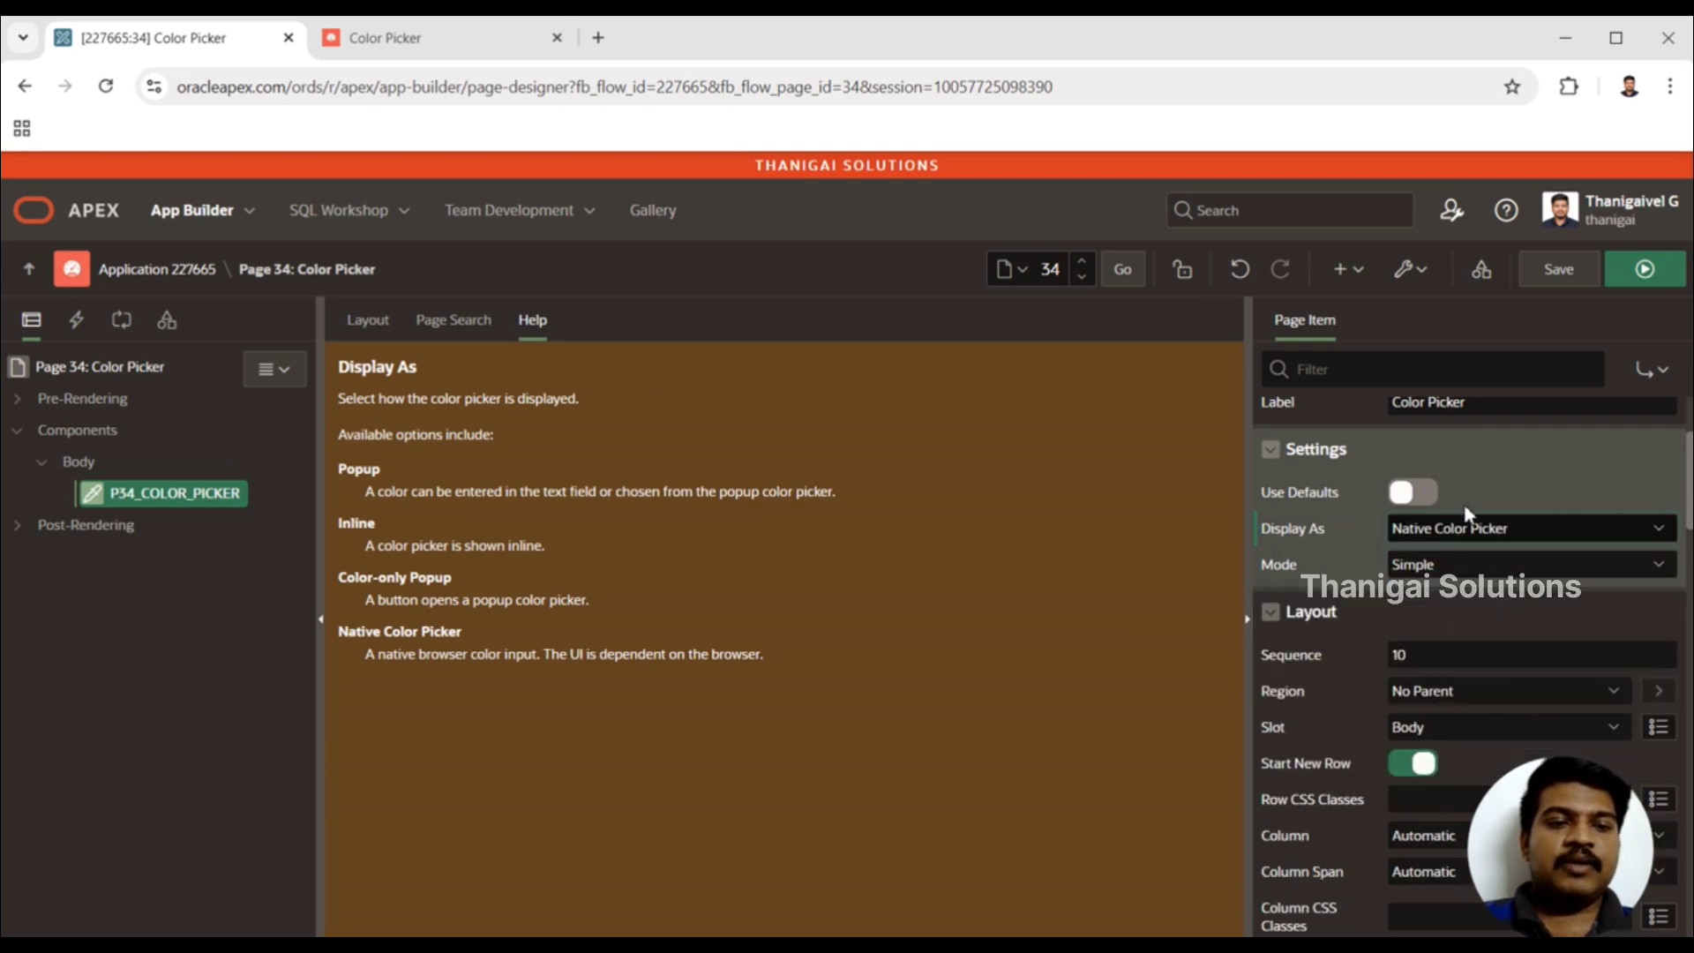
- Rerun the page and pick a dark red with RGB 81, 21, 21 in the native color picker
left_click(1639, 272)
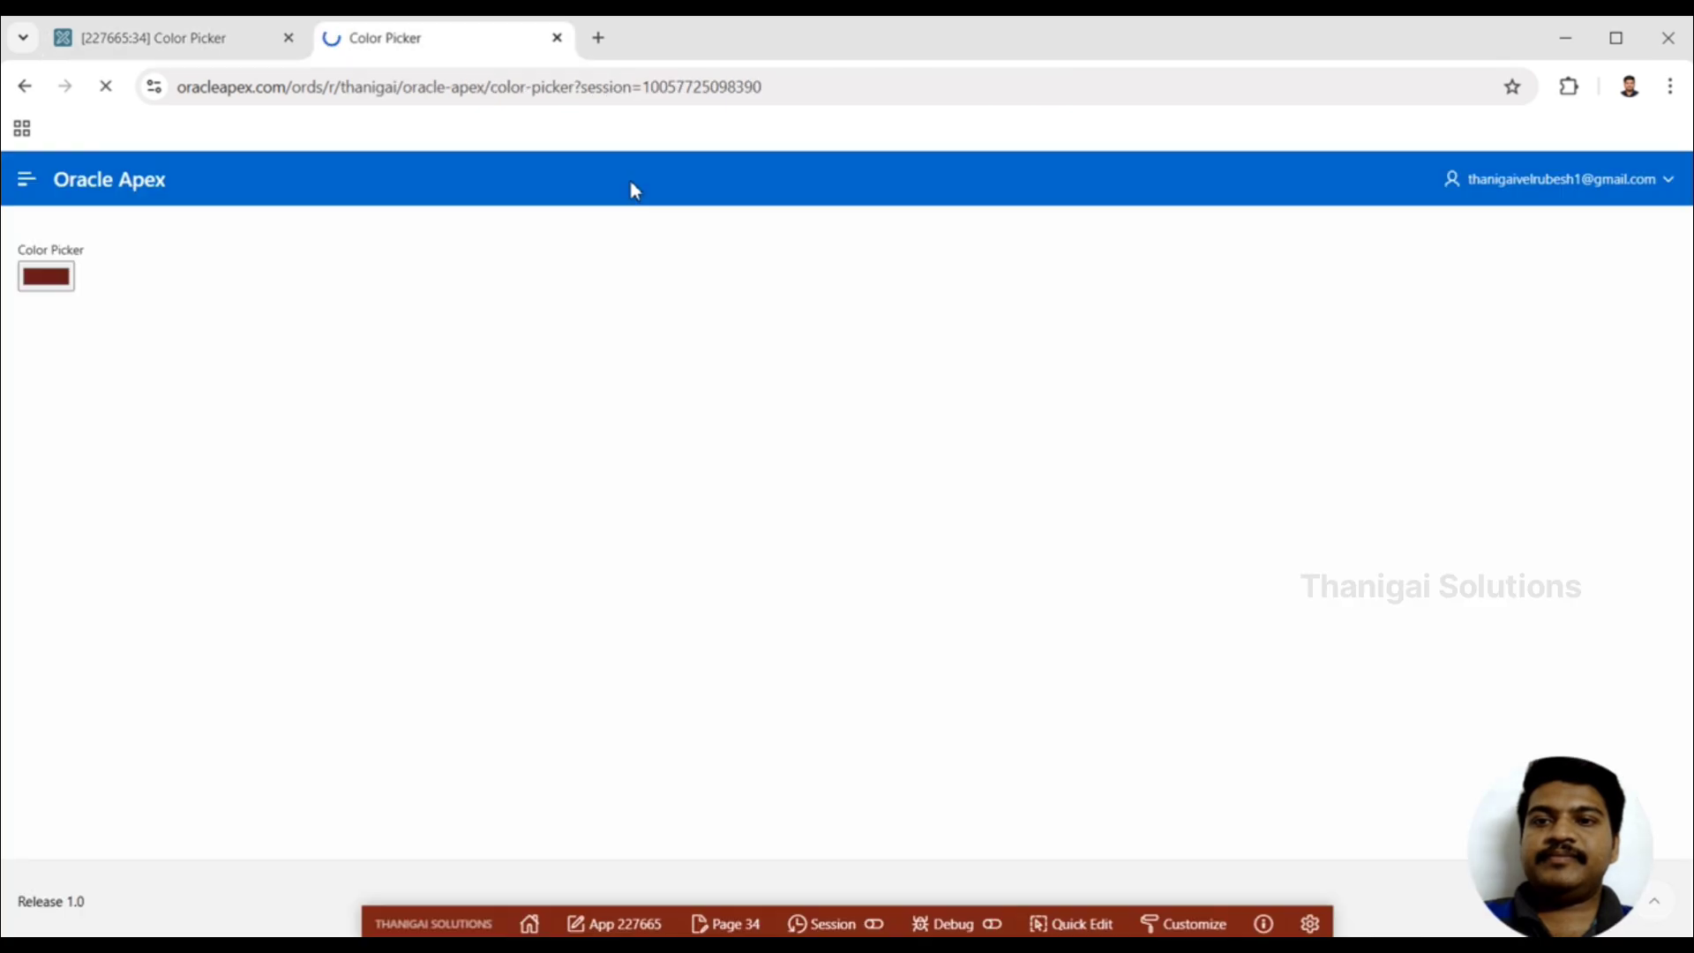
left_click(57, 281)
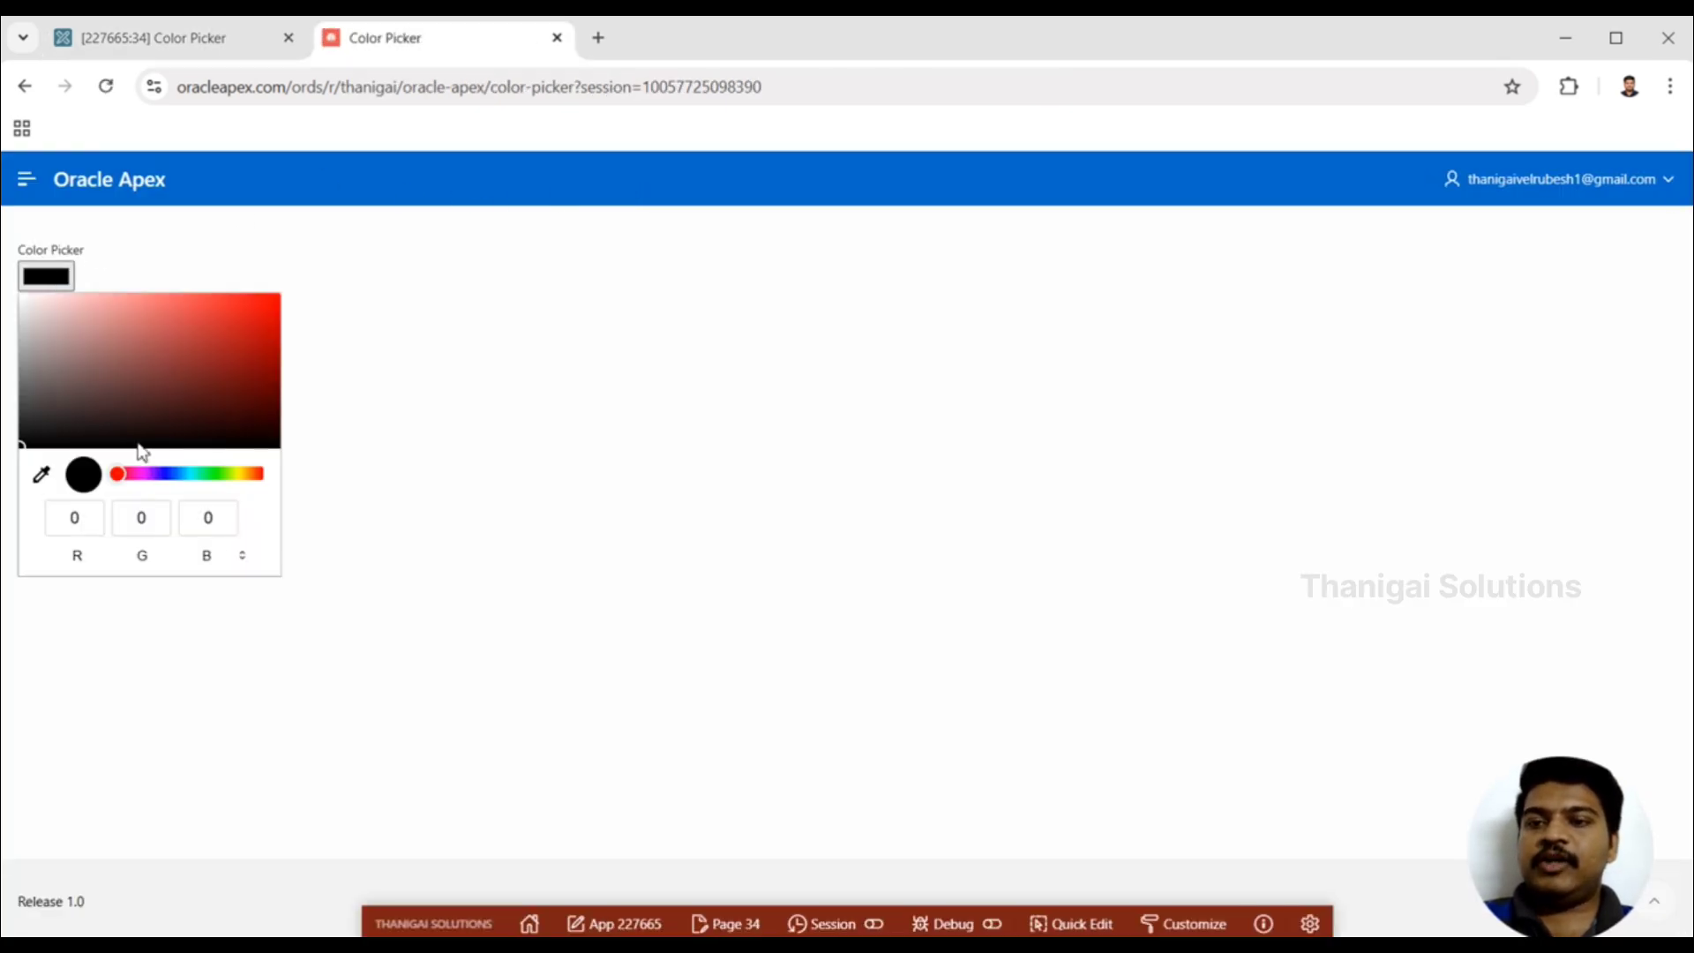
left_click(209, 399)
- Cycle the native picker's color format through HSL, HEX and RGB, ending on HEX
left_click(245, 557)
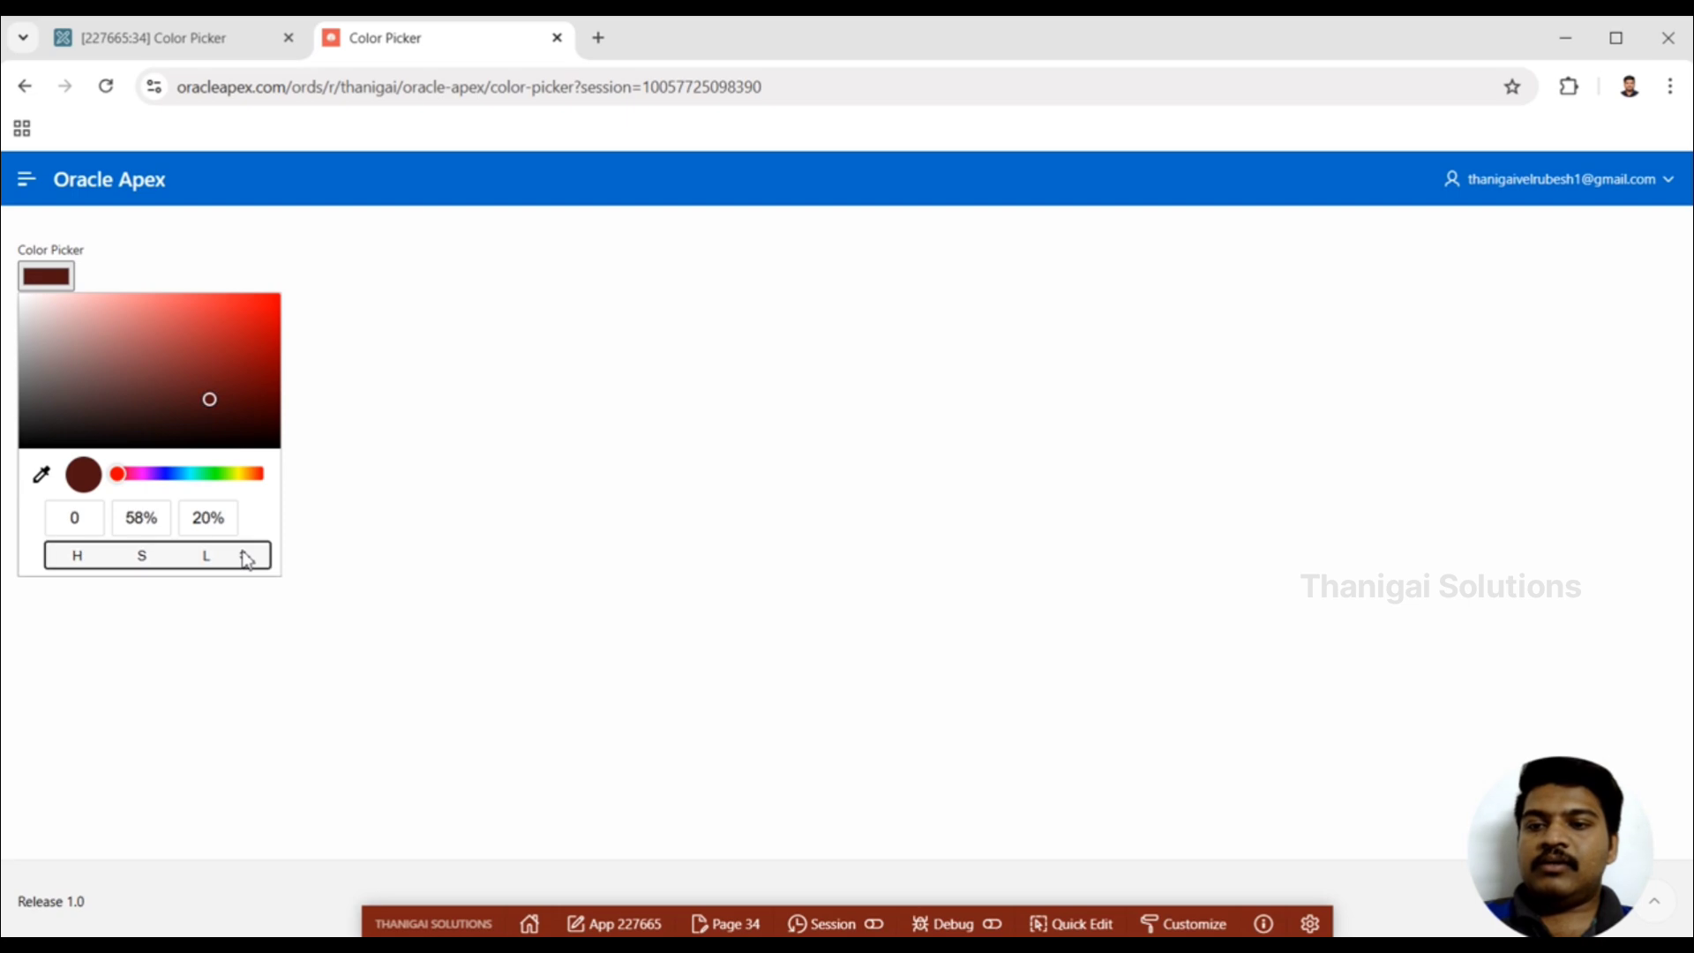
left_click(245, 558)
left_click(246, 558)
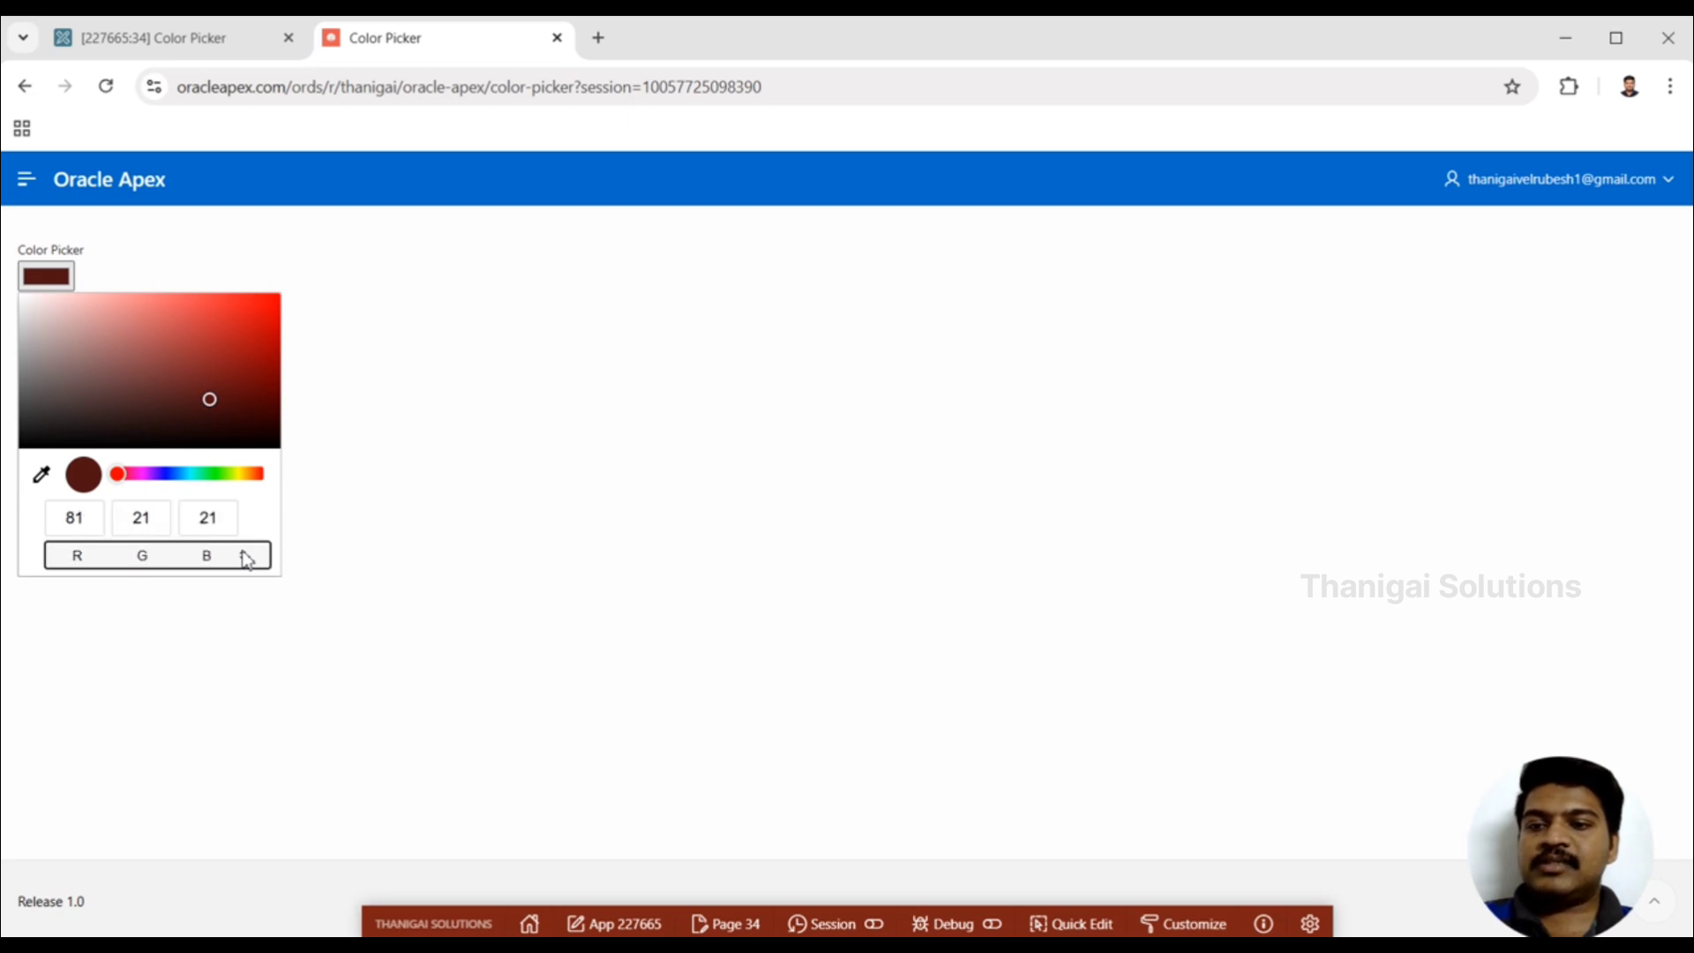
left_click(246, 558)
left_click(245, 558)
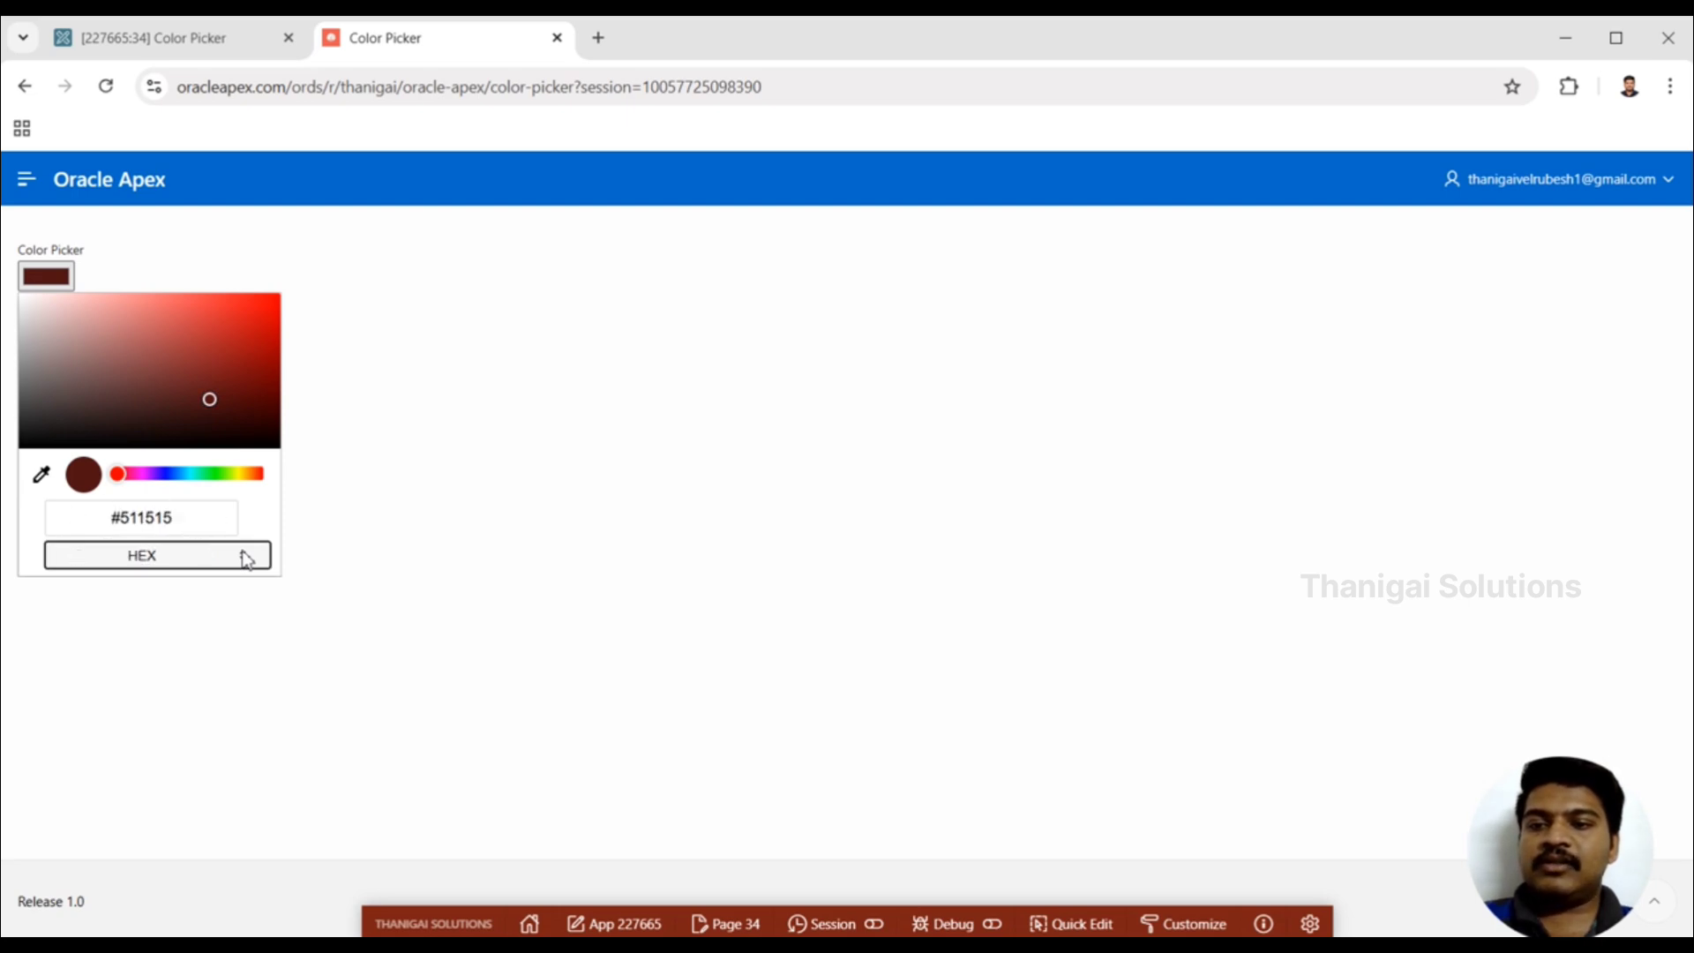
- Return to Page Designer and set the color picker item's Display As to Inline, keeping Mode at Simple
left_click(237, 41)
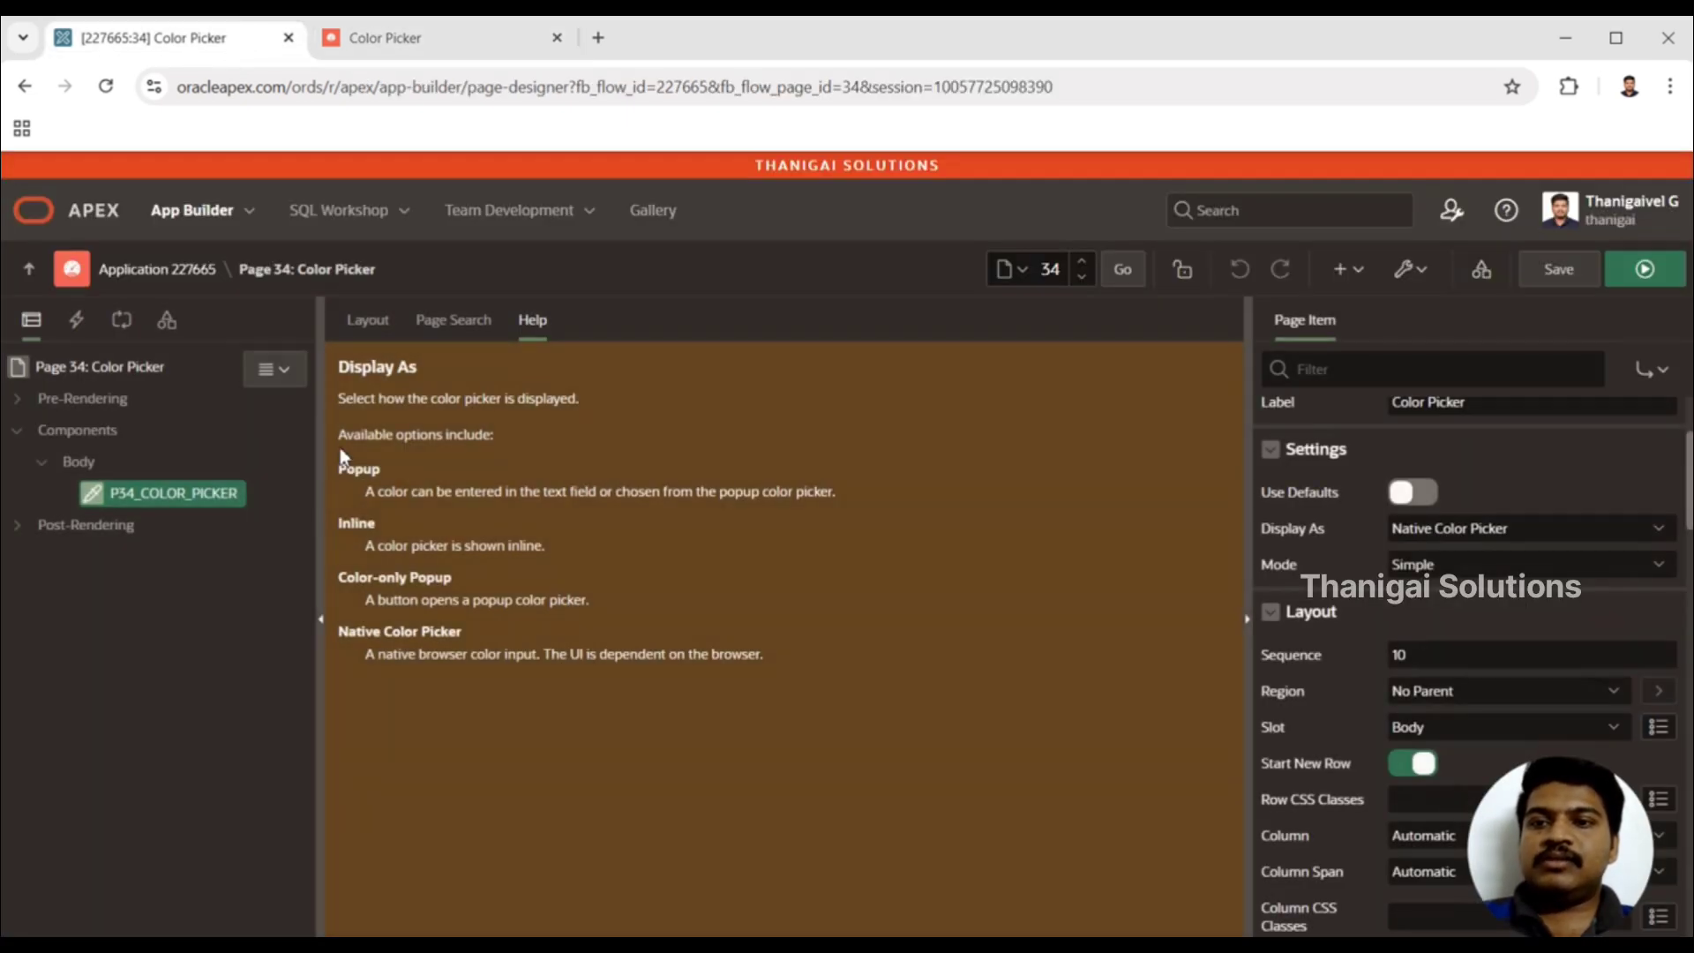
left_click(1463, 531)
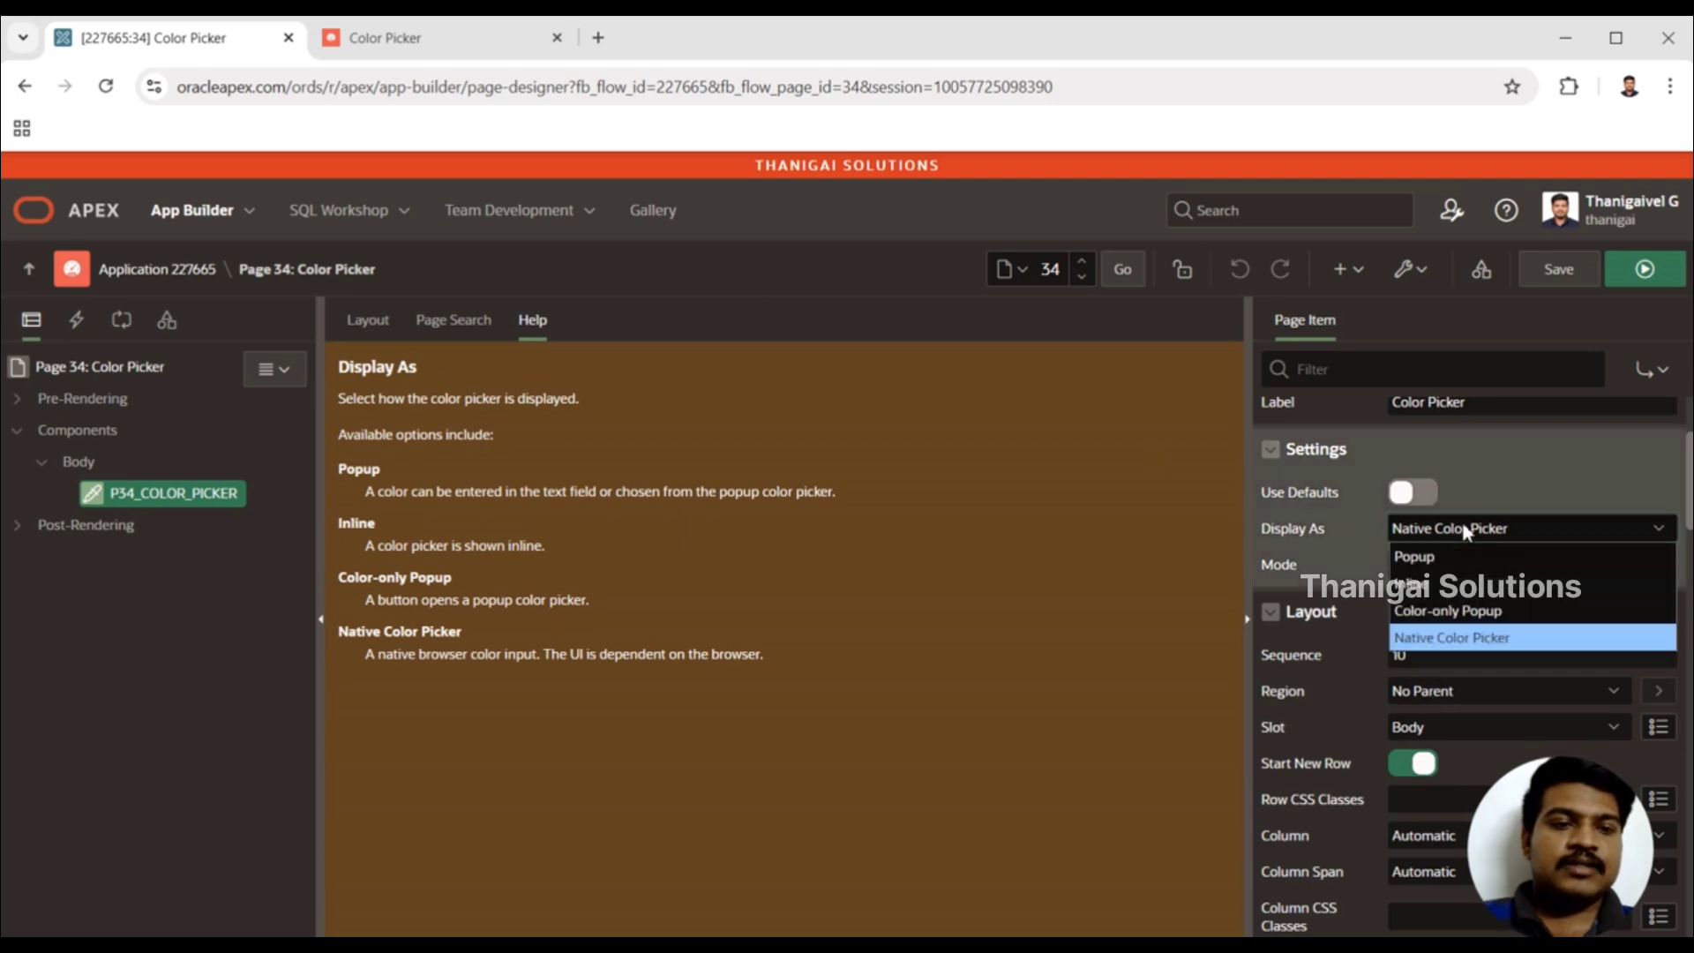
left_click(1448, 584)
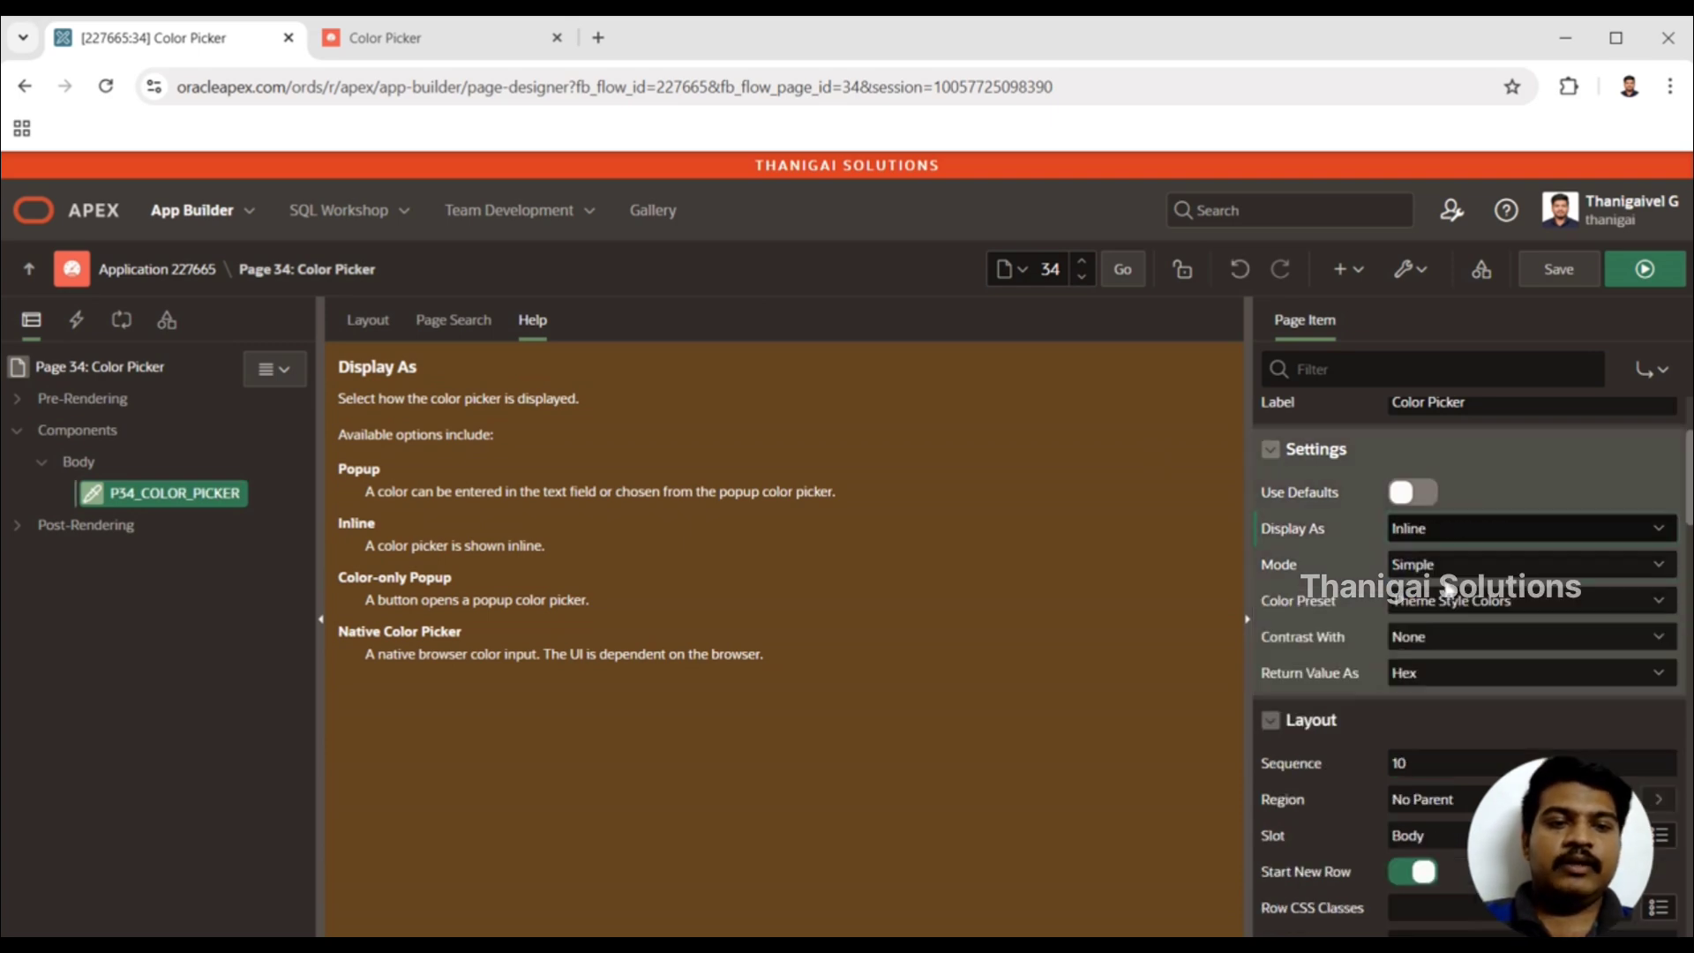
- Rerun the page, try a red shade in the inline picker, and choose the preset color #ddde53
left_click(1645, 271)
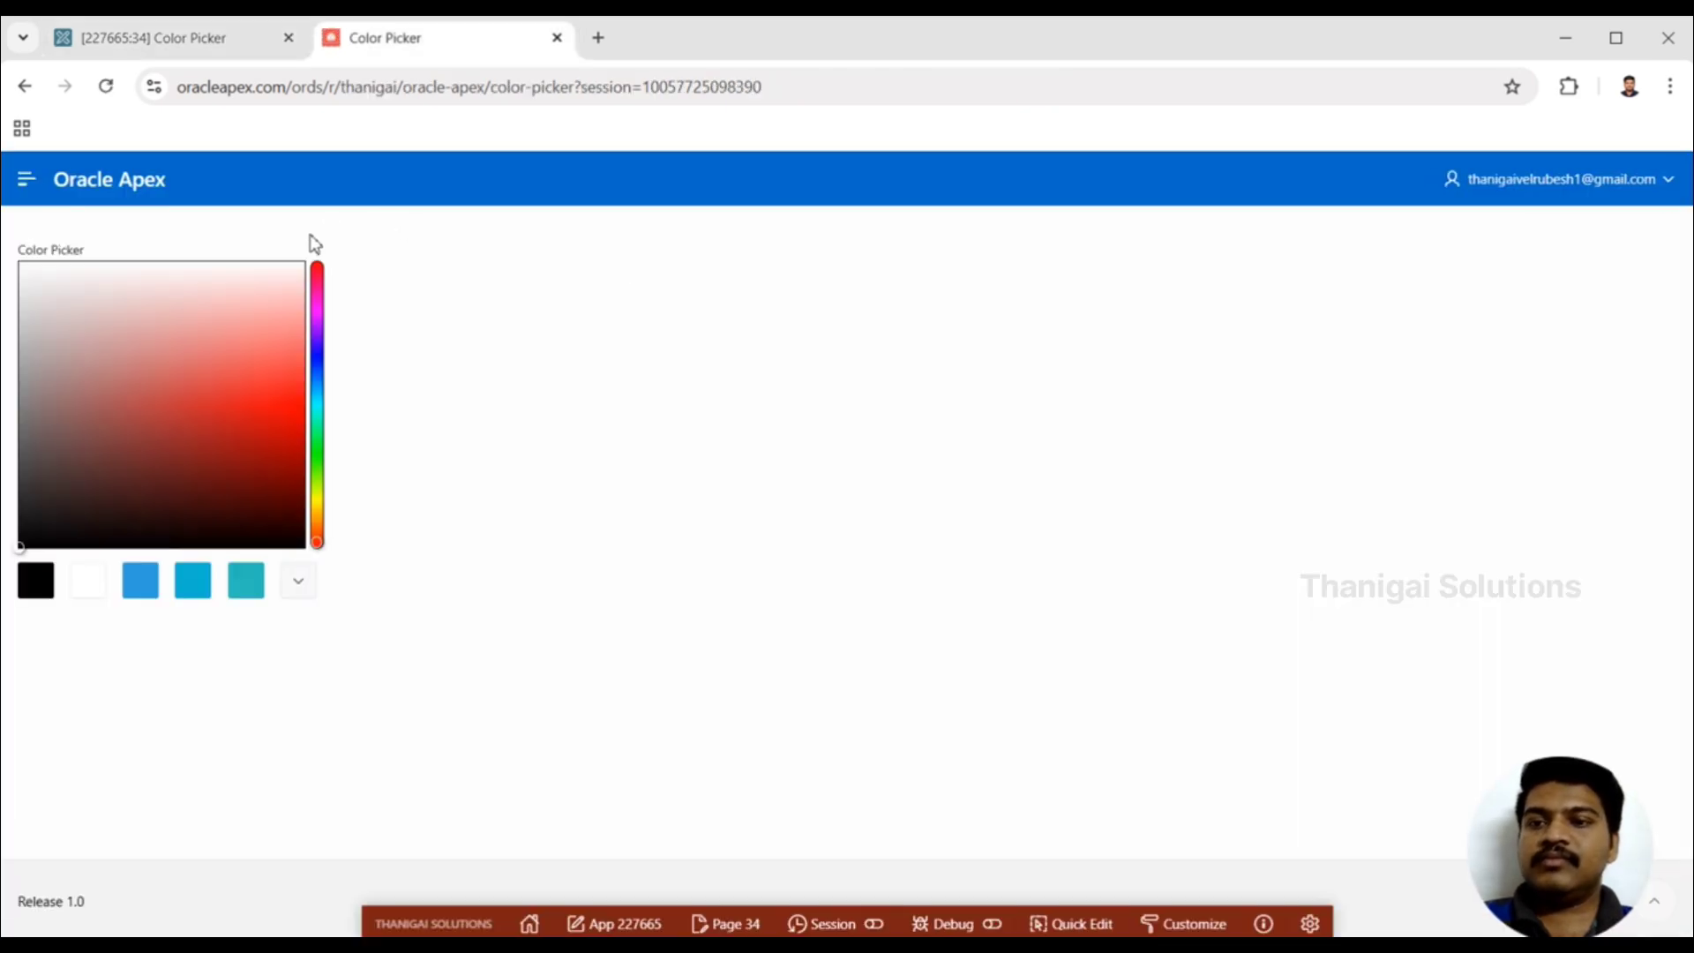
left_click(193, 447)
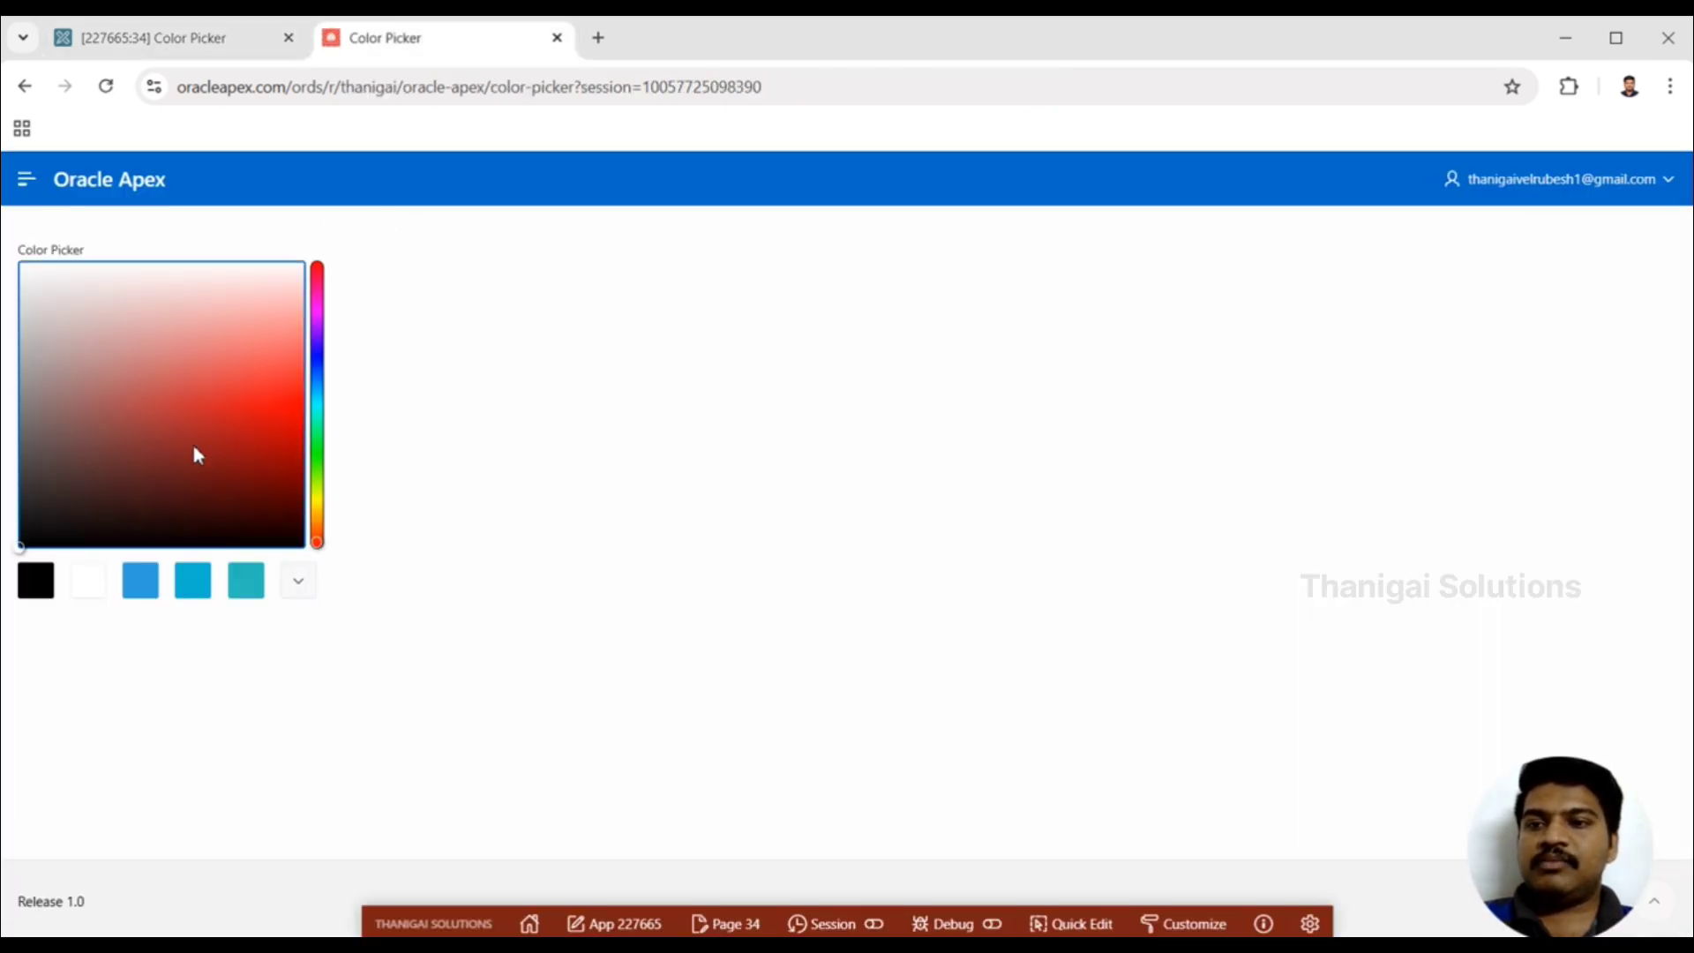
left_click(267, 356)
left_click(300, 586)
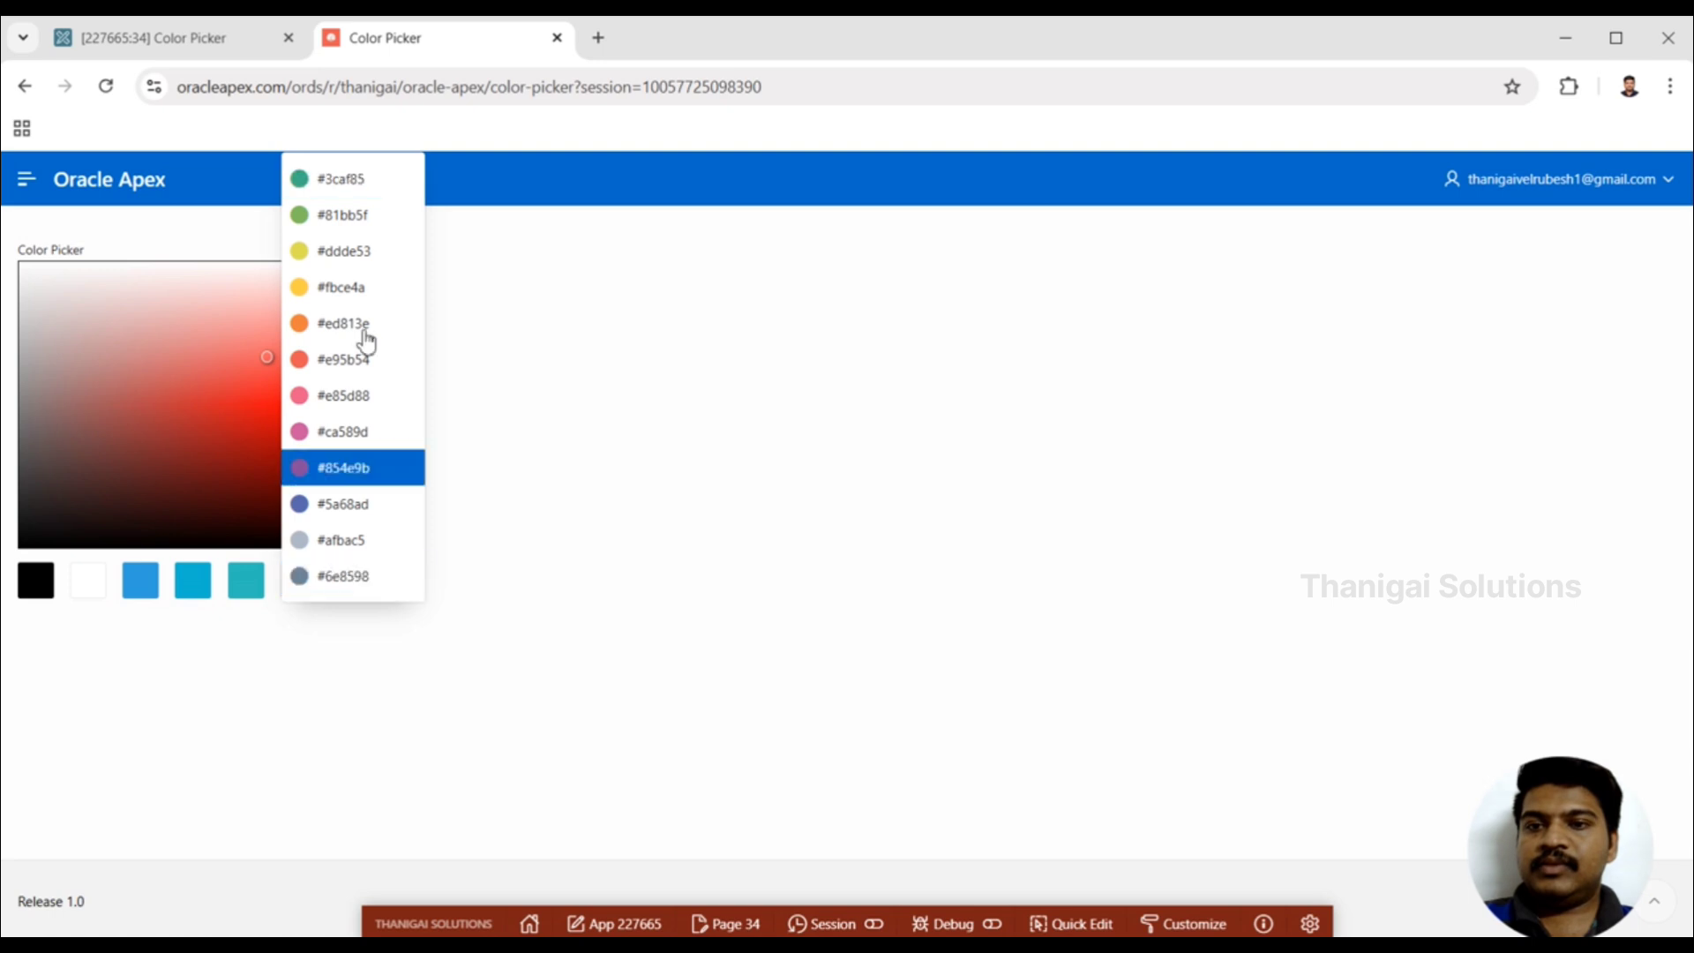
left_click(400, 253)
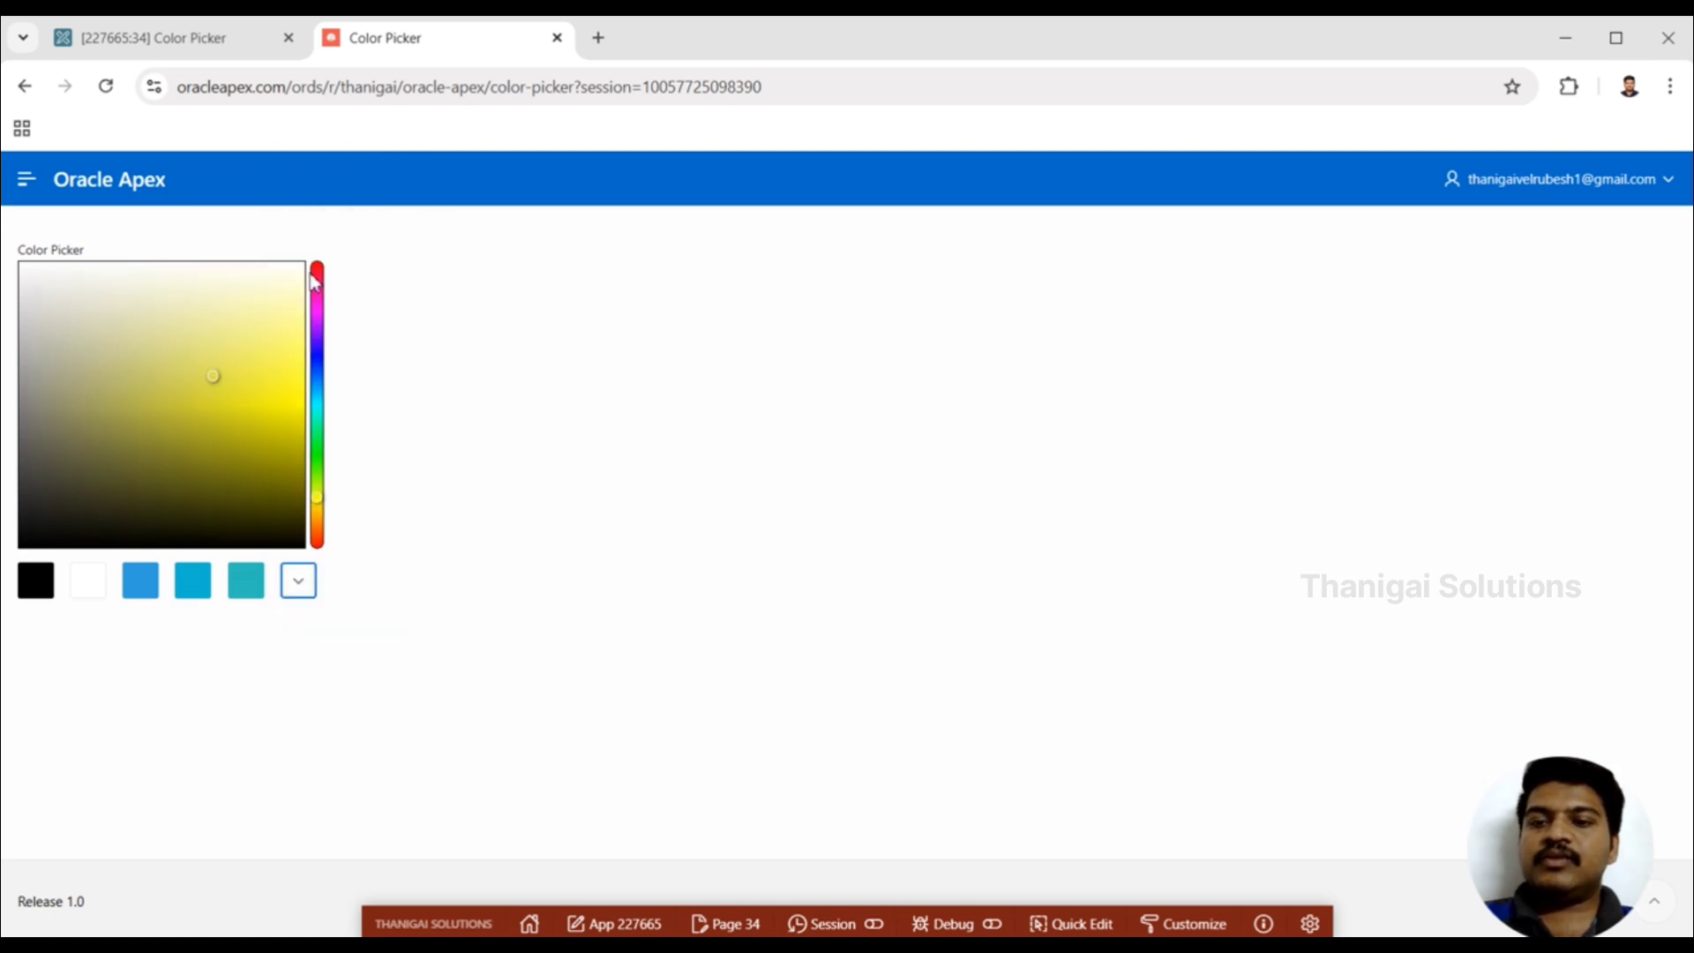
- Glance at Page Designer, return to the running page, and pick other yellow shades in the inline picker, ending on a bright yellow
left_click(170, 42)
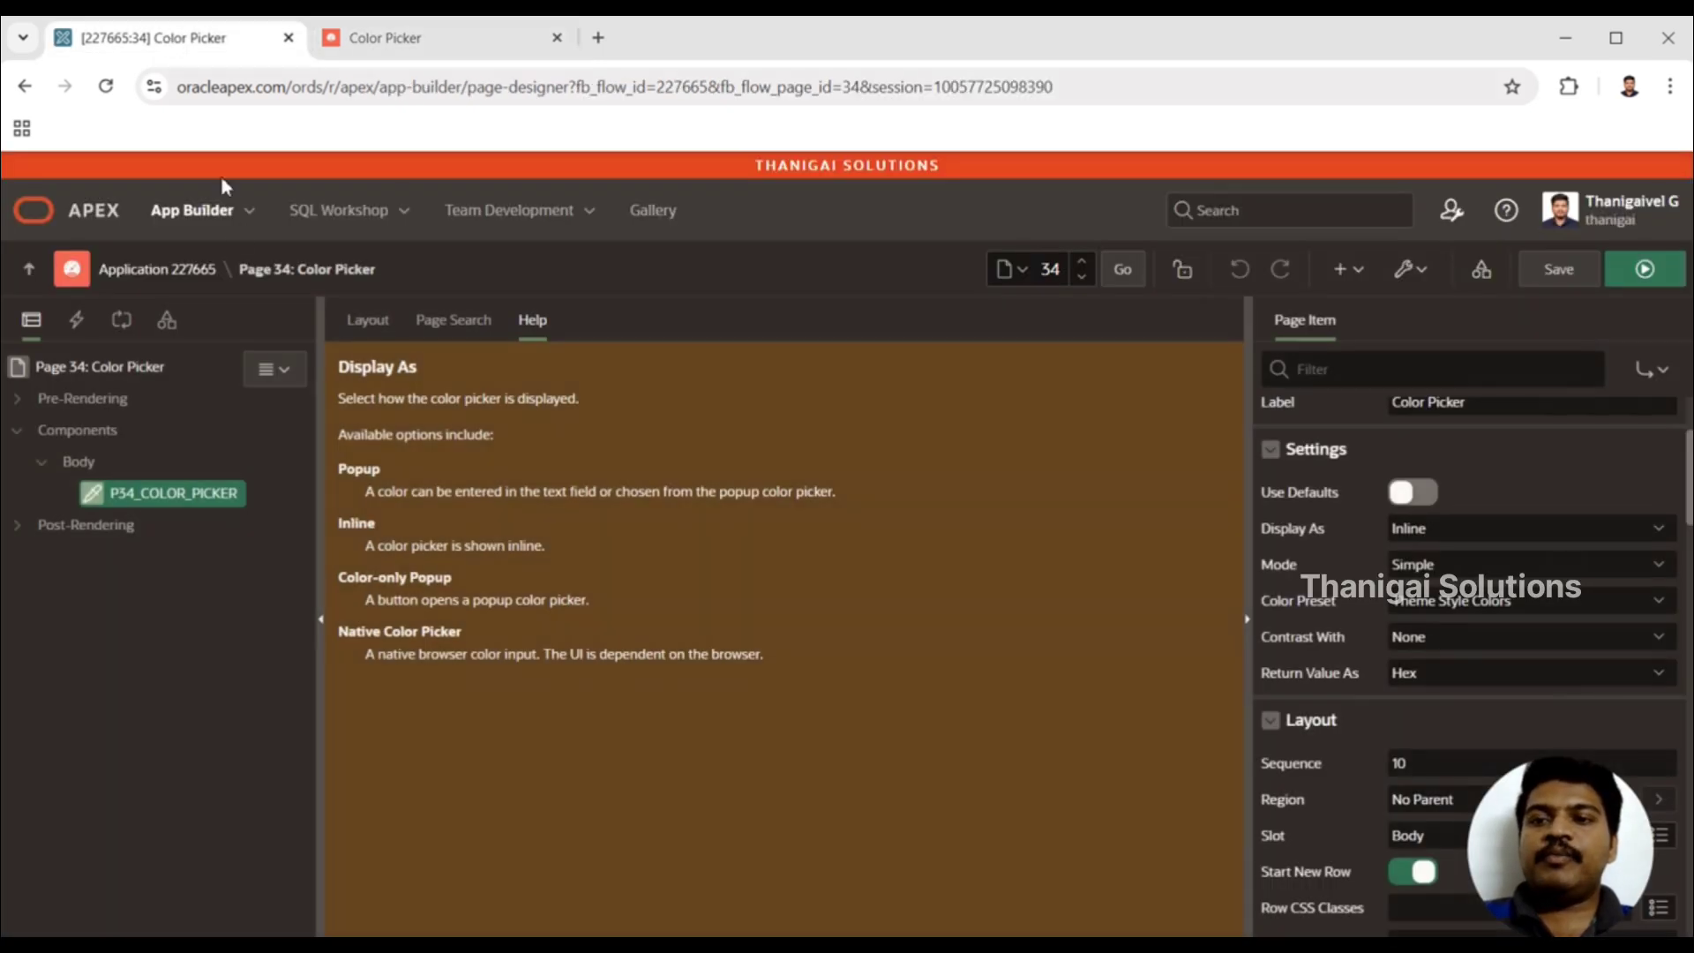
left_click(454, 41)
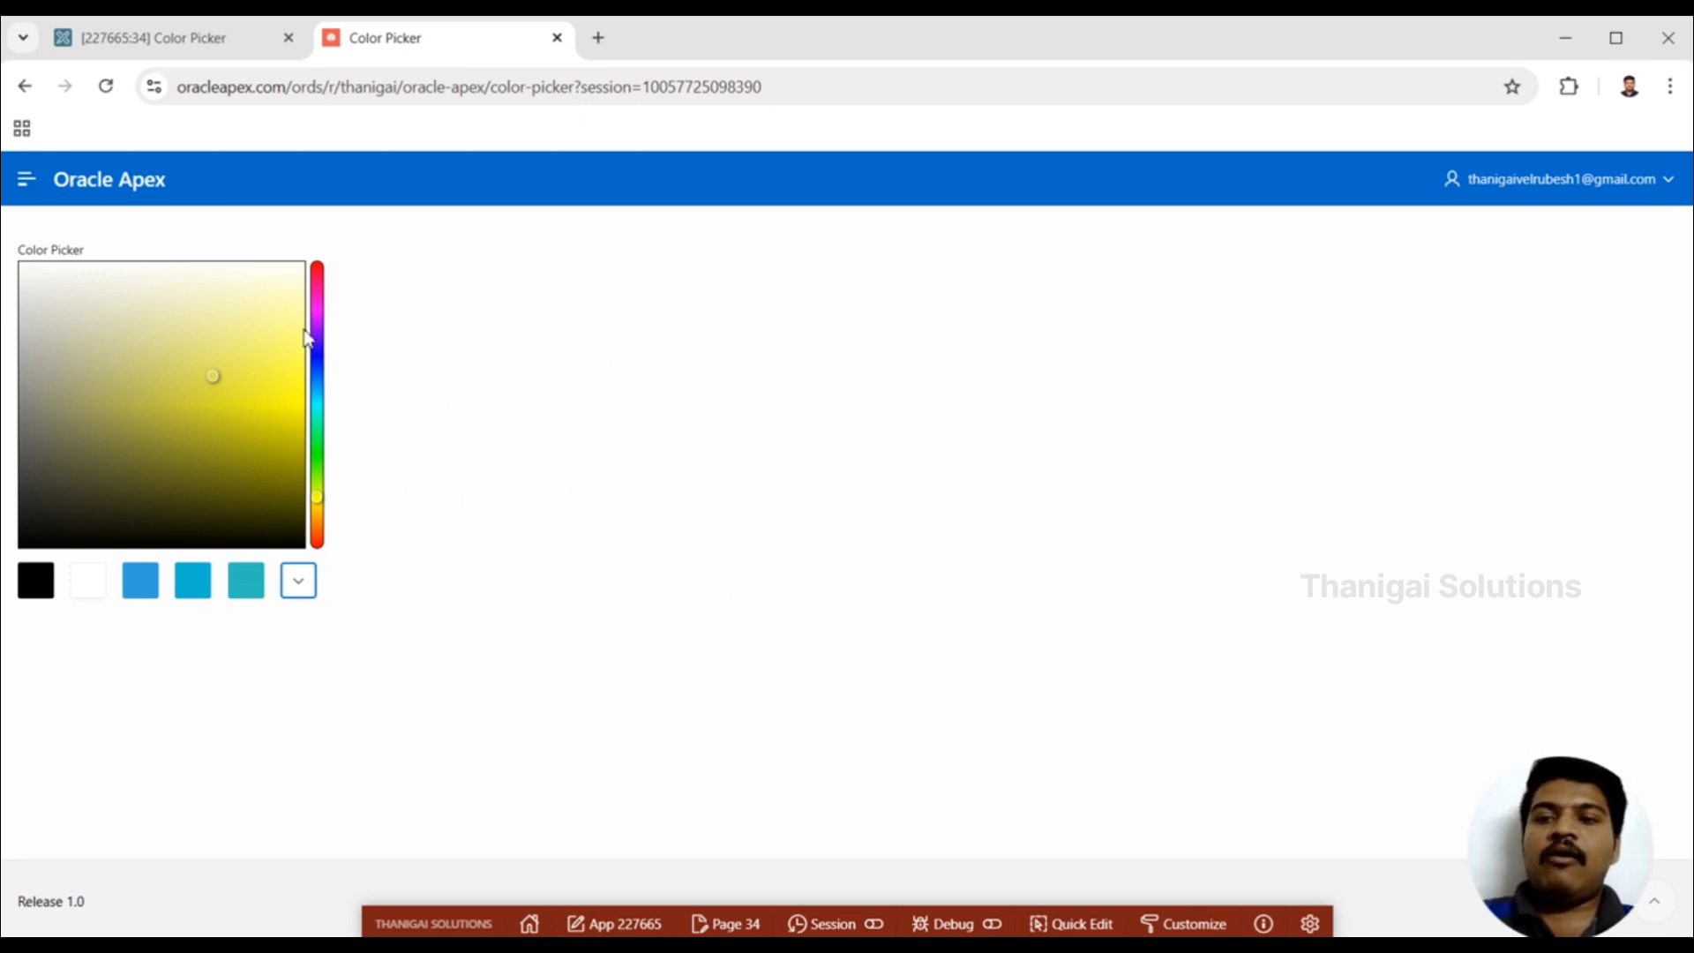
left_click(222, 336)
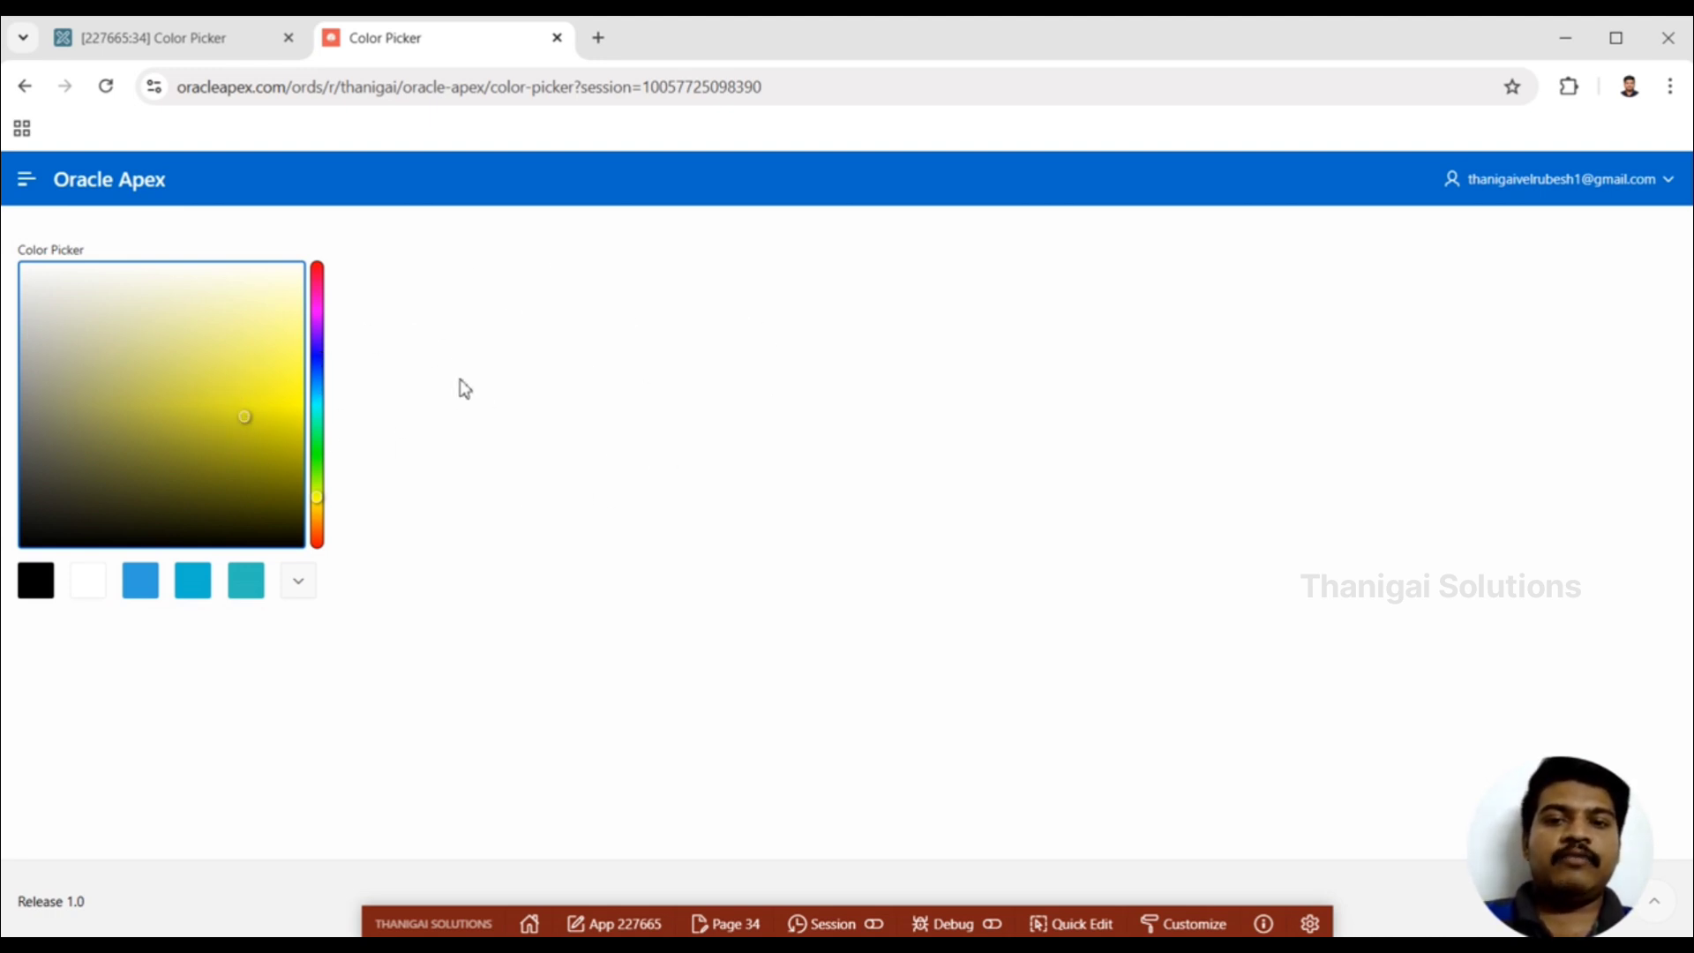
left_click(293, 369)
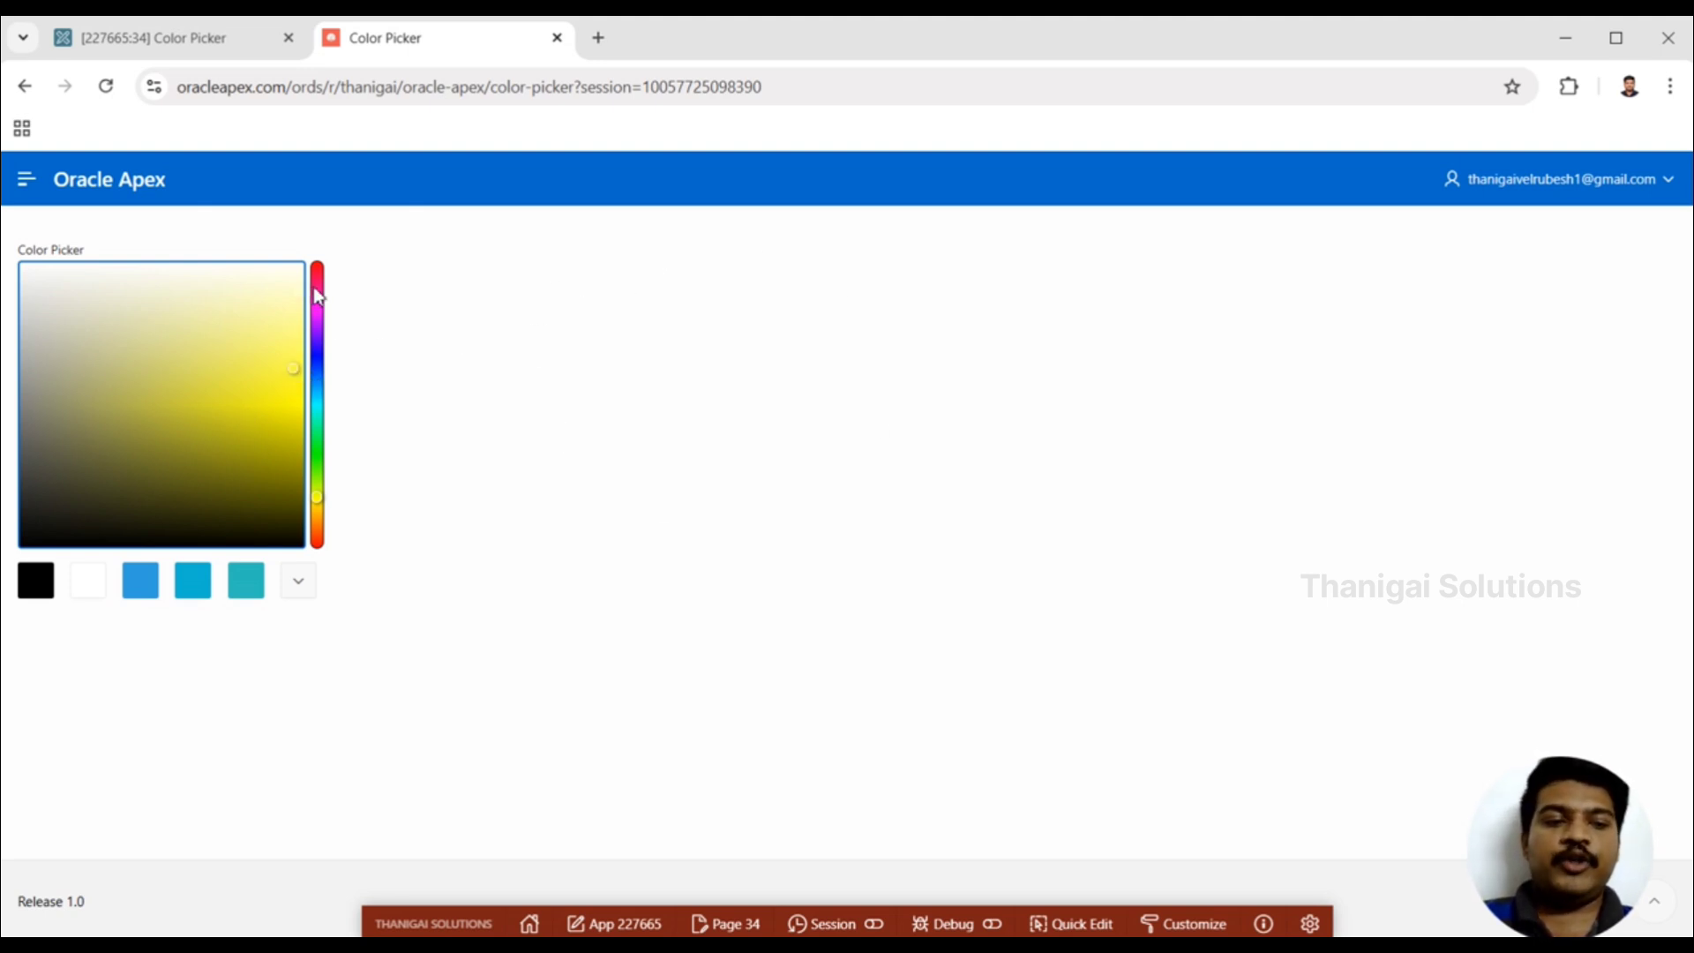
- Back in Page Designer, create a new region under Body
left_click(228, 35)
left_click(101, 471)
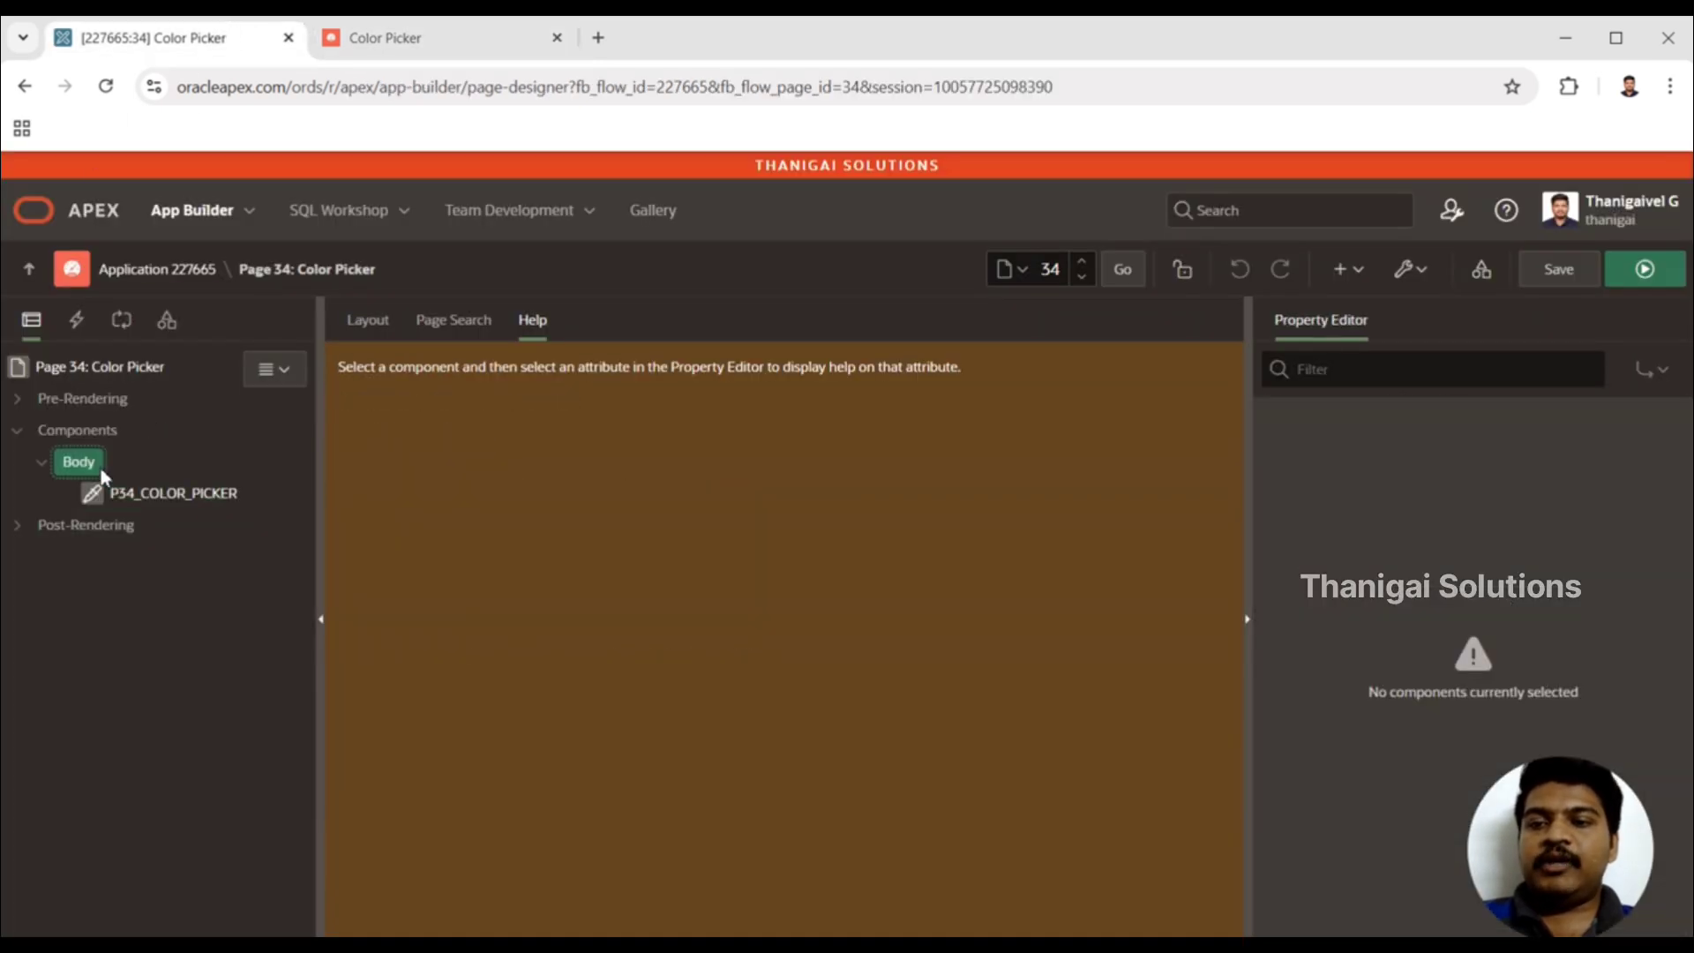
right_click(102, 472)
left_click(164, 494)
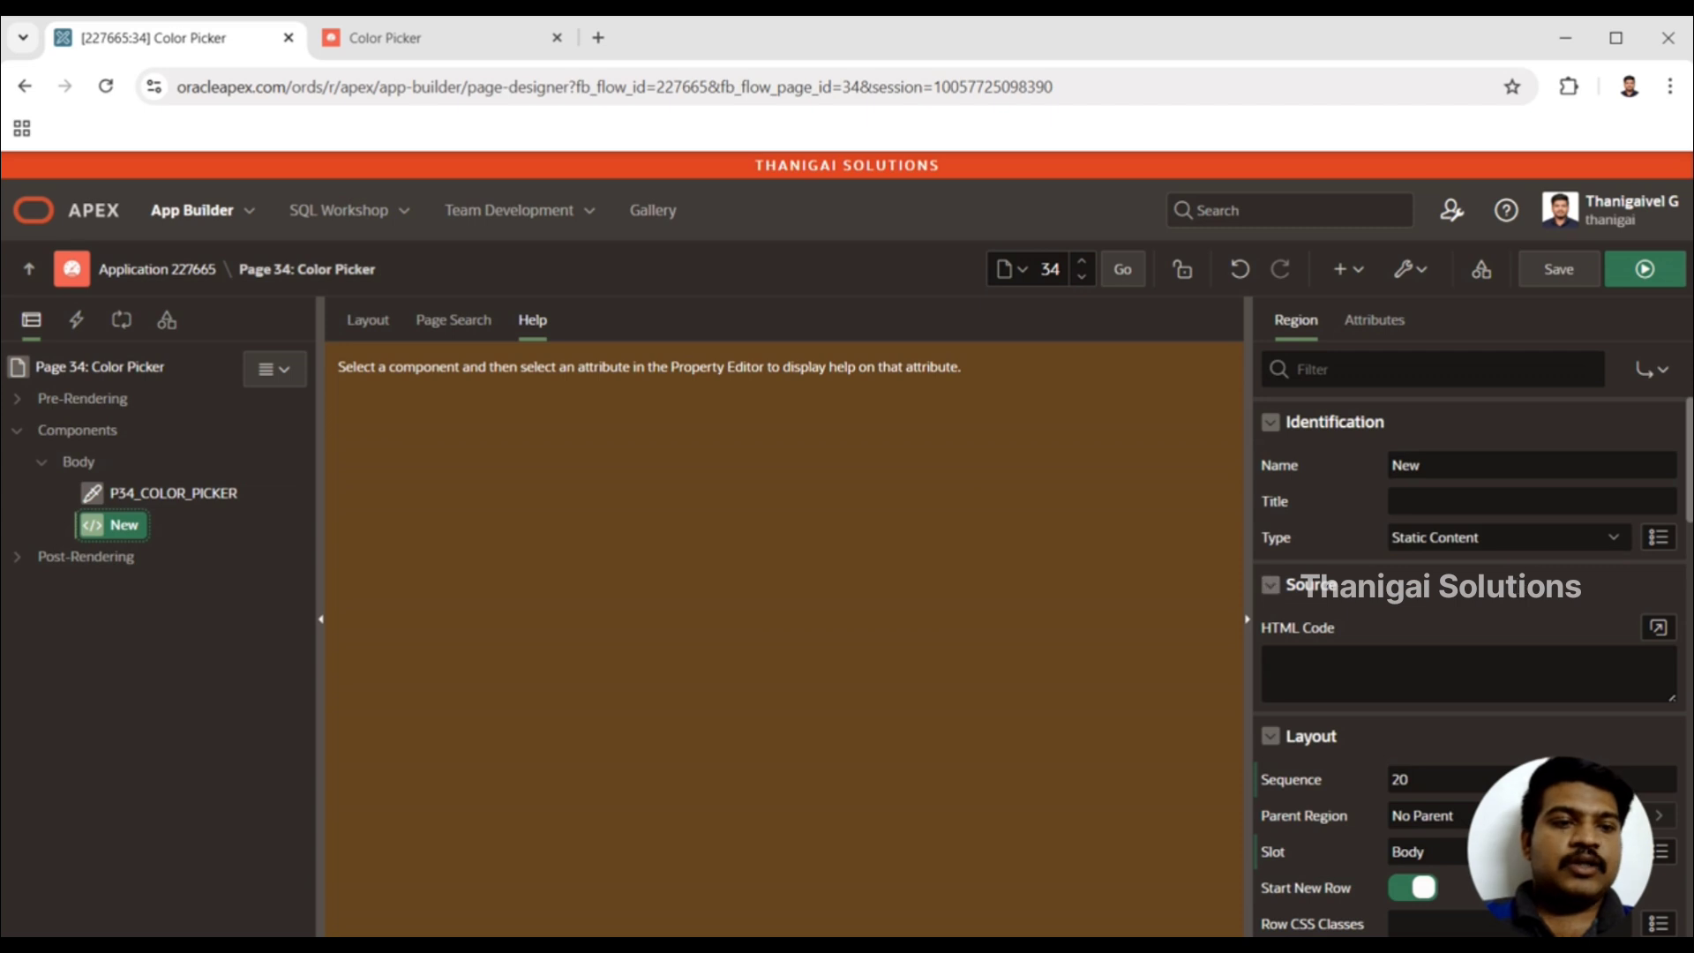
- Set the new region's template to Blank with Attributes
scroll(1687, 558, "down", 6)
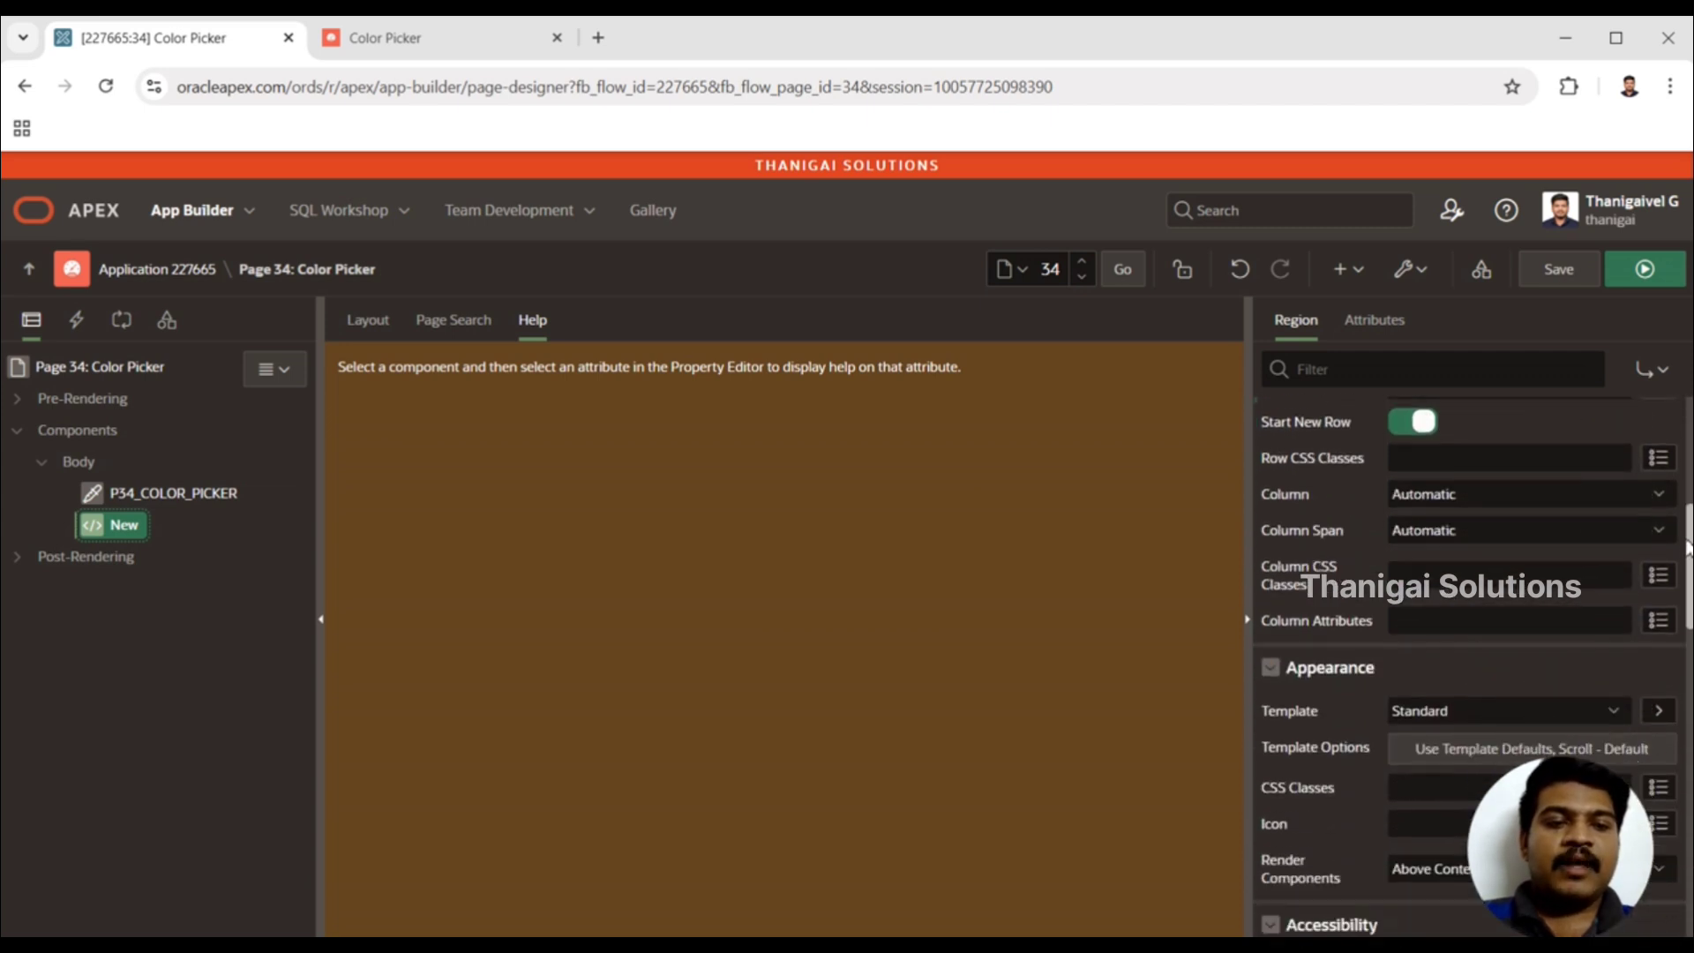
left_click(1493, 637)
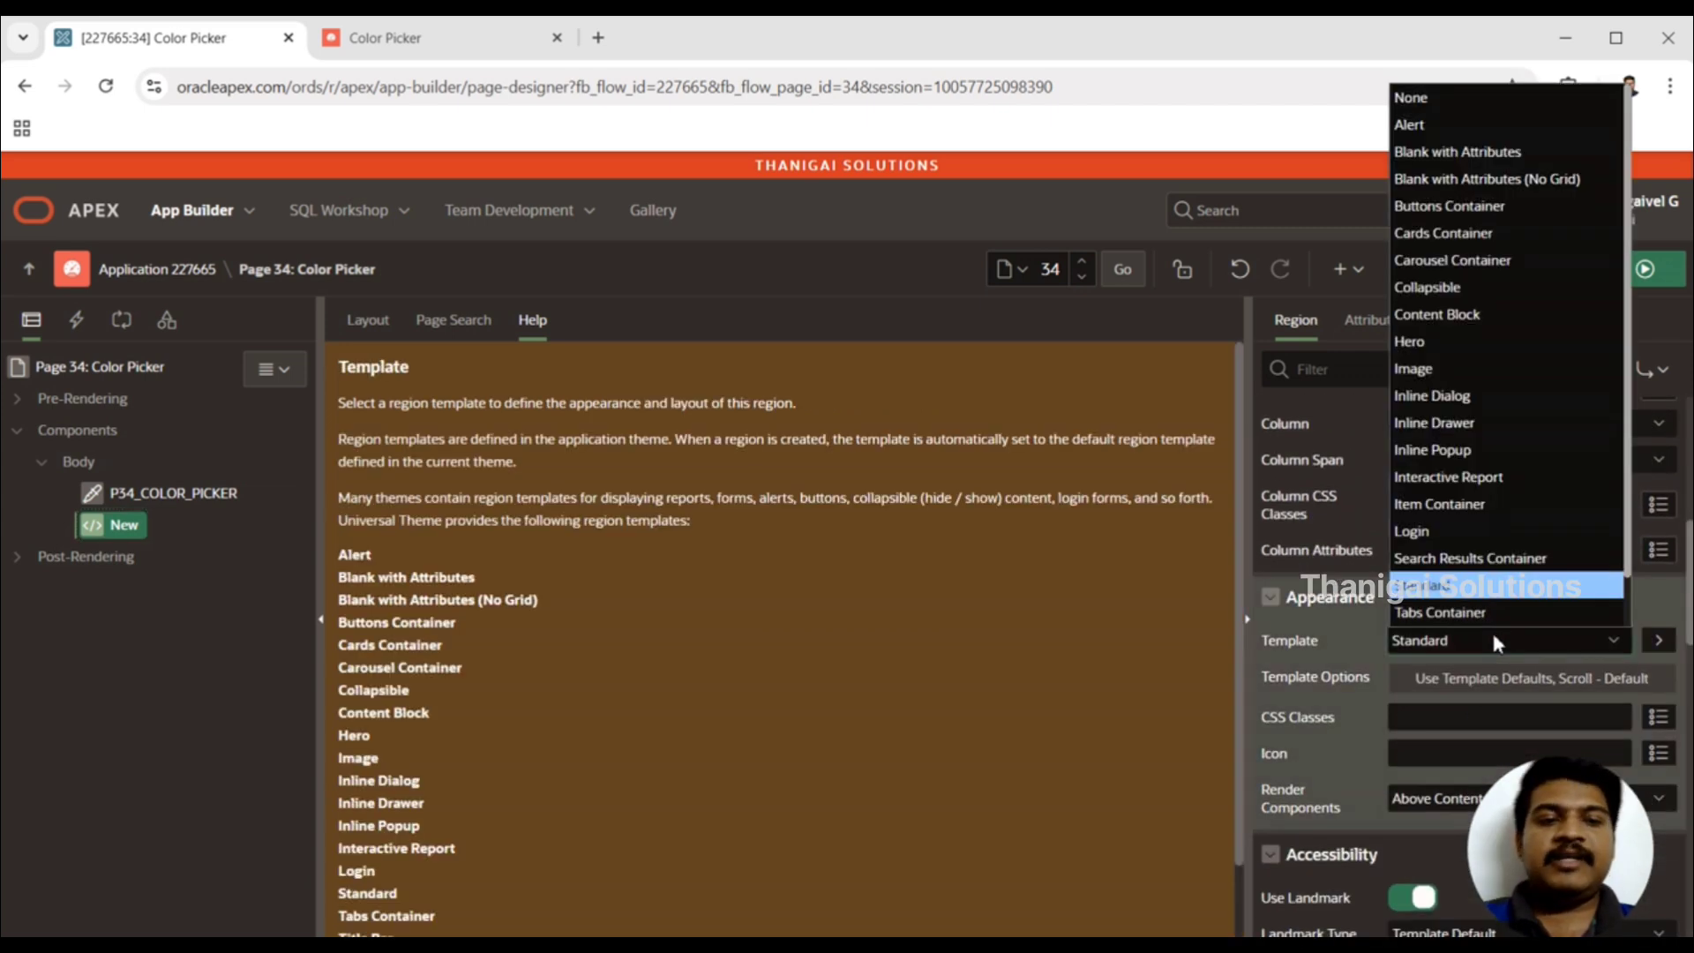
key("b")
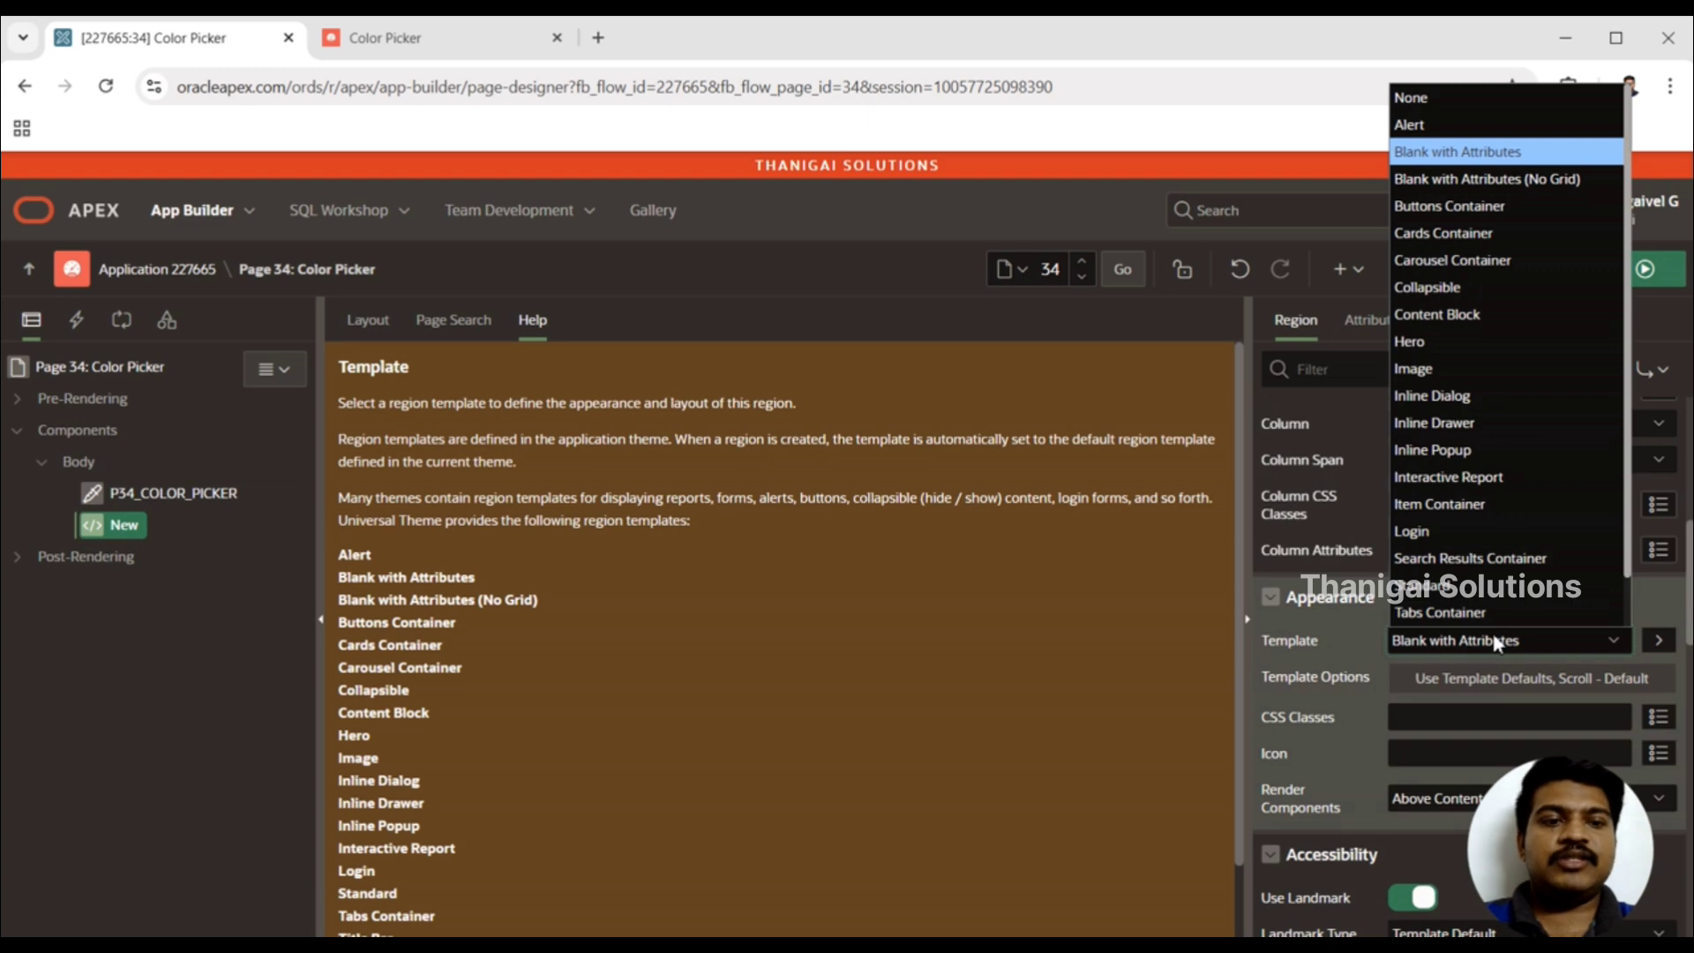
key("Return")
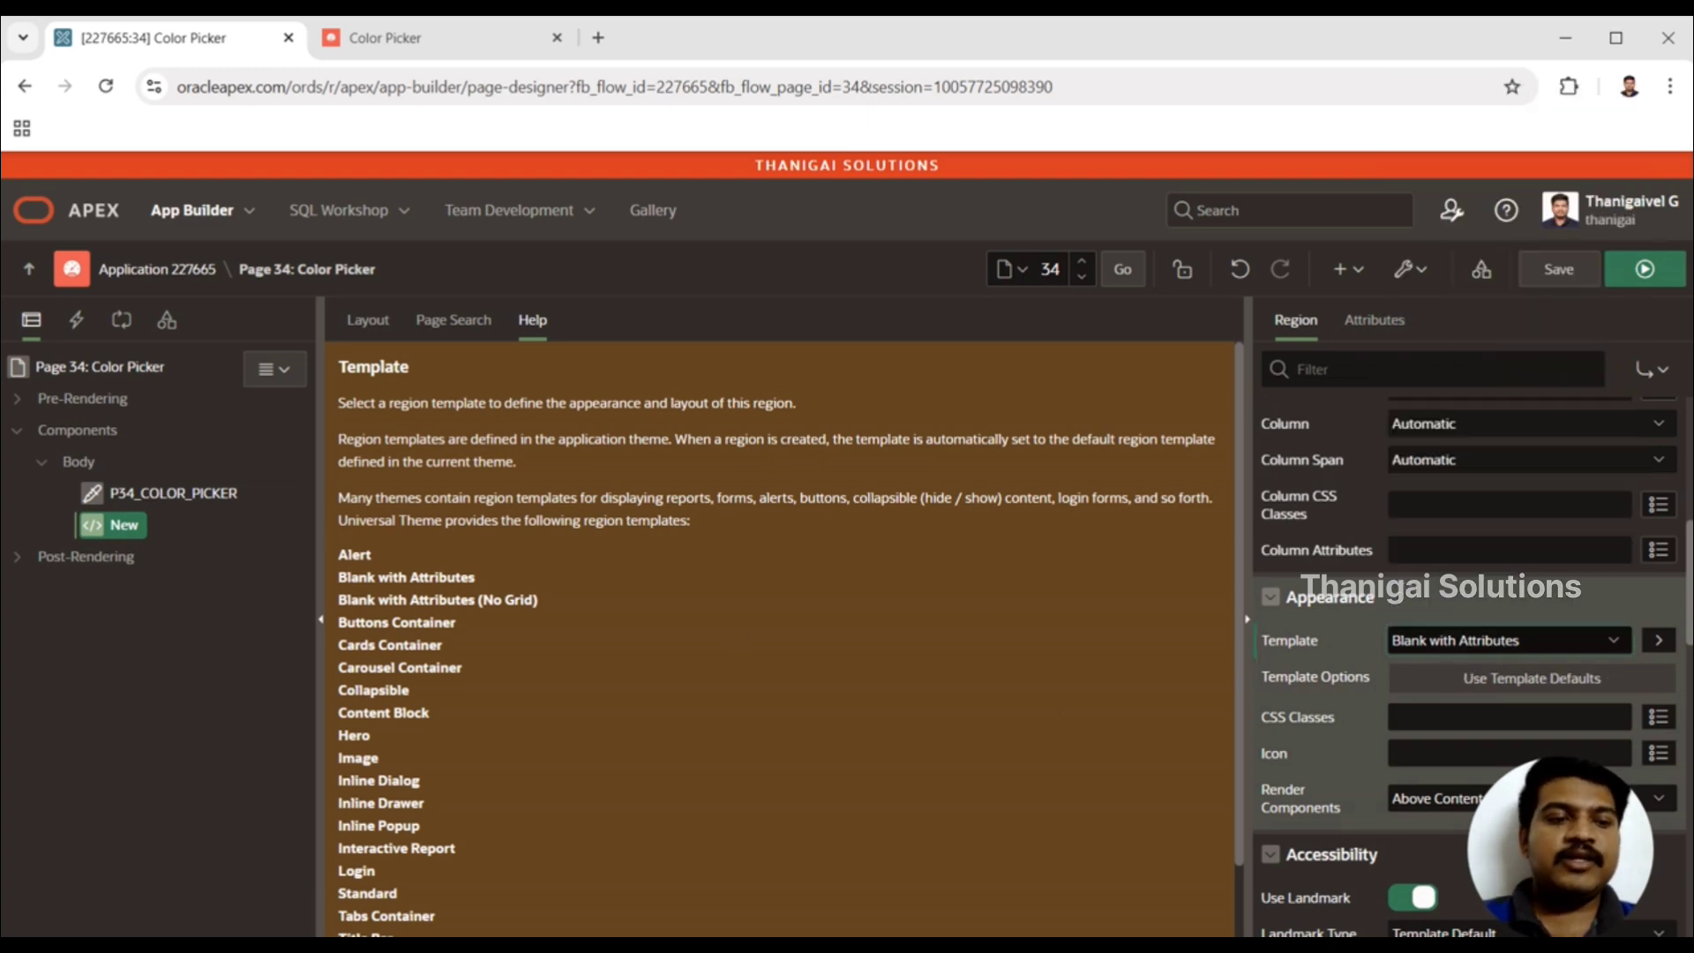
- Open the code editor for the region's HTML Code and write an empty <div></div> element
scroll(1688, 622, "up", 5)
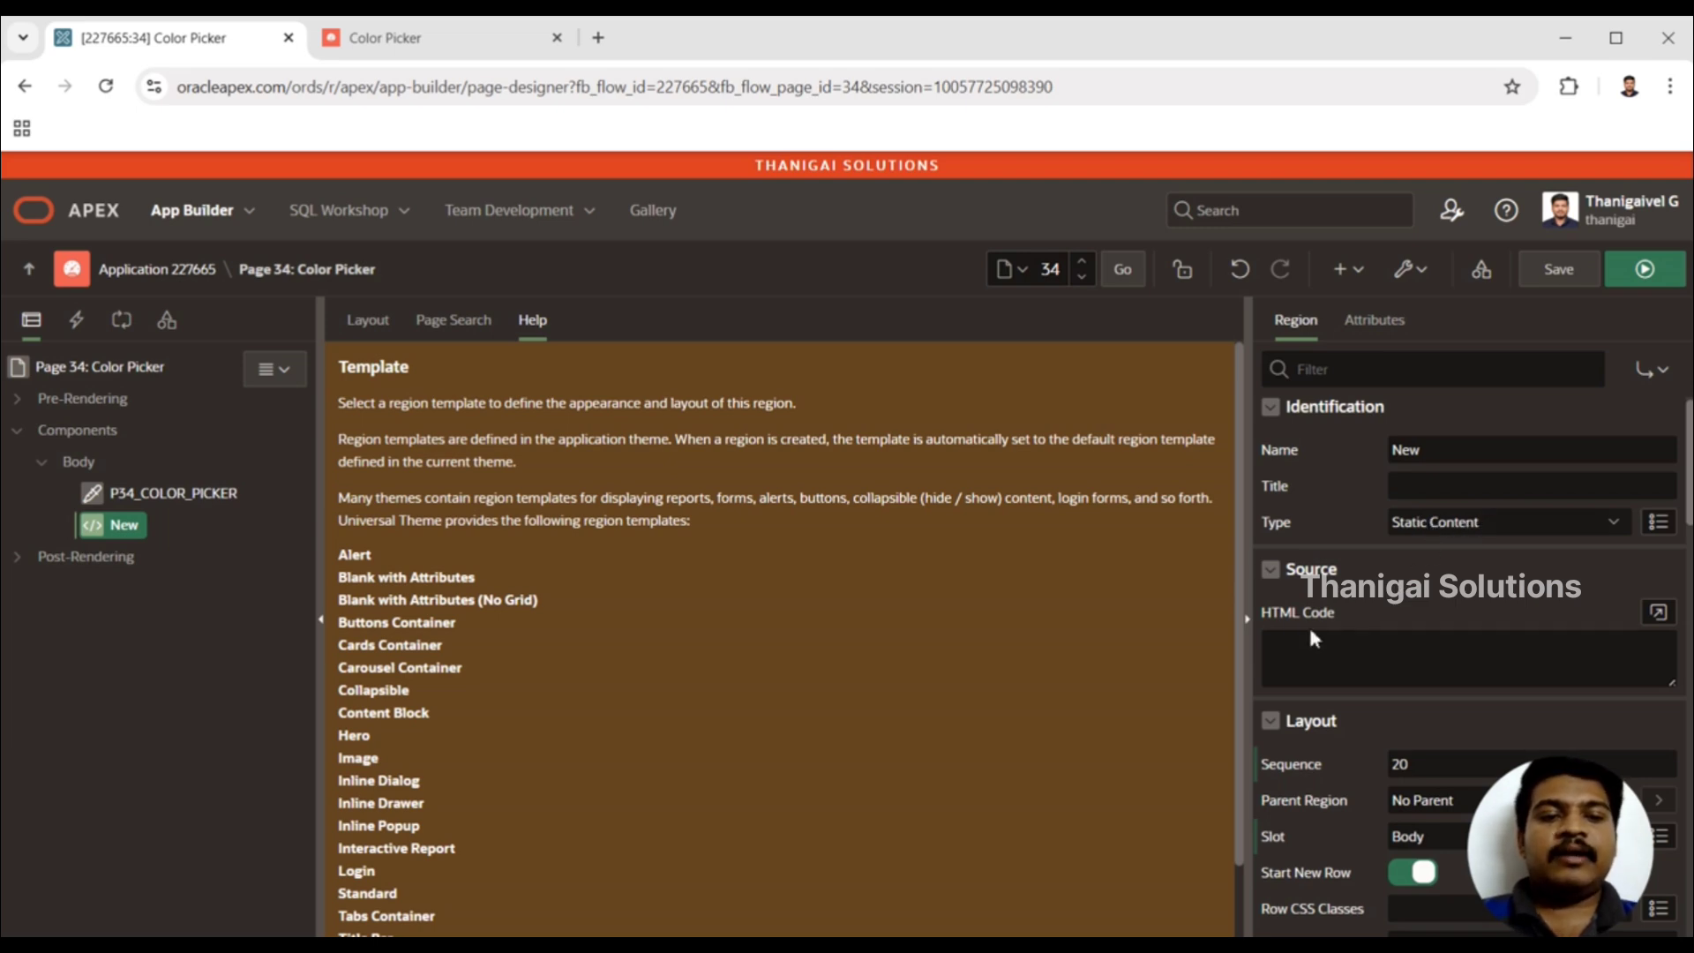
left_click(1658, 613)
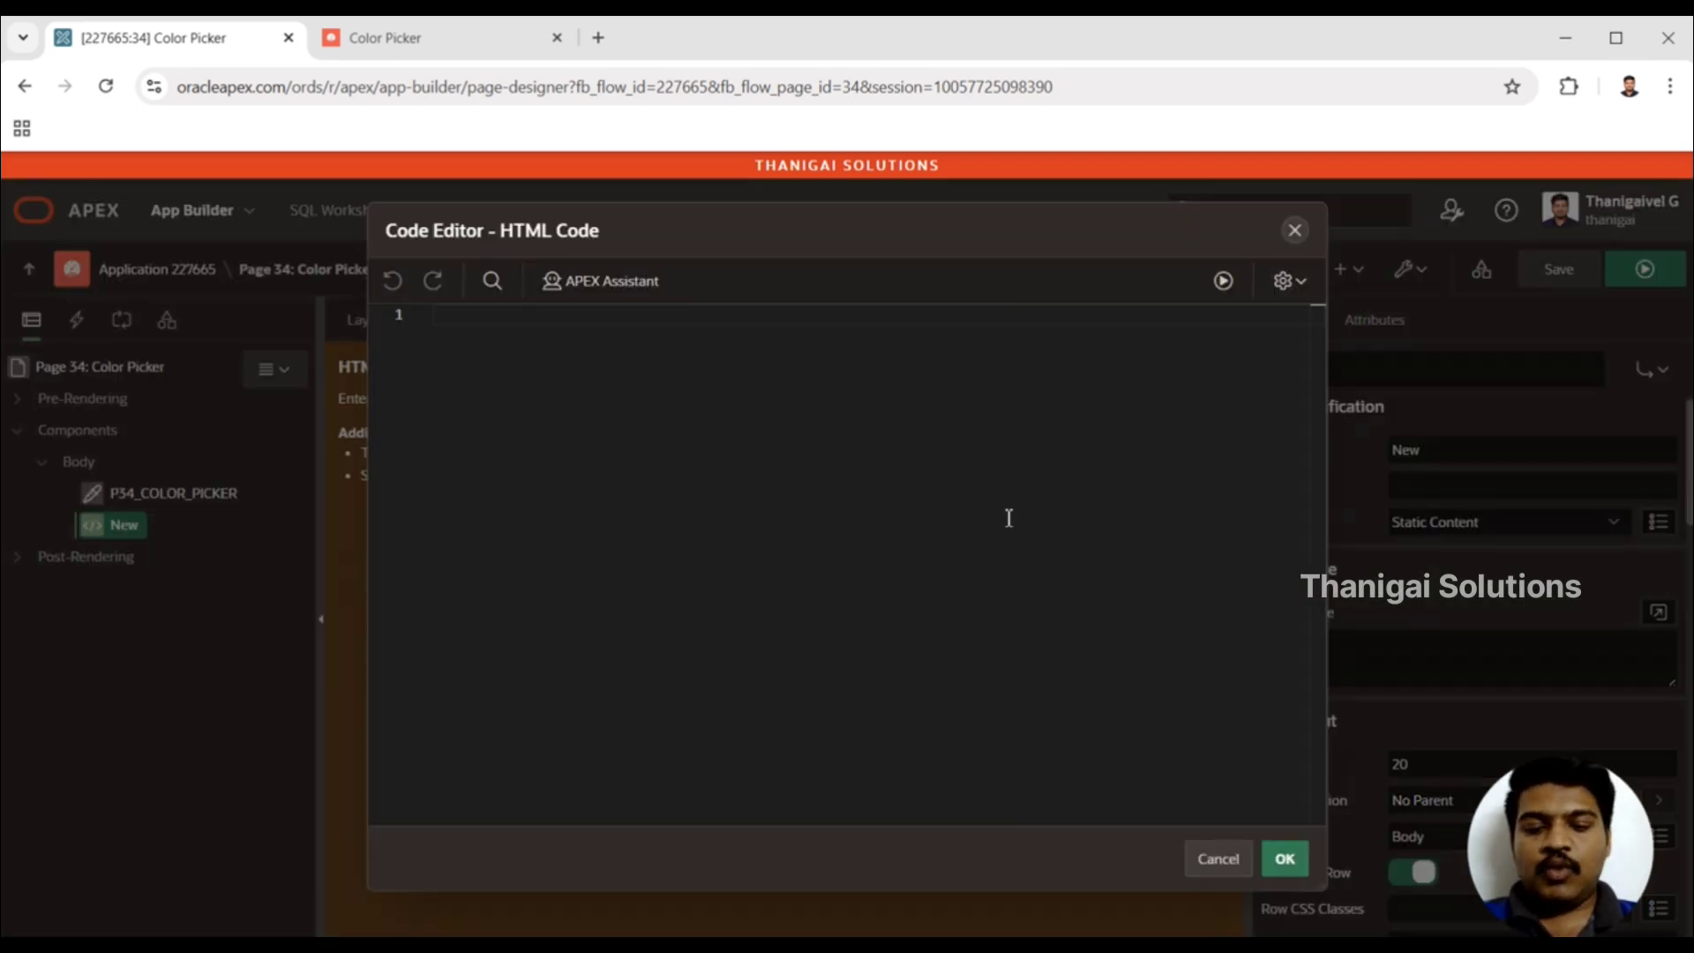
type("div")
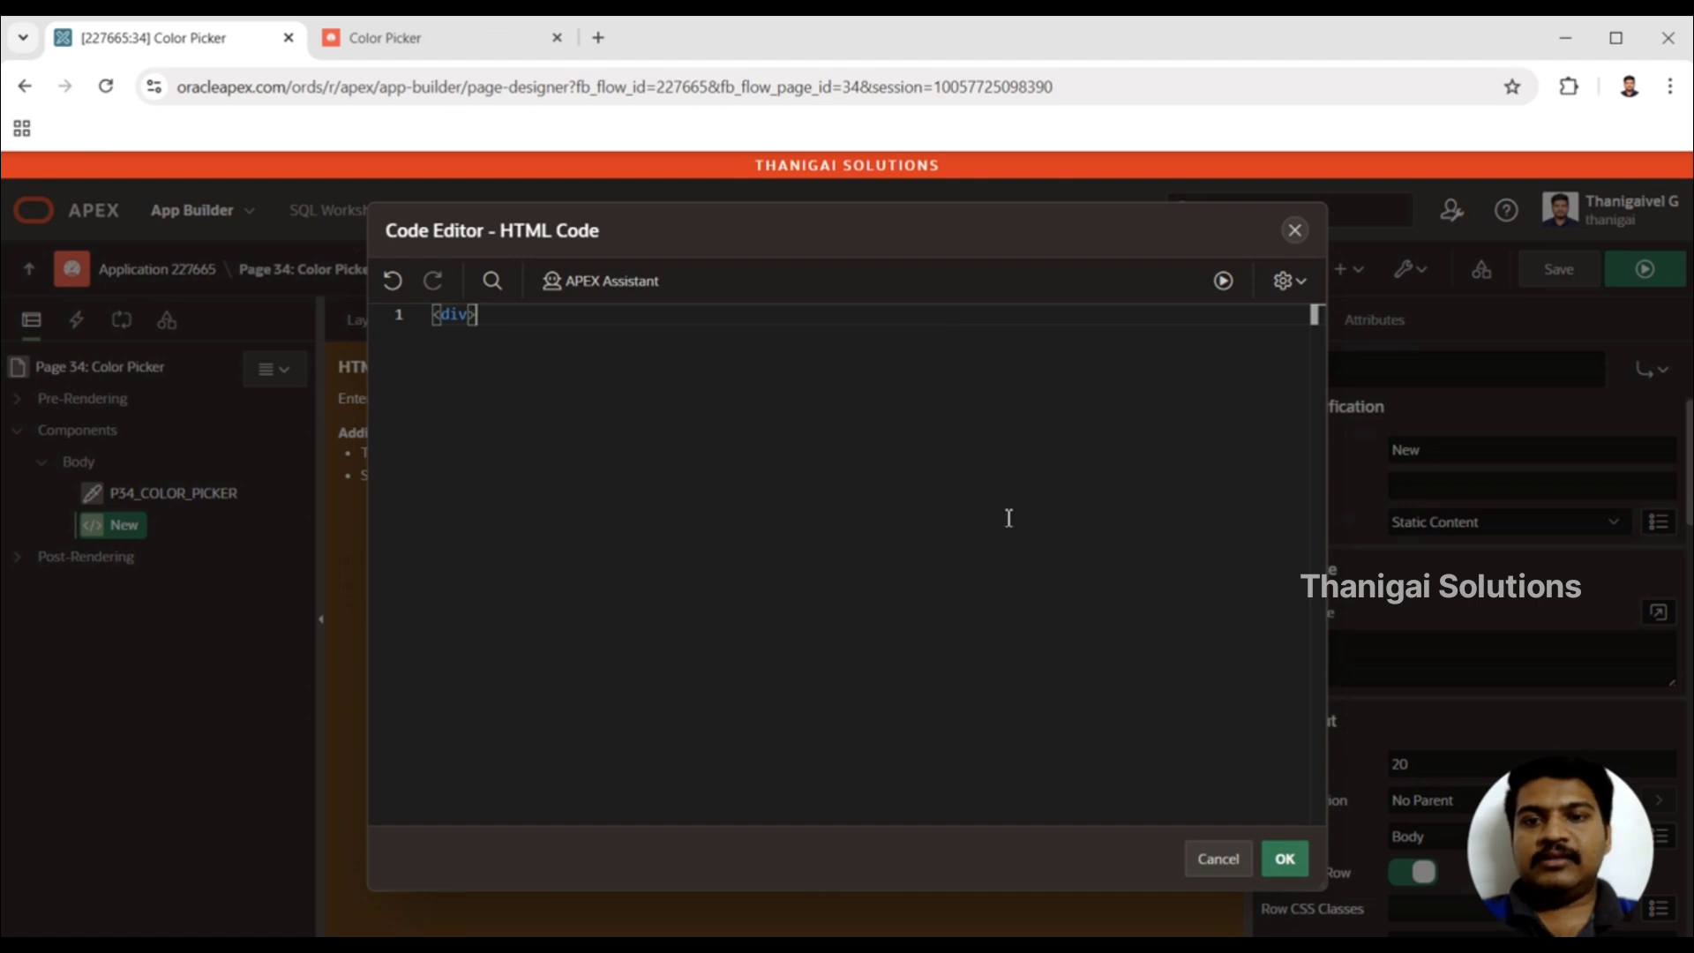
type("></div")
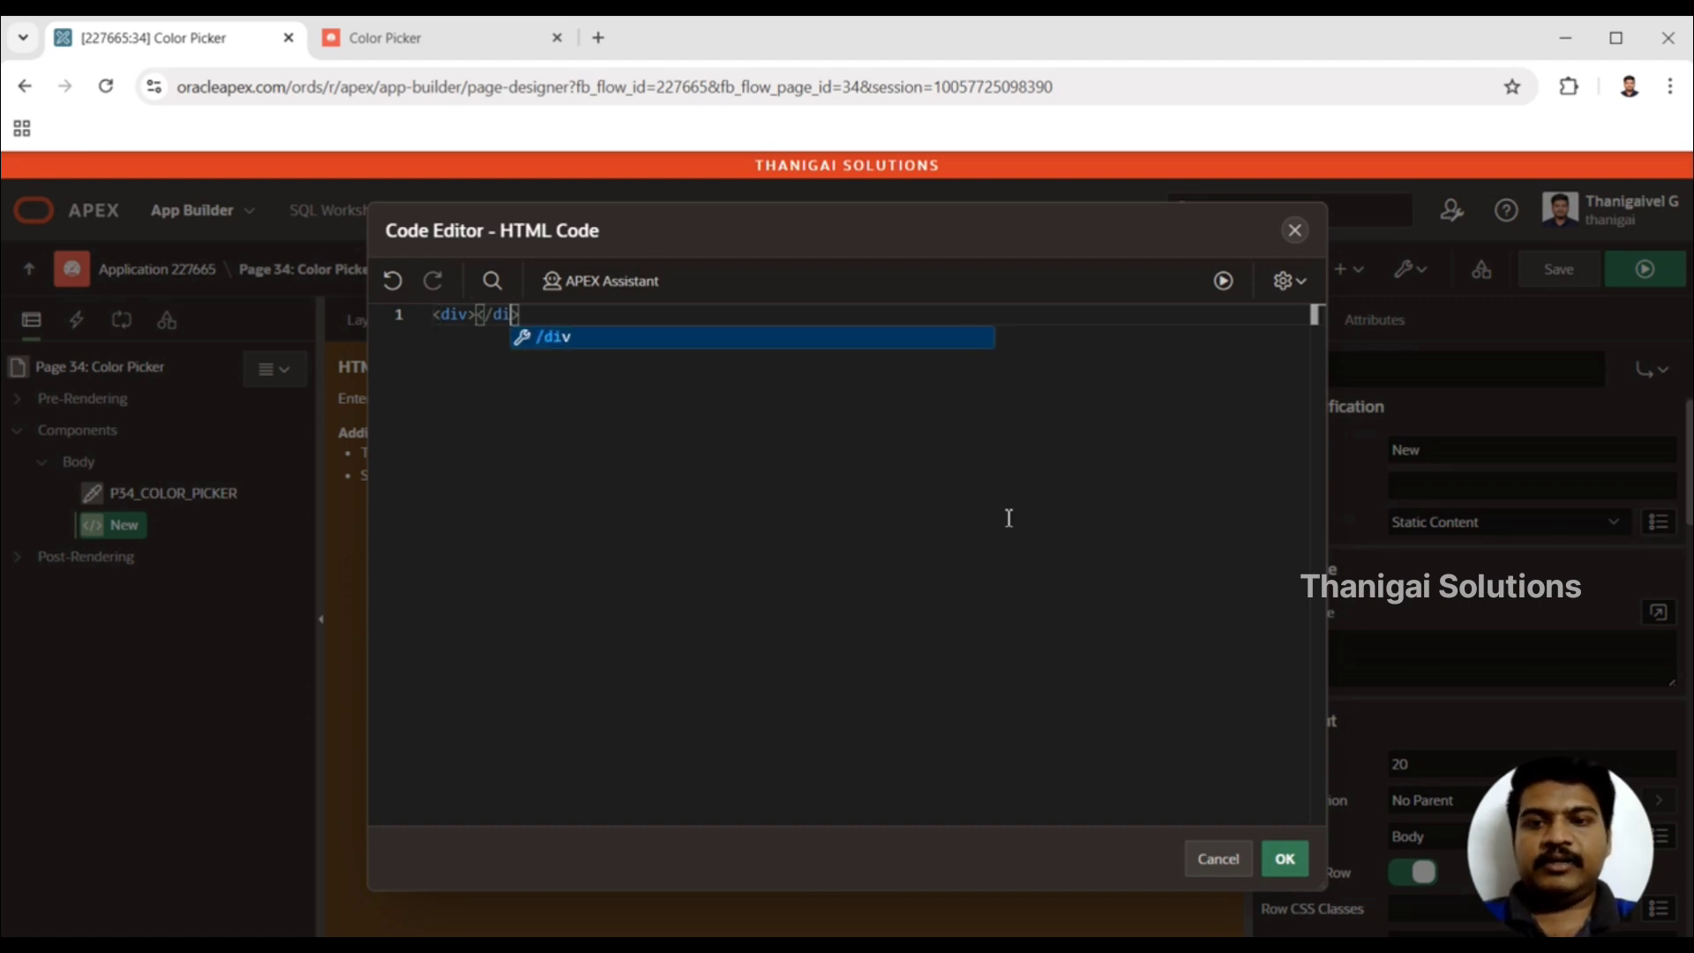
key("Left")
key("Left")
key("Left")
key("Left")
key("Left")
key("Left")
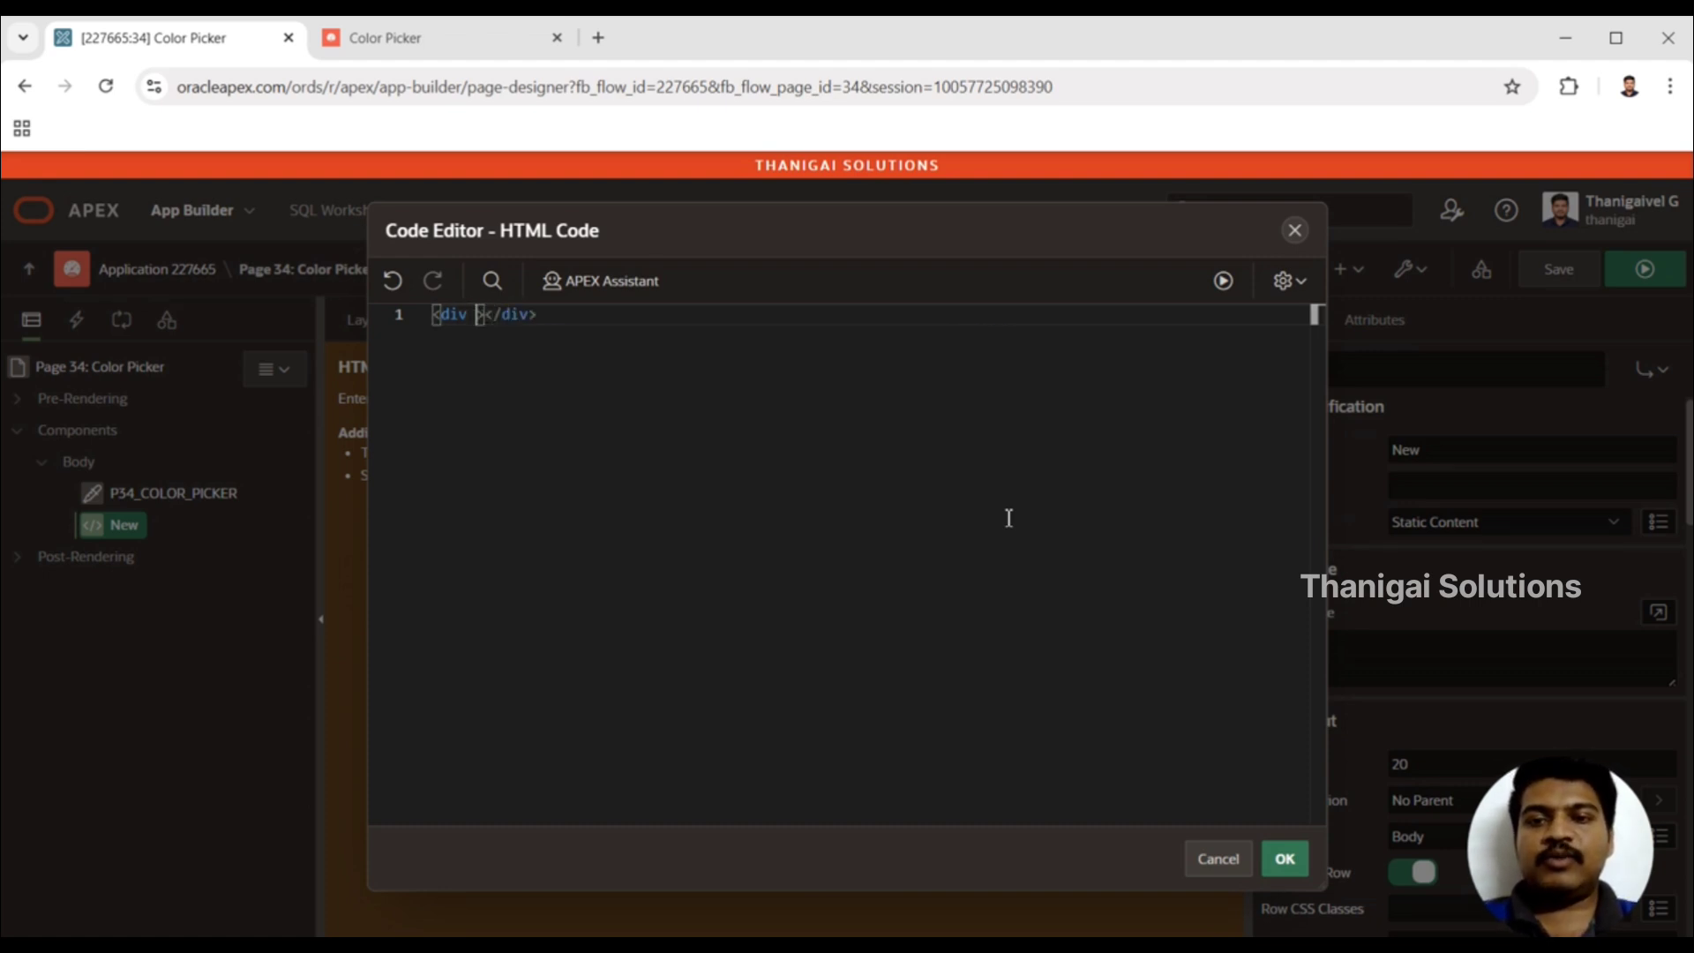
- Add the inline style "width:100px;height:100px;border:1px solid red;" to the div
type("st")
key("Return")
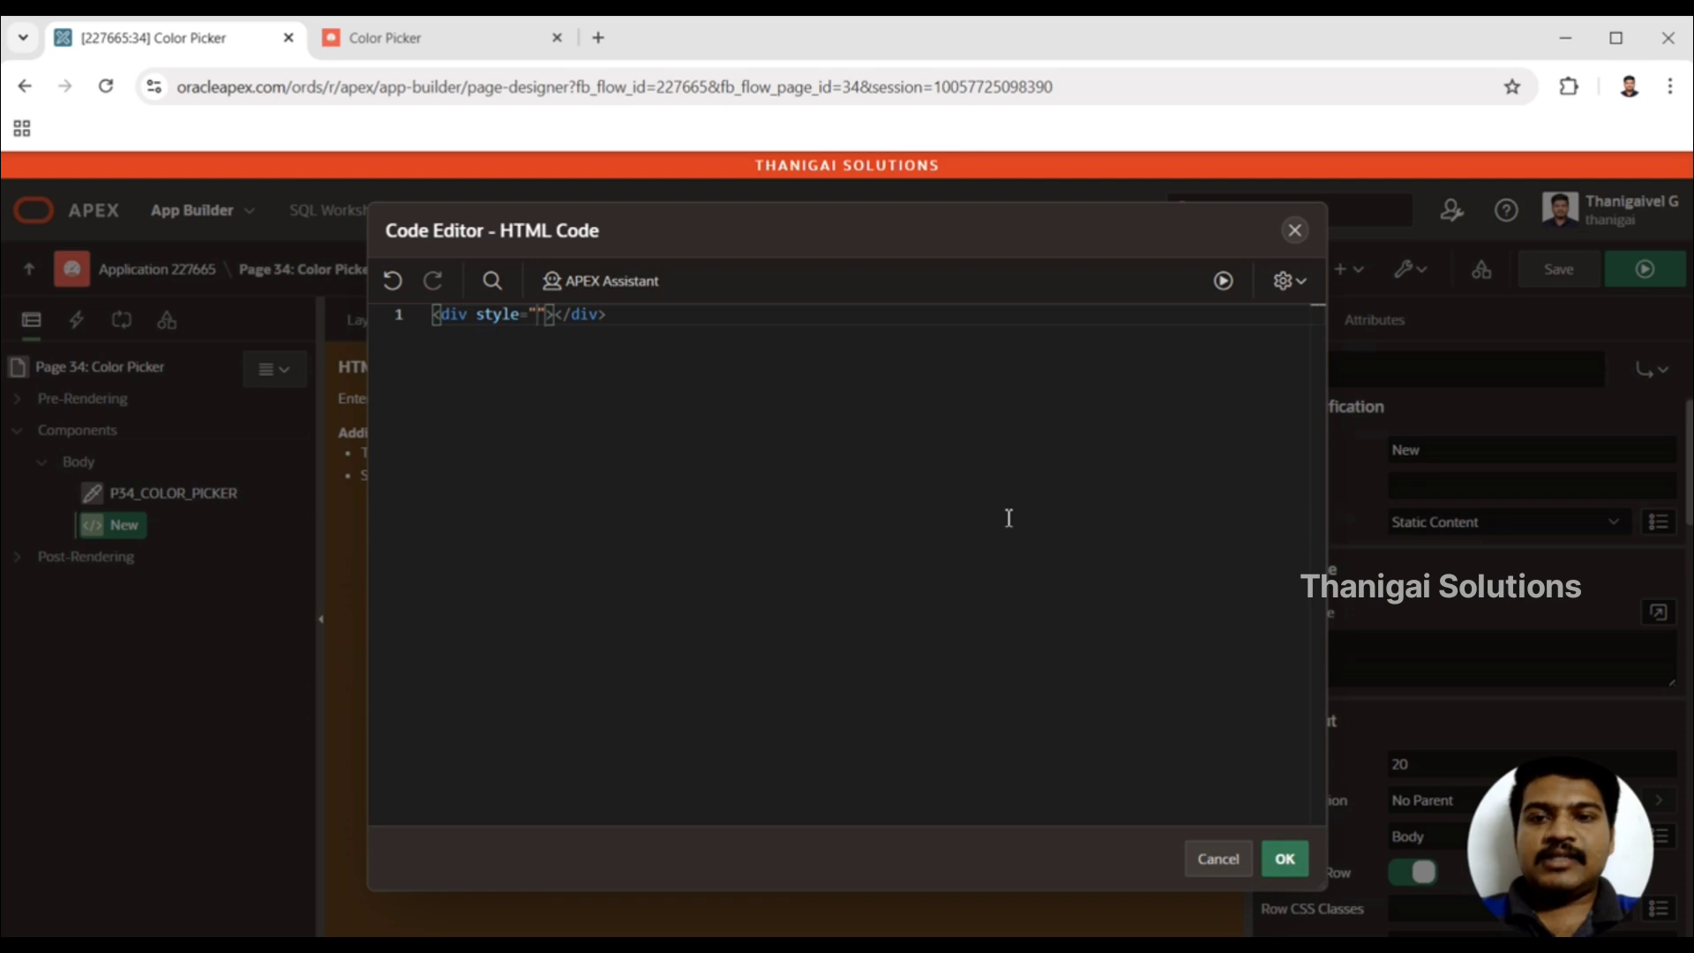
type("width:")
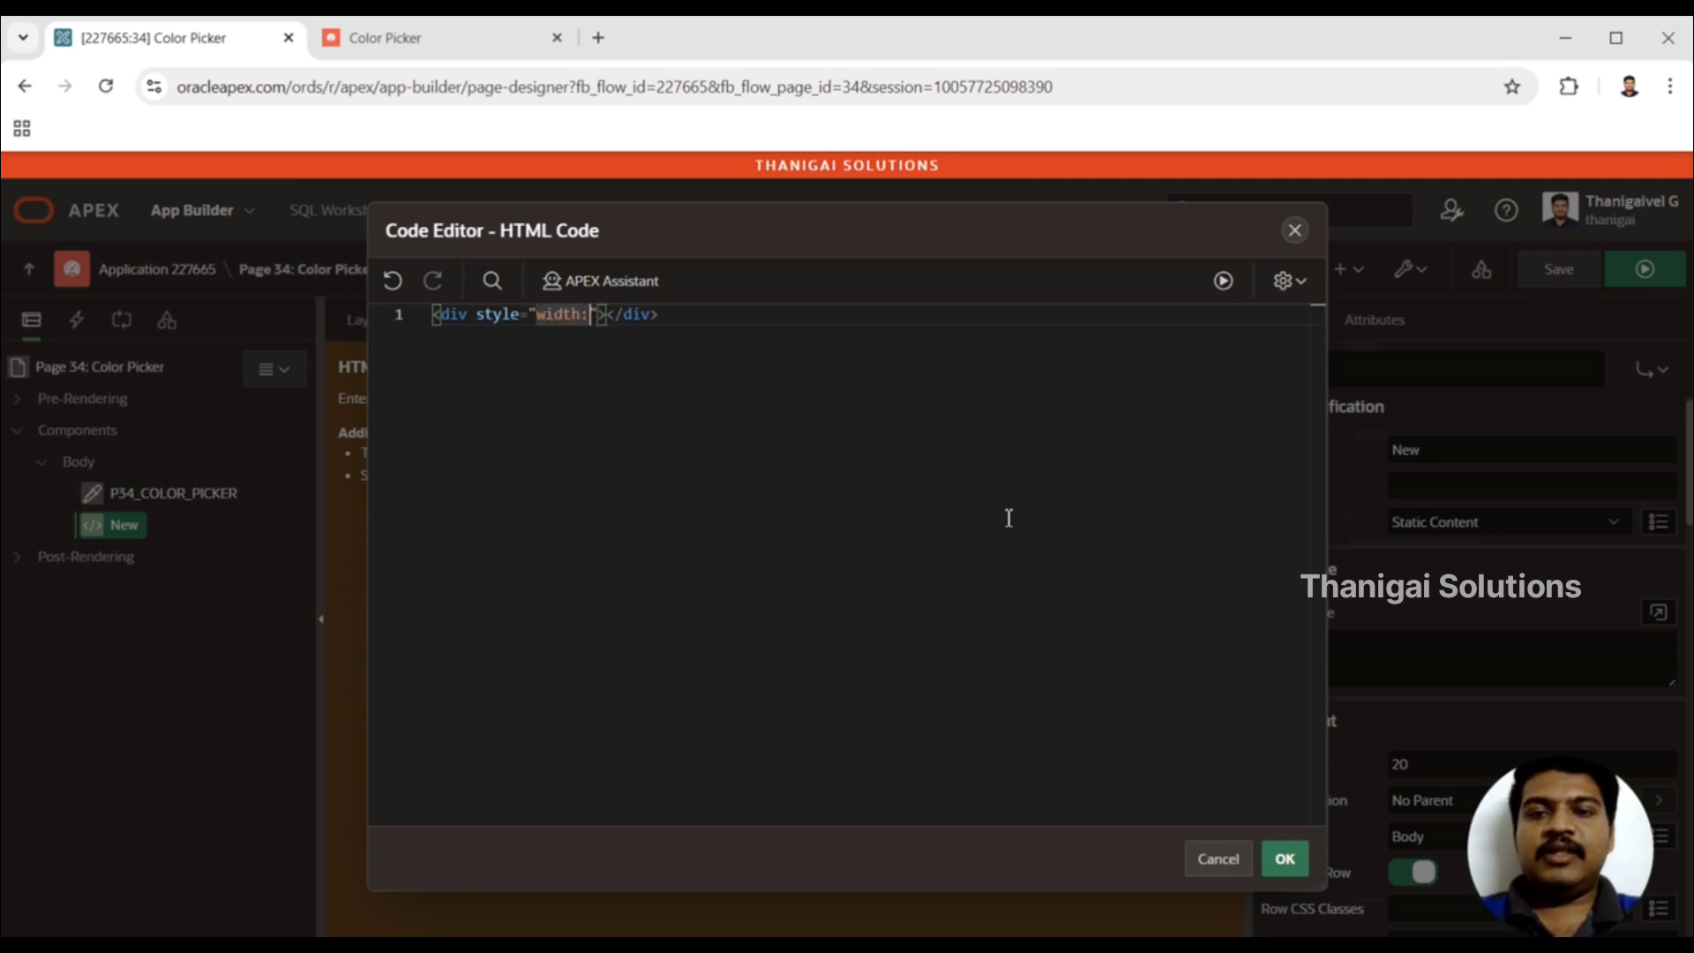
type("100")
type("px;hei")
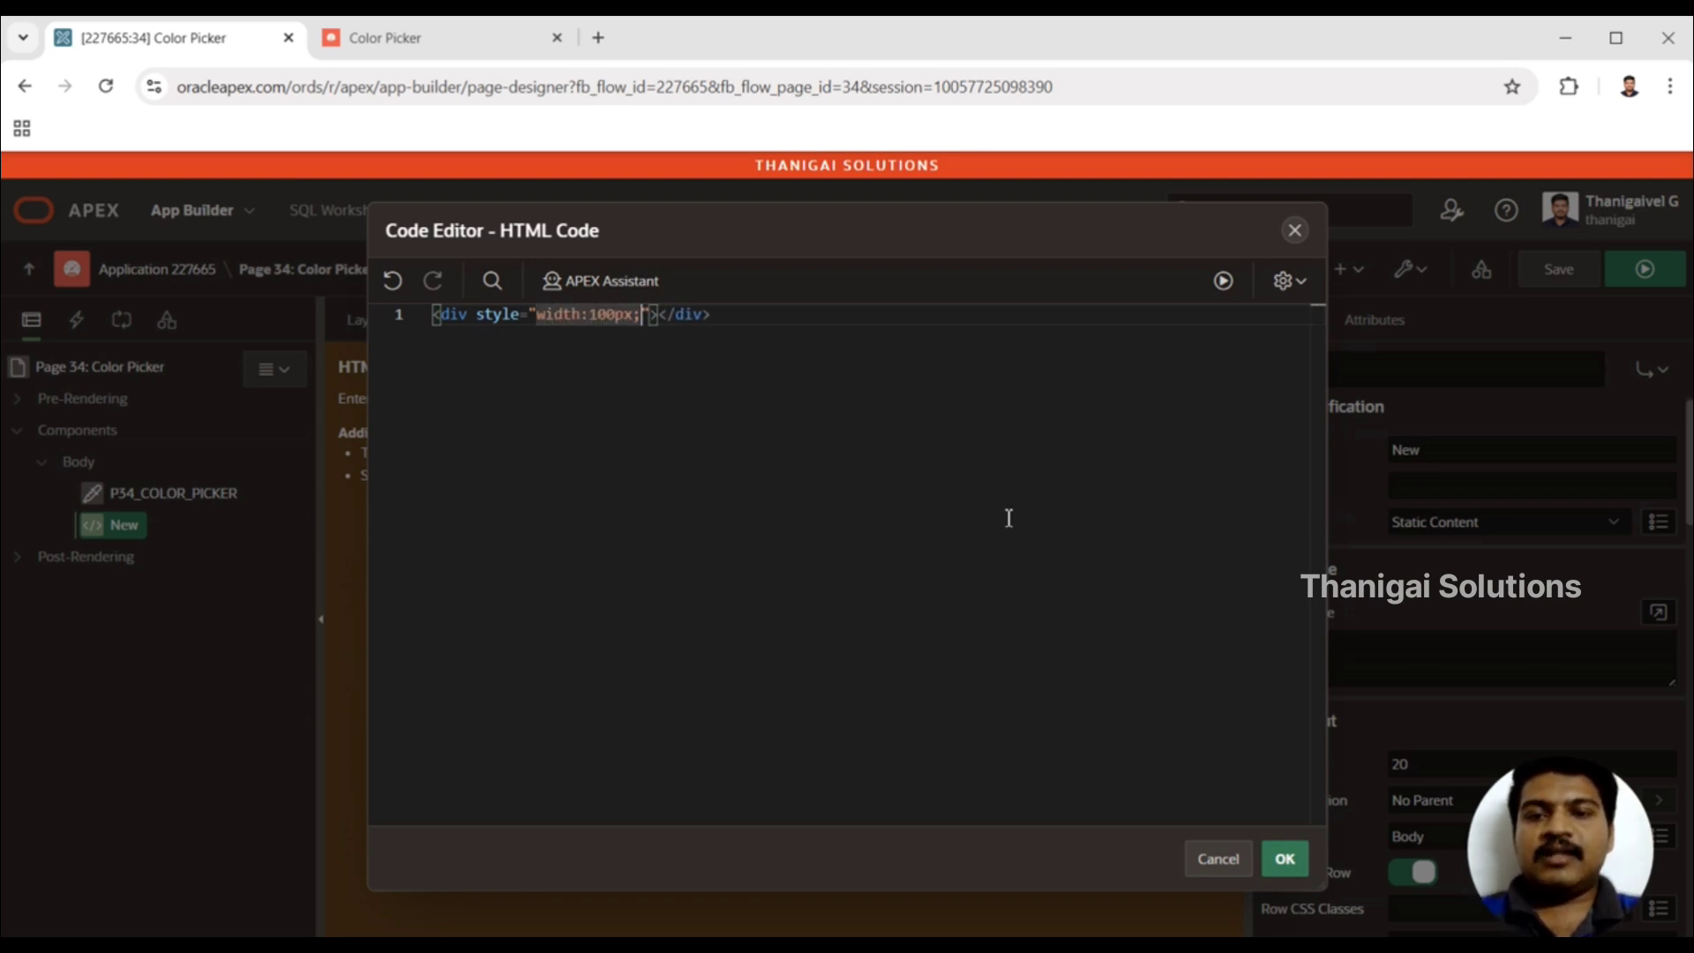
type("ght:")
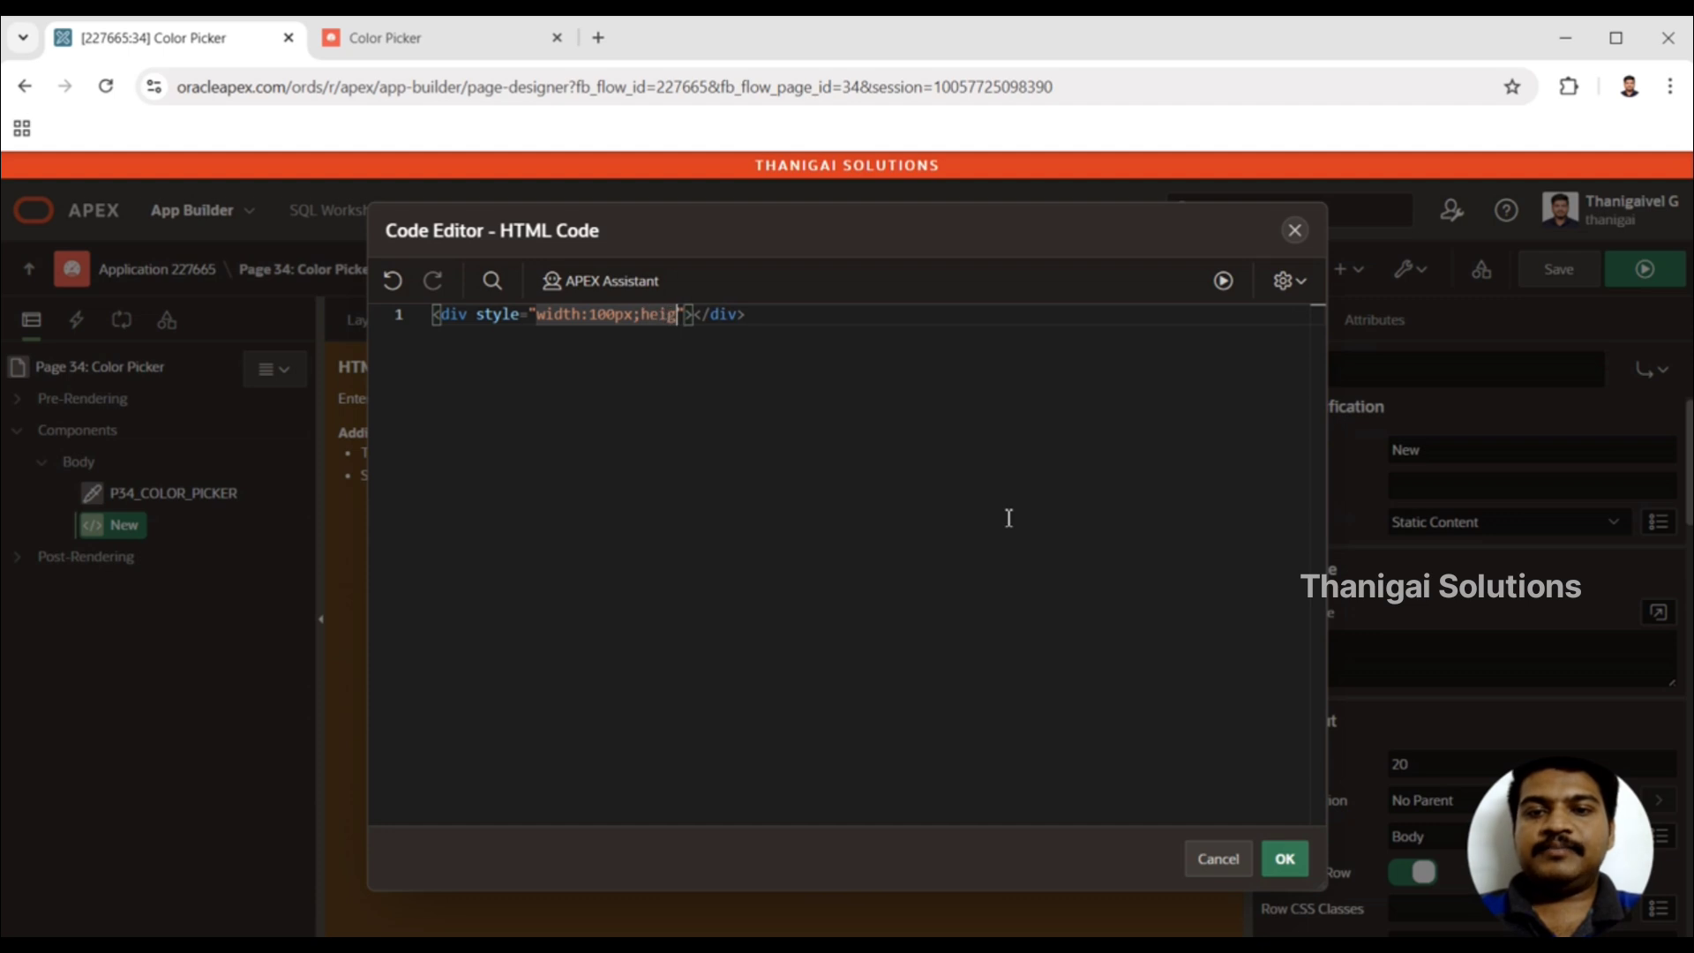
type("100px;")
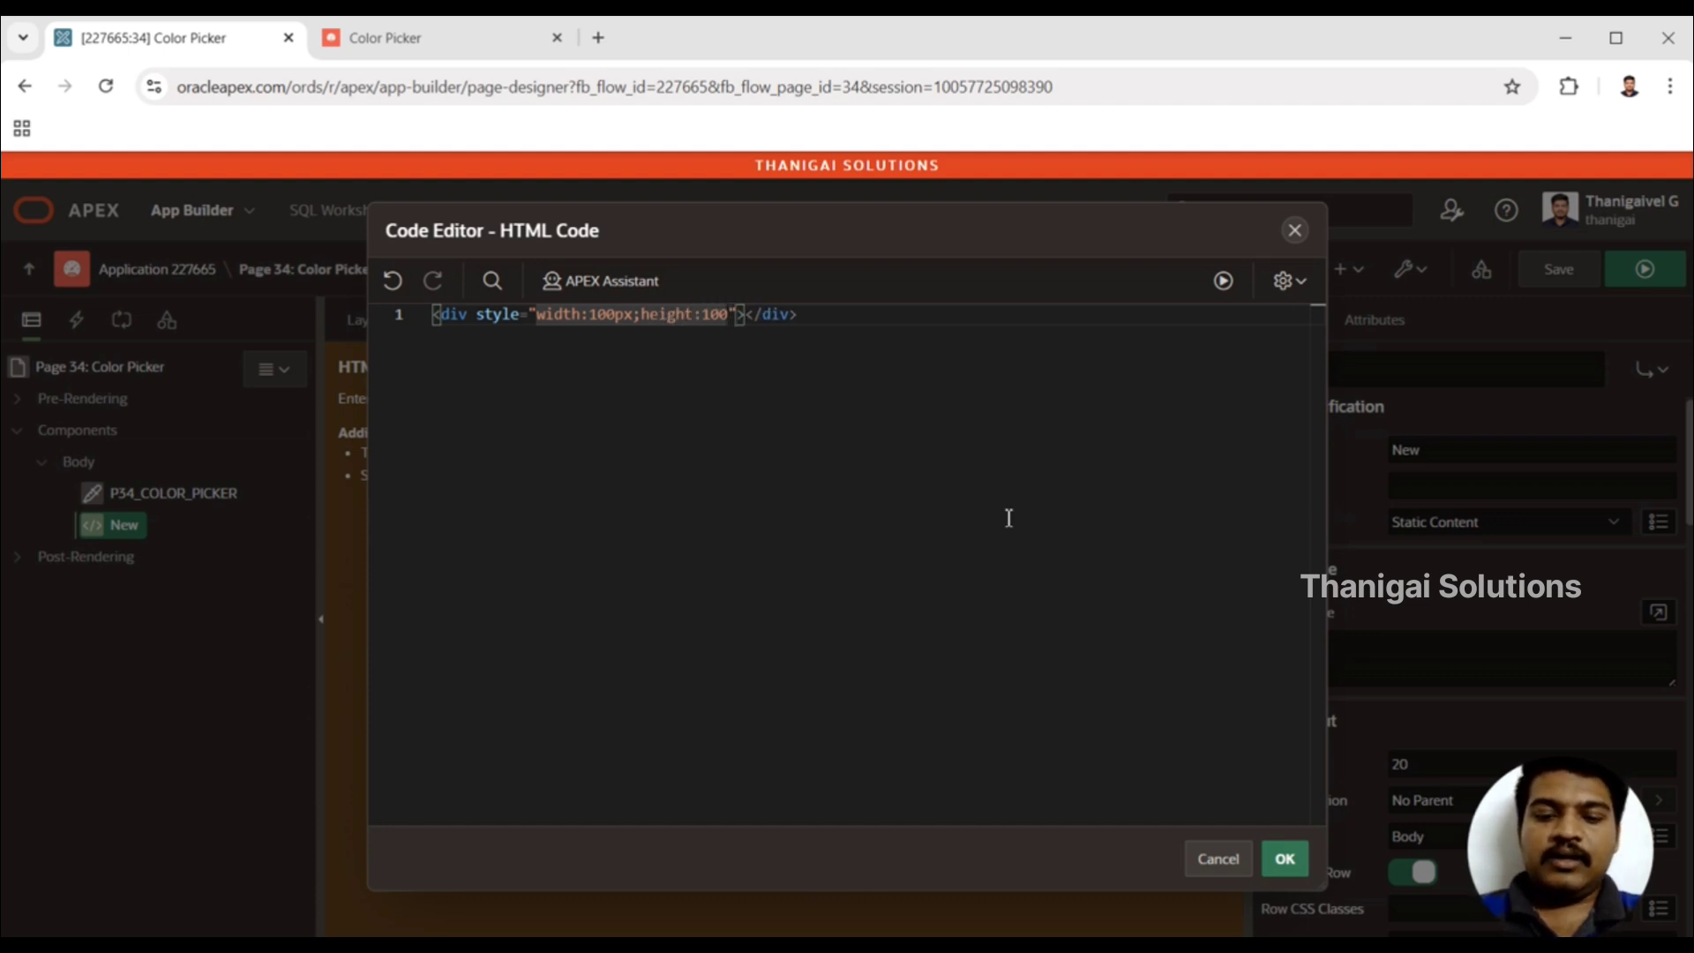
type("border")
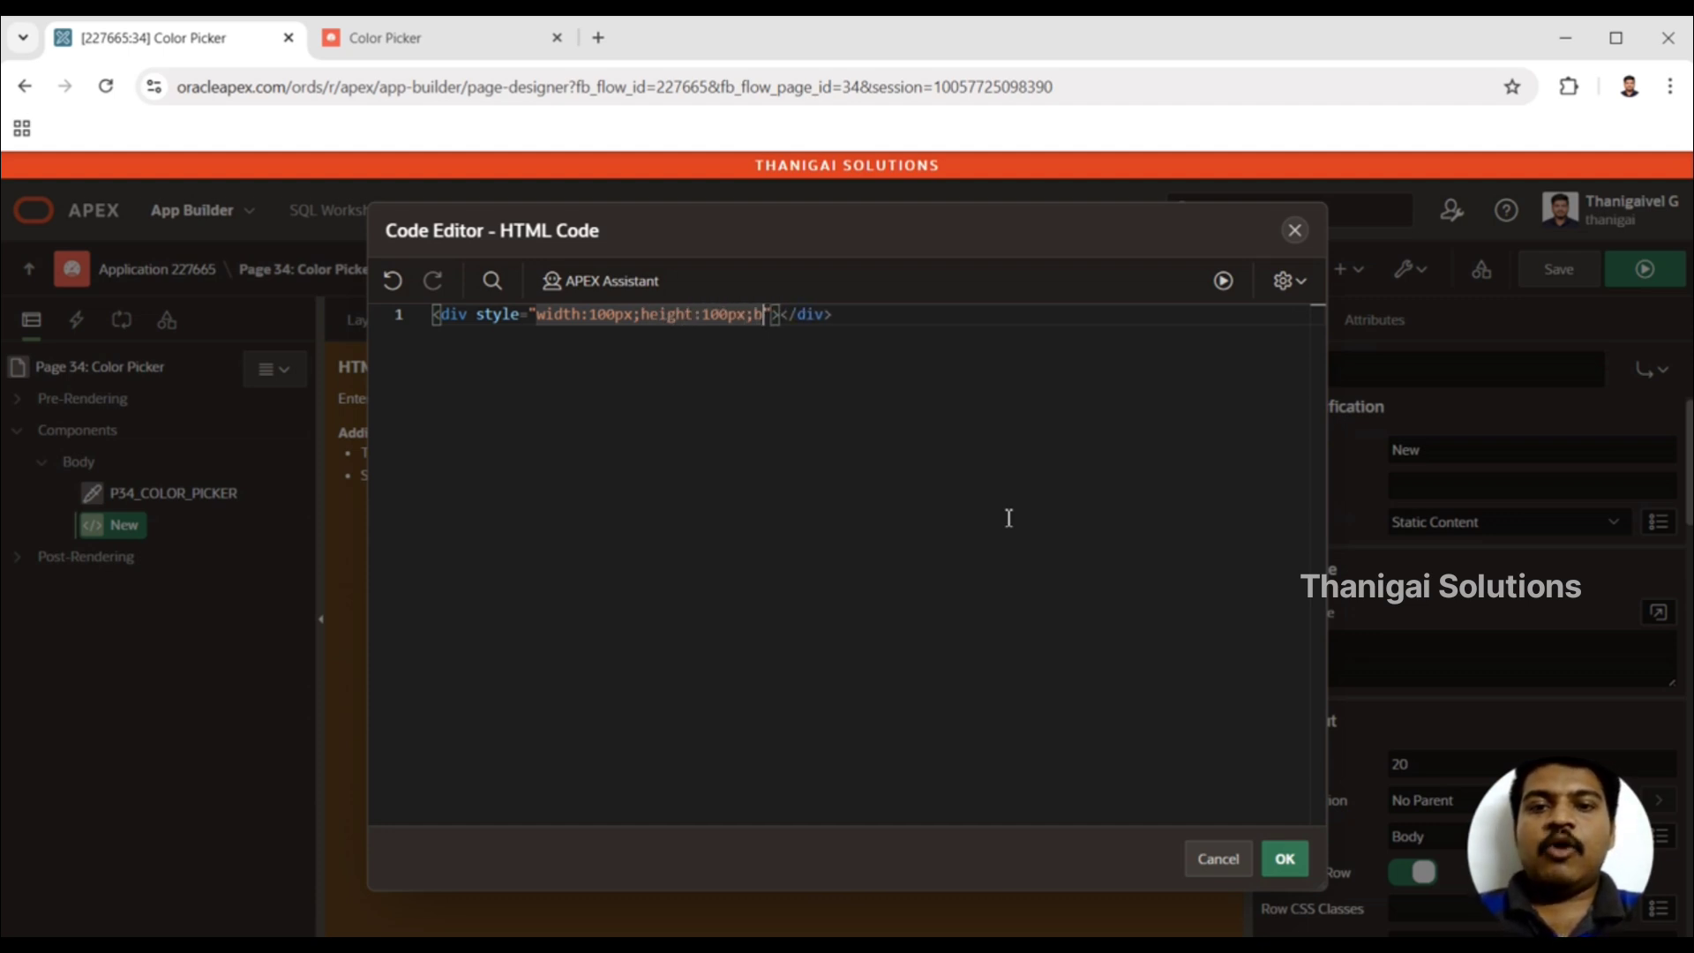
type(":1px s")
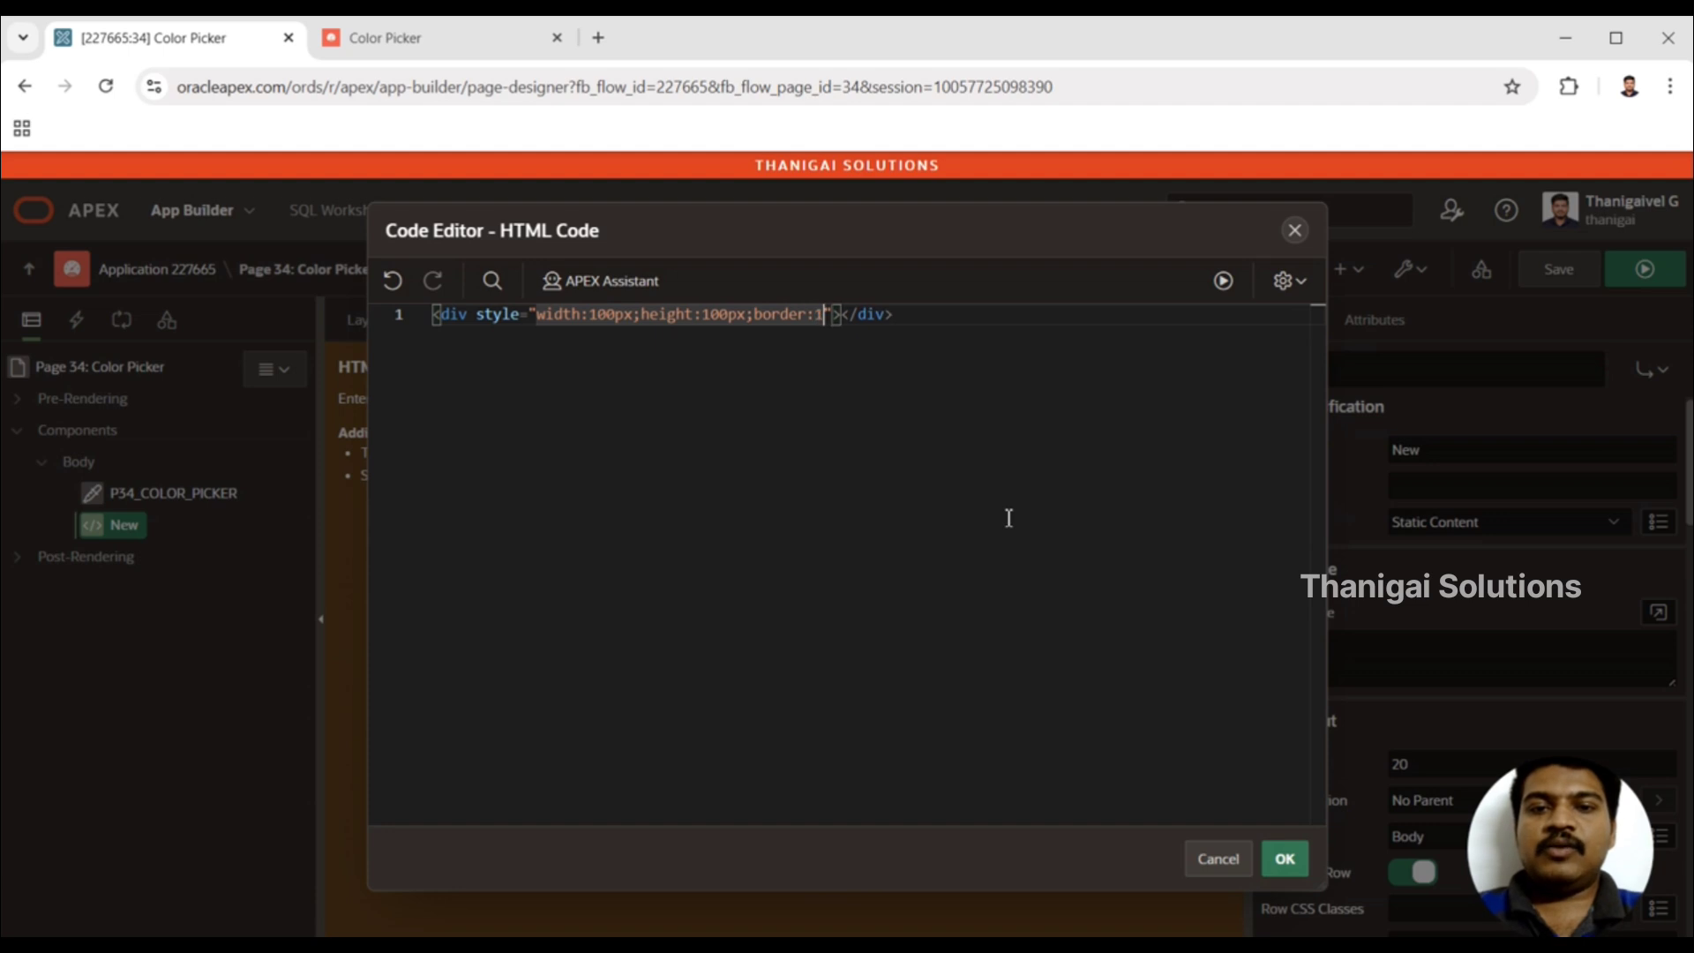
type("olid red;")
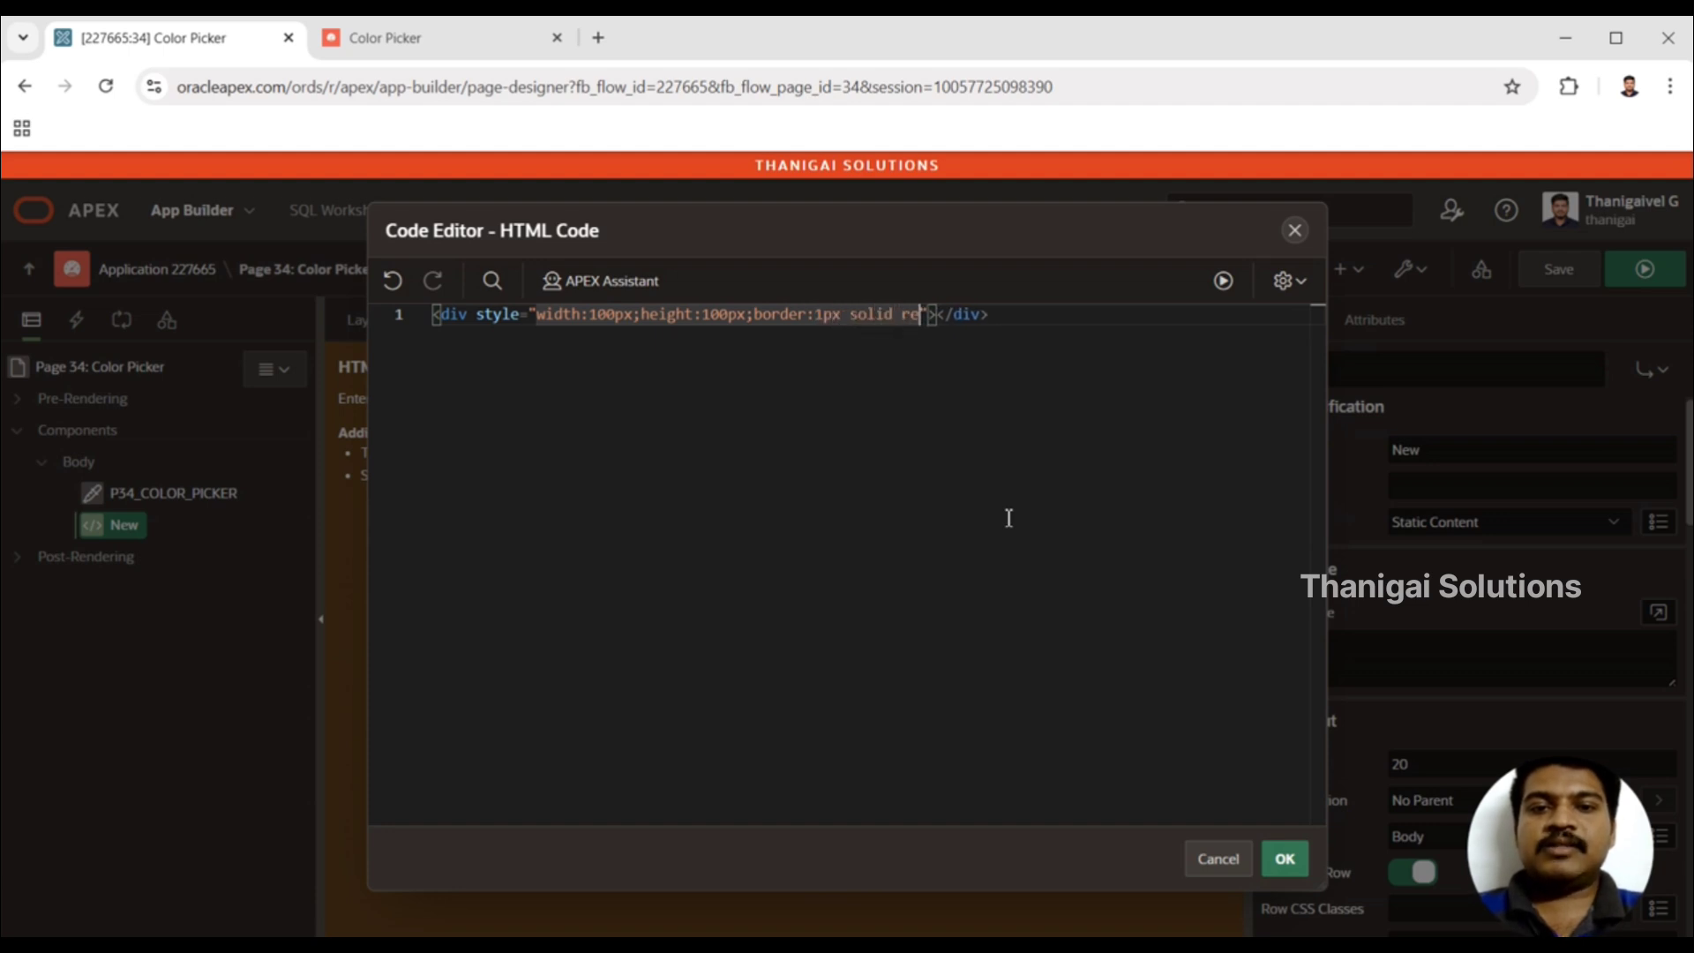
- Give the div the attribute id="container" ahead of its style and accept the HTML code
left_click(475, 314)
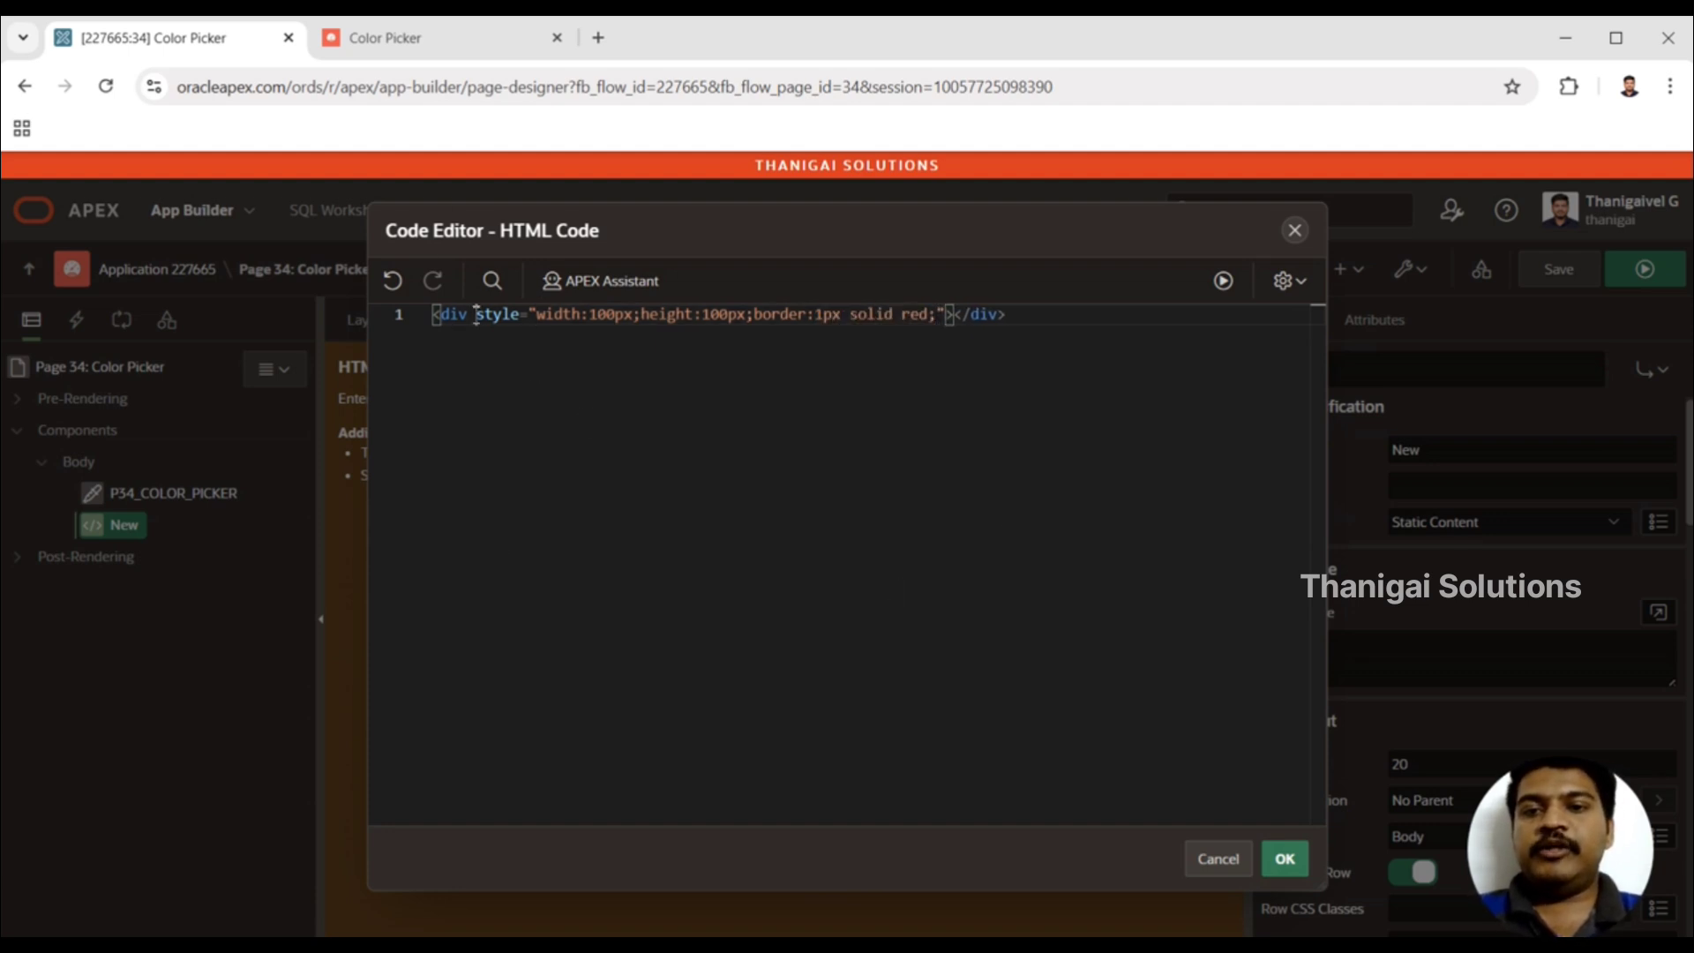
type("id=")
key("Left")
type("=\"")
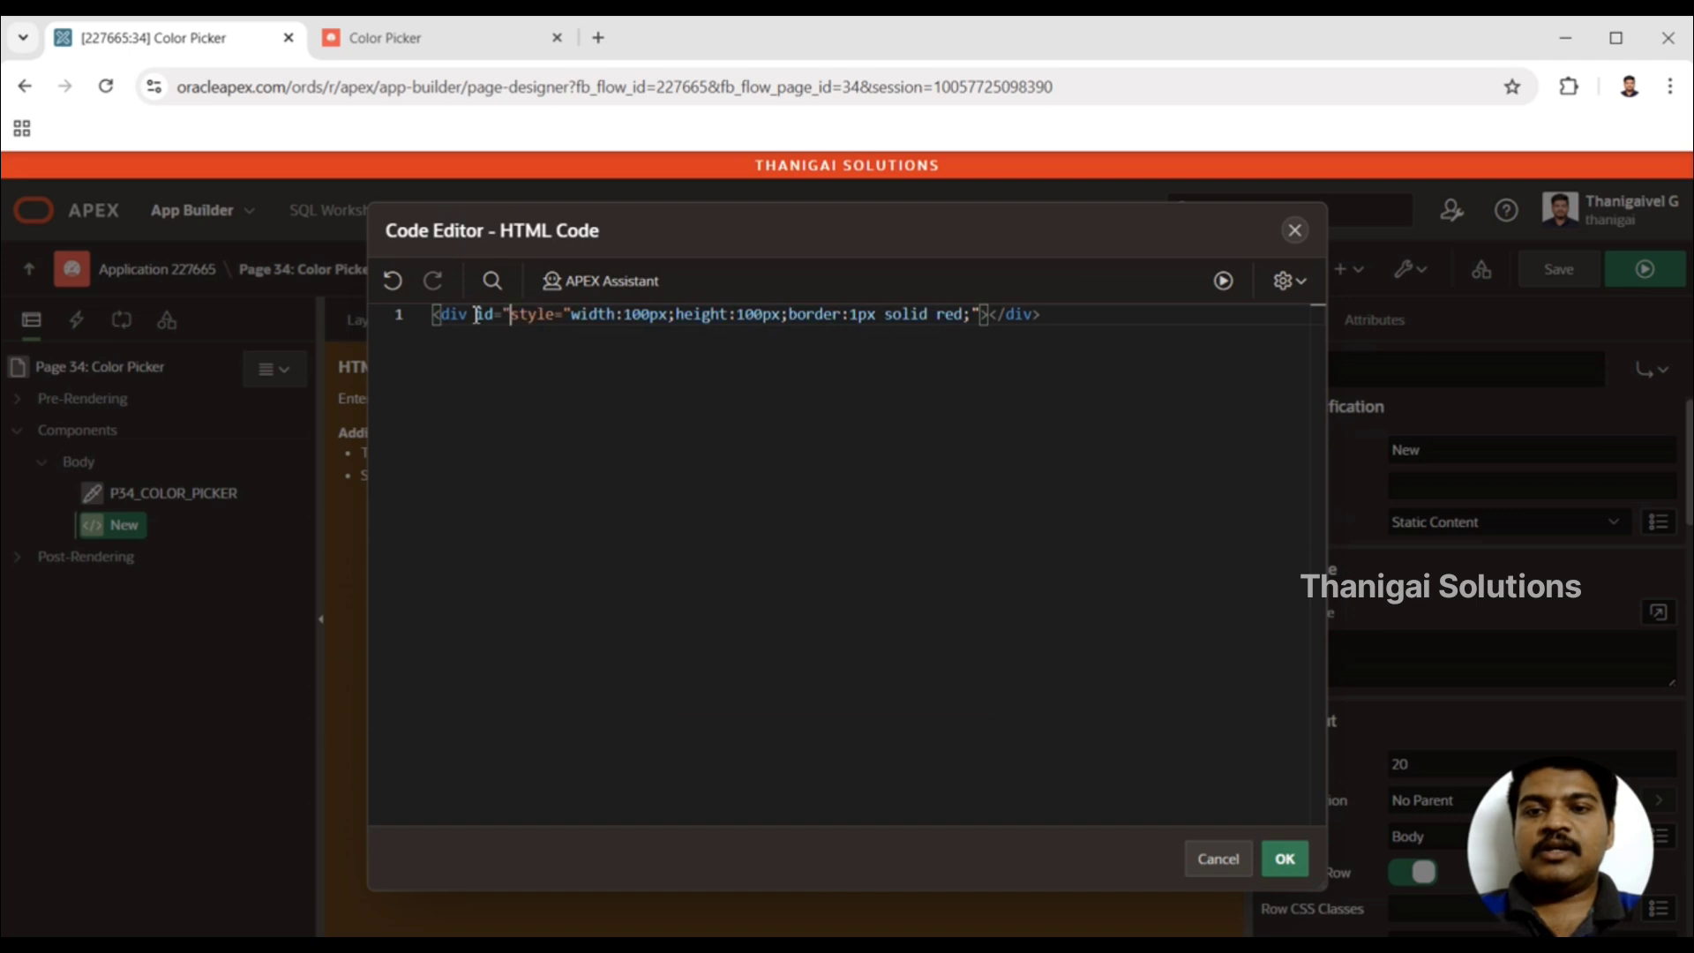
type("container")
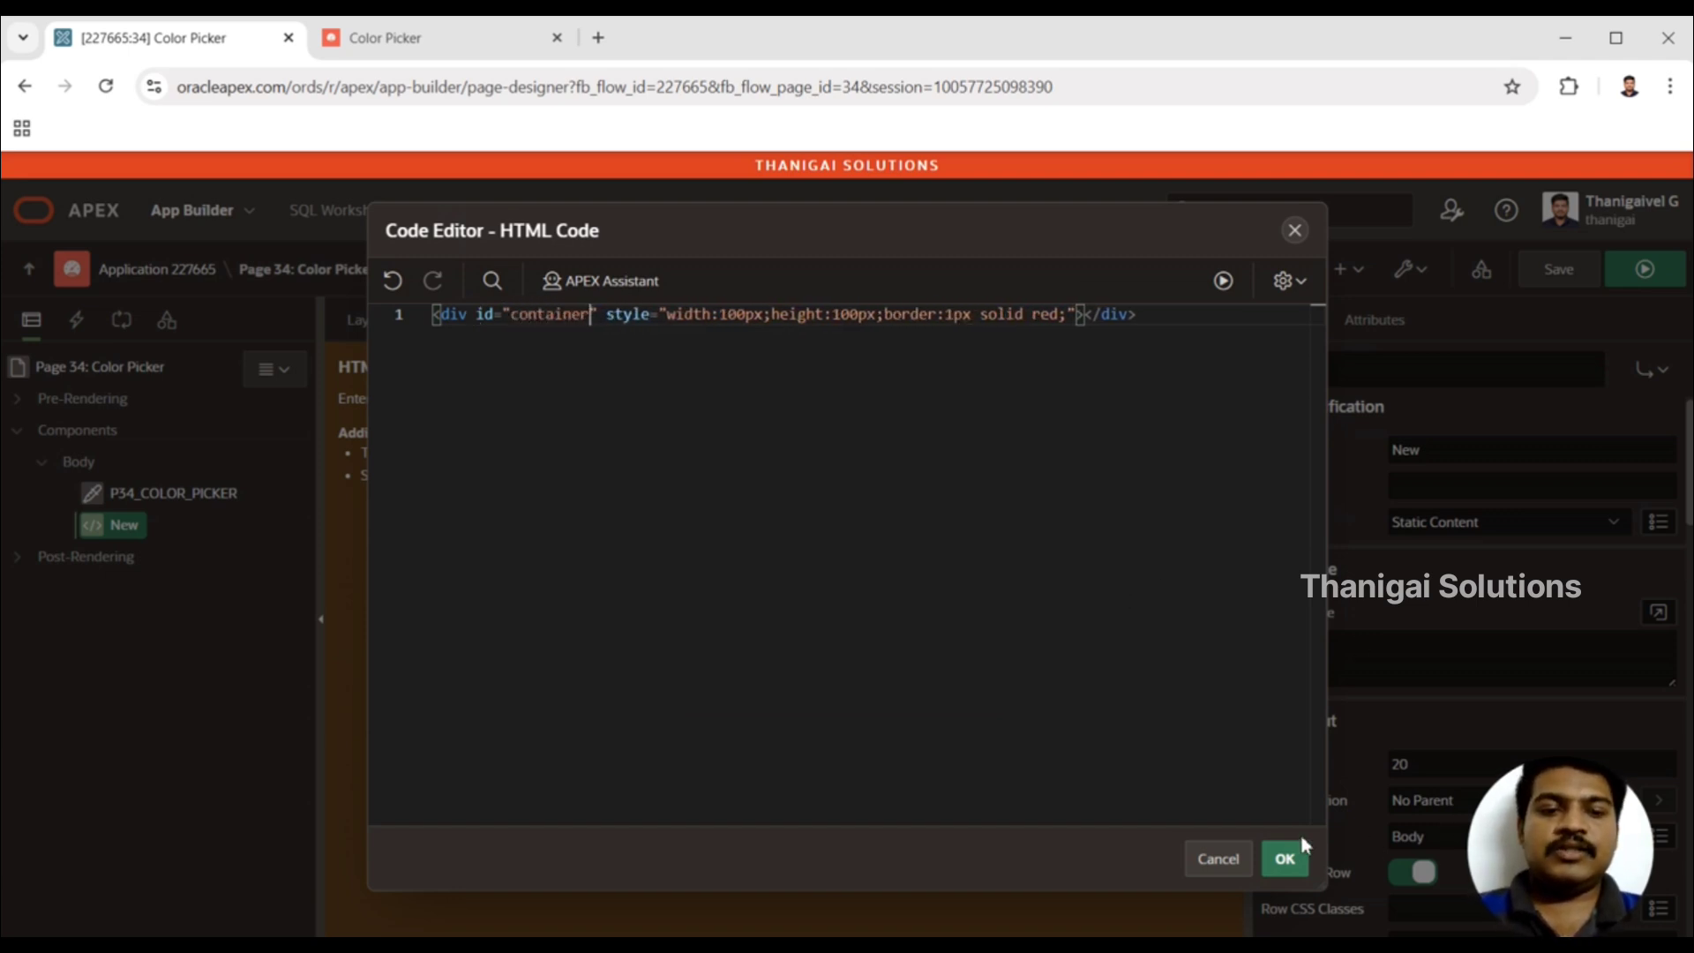
left_click(1286, 856)
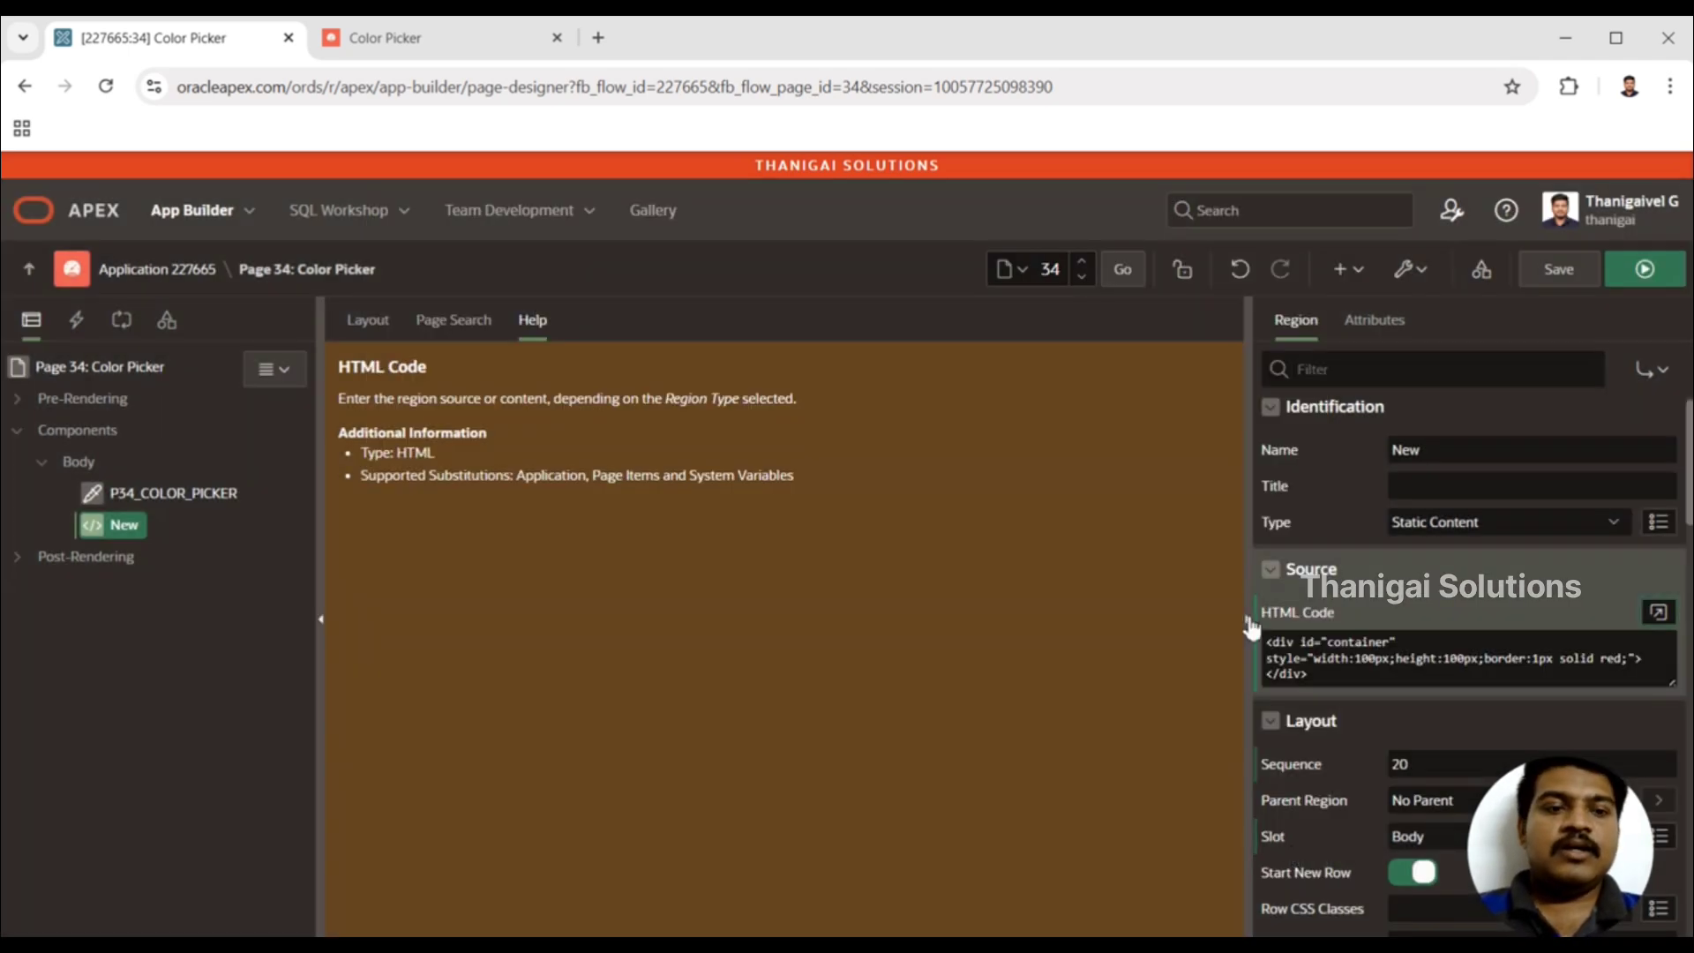
- Turn off Start New Row for the region, and rerun the page to try a red shade in the inline picker
left_click(1401, 876)
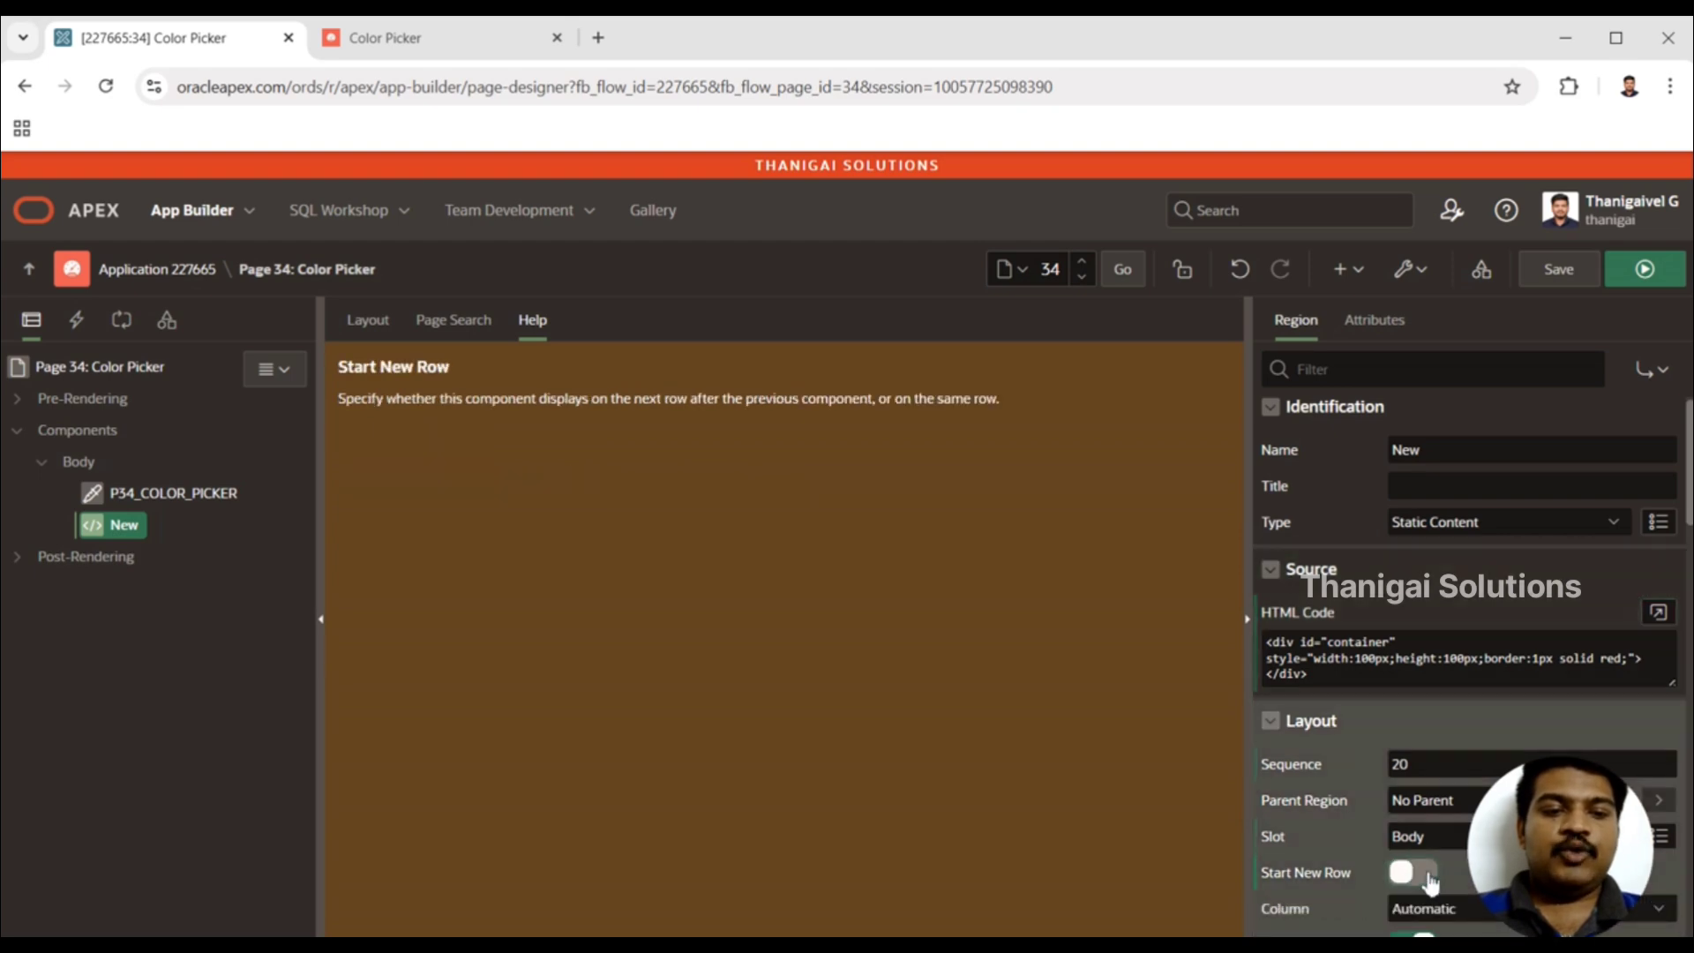
left_click(1676, 279)
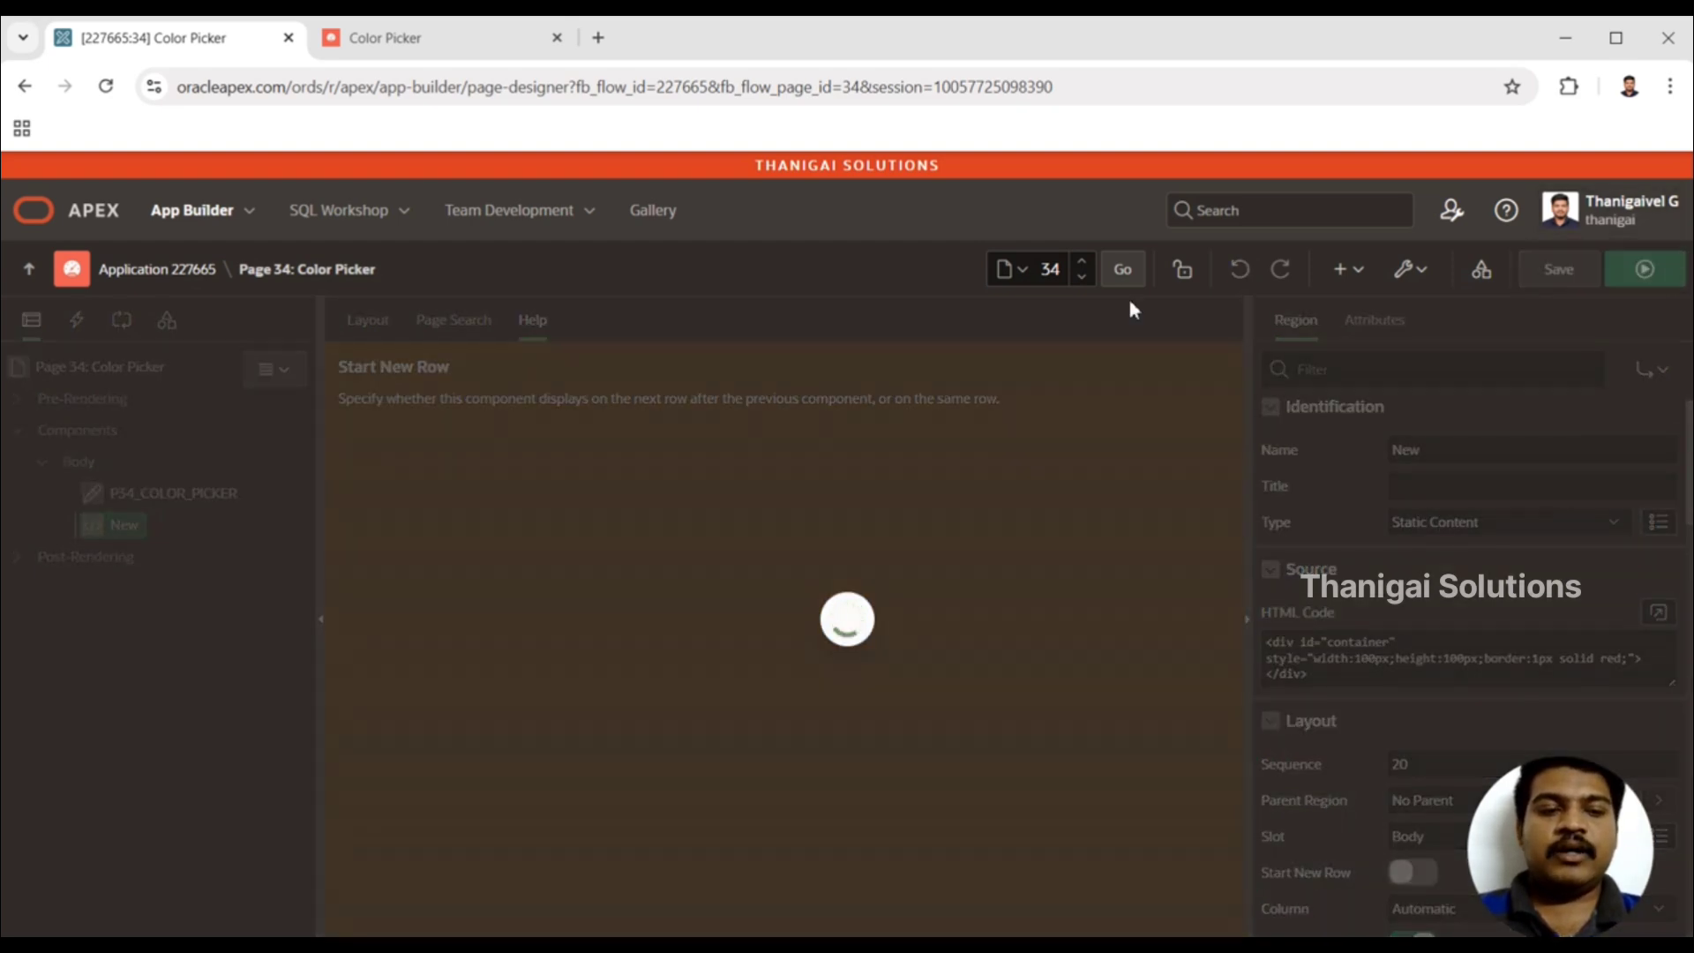
key("Return")
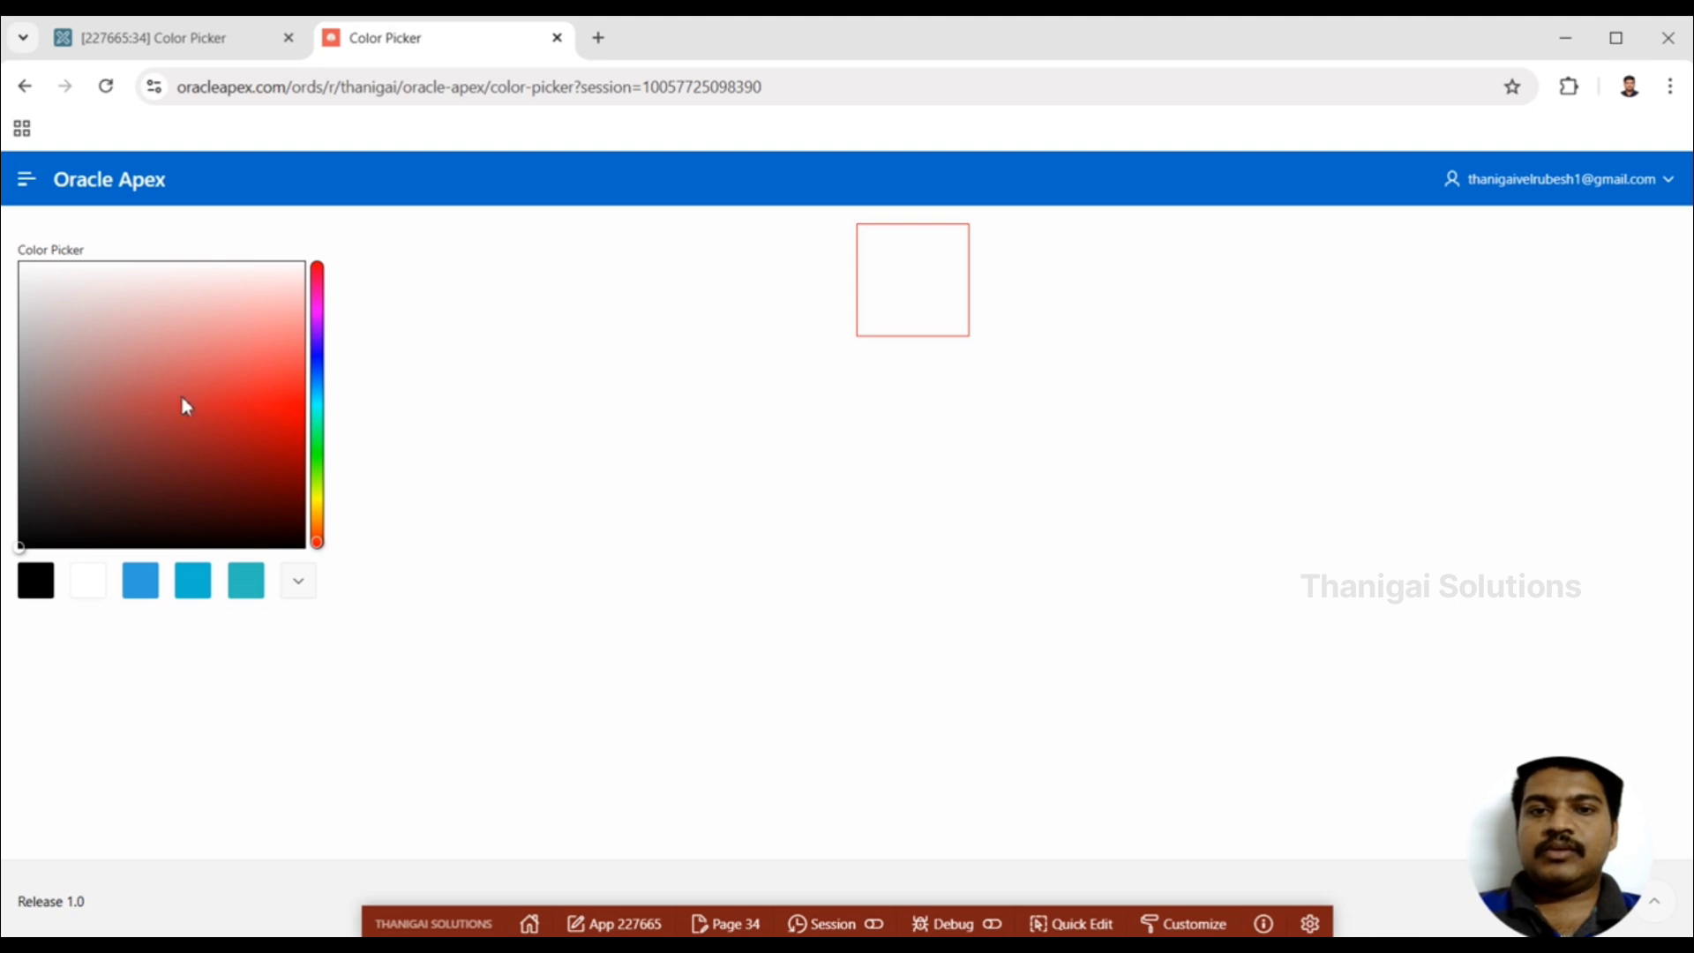
left_click(251, 422)
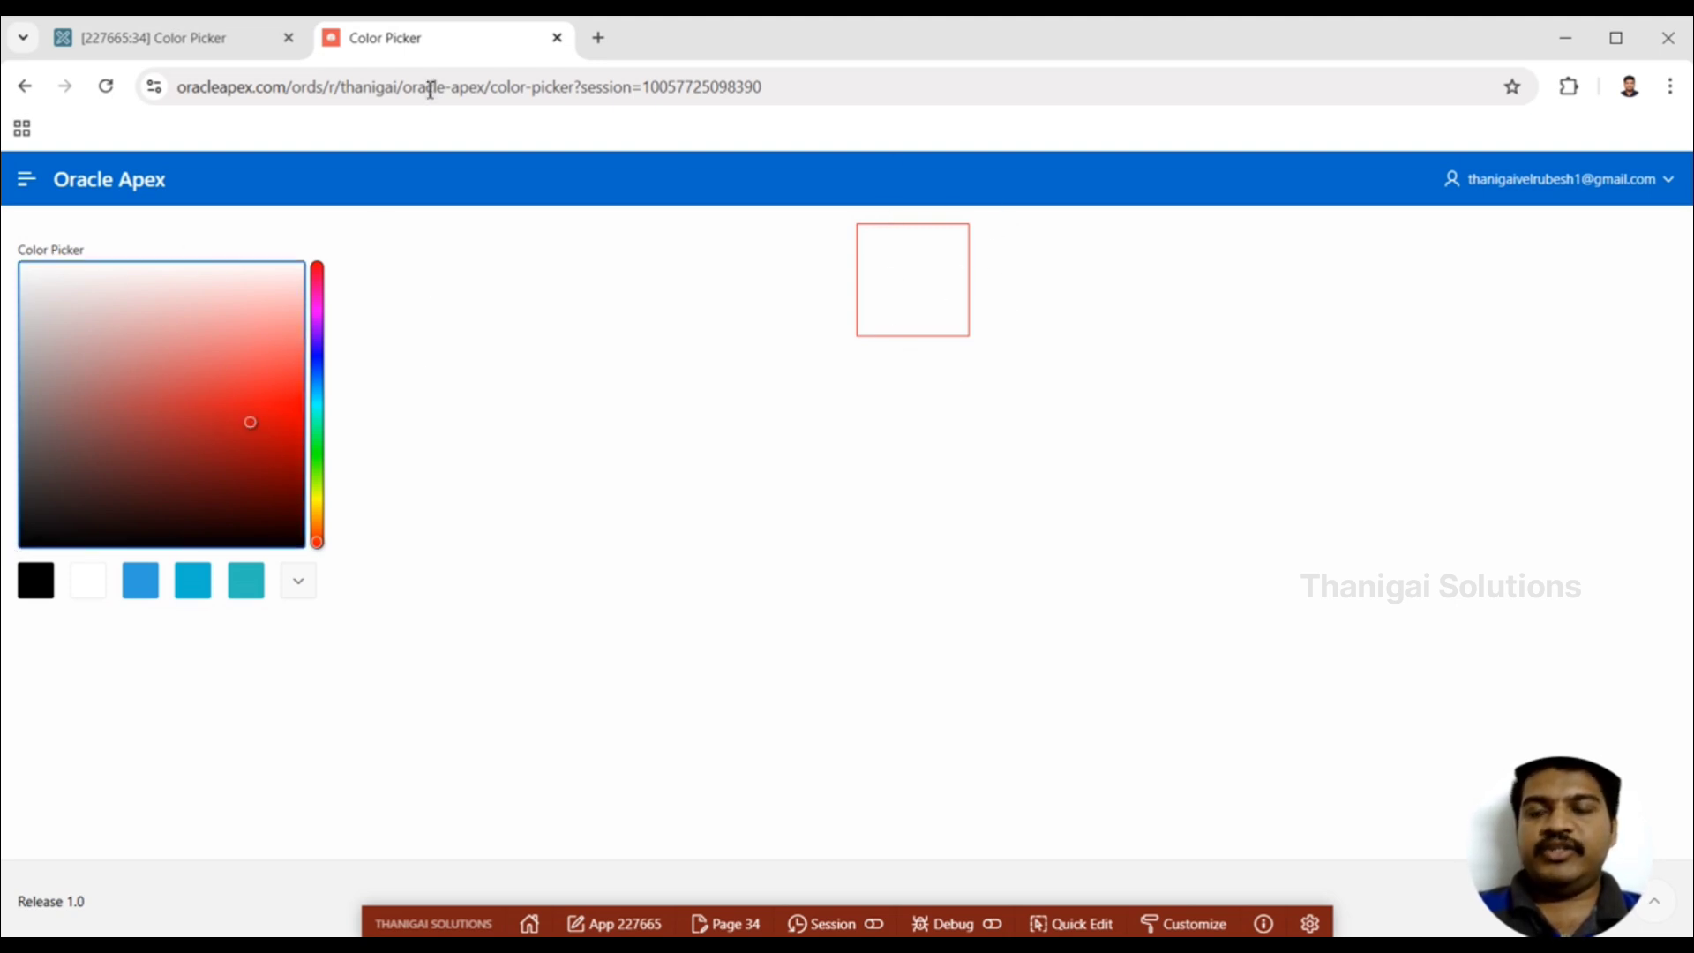
- Back in Page Designer, set P34_COLOR_PICKER's Column Span to 2 and rerun the page, discarding the unsaved picker change
left_click(226, 35)
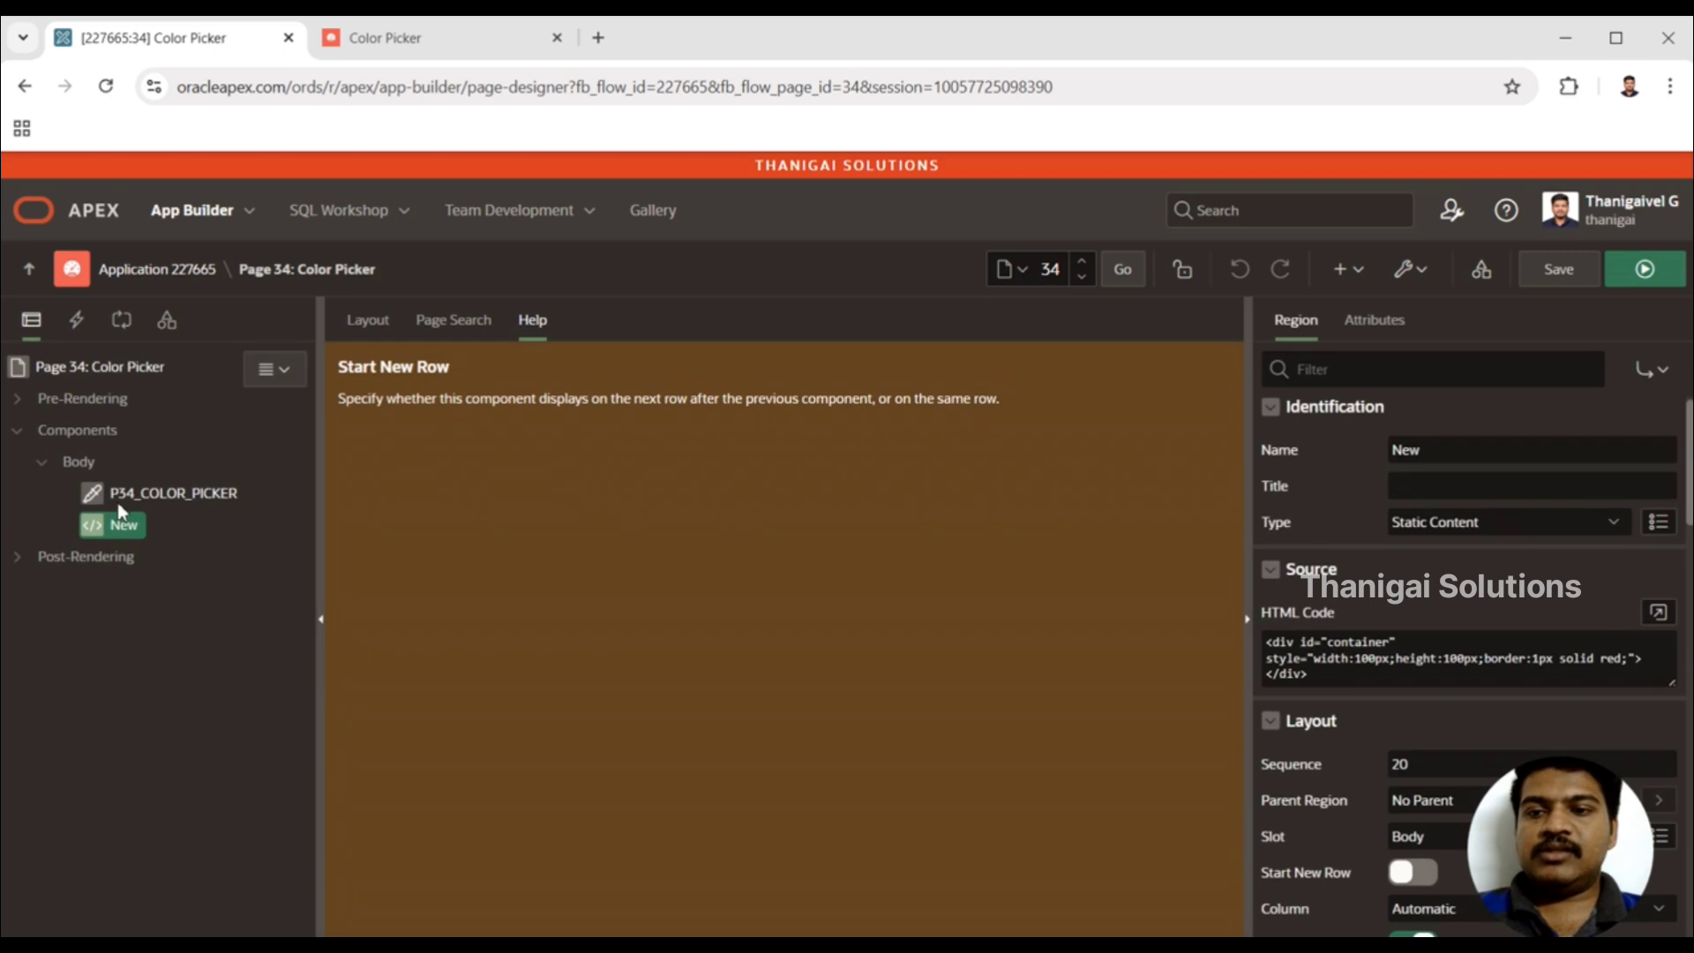
left_click(177, 496)
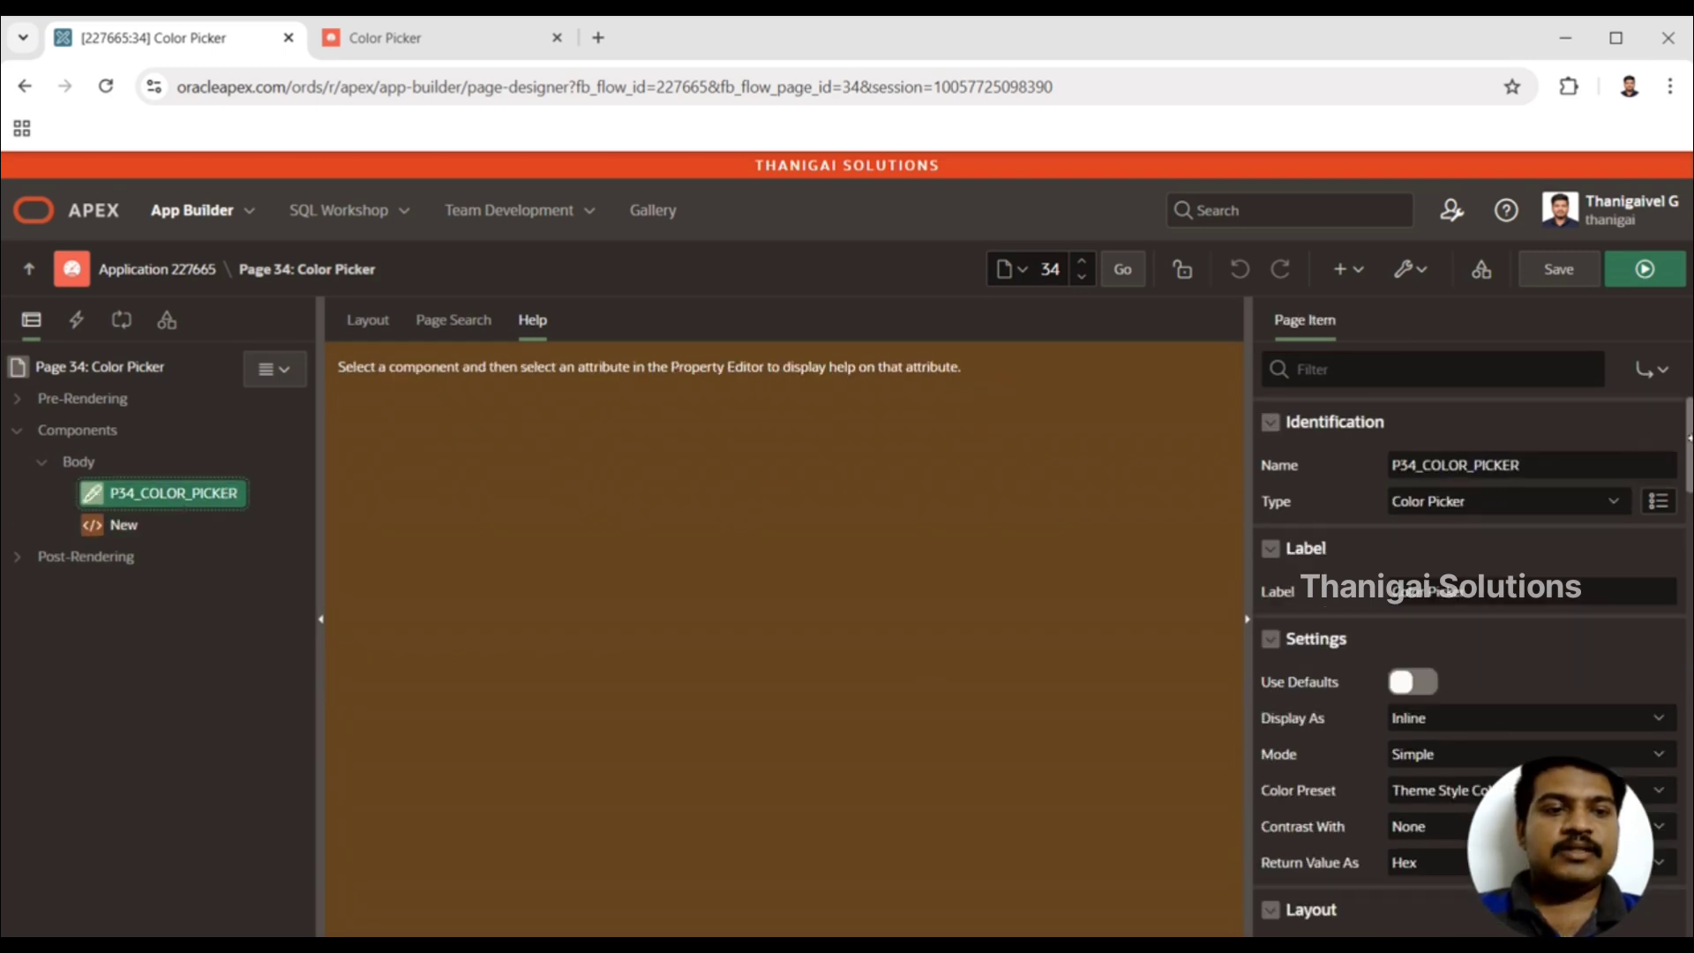
left_click_drag(1691, 437, 1691, 542)
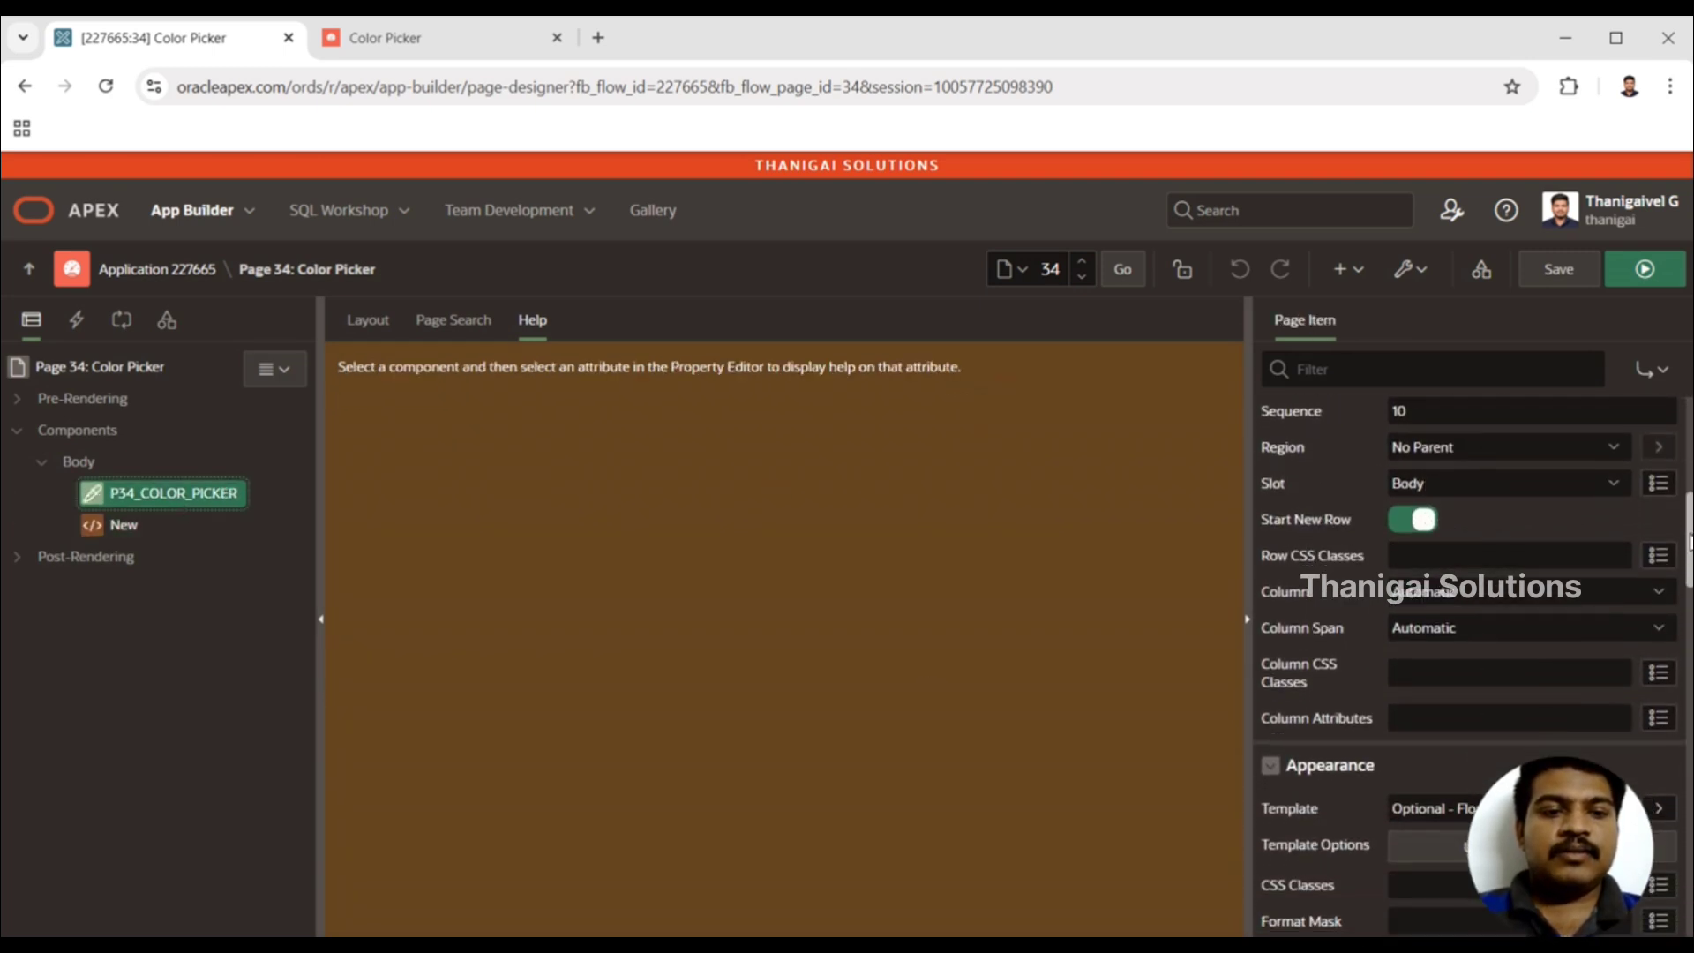
left_click(1516, 617)
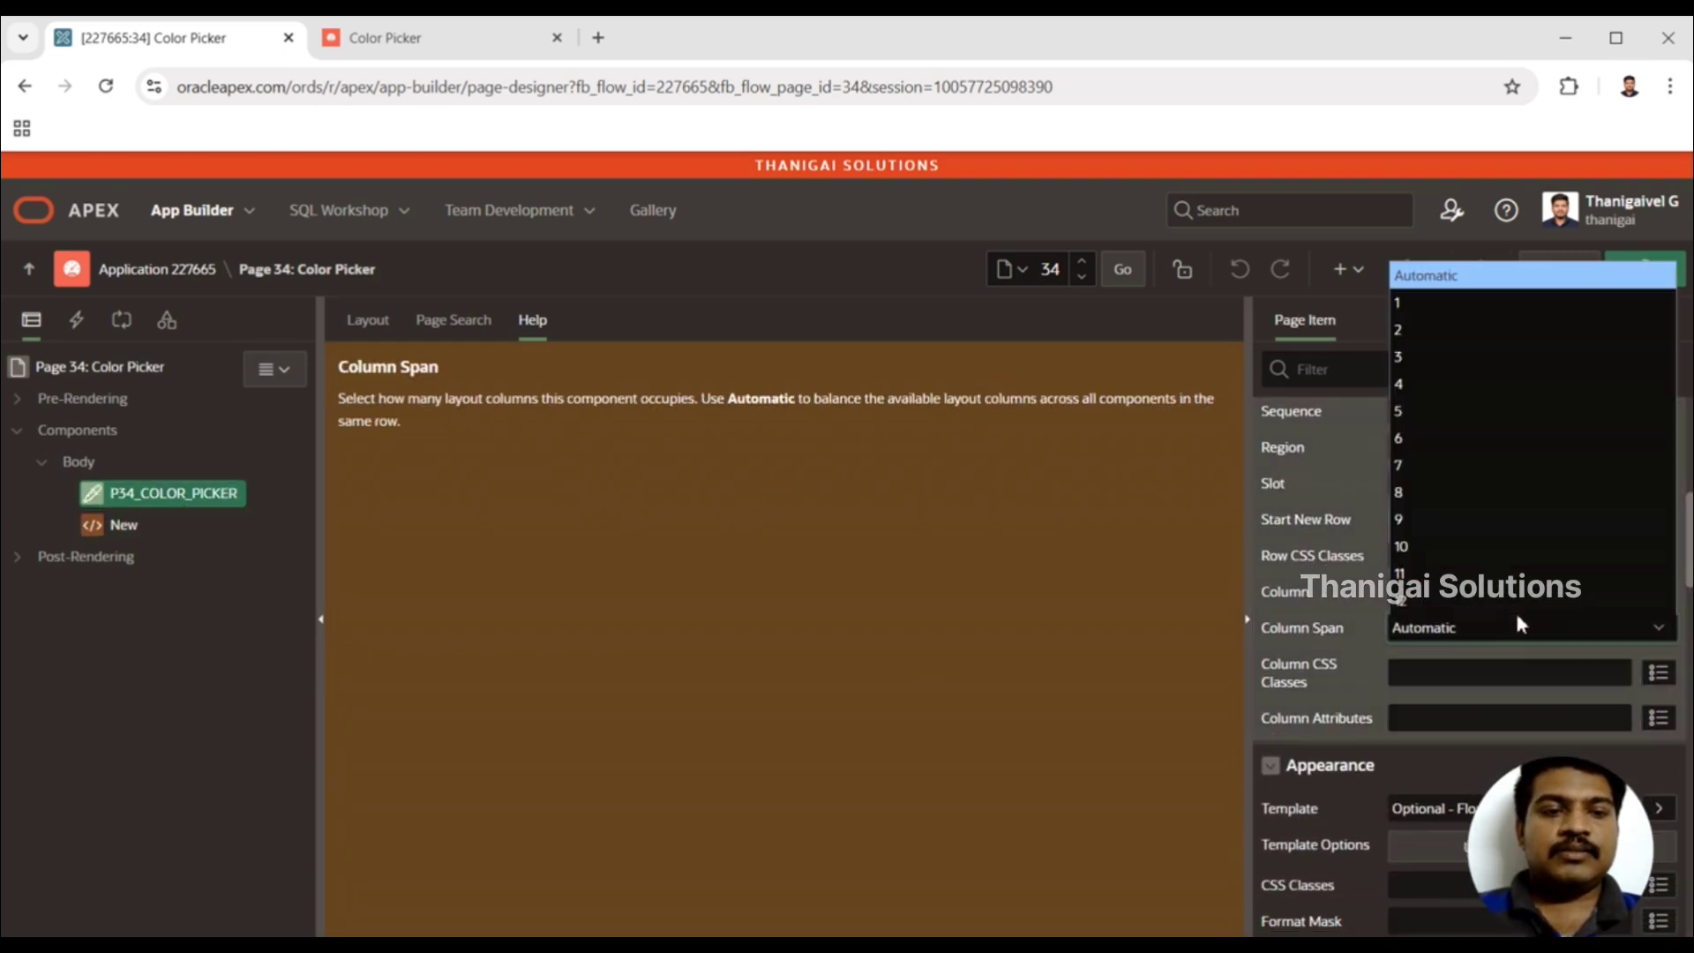
left_click(1468, 338)
left_click(1645, 269)
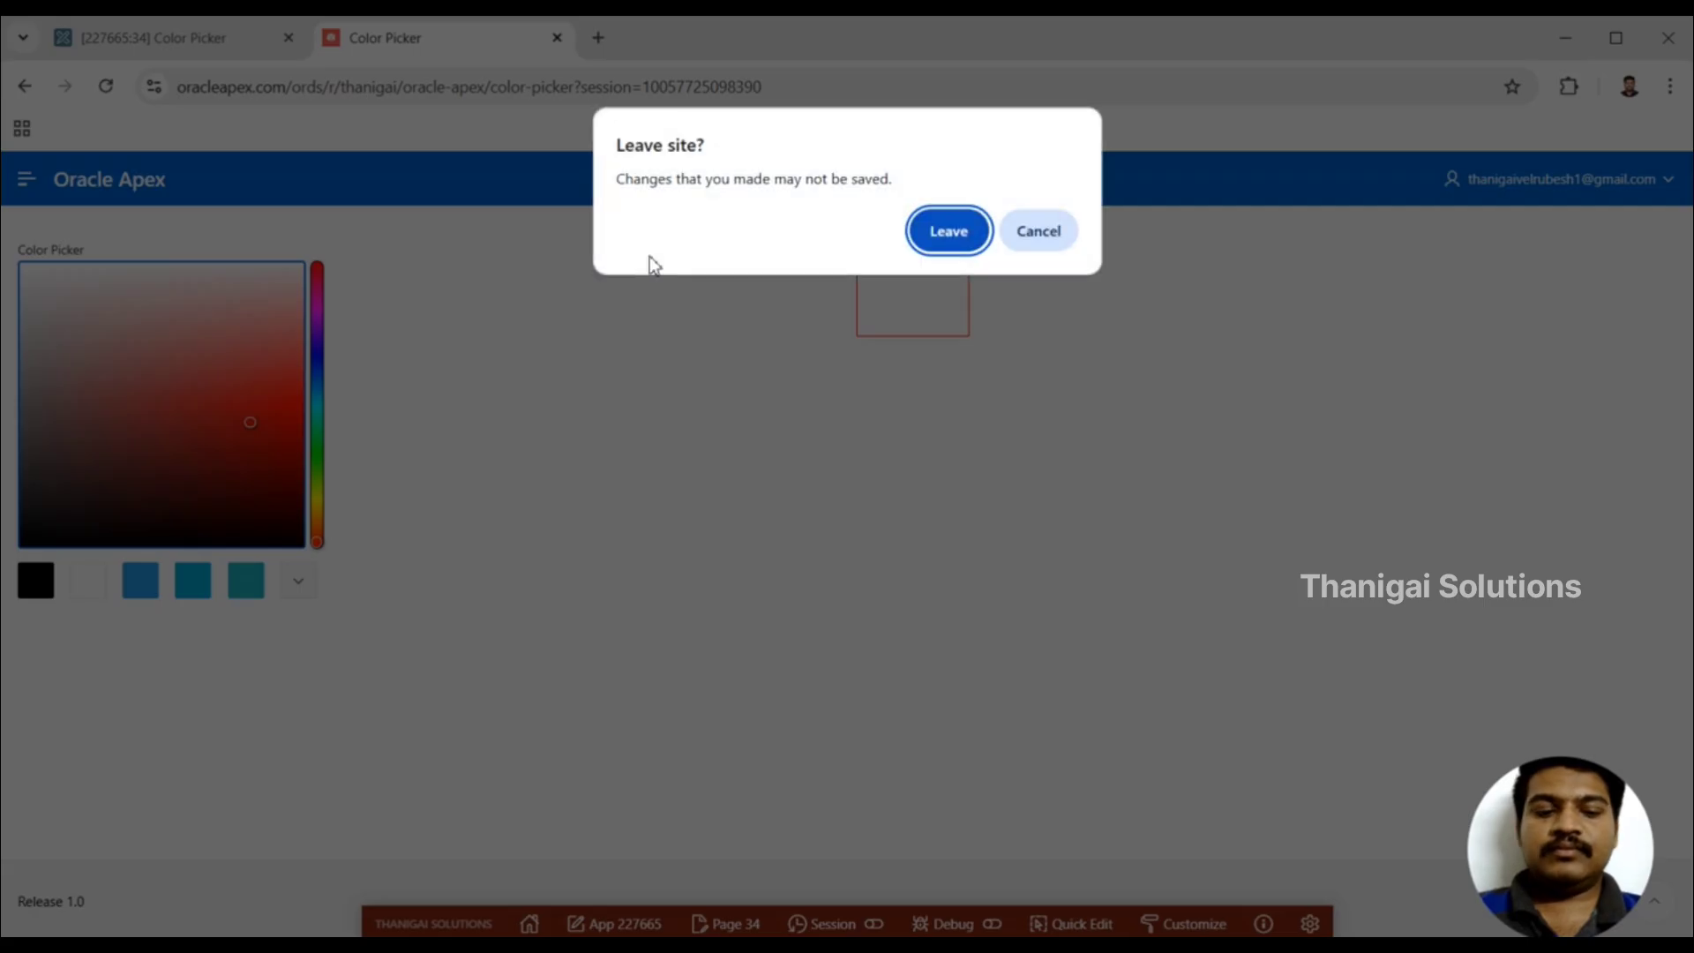
key("Return")
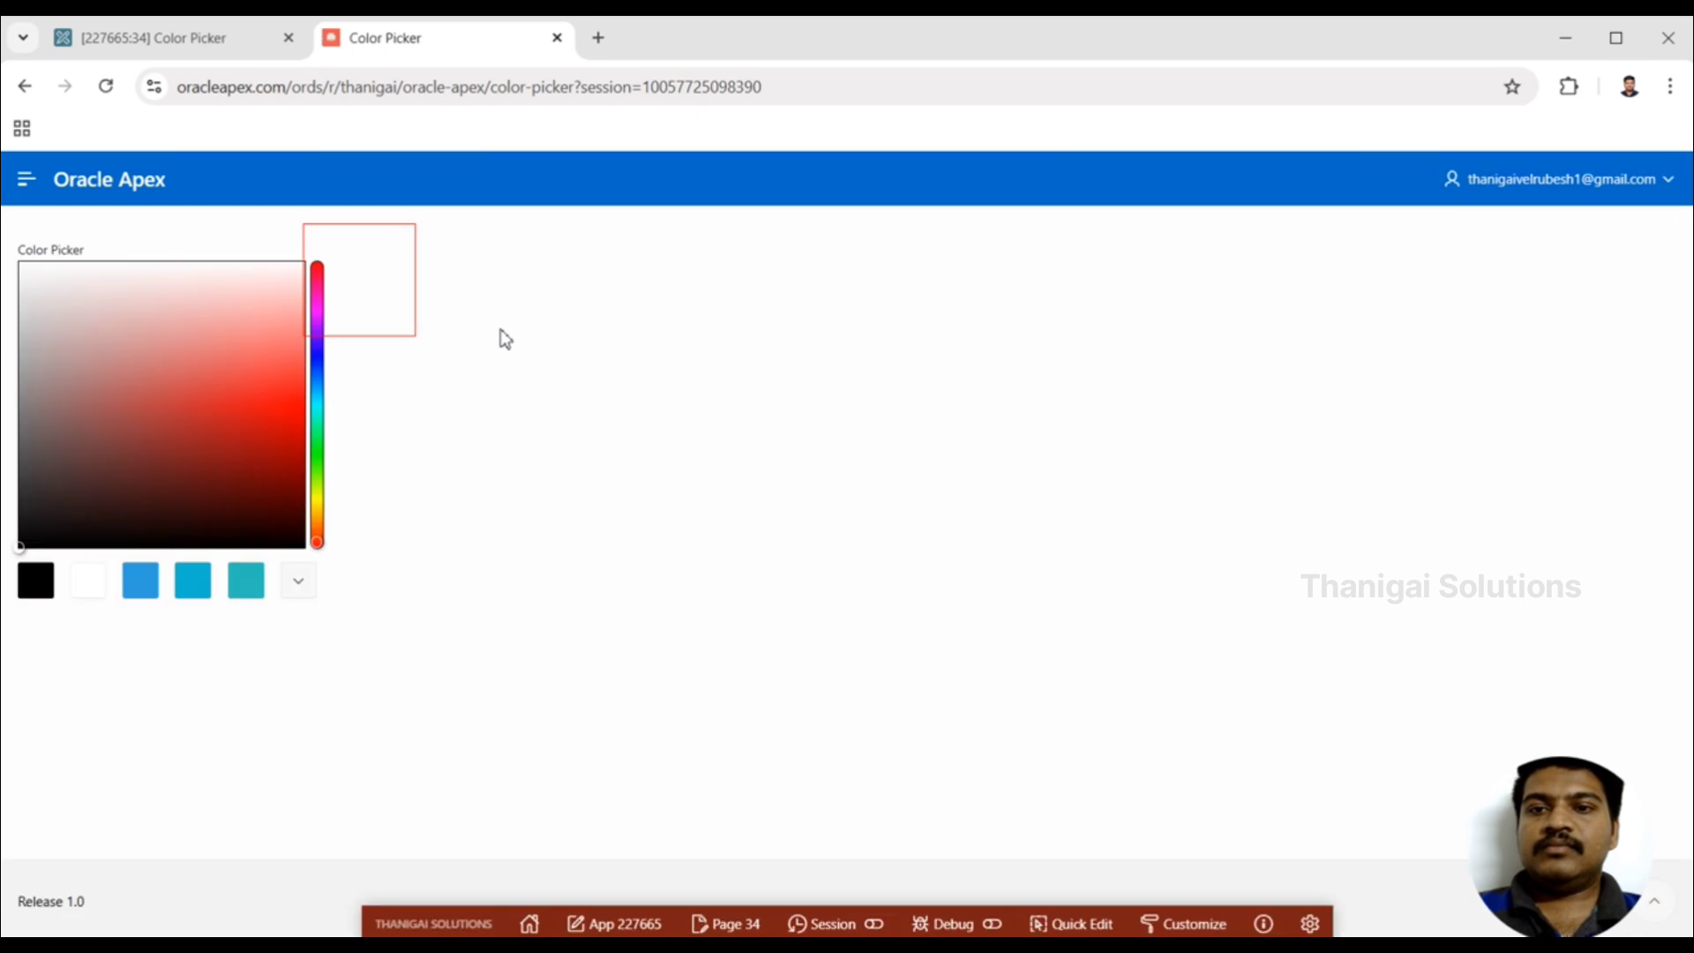
- Set P34_COLOR_PICKER's Column Span to 4 in Page Designer, rerun the page to check the layout, and return to Page Designer
left_click(225, 40)
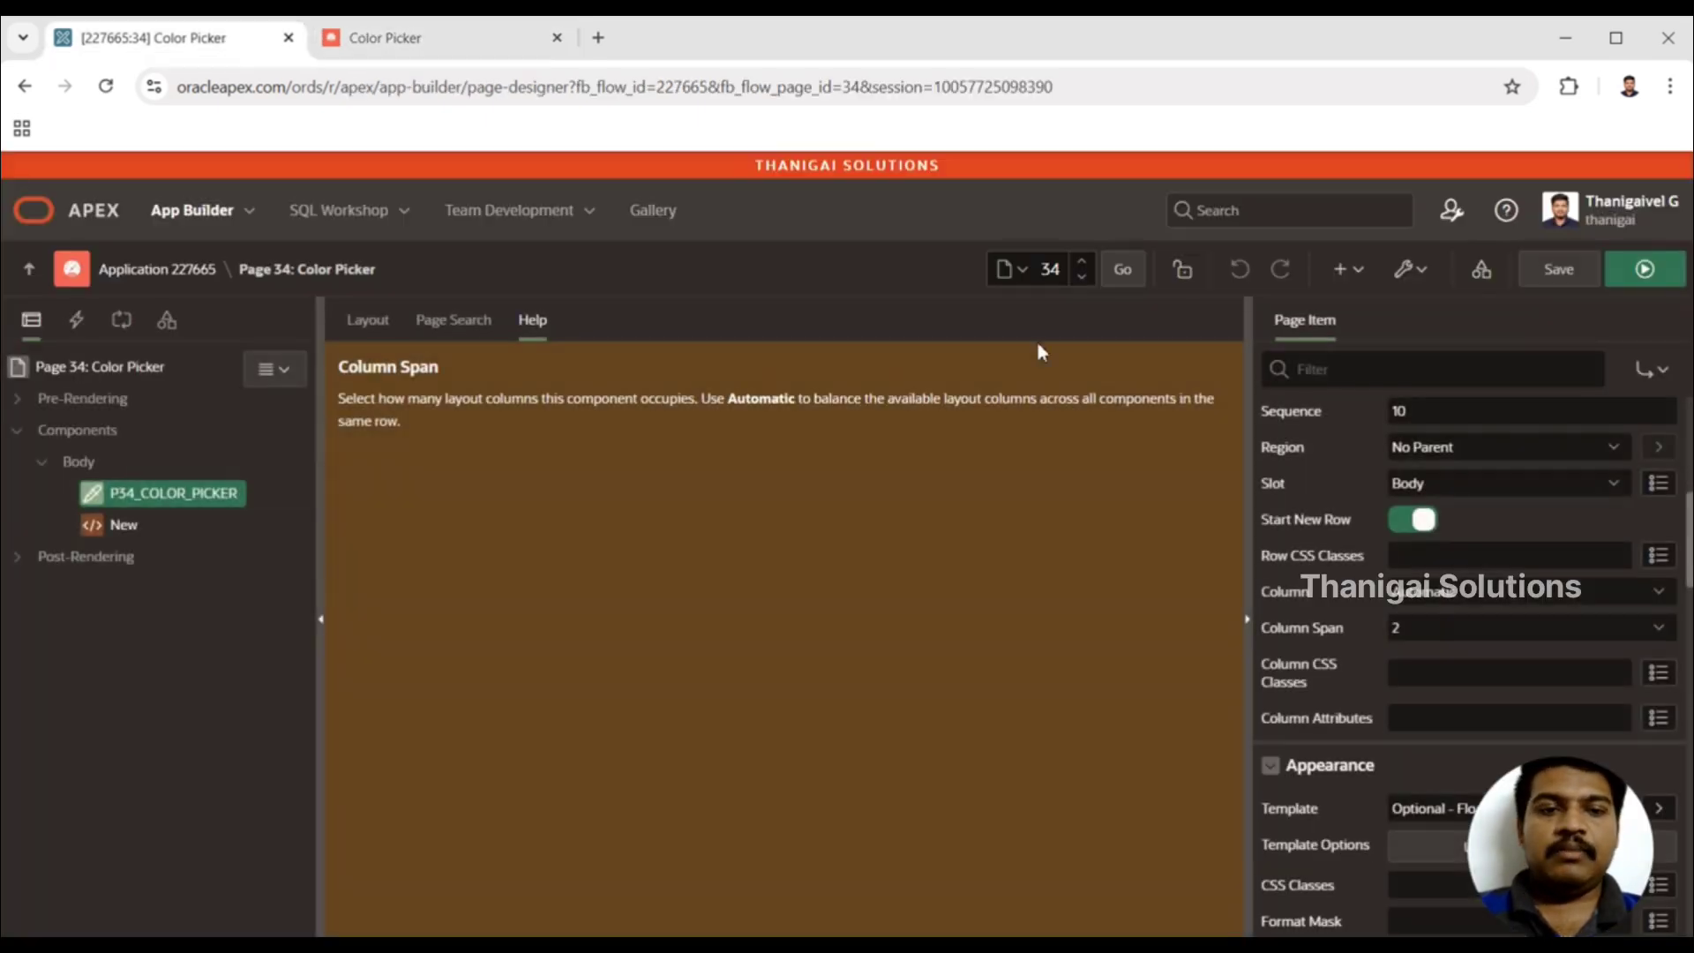
left_click(1415, 621)
left_click(1438, 383)
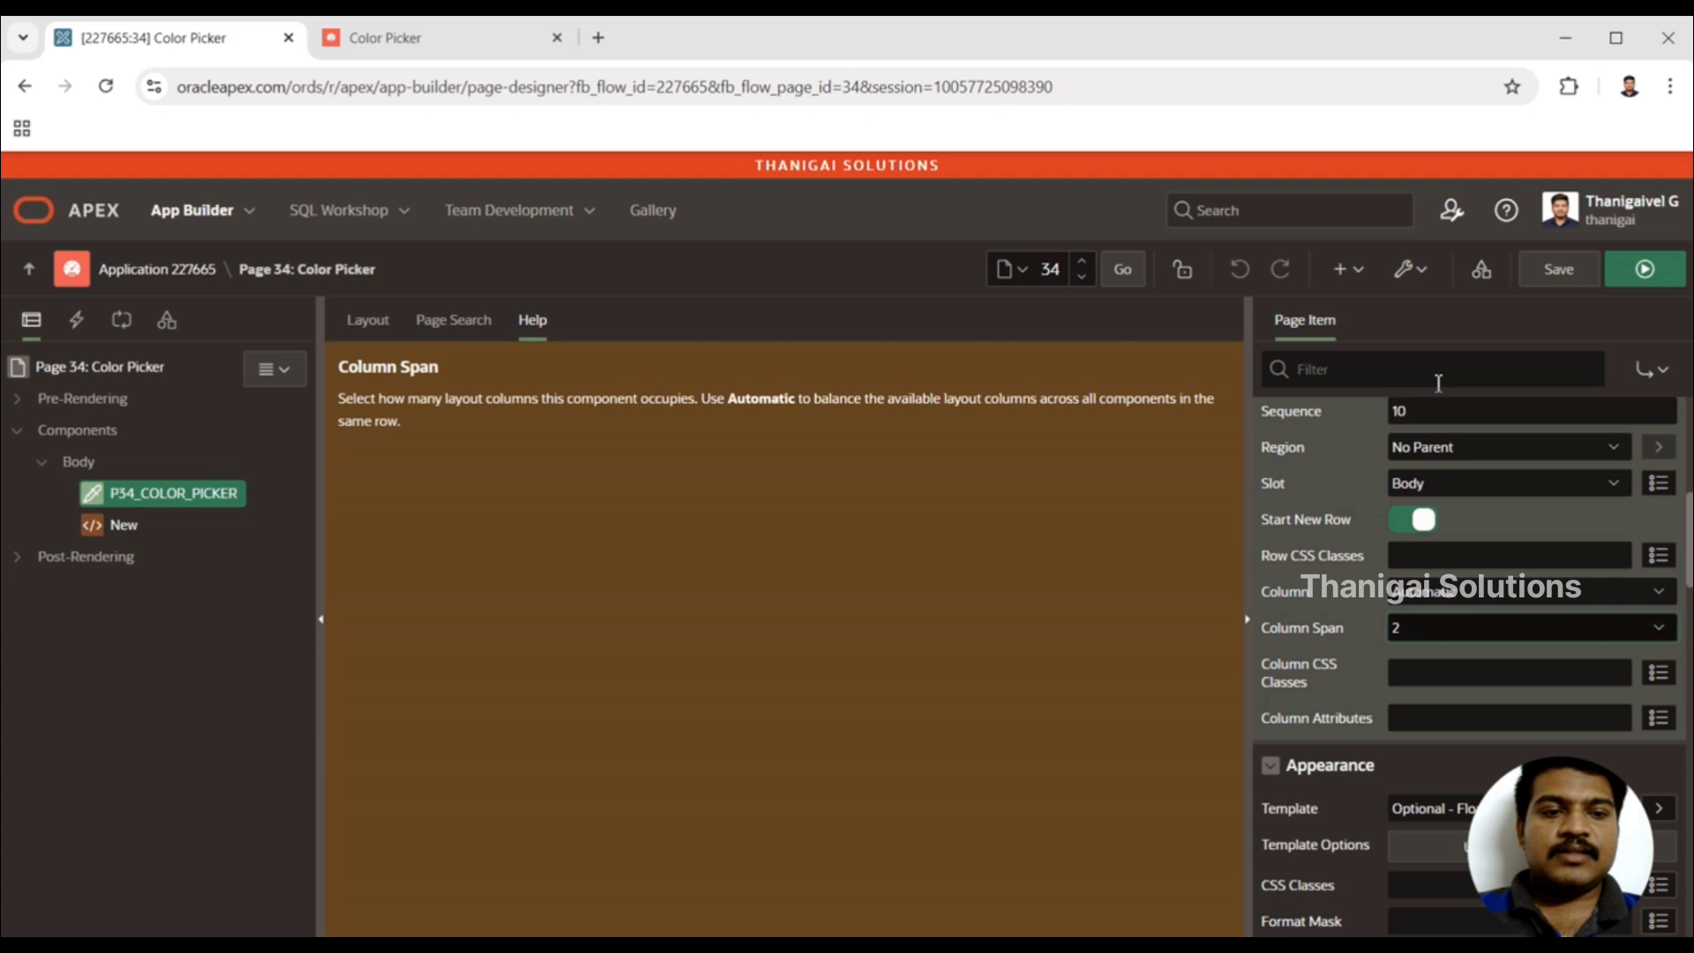
left_click(1645, 269)
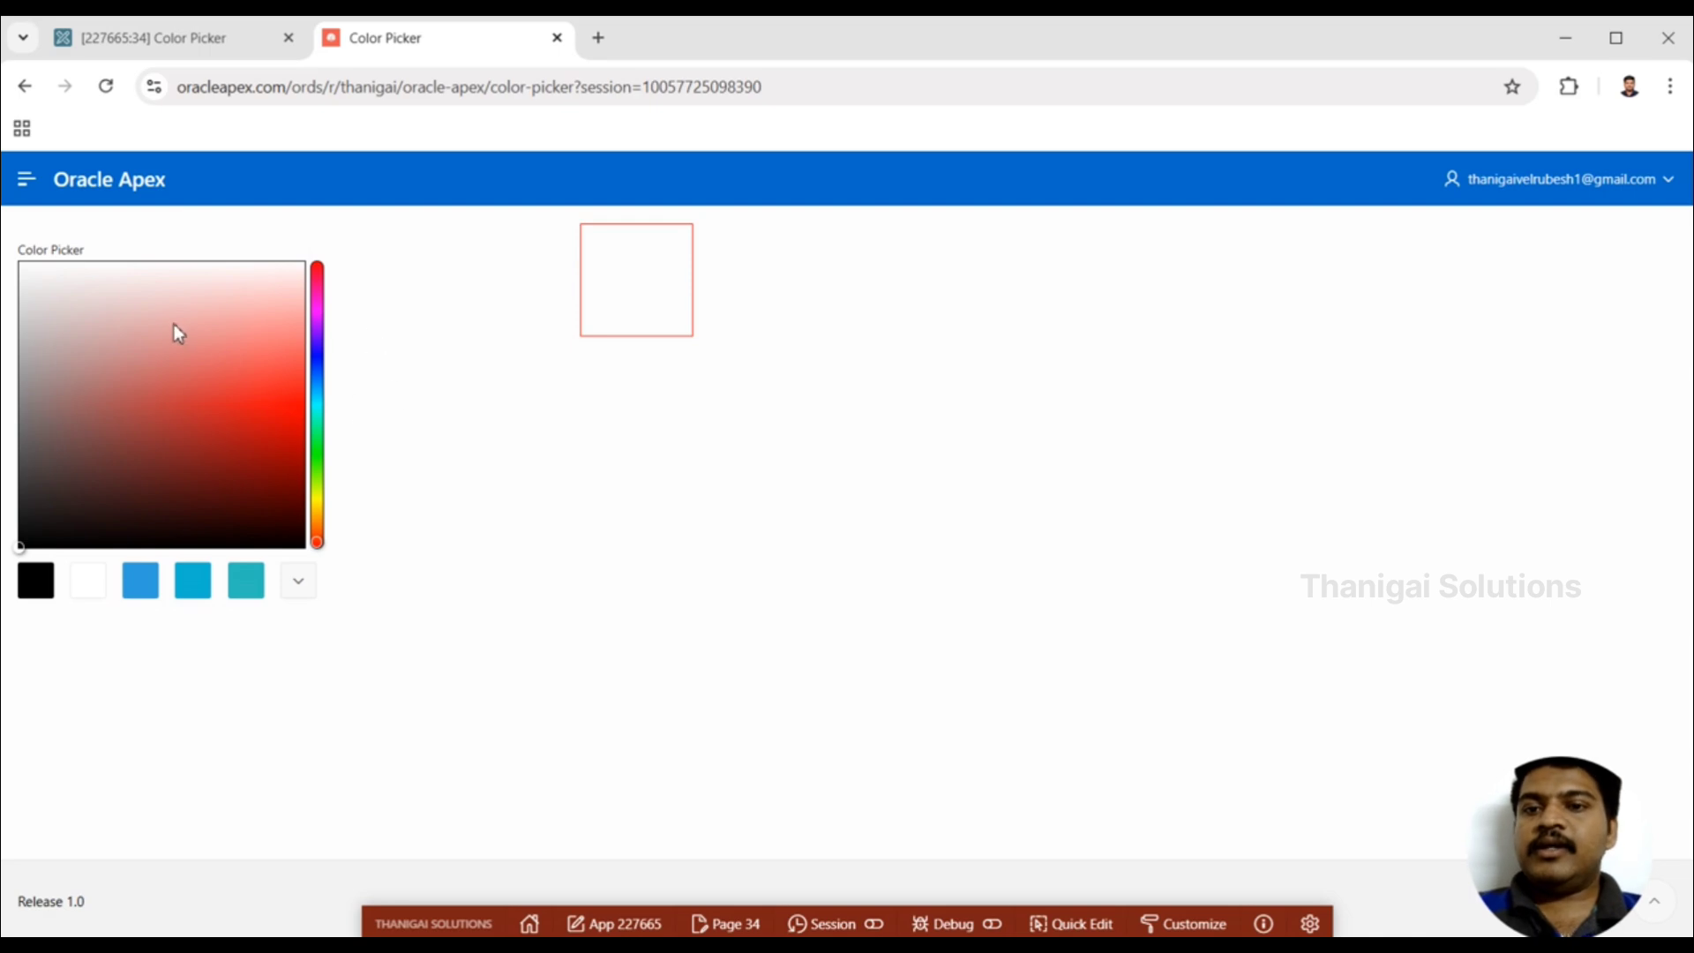
left_click(240, 37)
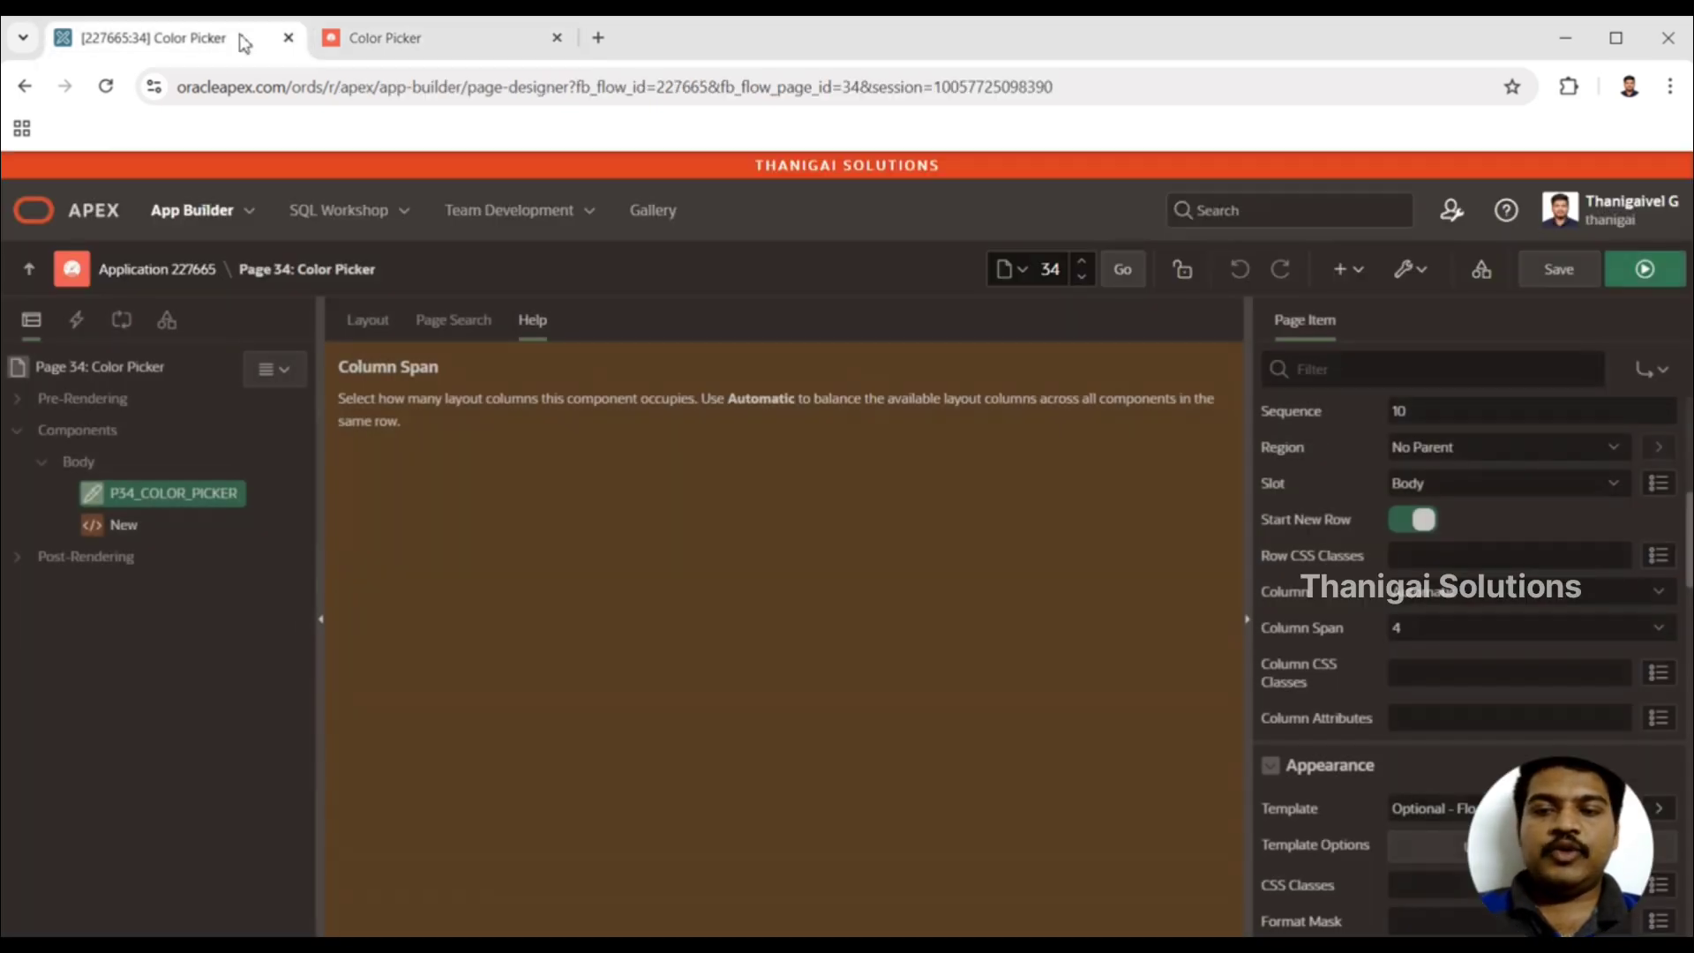
- Set the static content region's Top Margin template option to Medium, and try a dark red shade in the picker on the rerun page
left_click(124, 526)
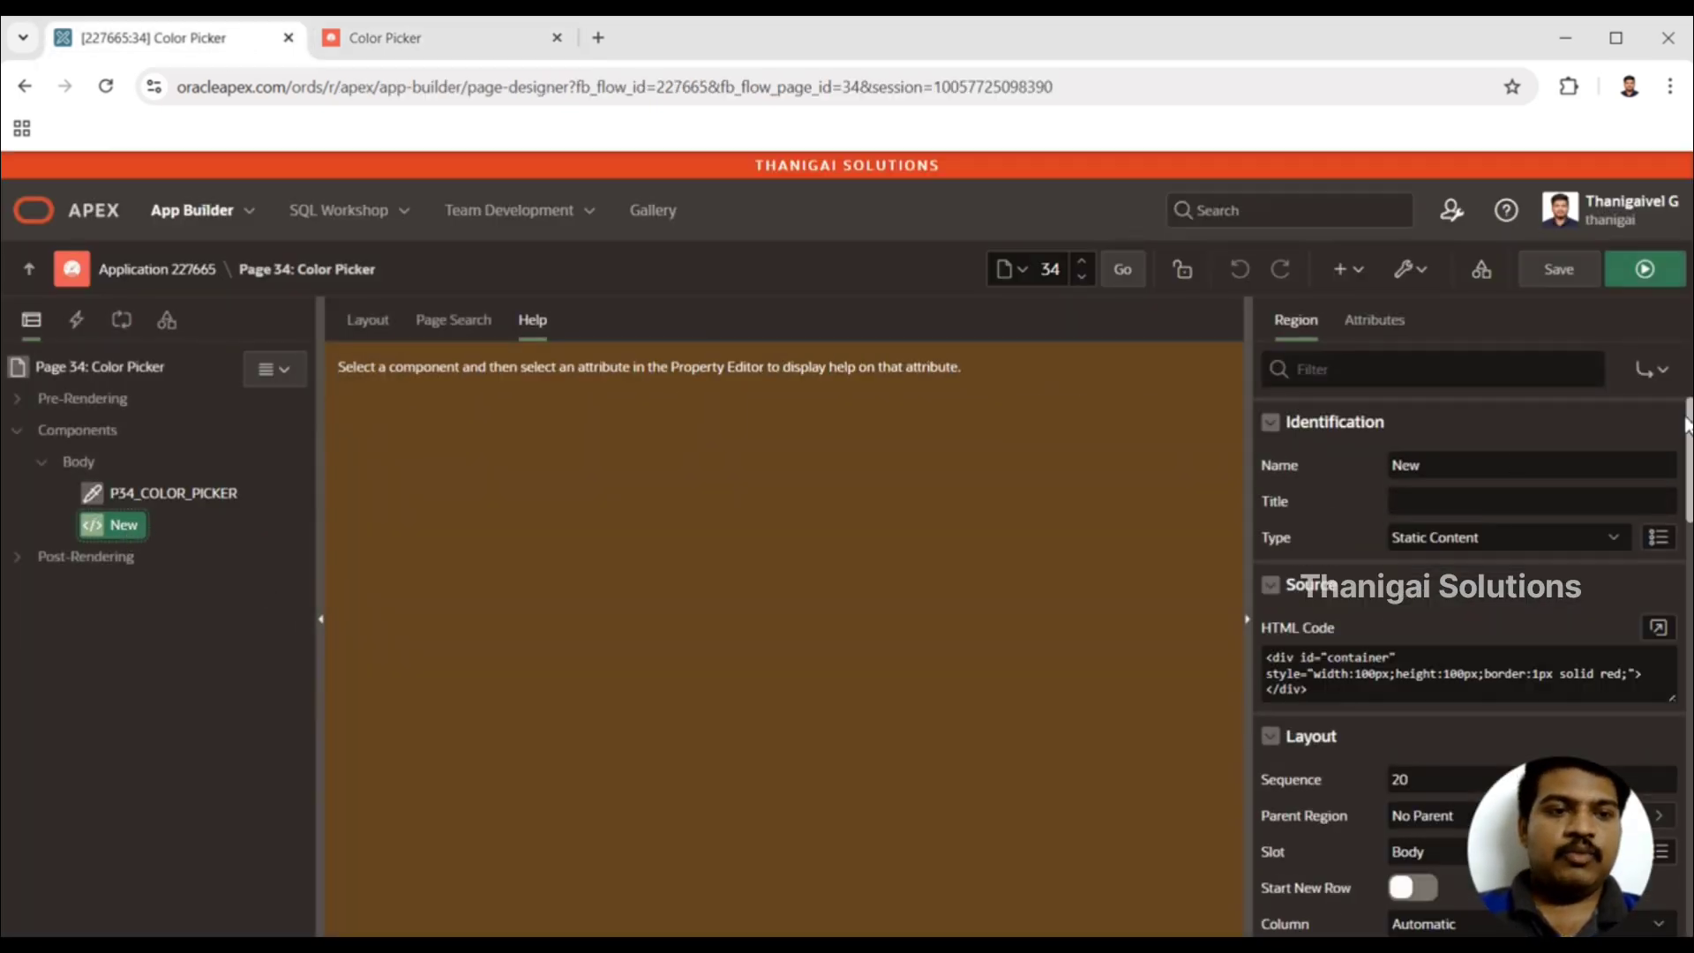
scroll(1569, 507, "down", 6)
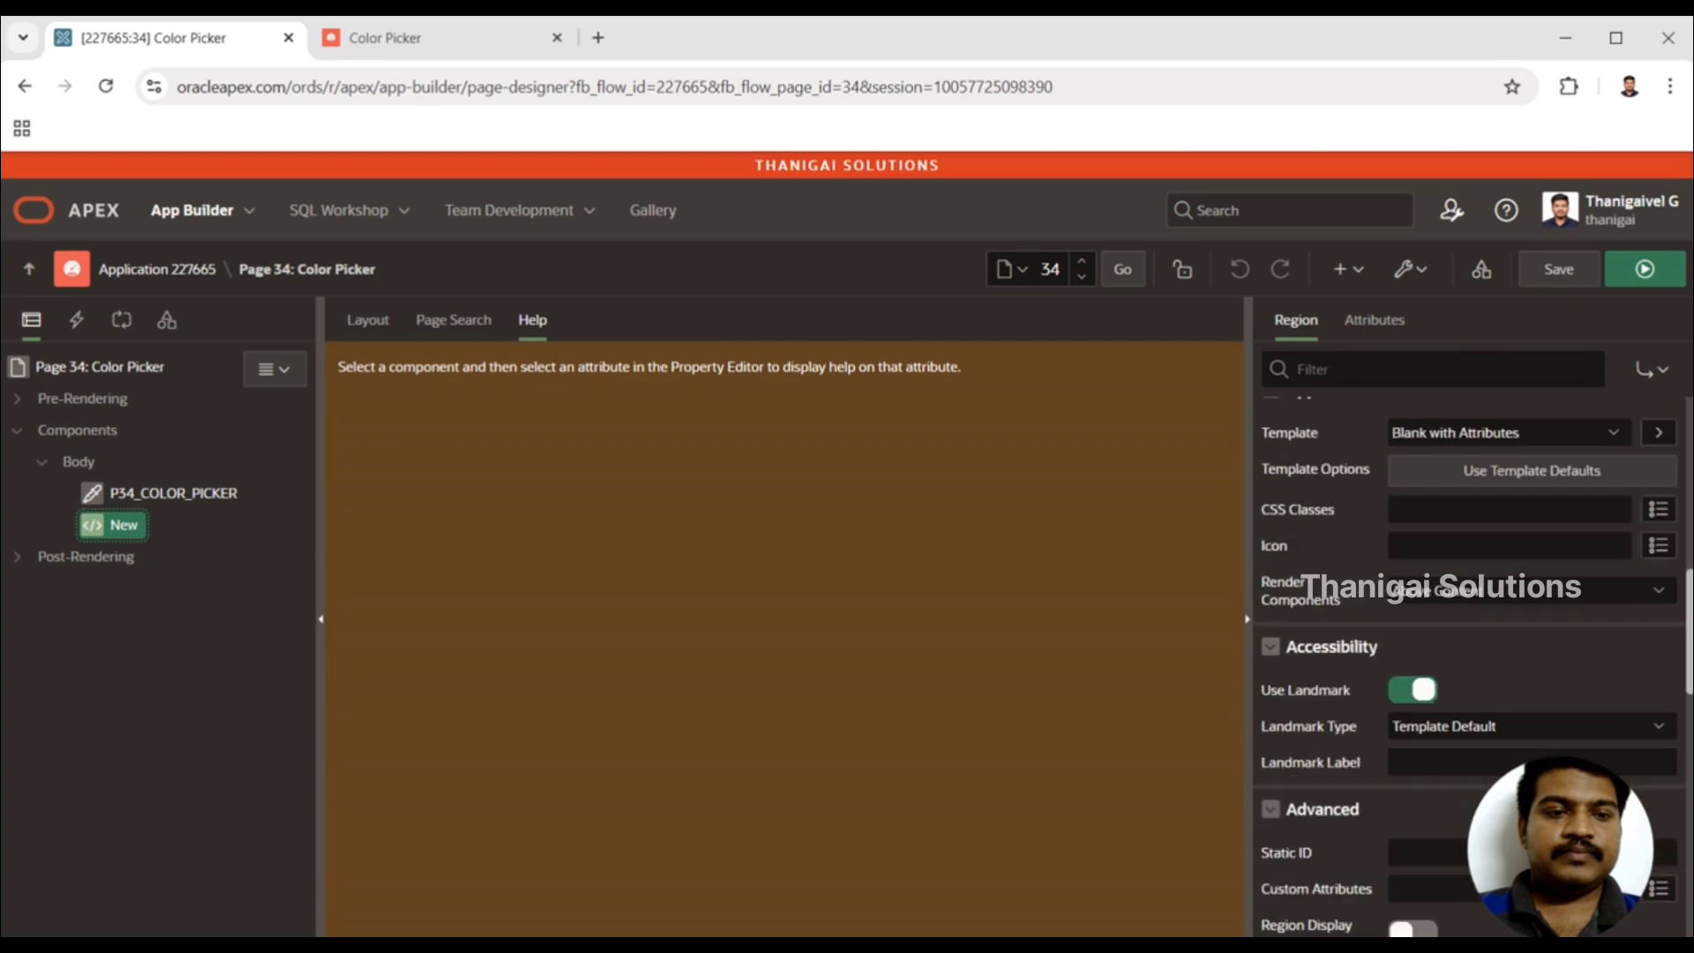
left_click(1569, 505)
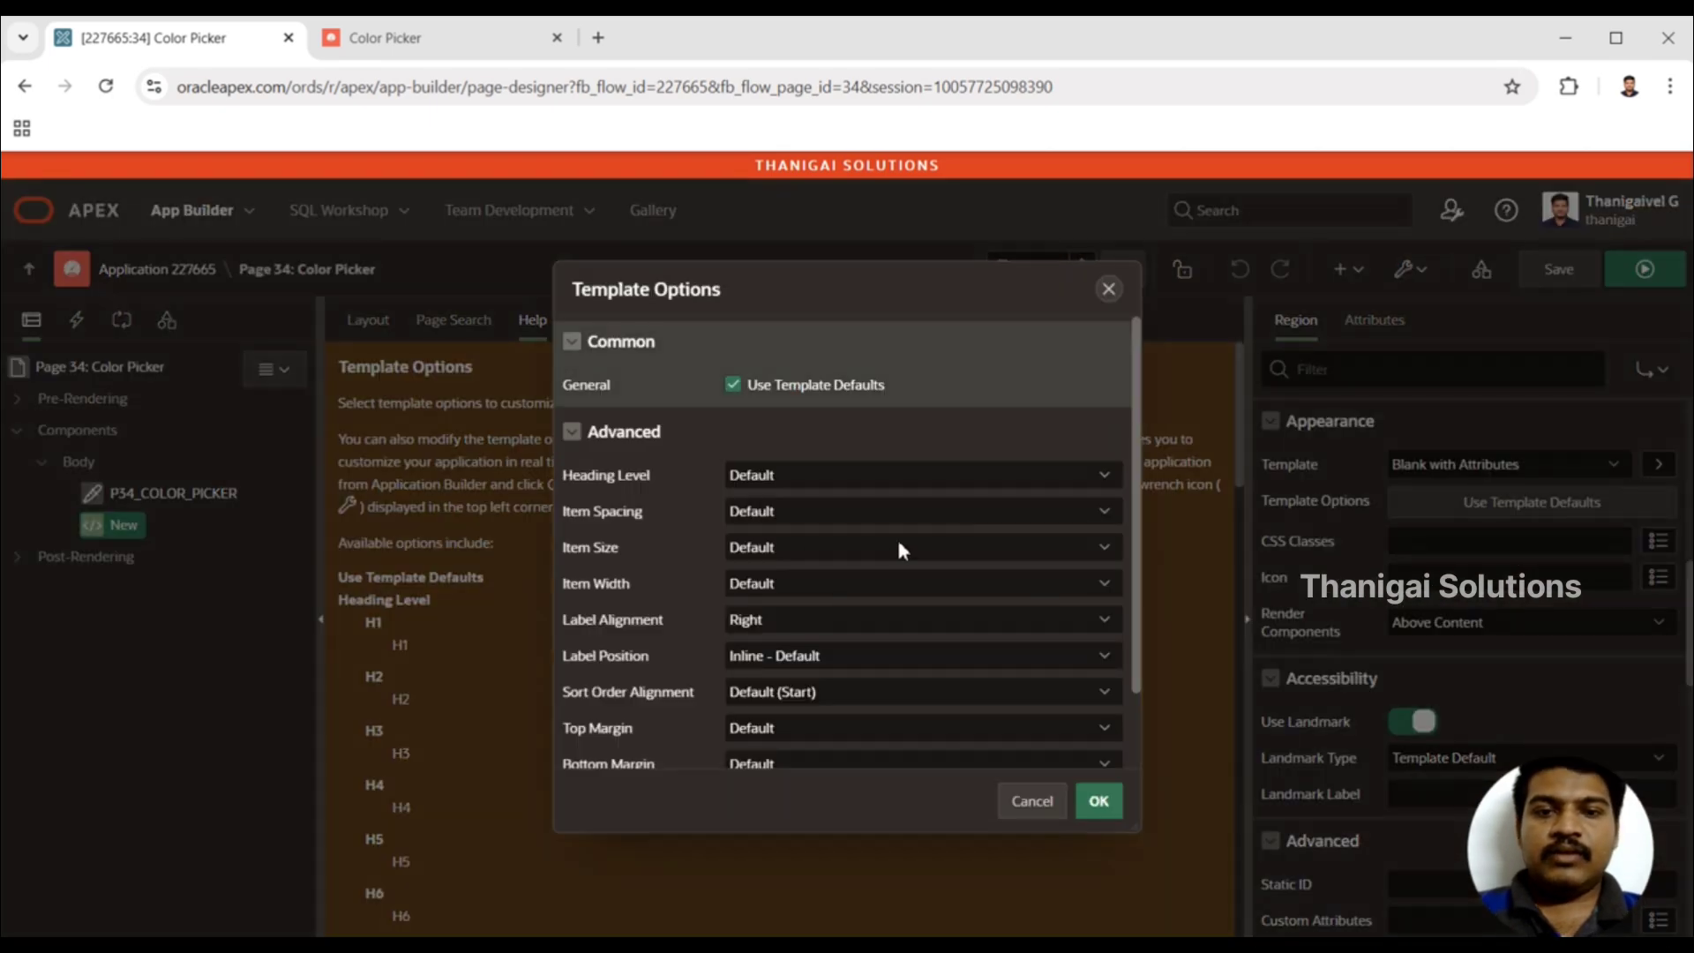
left_click(797, 727)
left_click(774, 833)
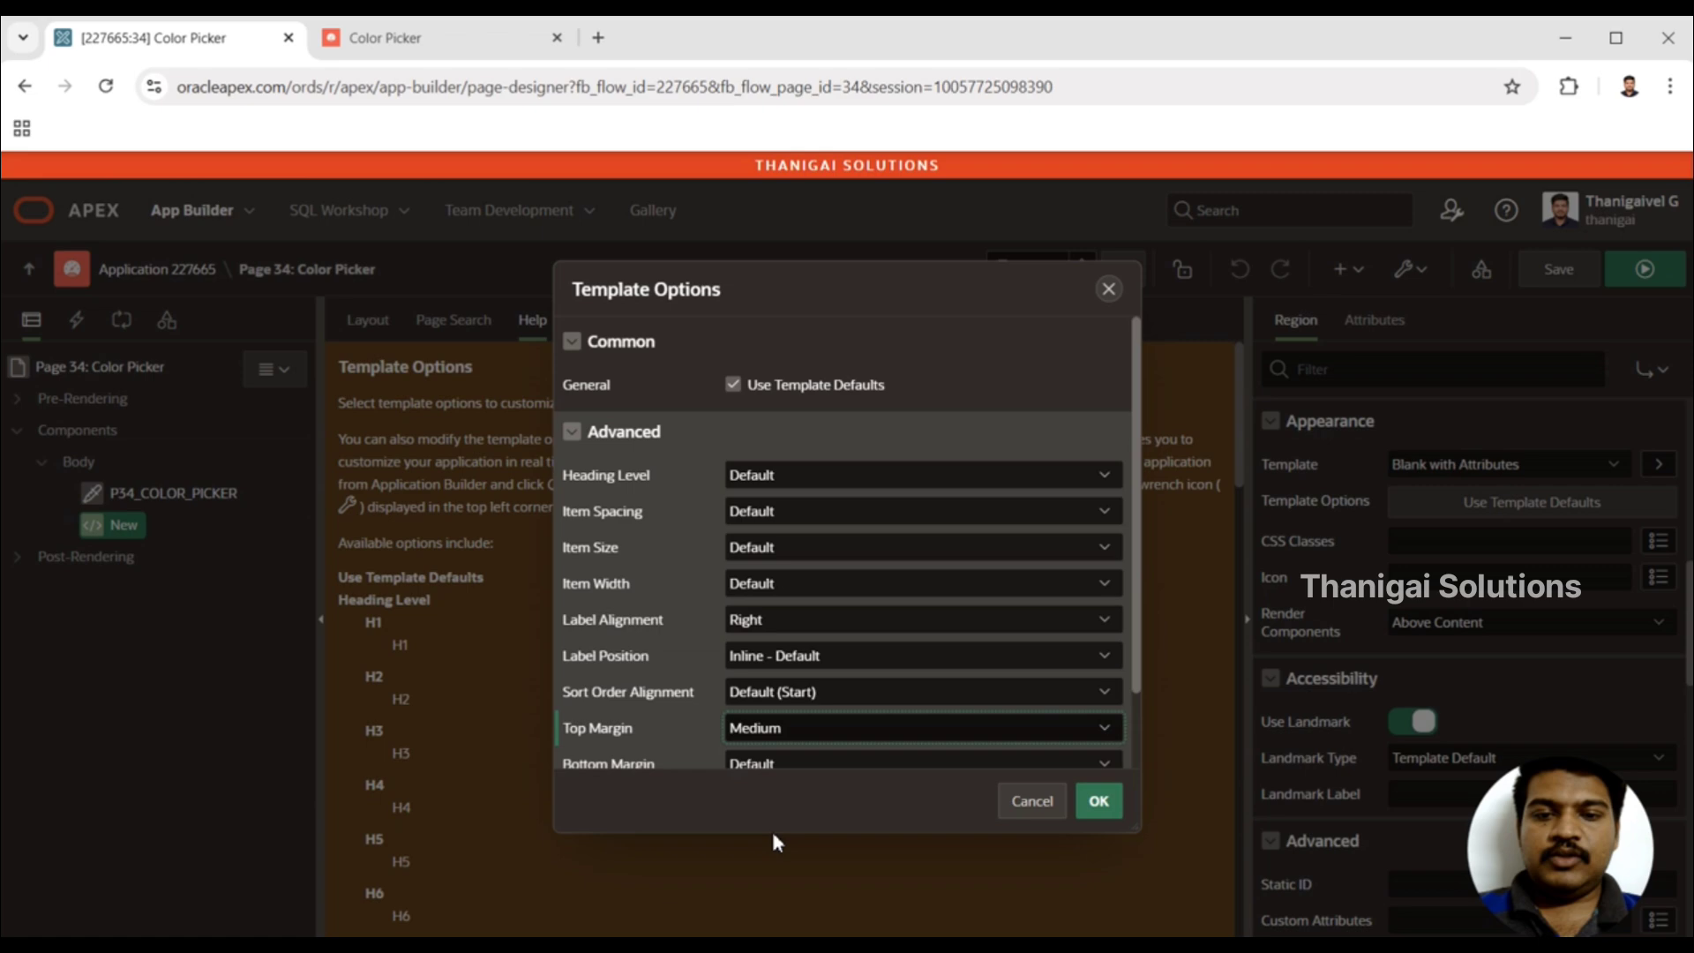
left_click(1097, 801)
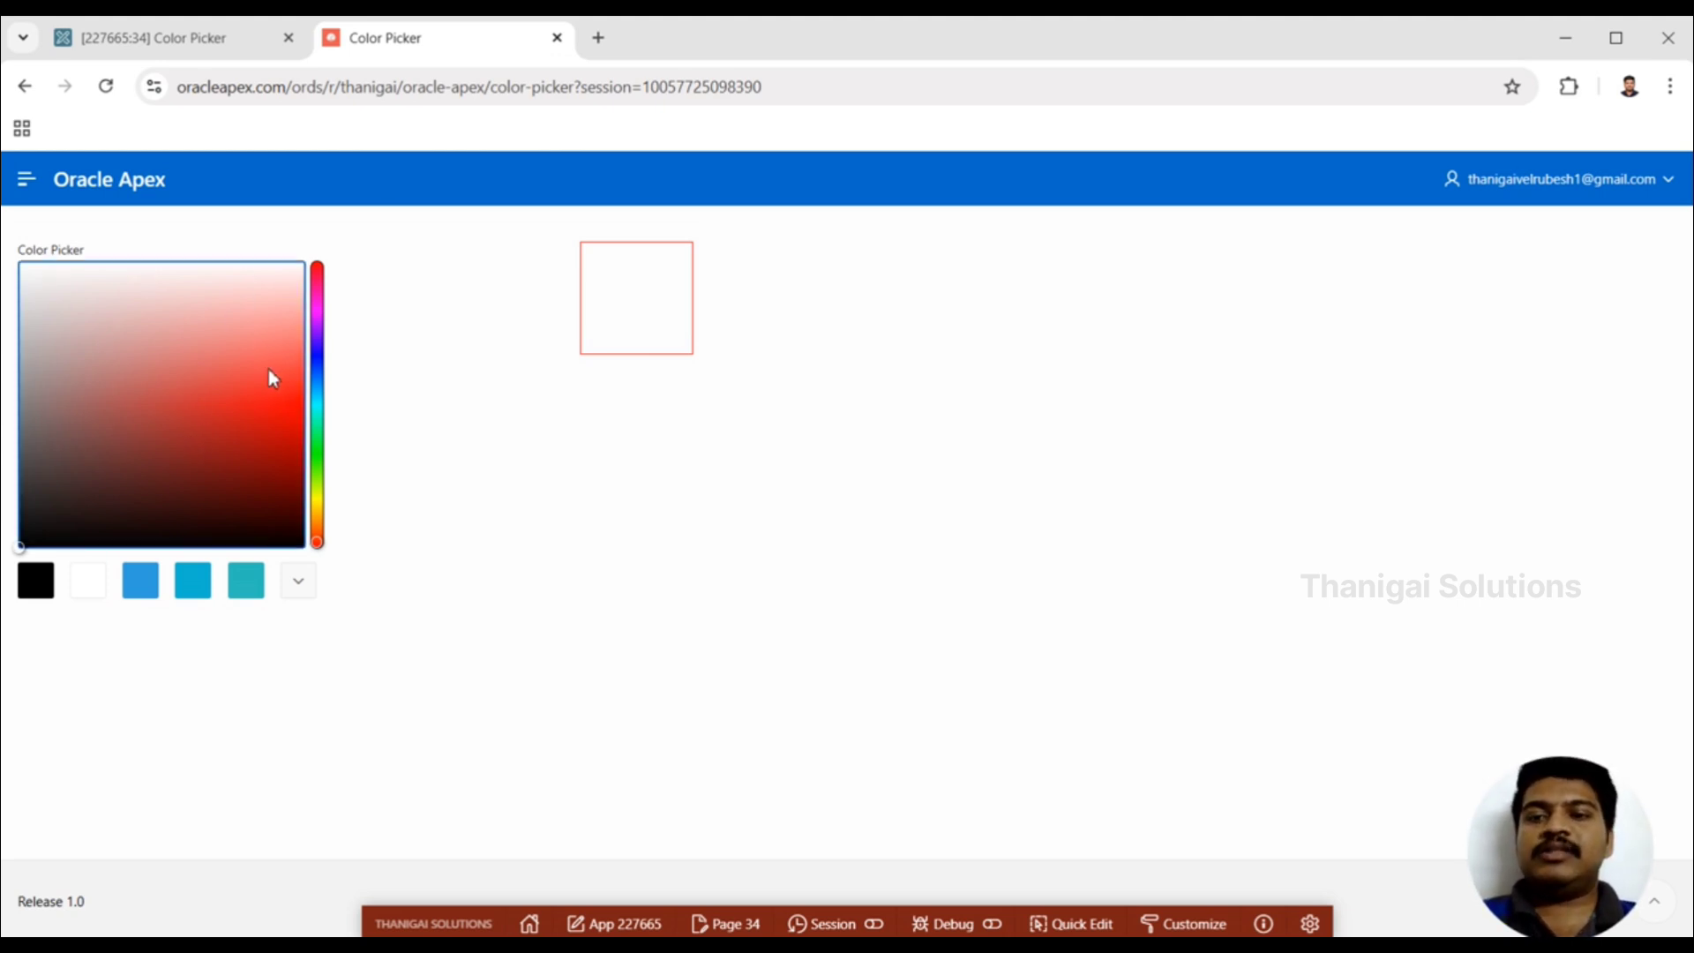
left_click(270, 459)
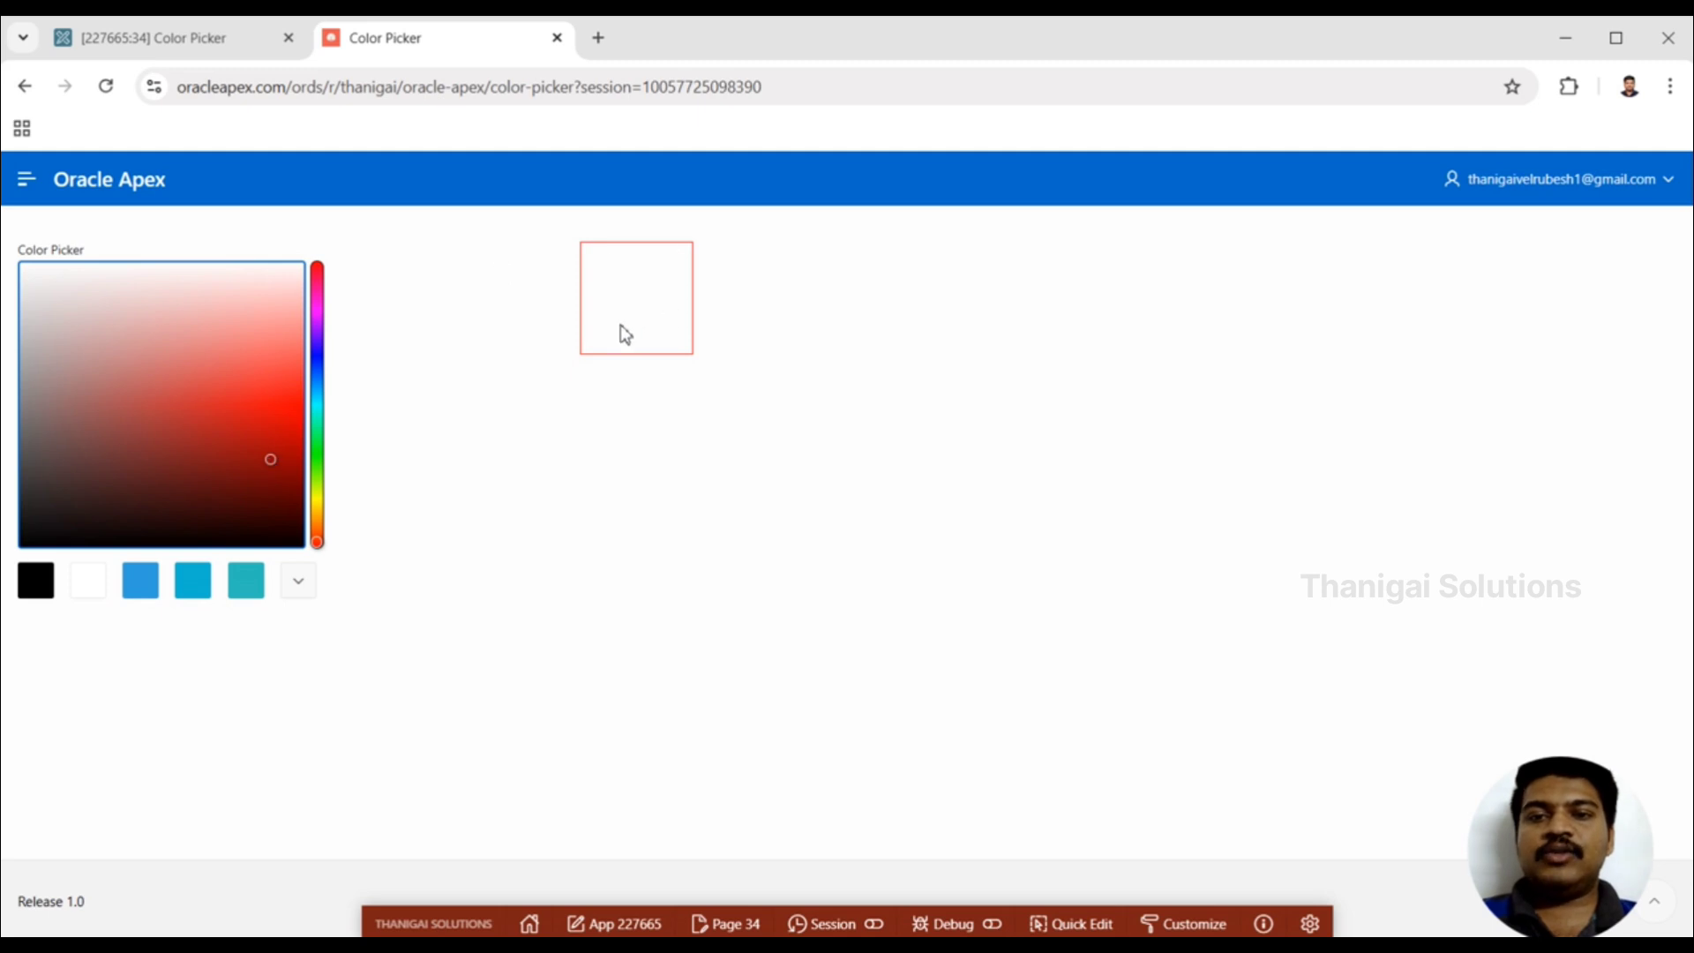
left_click(226, 55)
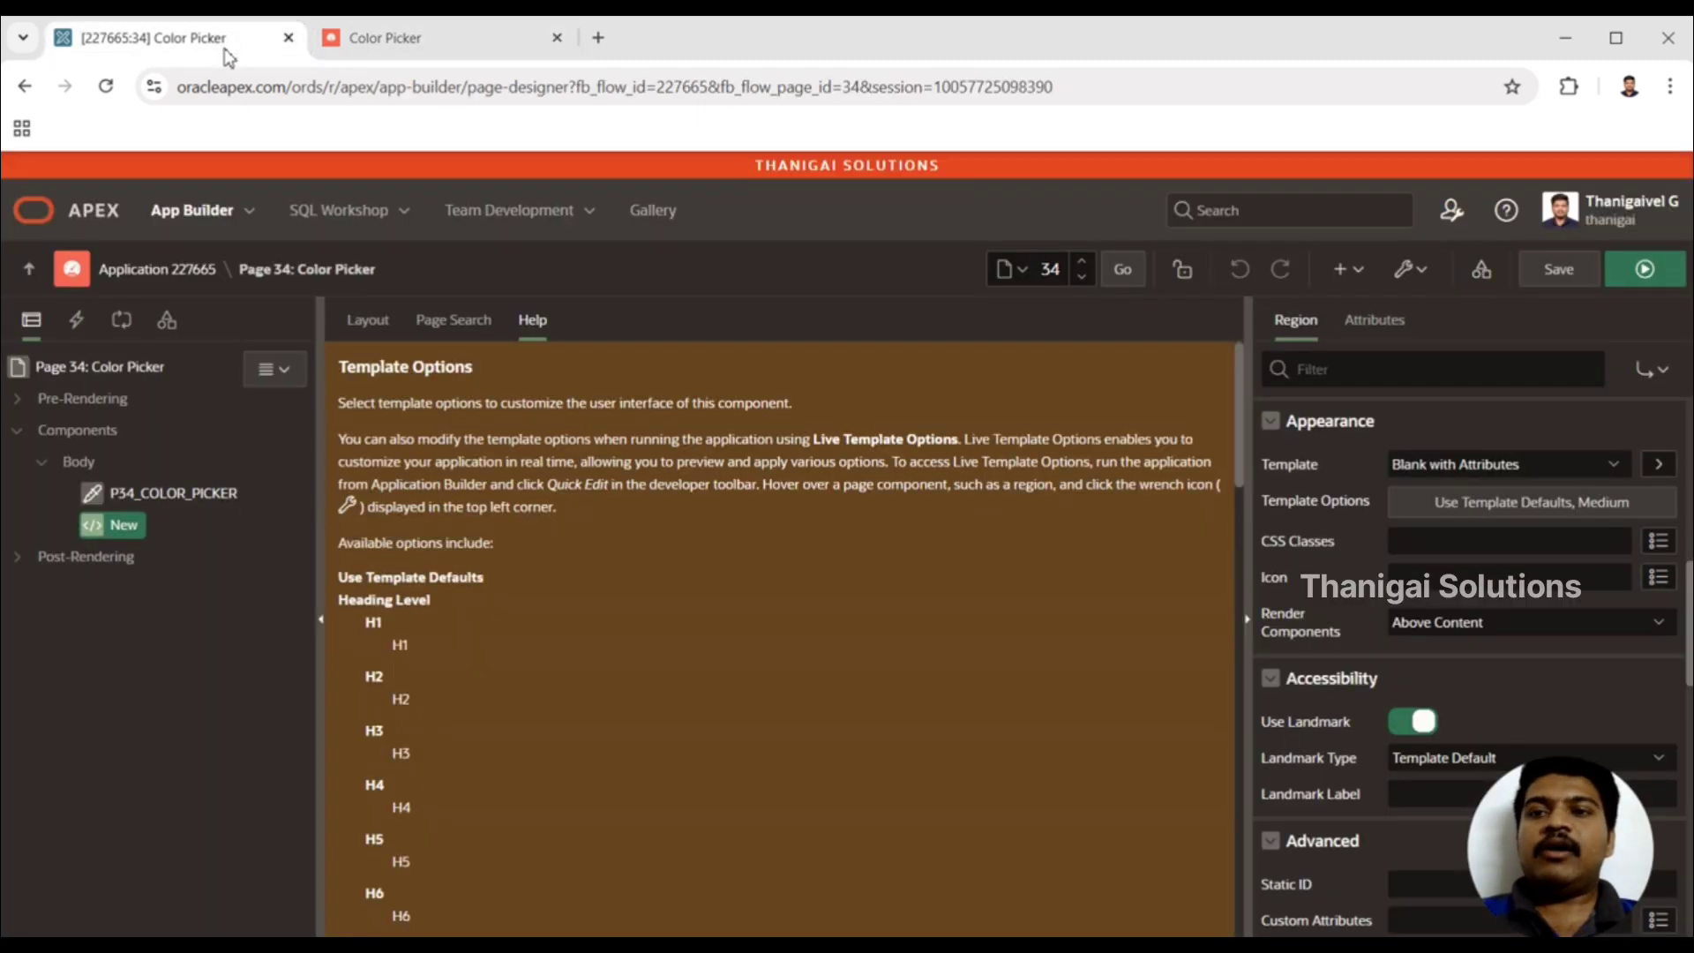
- Back in Page Designer, create a dynamic action on the P34_COLOR_PICKER item
left_click(172, 499)
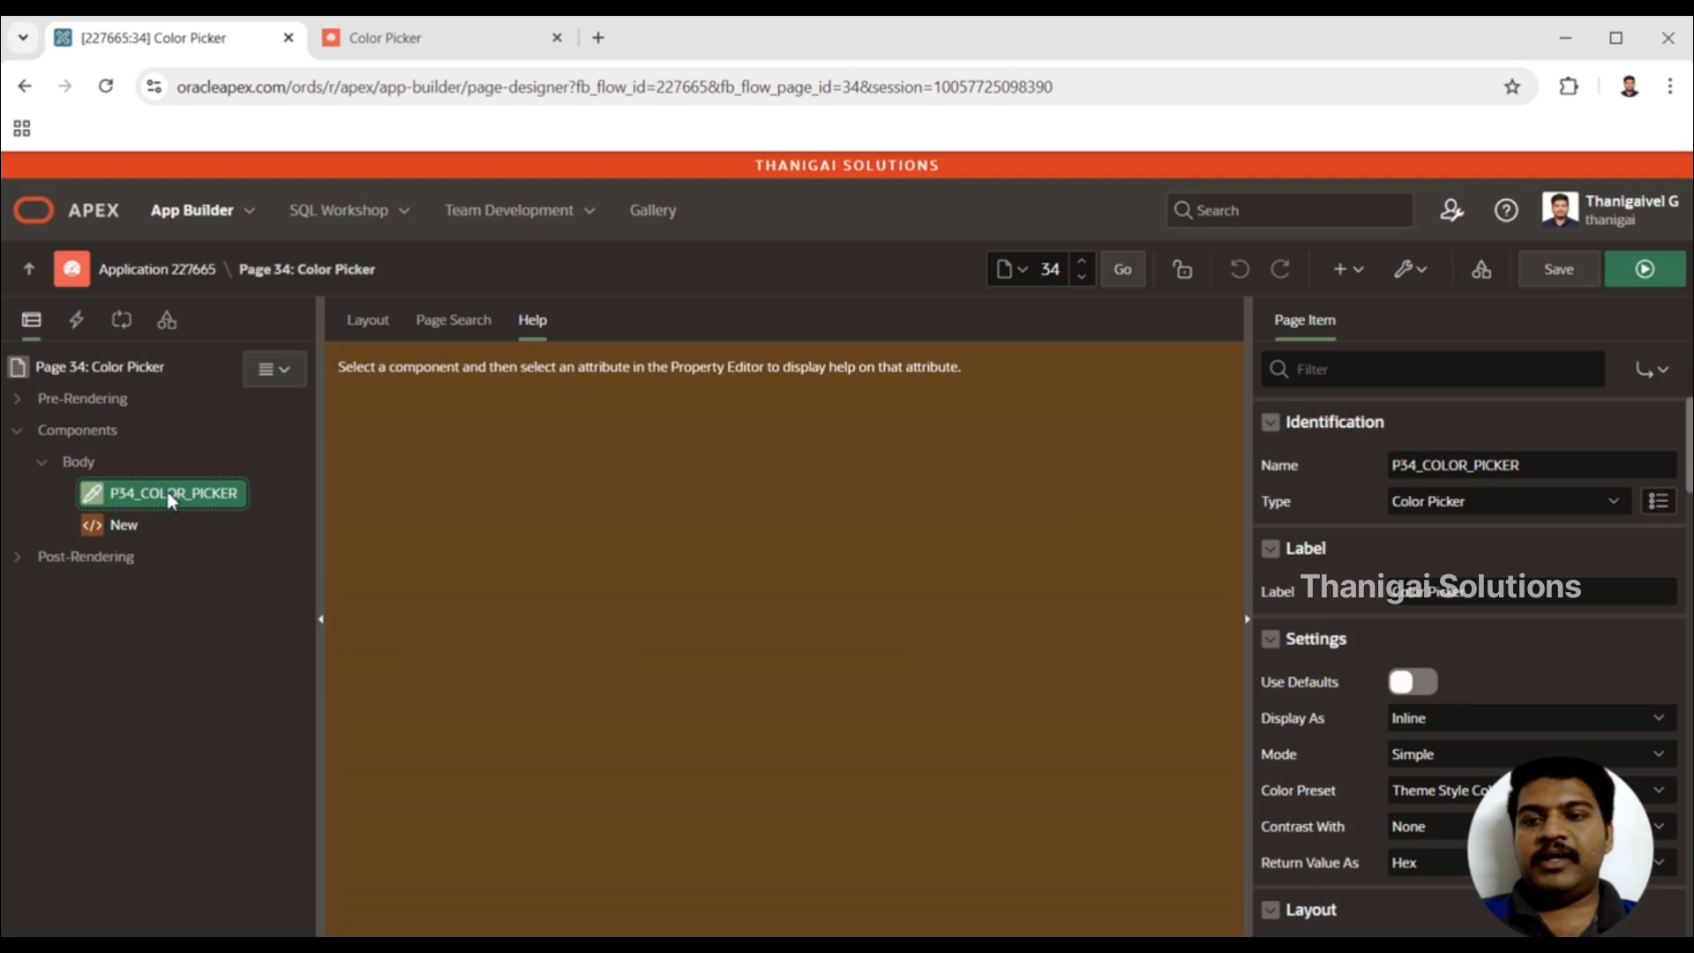
right_click(172, 500)
left_click(219, 486)
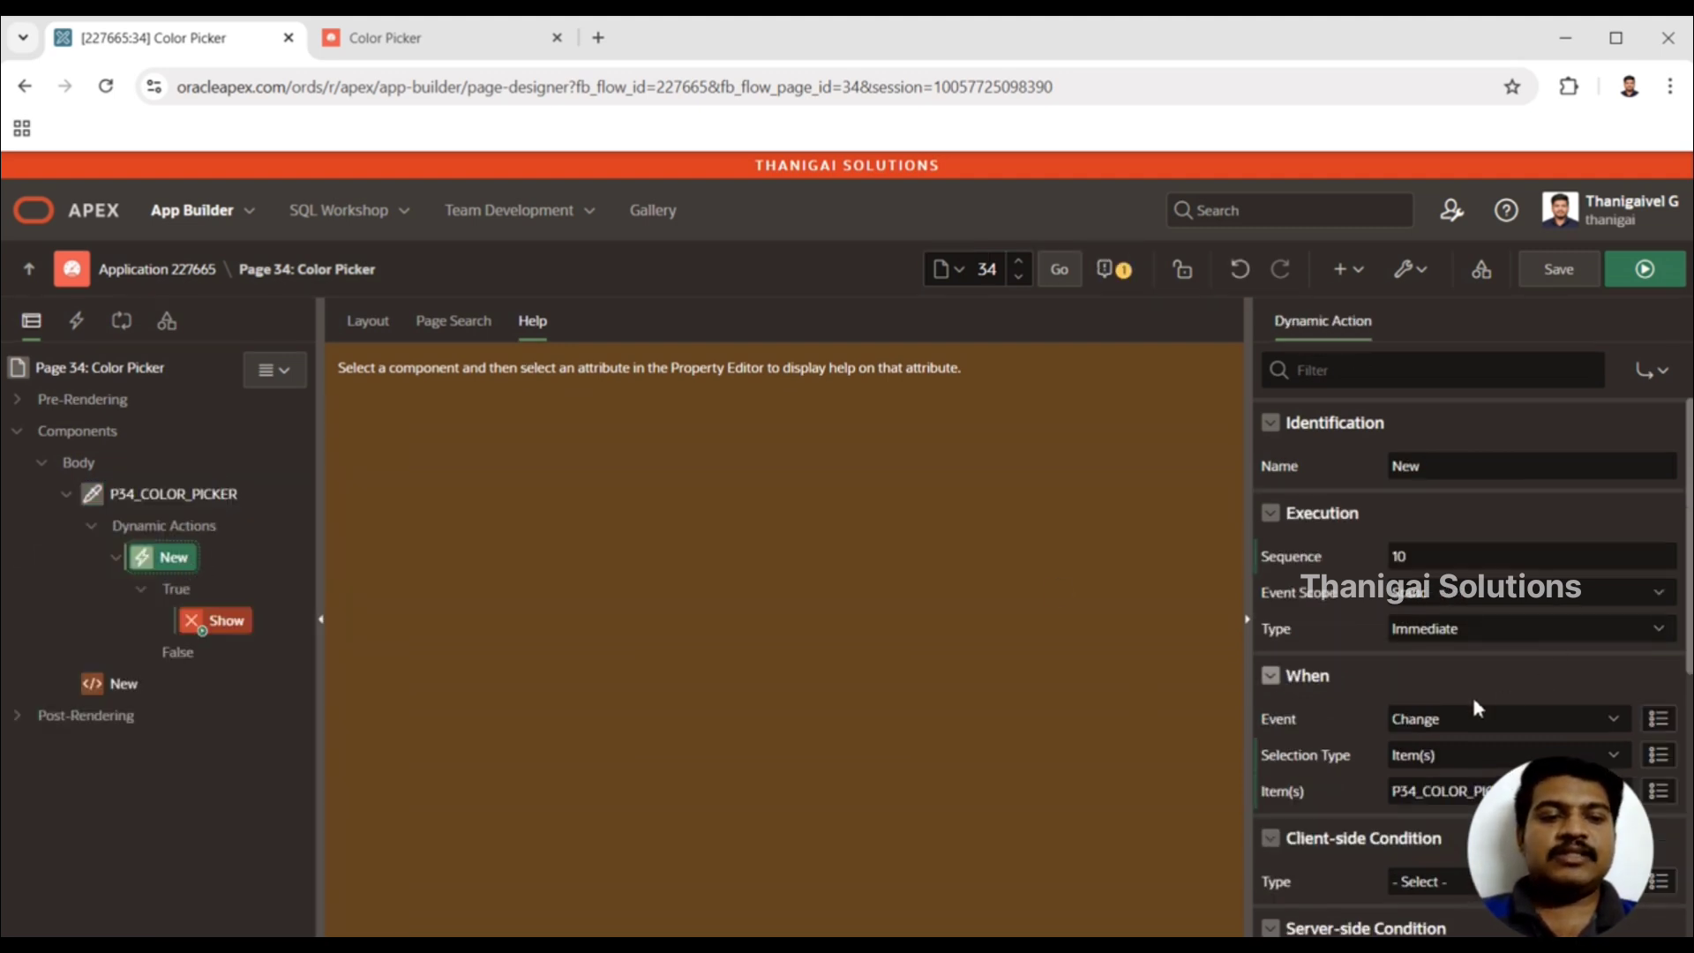
- Change the dynamic action's true action to Execute JavaScript Code
left_click(224, 627)
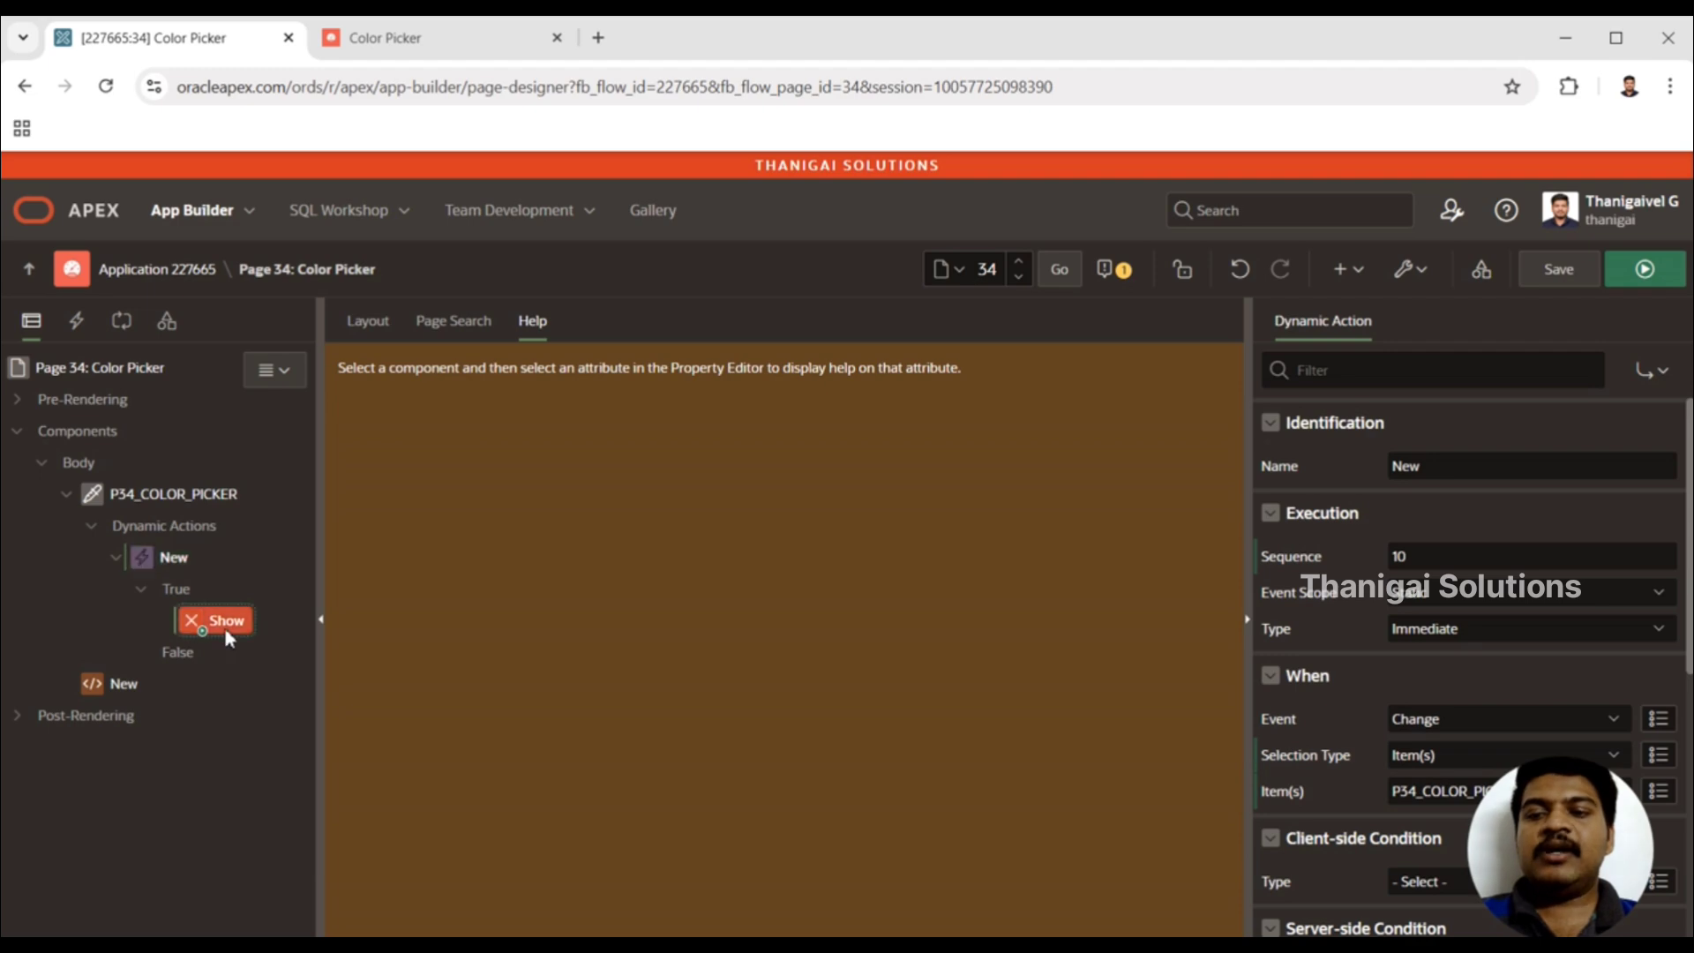
left_click(1484, 506)
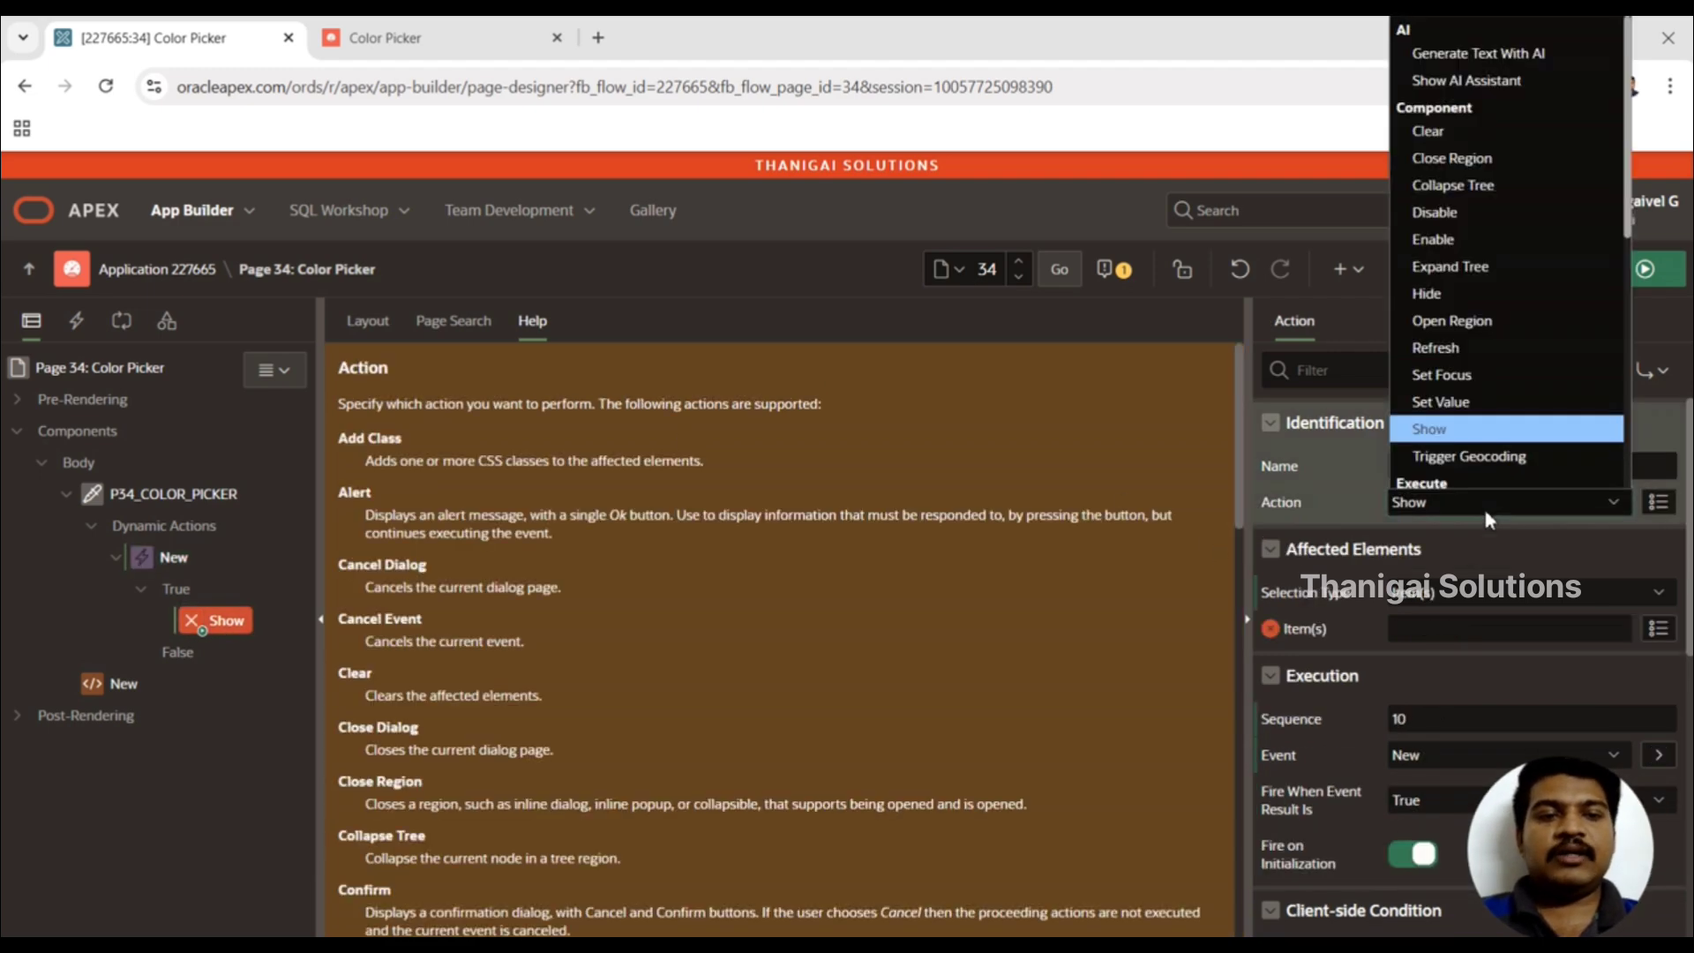
key("Down")
key("Down")
key("Down")
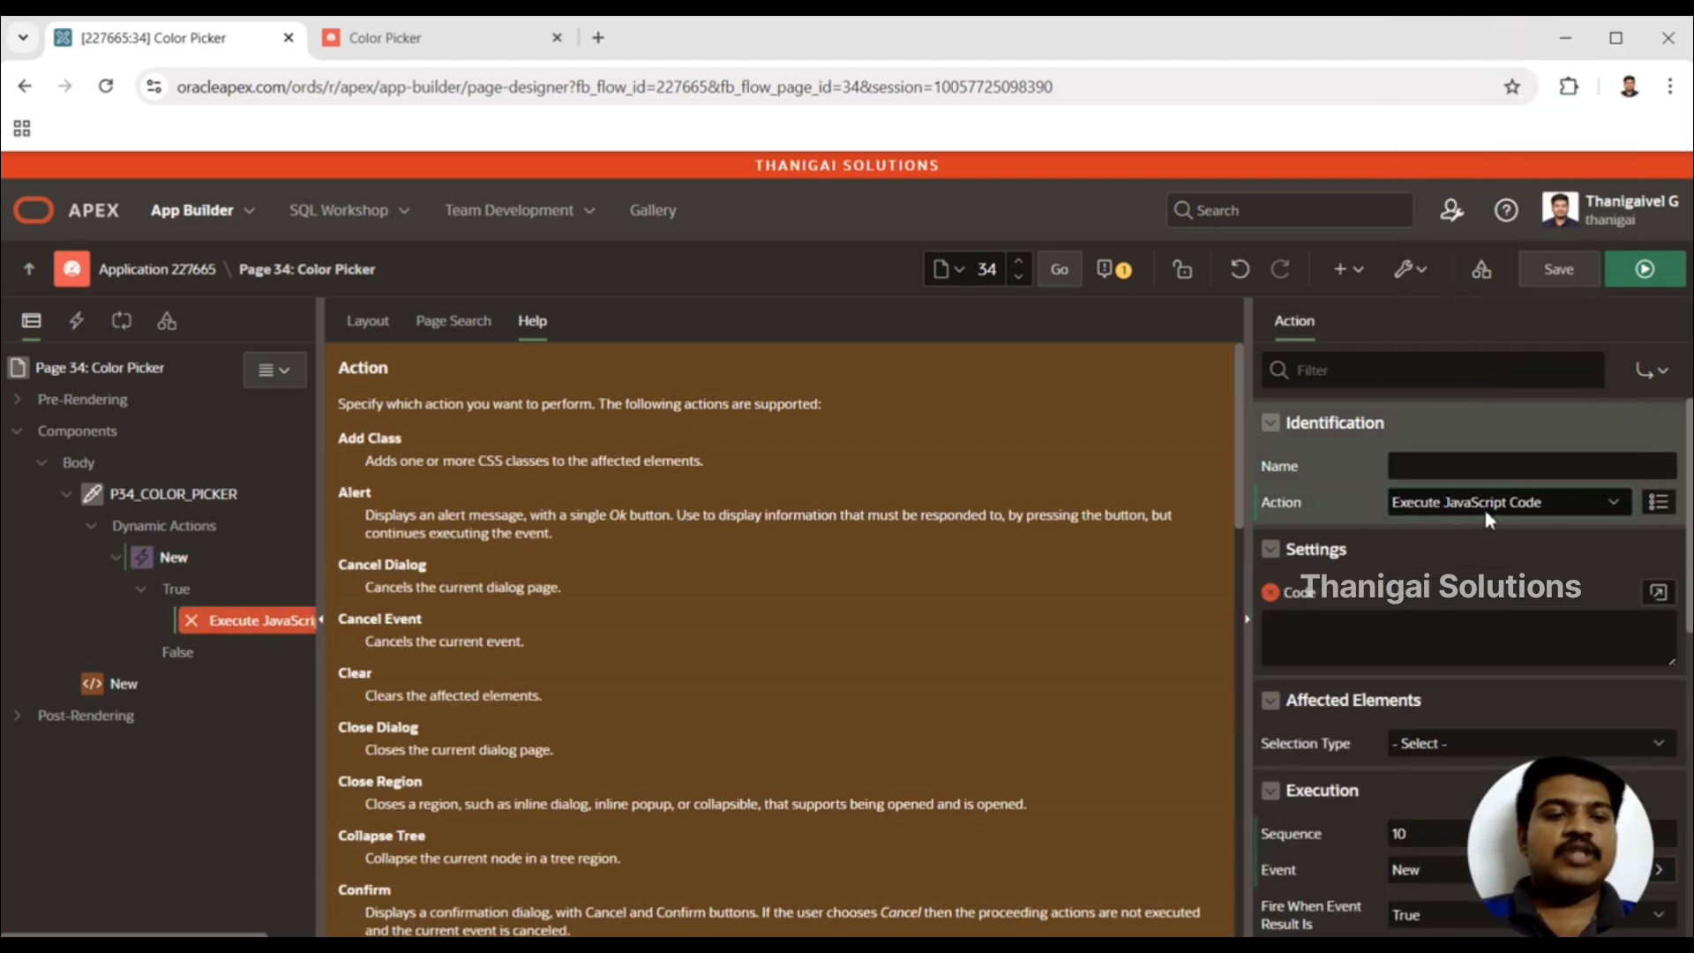
- Enter document.getElementById("container") as the action's JavaScript code and accept it
left_click(1658, 591)
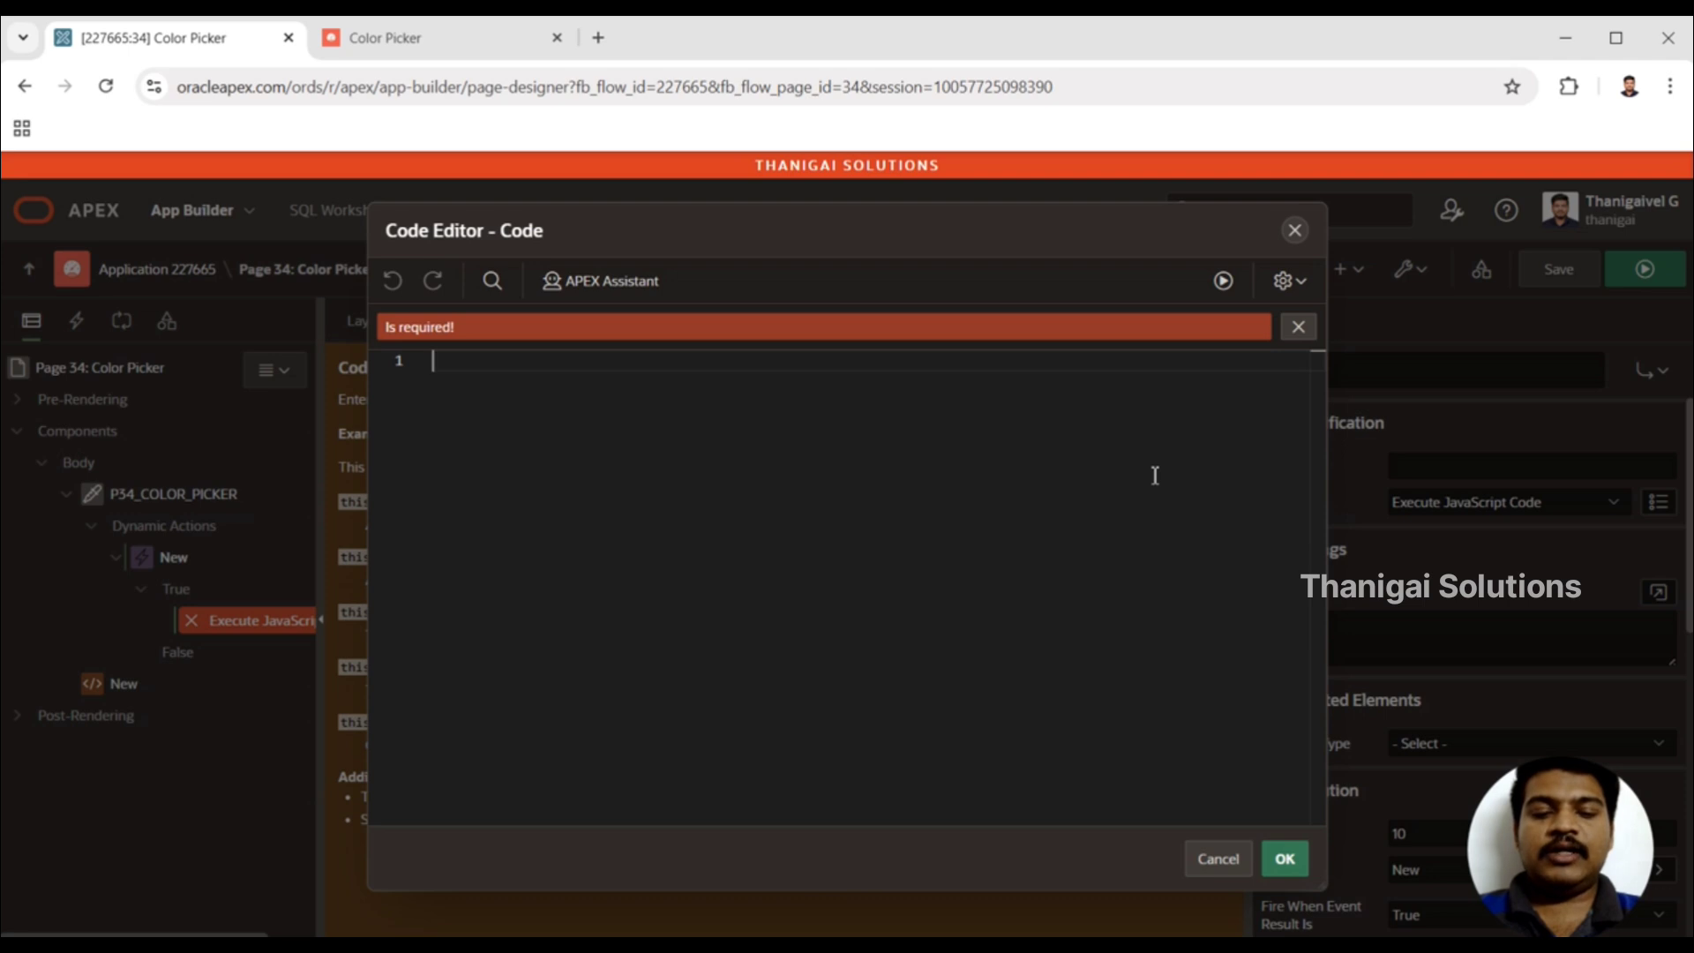
type("doc")
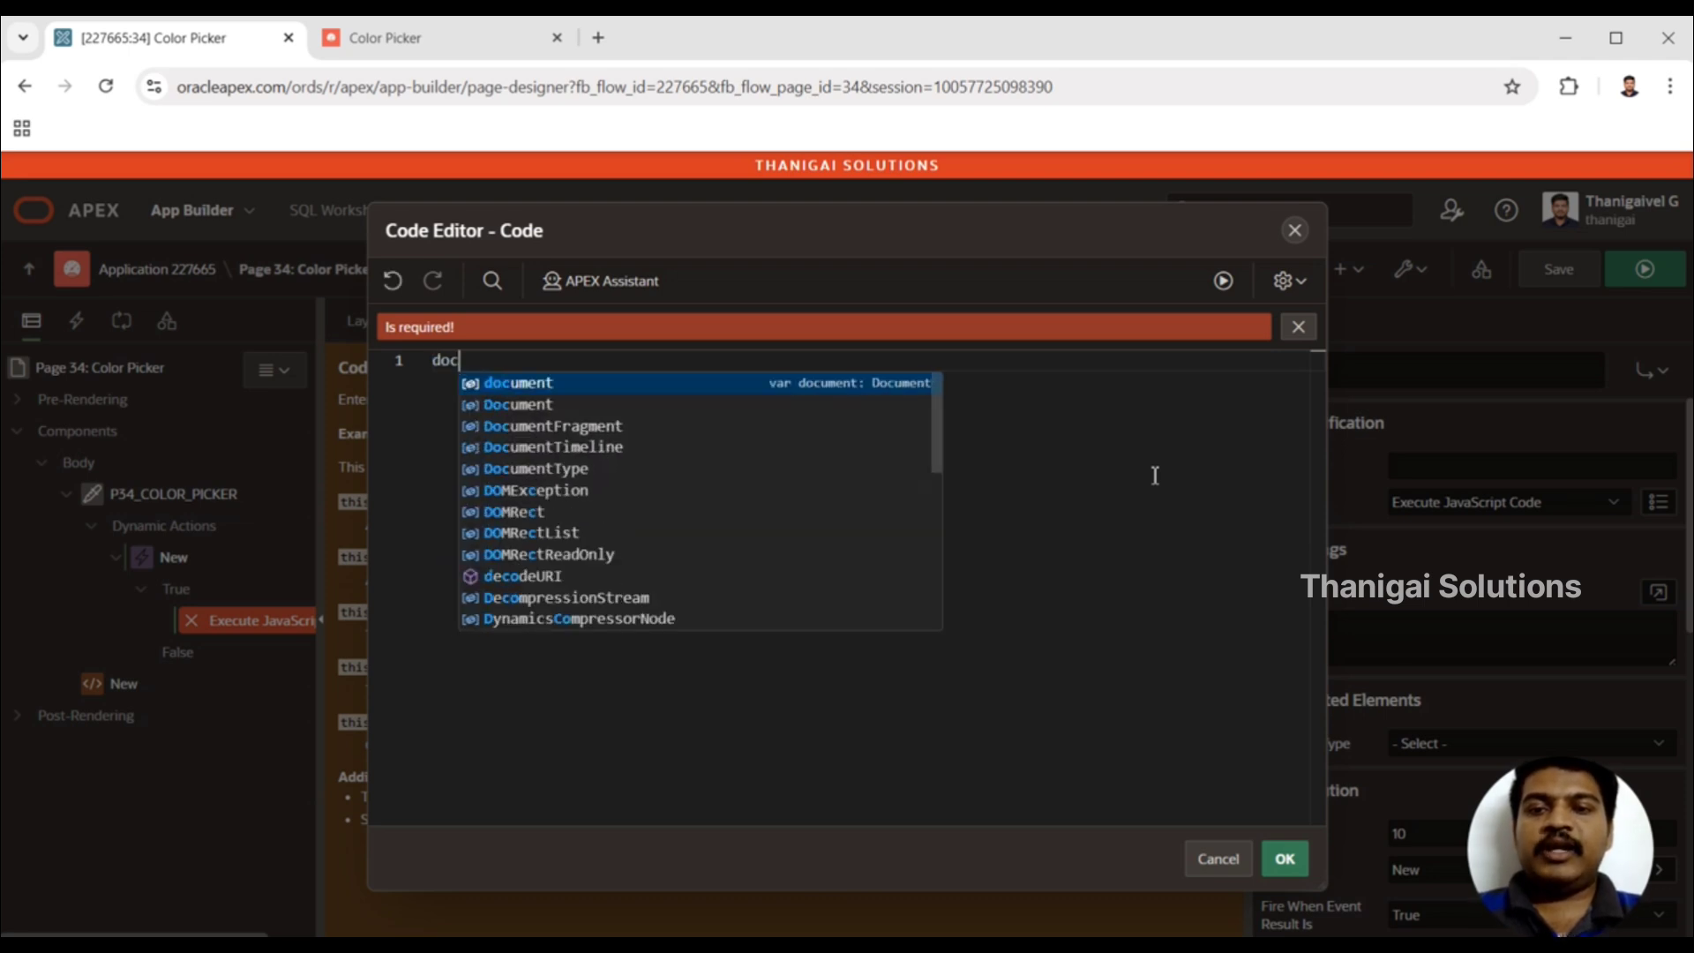
type("ument.ge")
key("Down")
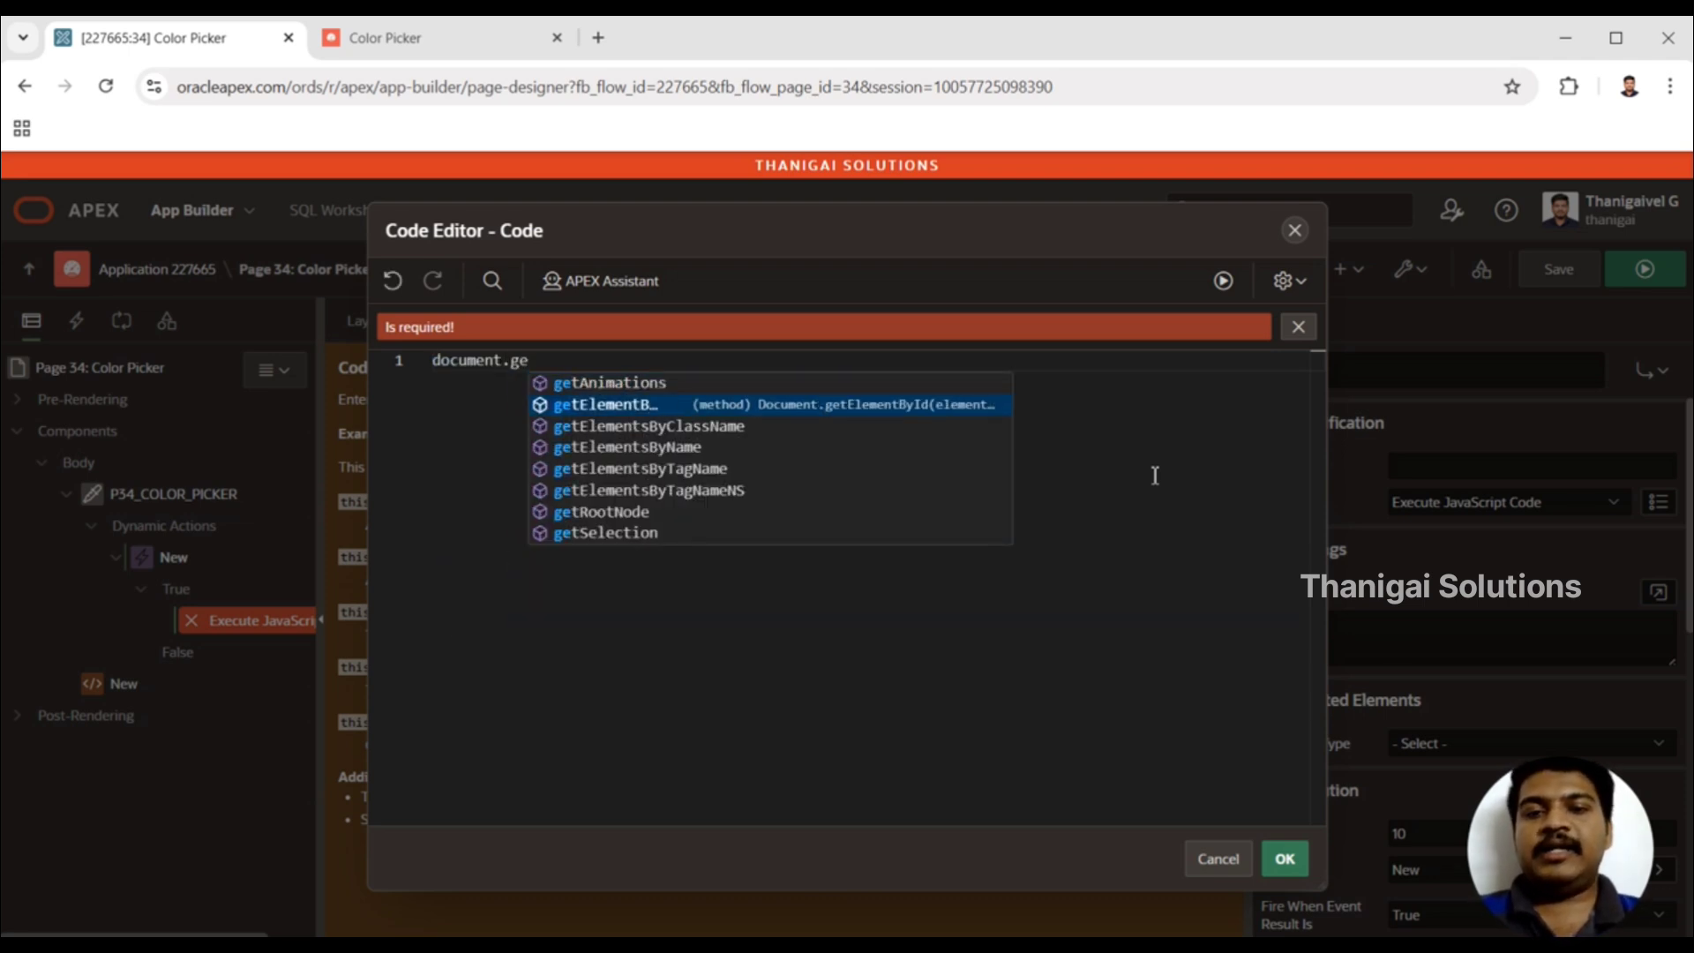
key("Return")
type("(")
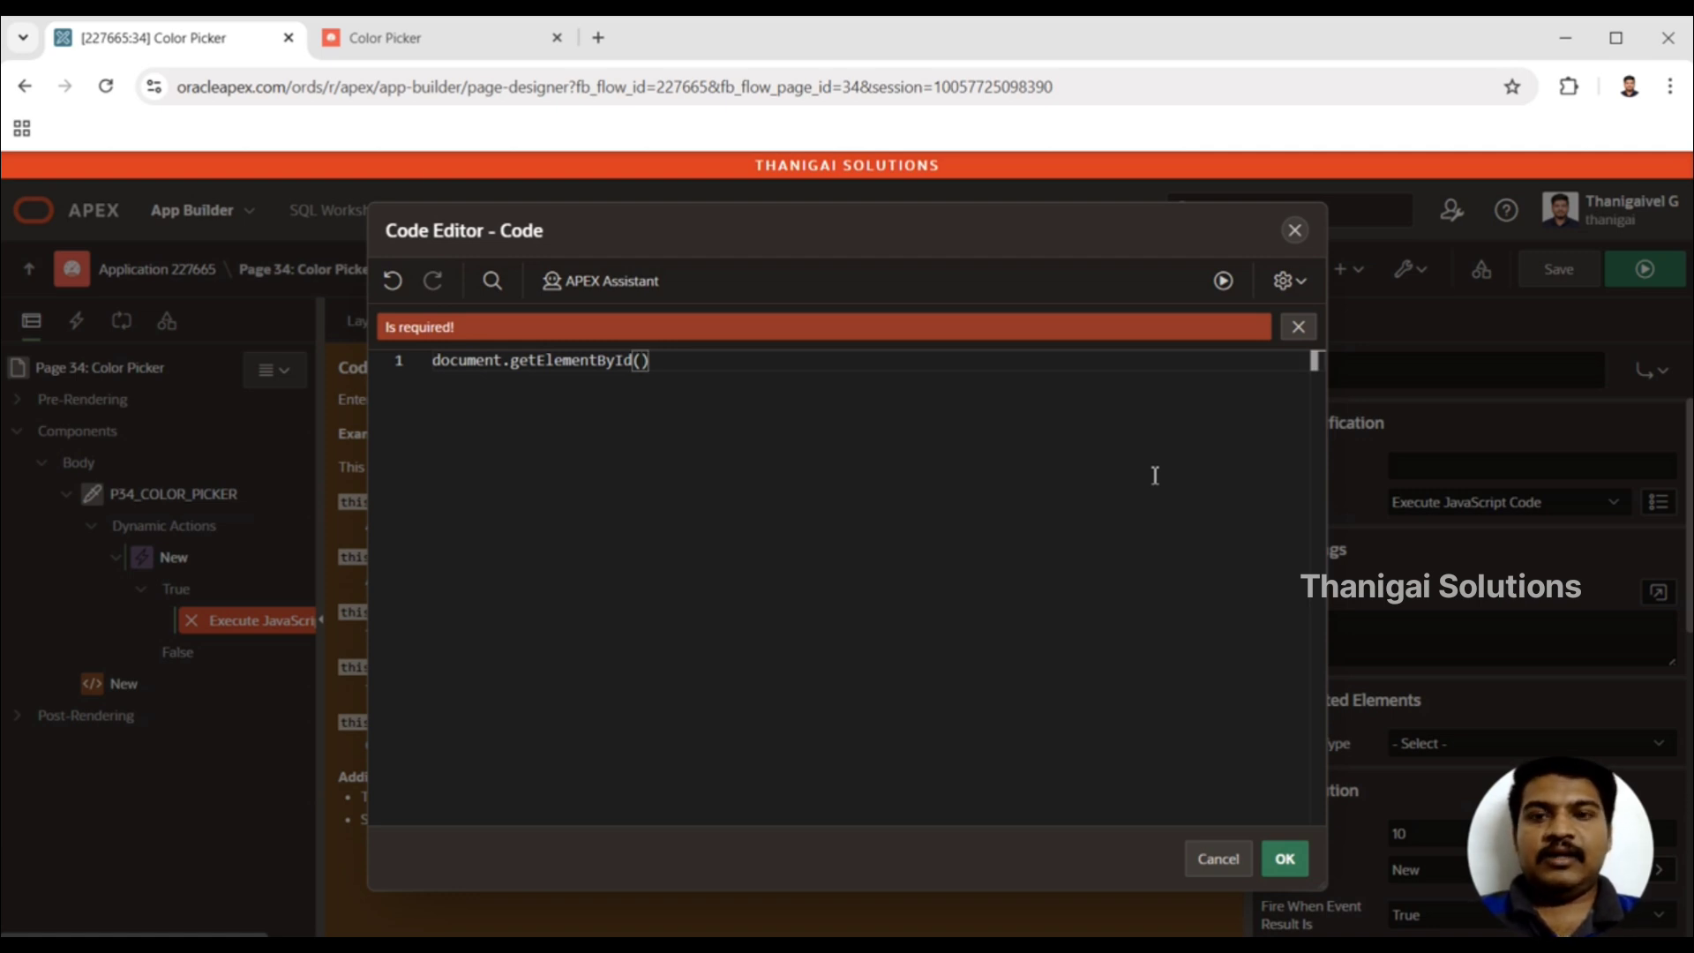
type("\"")
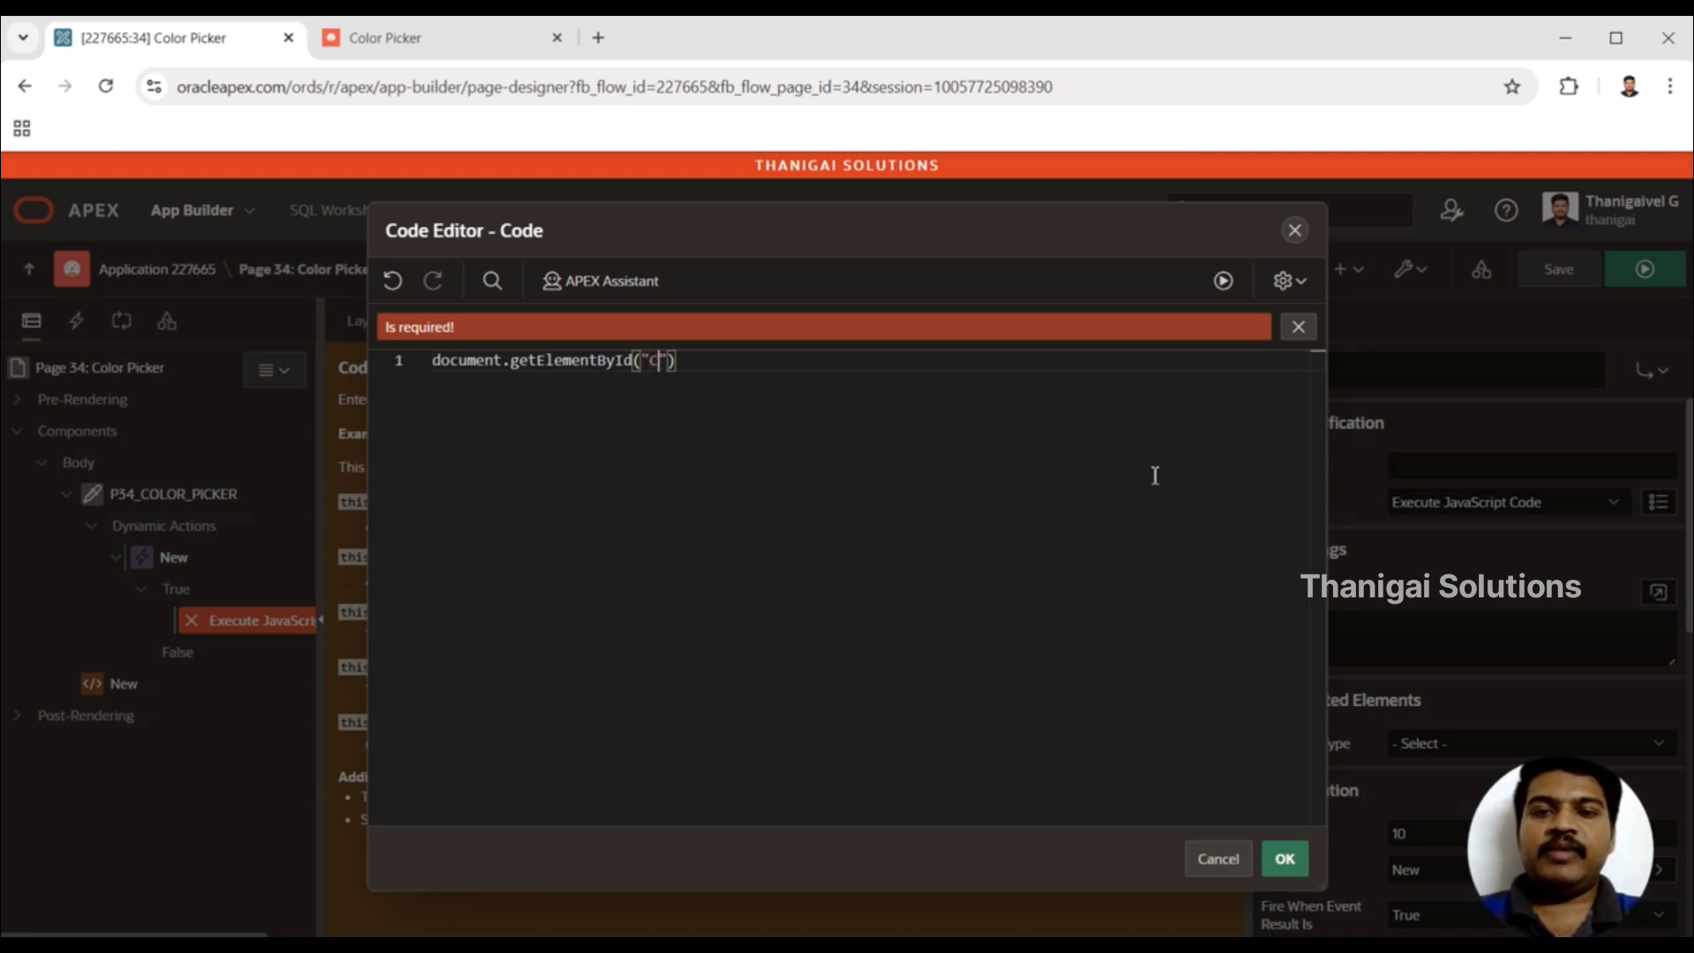
type("container\"")
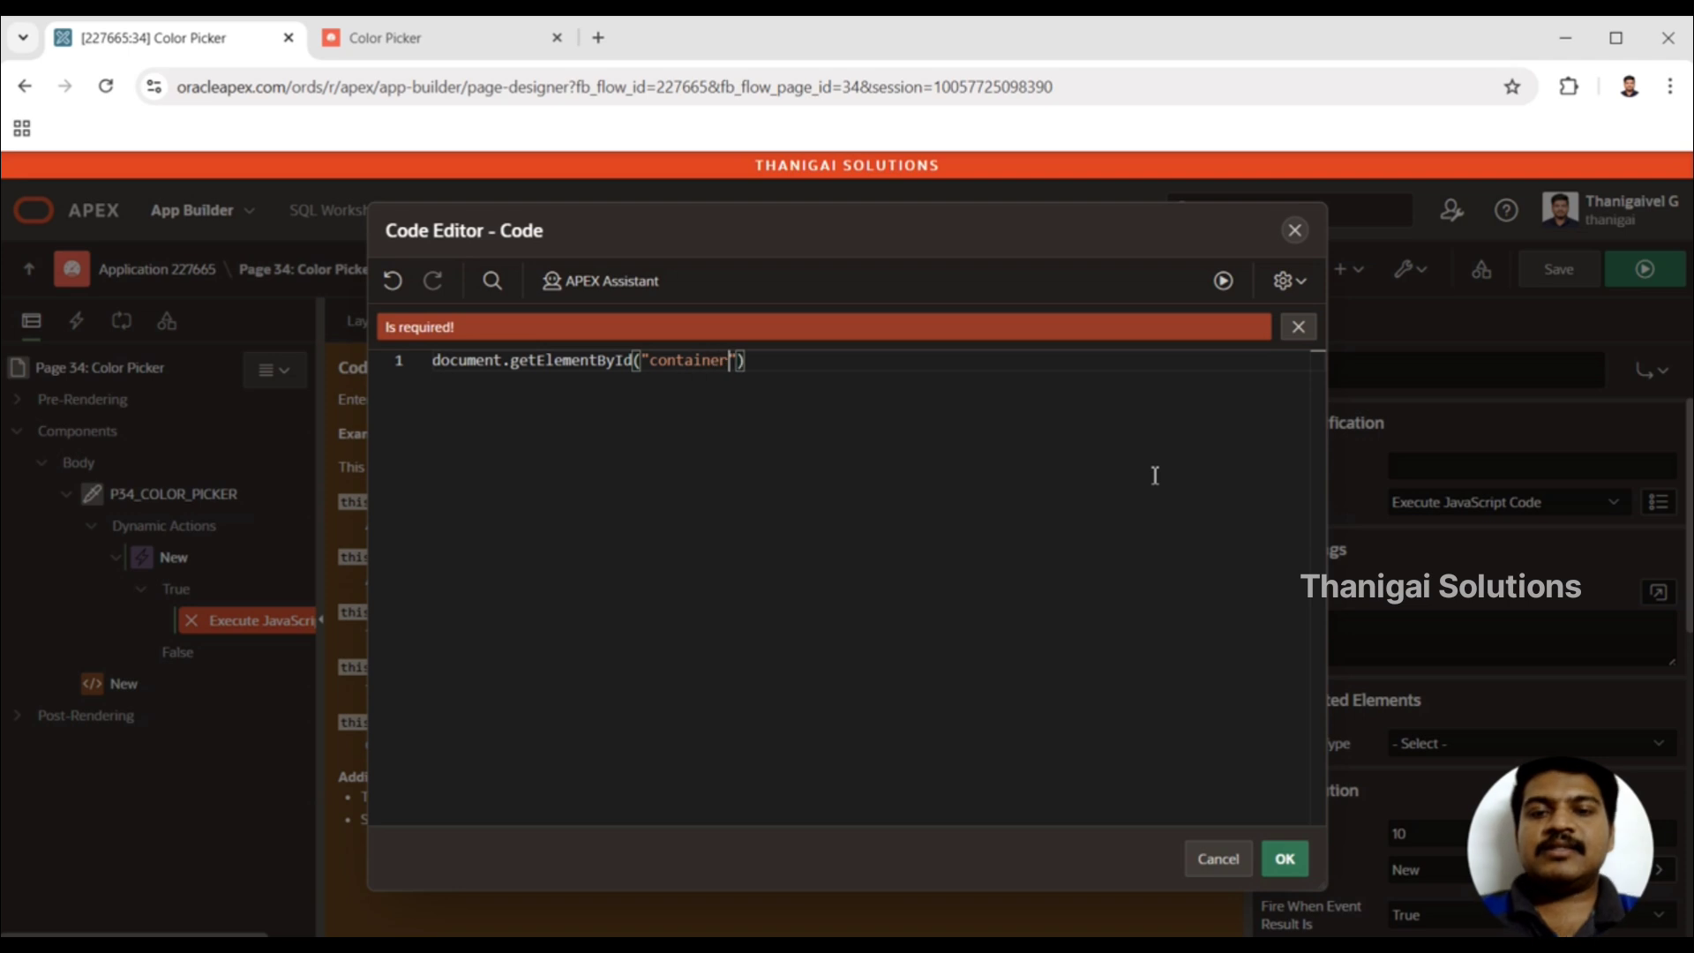
left_click(1285, 859)
- Check the div's id in the static content region's HTML code, and close the code without changes
left_click(124, 685)
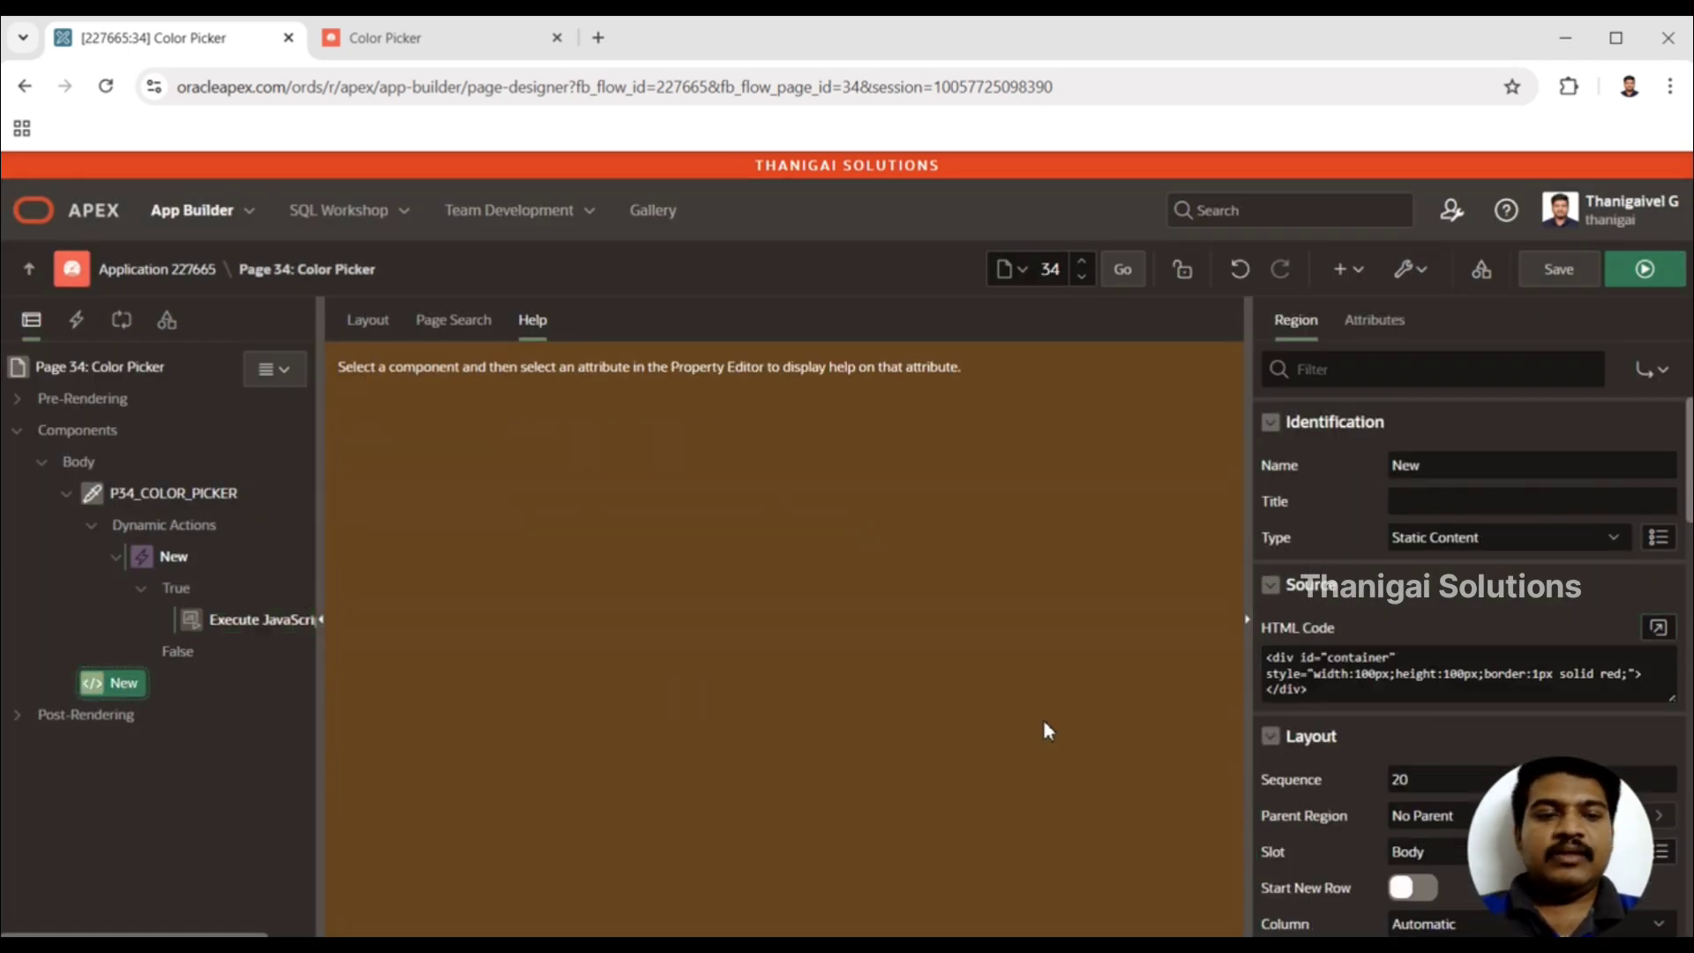
left_click(1659, 628)
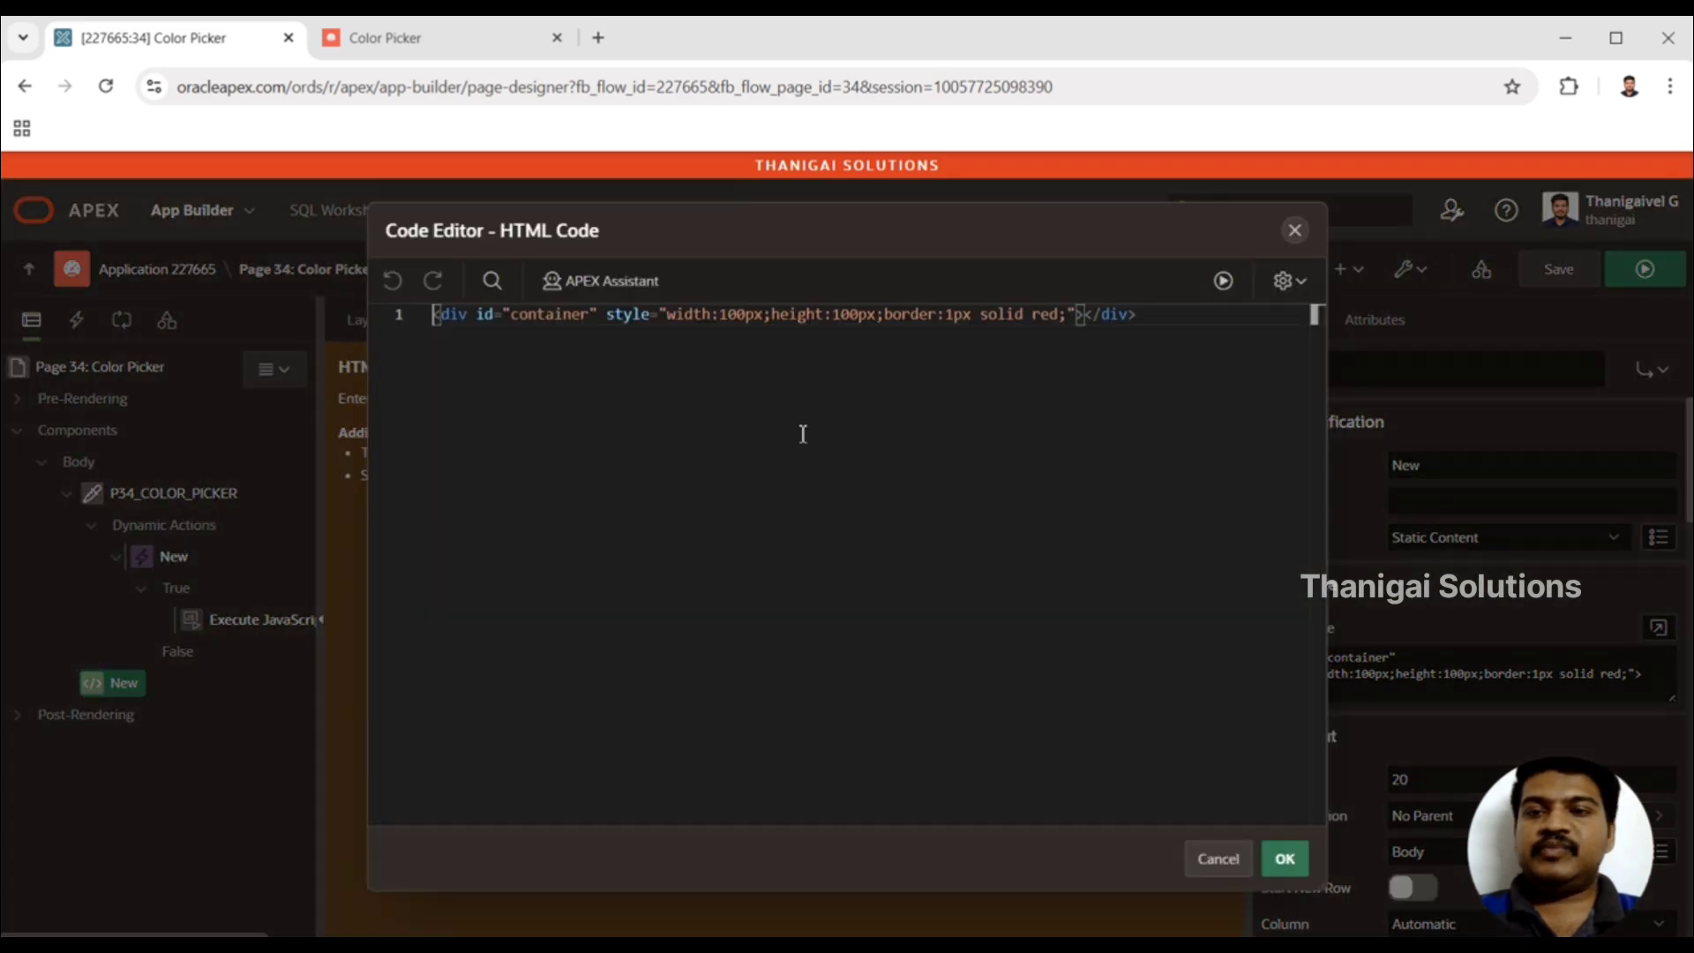
double_click(581, 318)
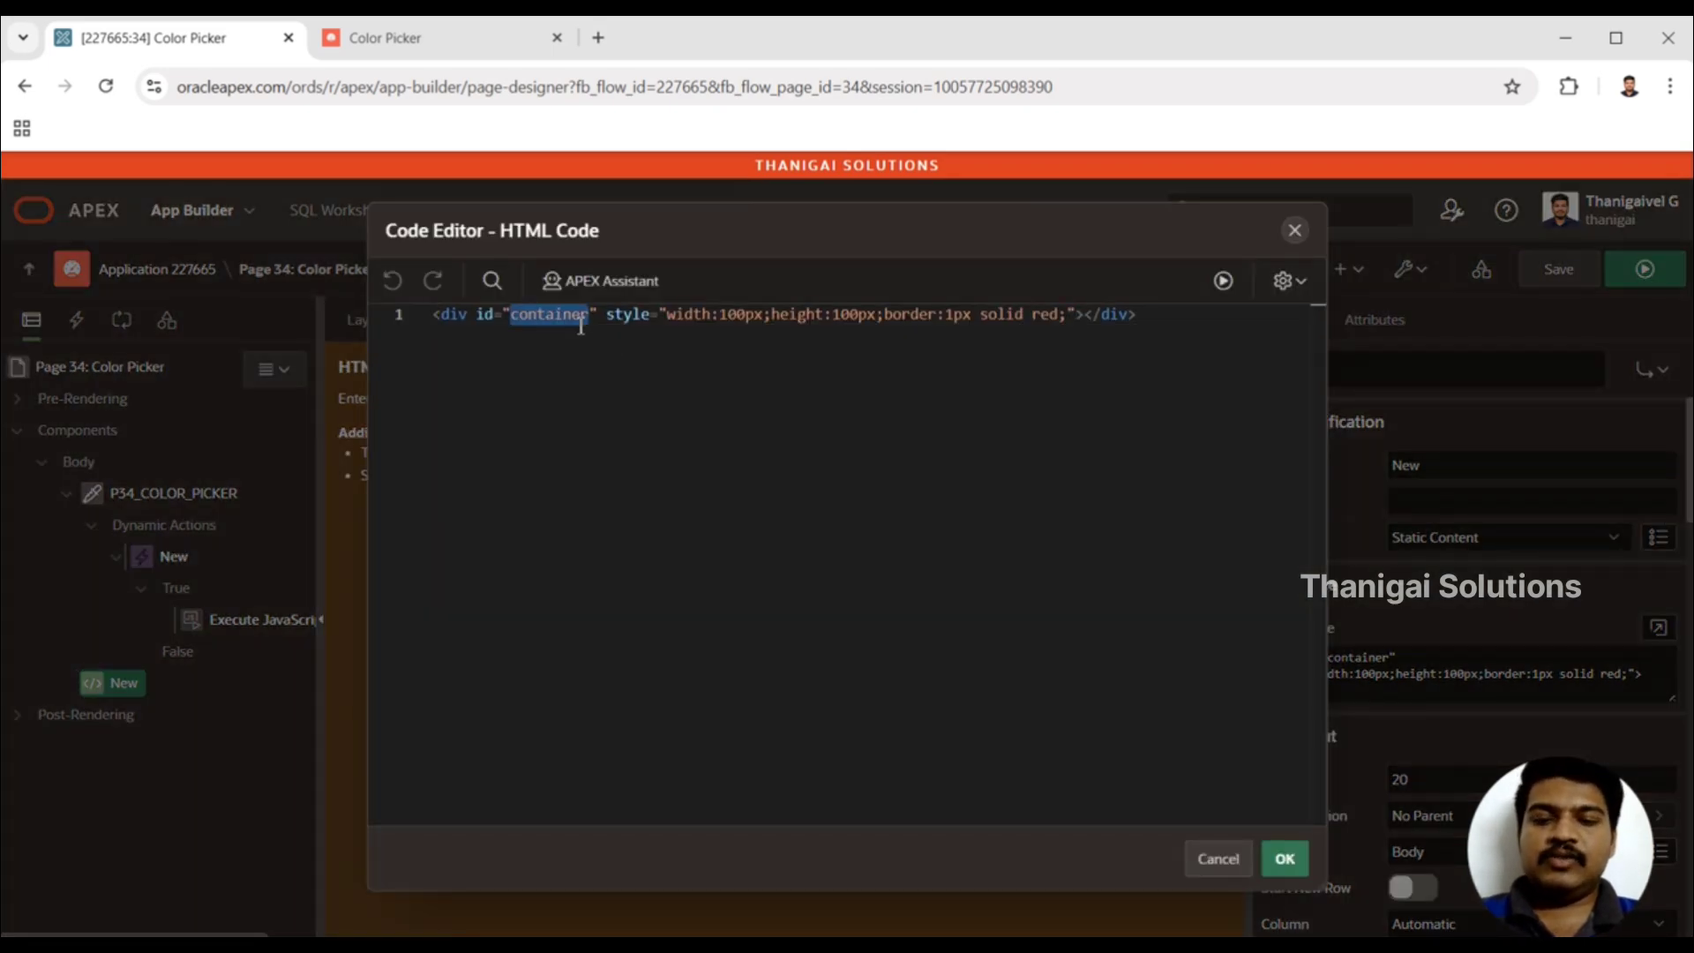
left_click(1285, 859)
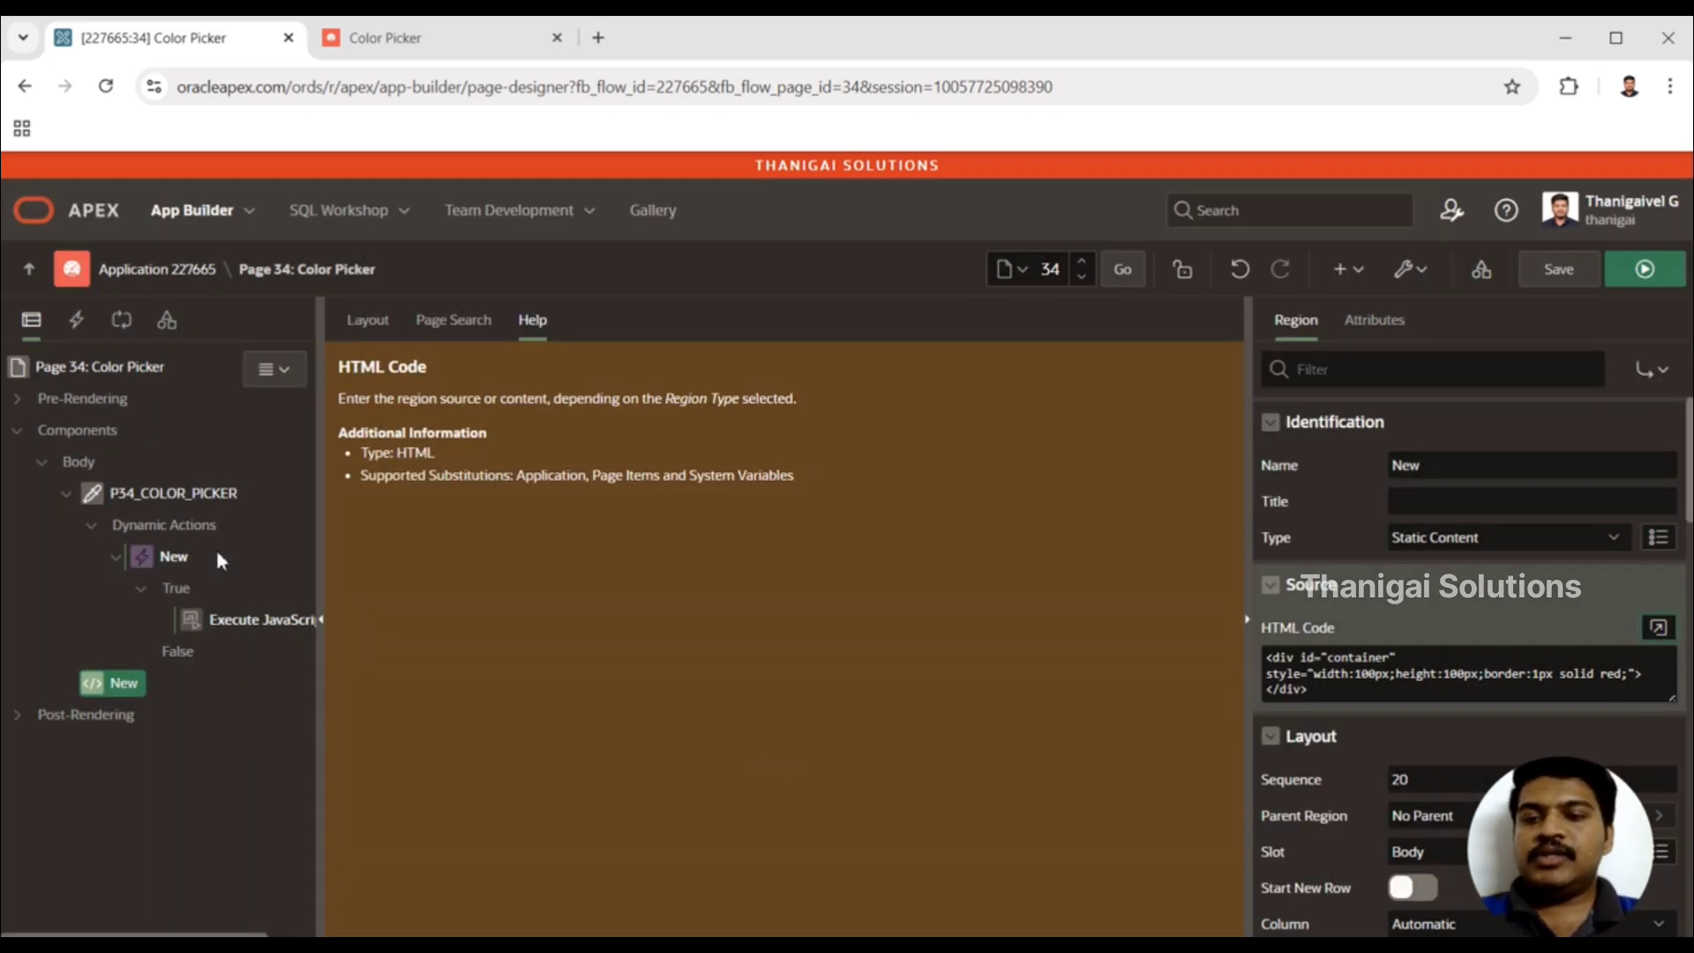
- Reopen the JavaScript action's code and append .style.backgroundColor = after the getElementById call
left_click(228, 623)
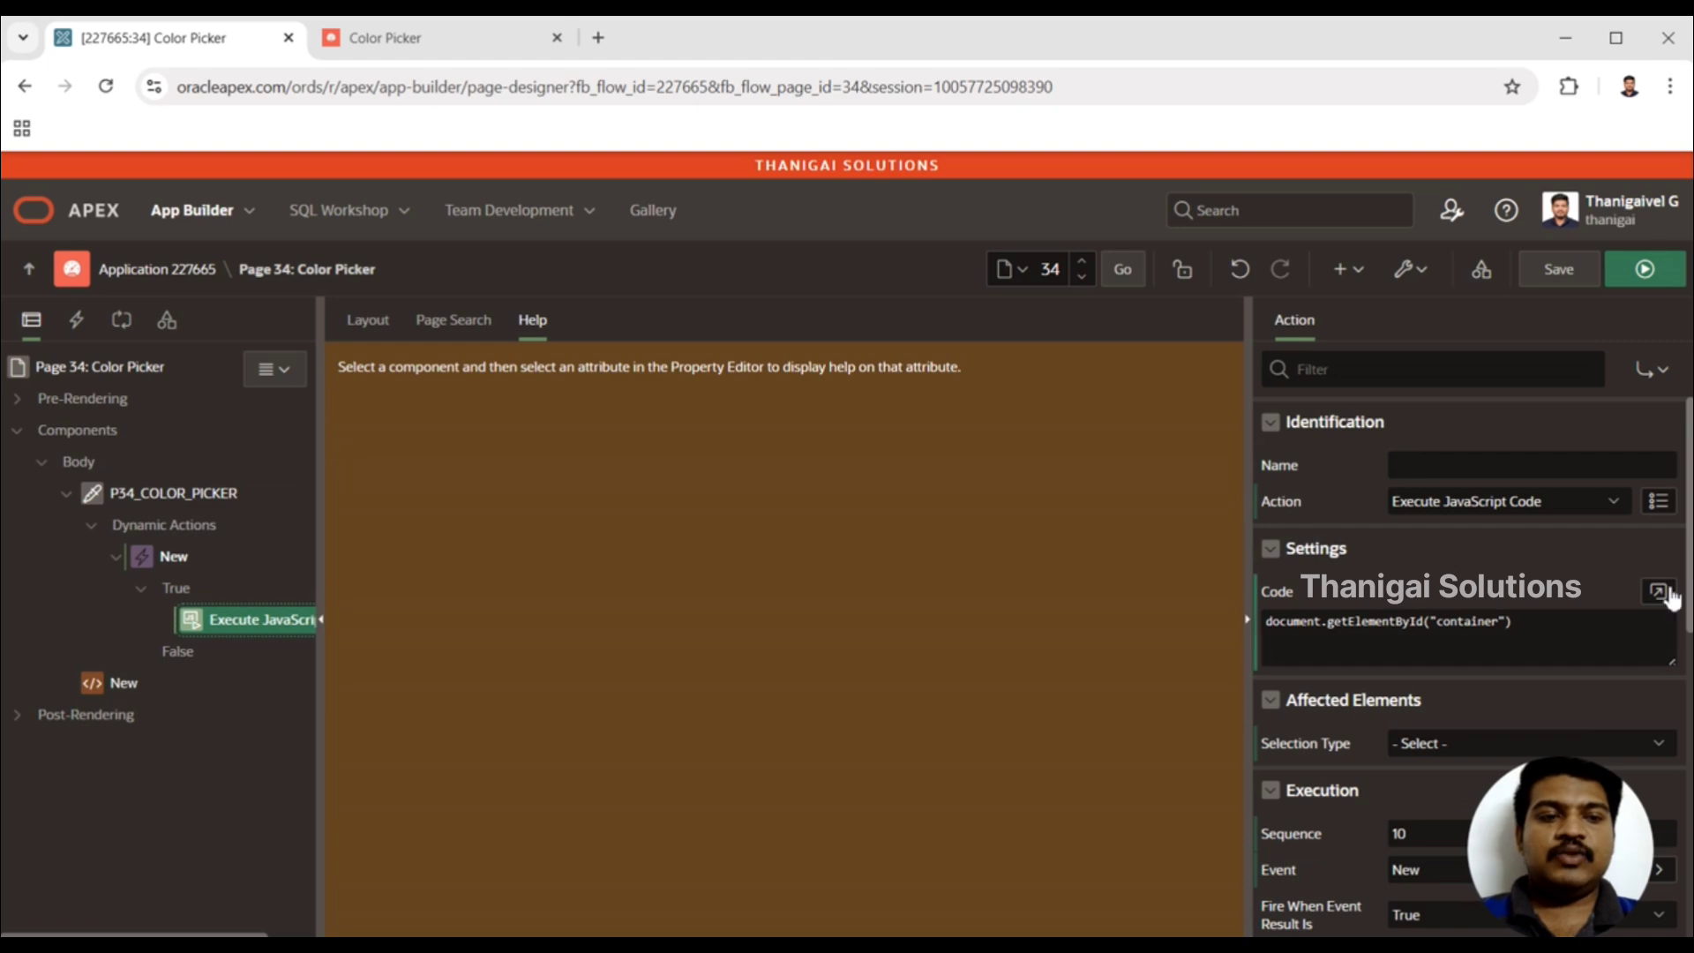
left_click(1659, 591)
double_click(687, 315)
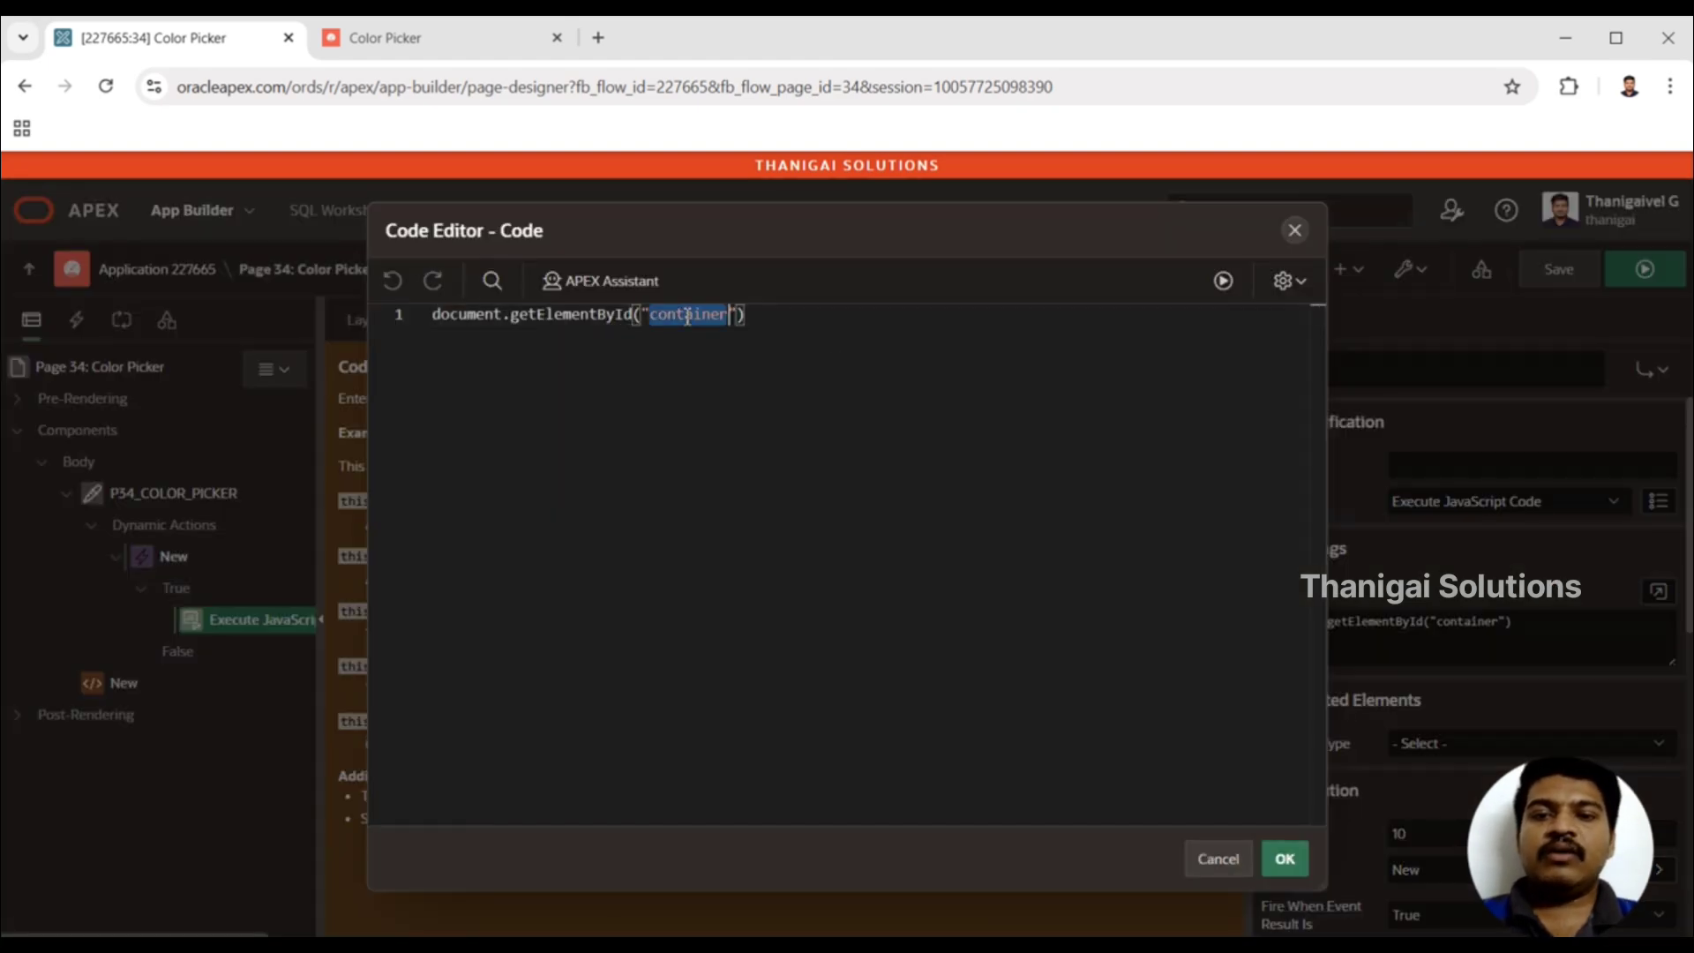
left_click(687, 315)
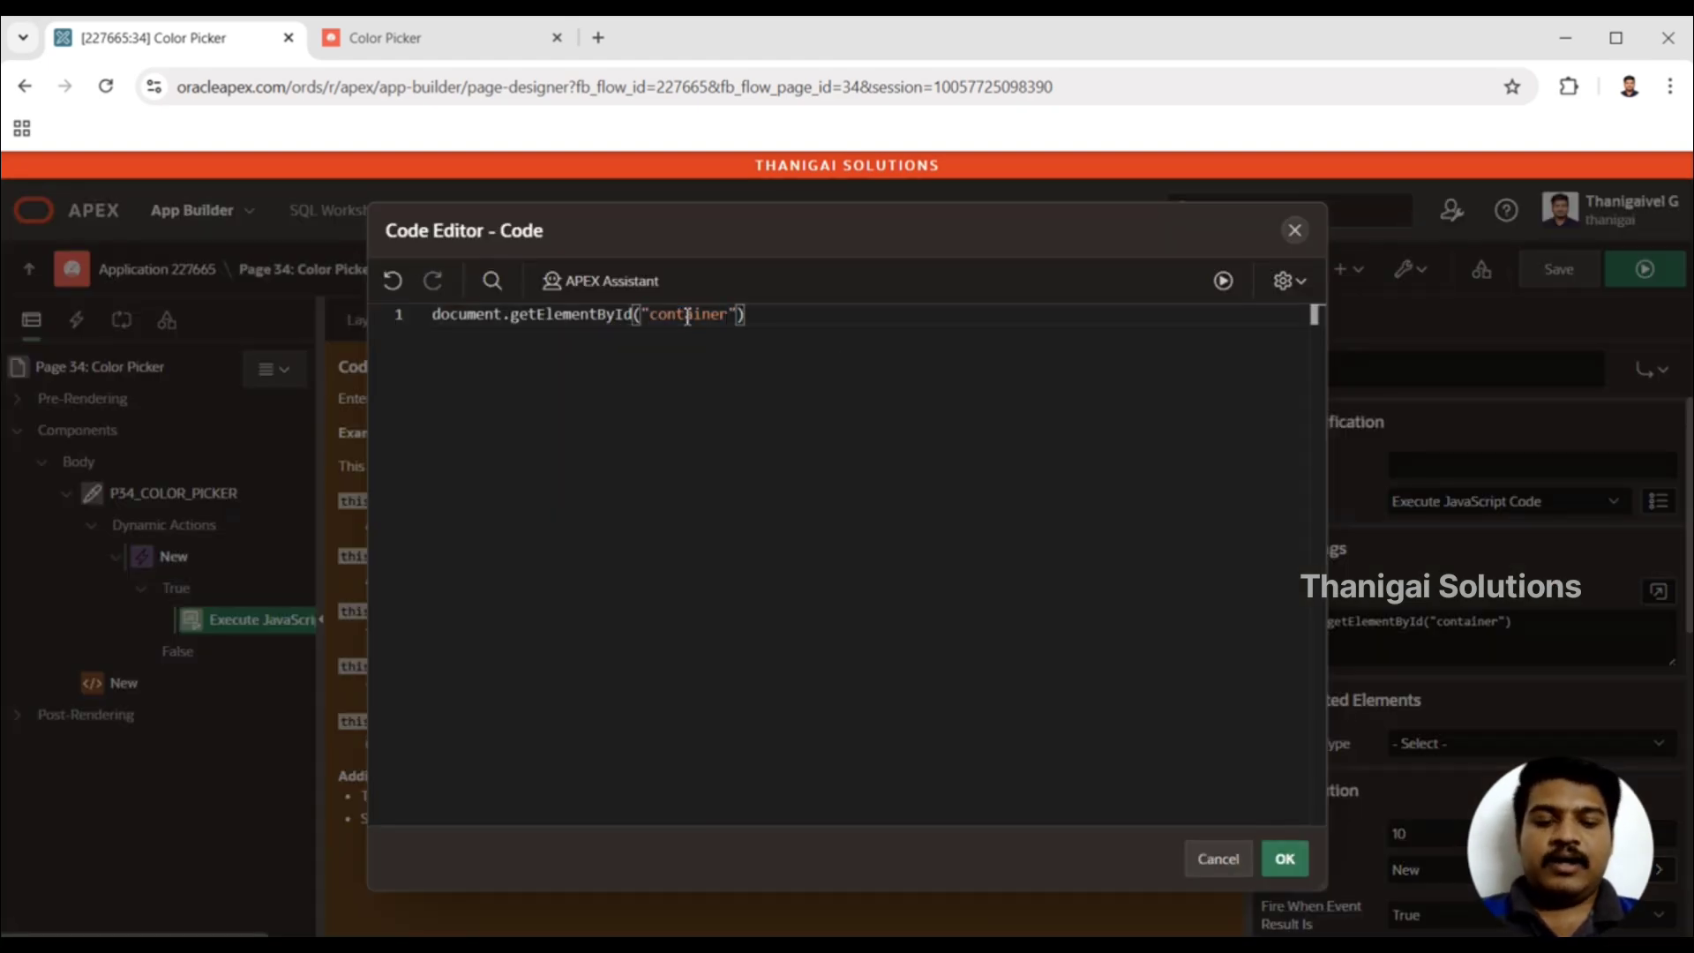
type(".style")
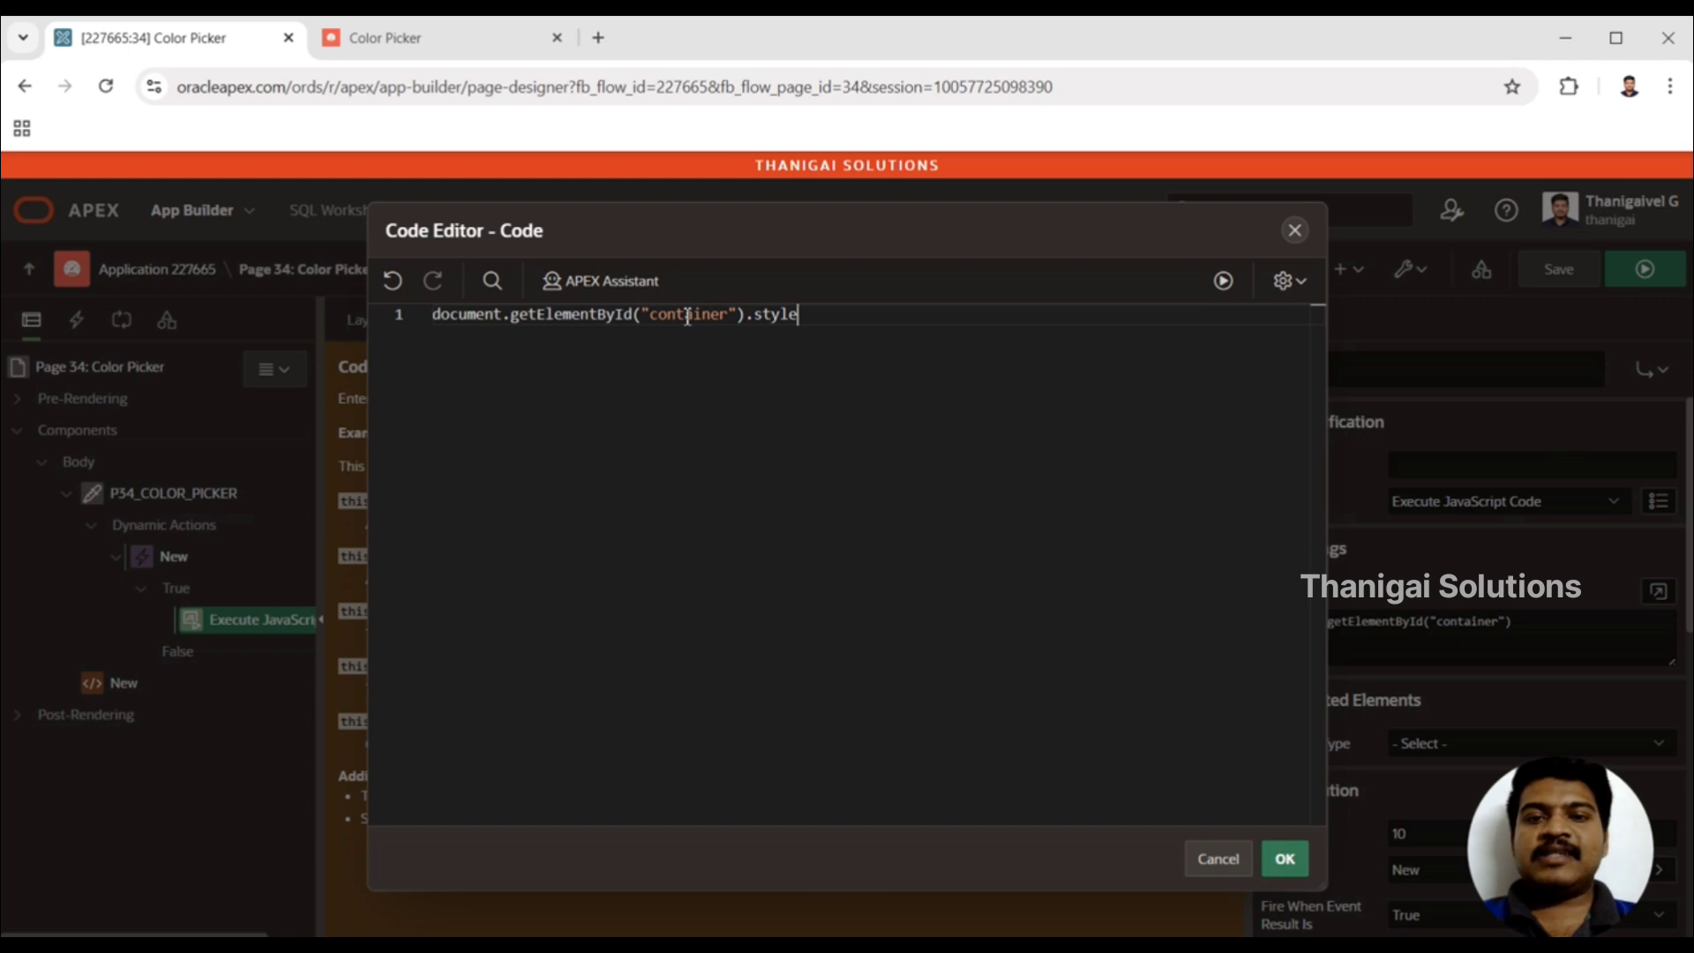
type(".ba")
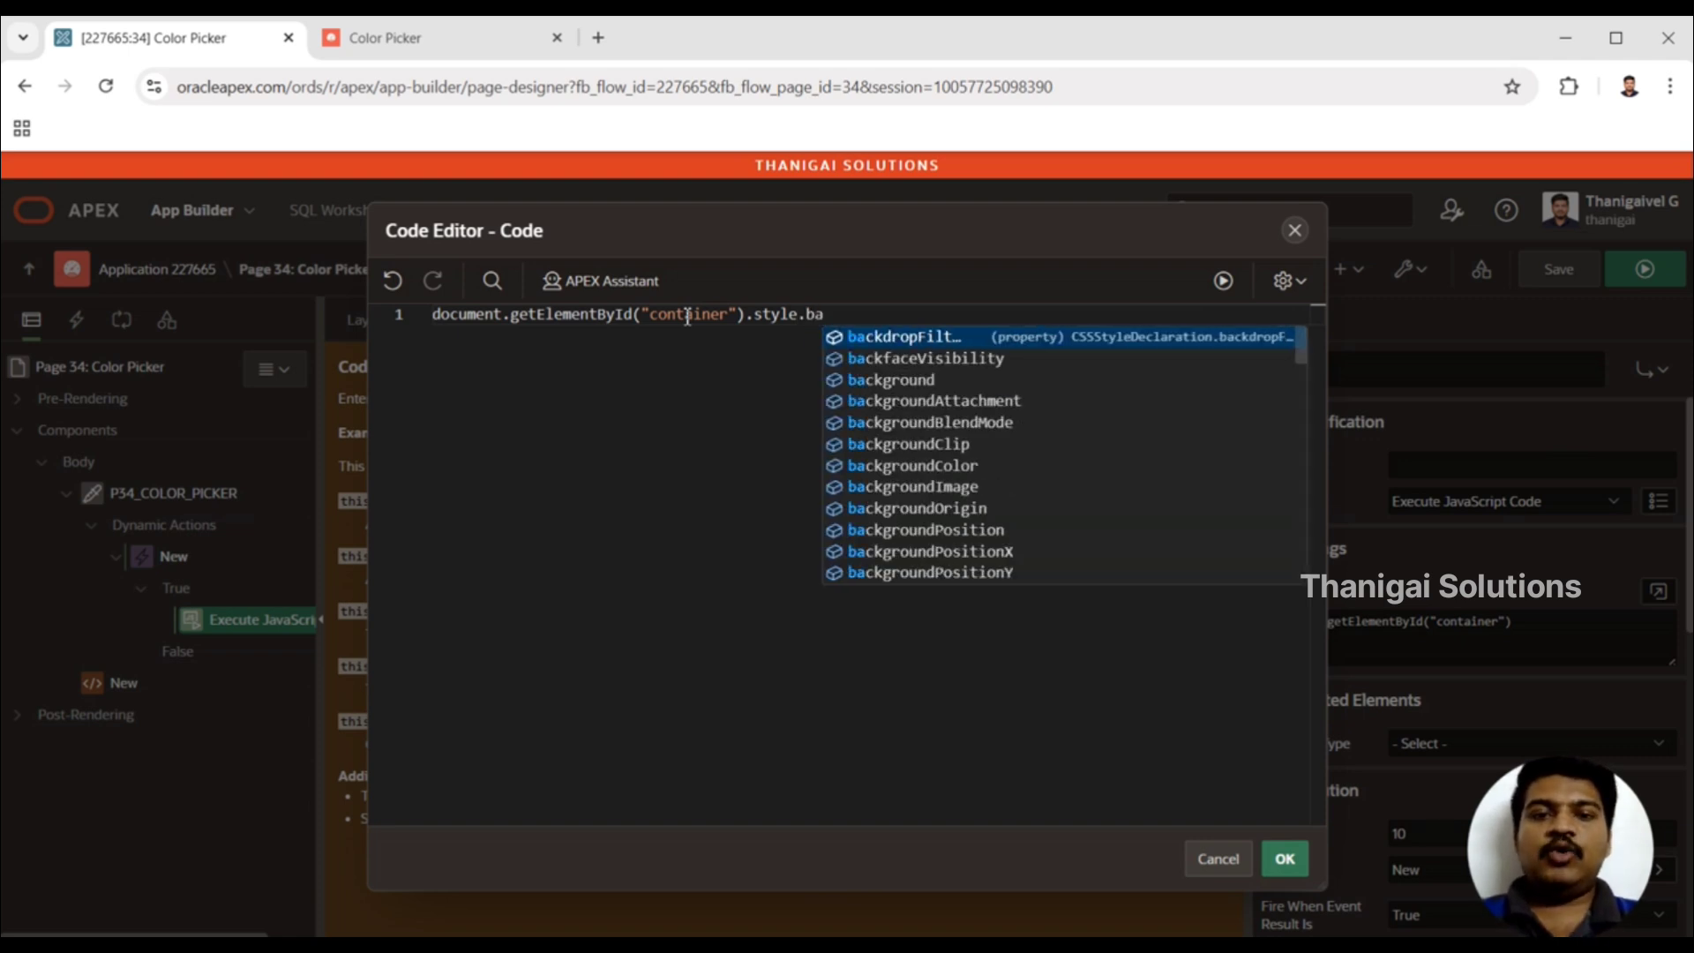
type("c")
key("Down")
key("Down")
key("Down")
key("Down")
key("Down")
key("Down")
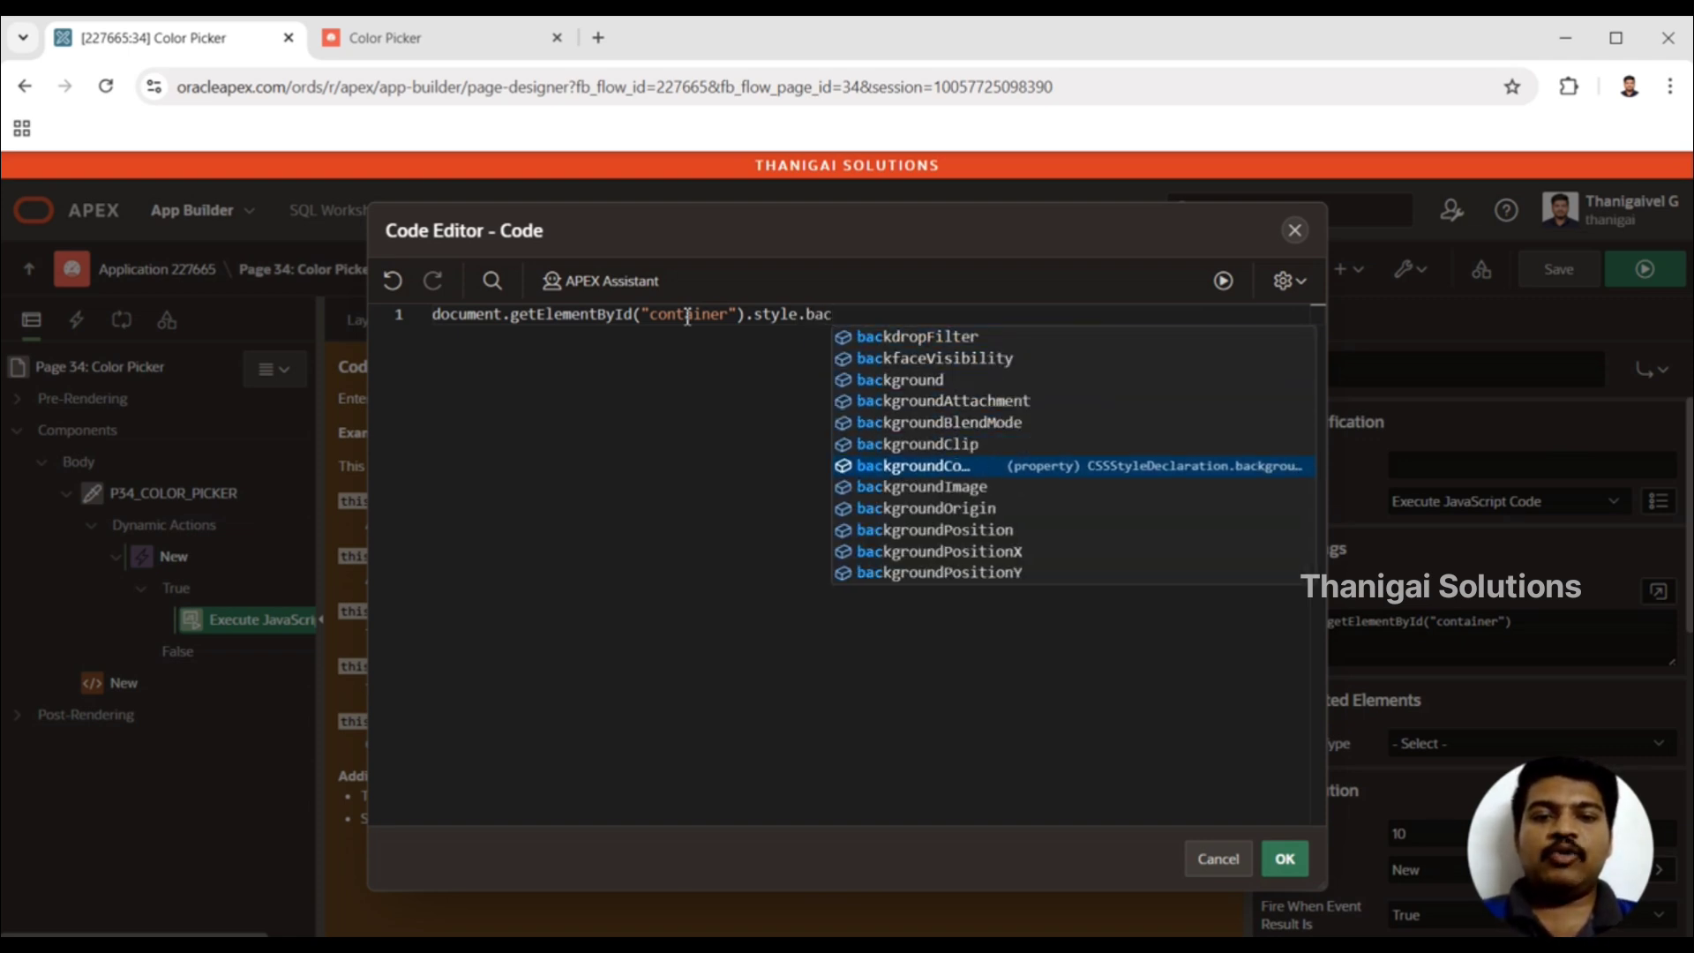
key("Return")
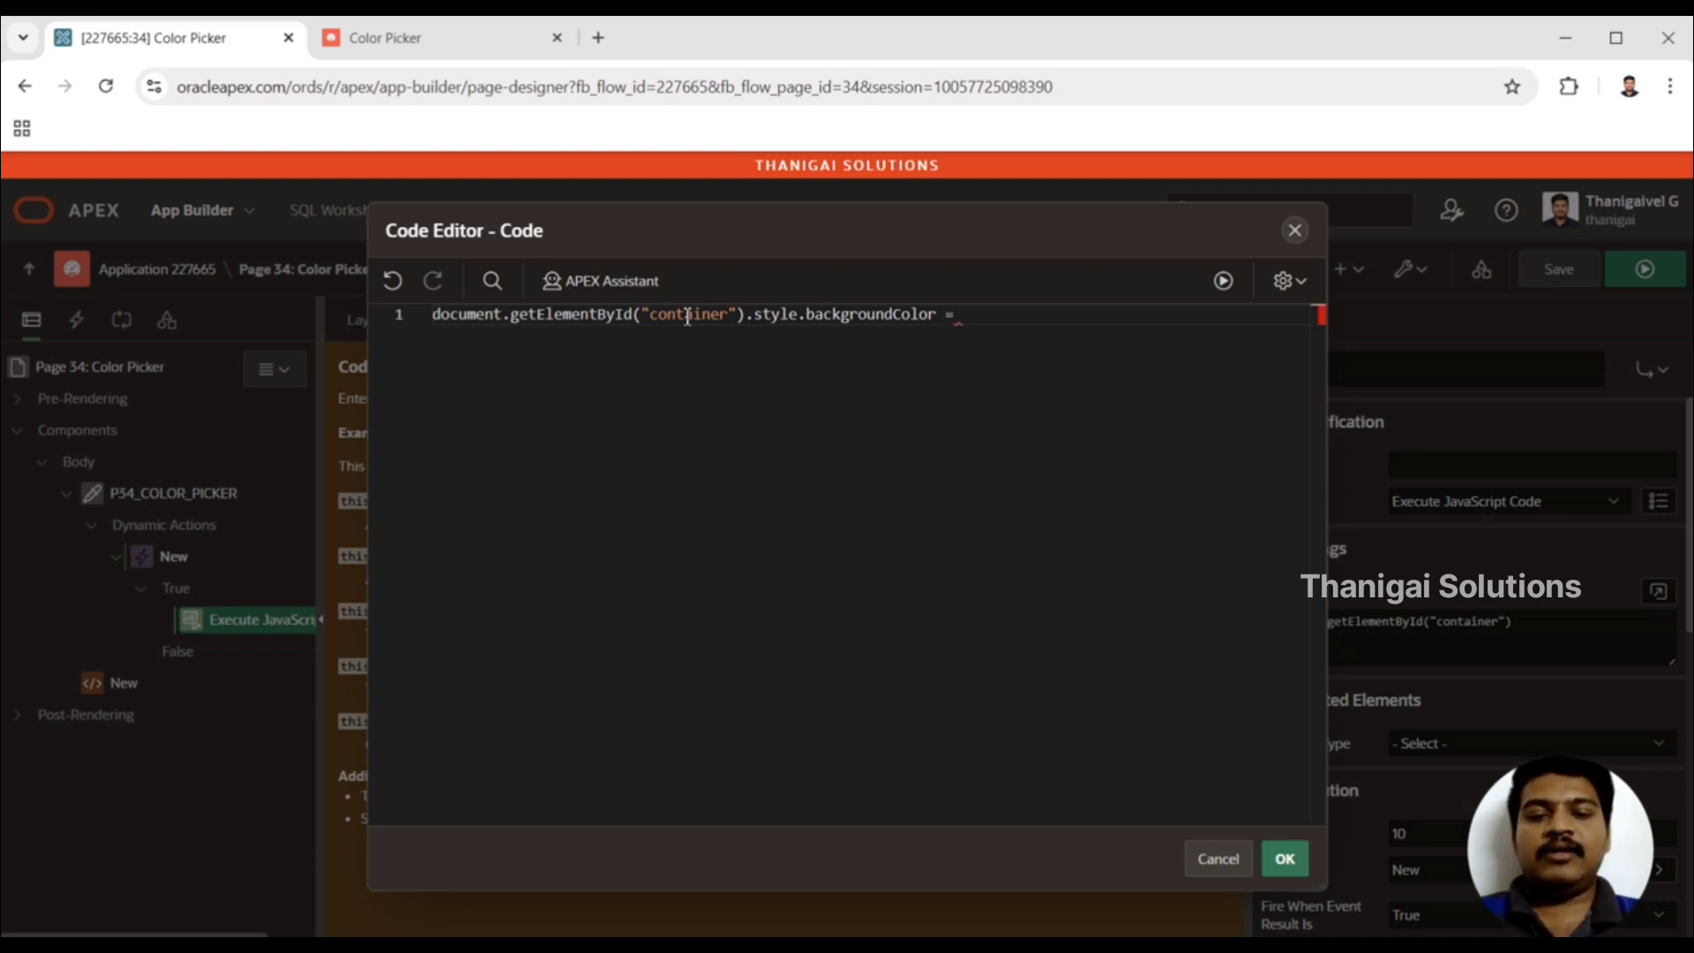
- Assign apex.item("").getValue() as the background color value in the JavaScript code
type("apex.i")
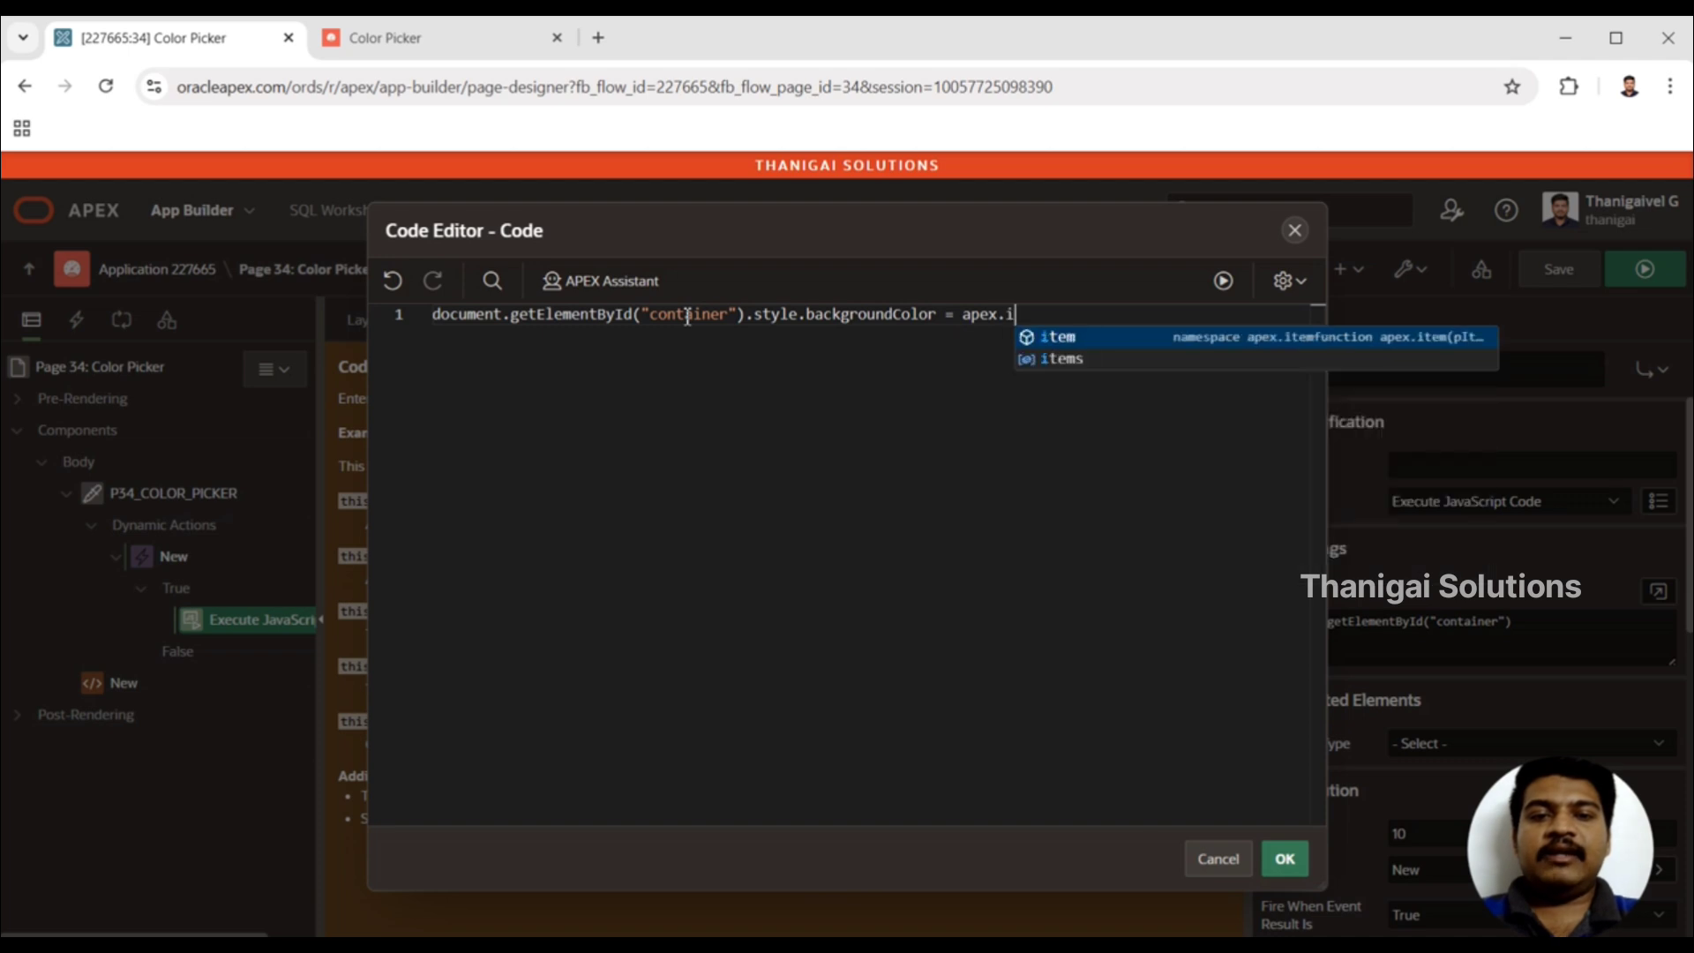
type("t")
key("Return")
type("(")
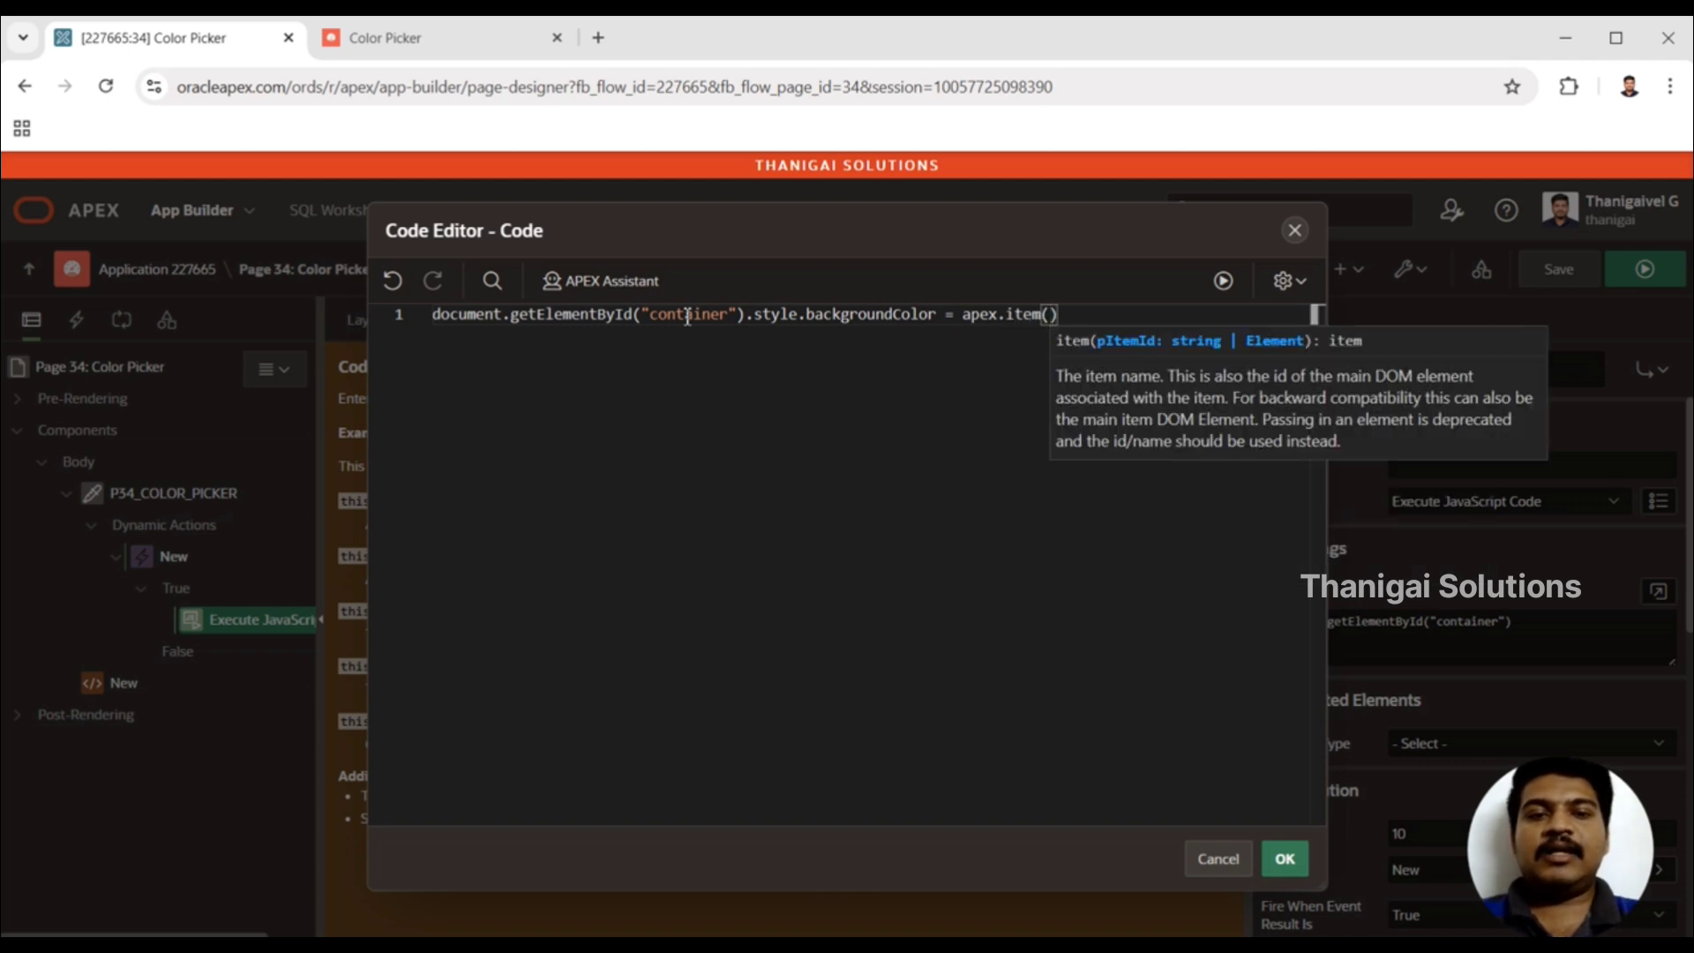
type("\"\").g")
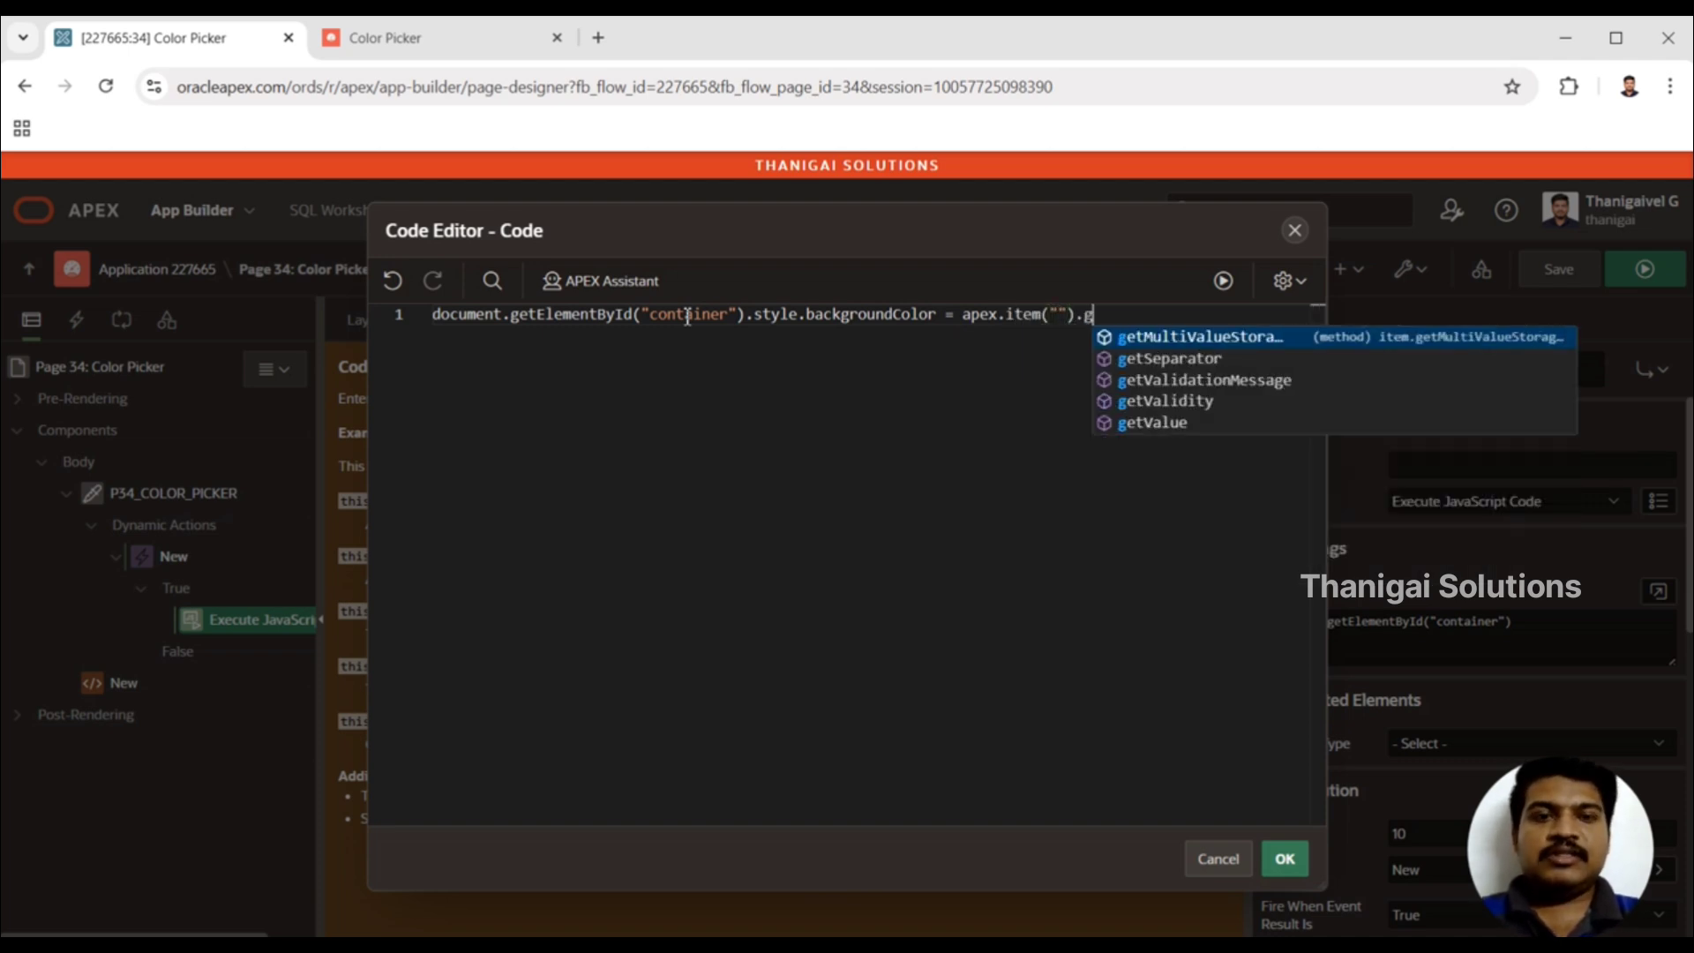
key("Down")
key("Down")
key("Down")
key("Return")
type("(")
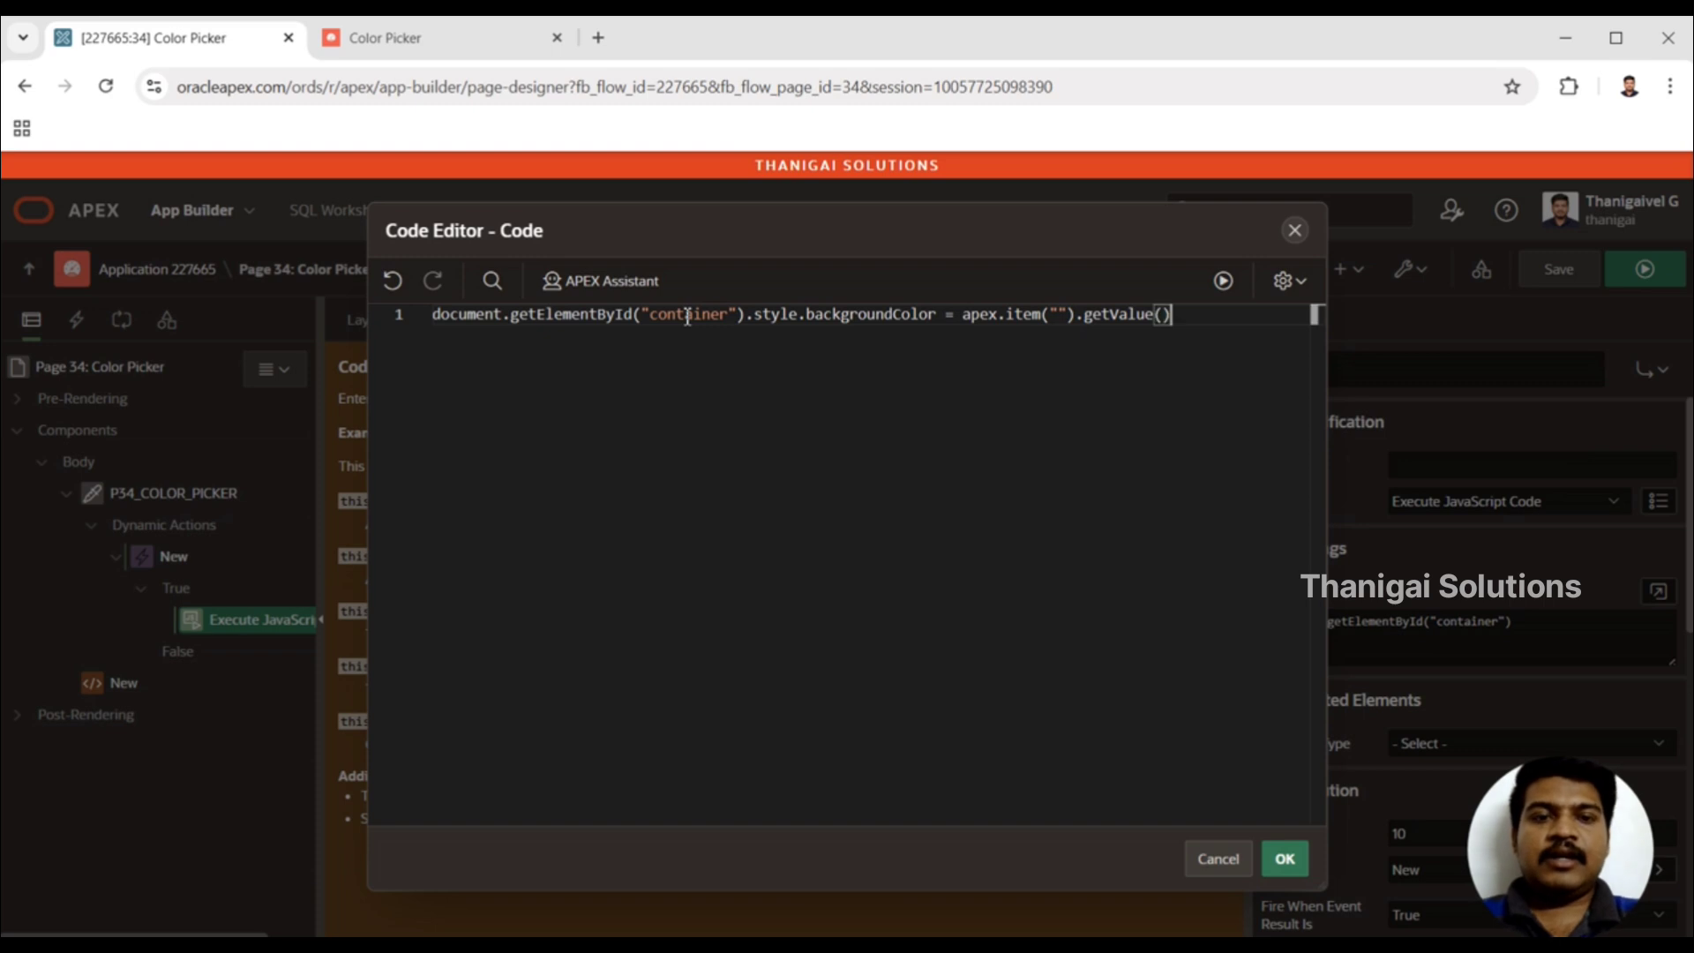
- Enter P34_COLOR_PICKER as the item name inside apex.item("") in the JavaScript code and accept the code
key("Left")
key("Left")
key("Left")
key("Left")
key("Left")
key("Left")
key("Left")
key("Left")
key("Left")
key("Left")
key("Left")
key("Left")
key("Left")
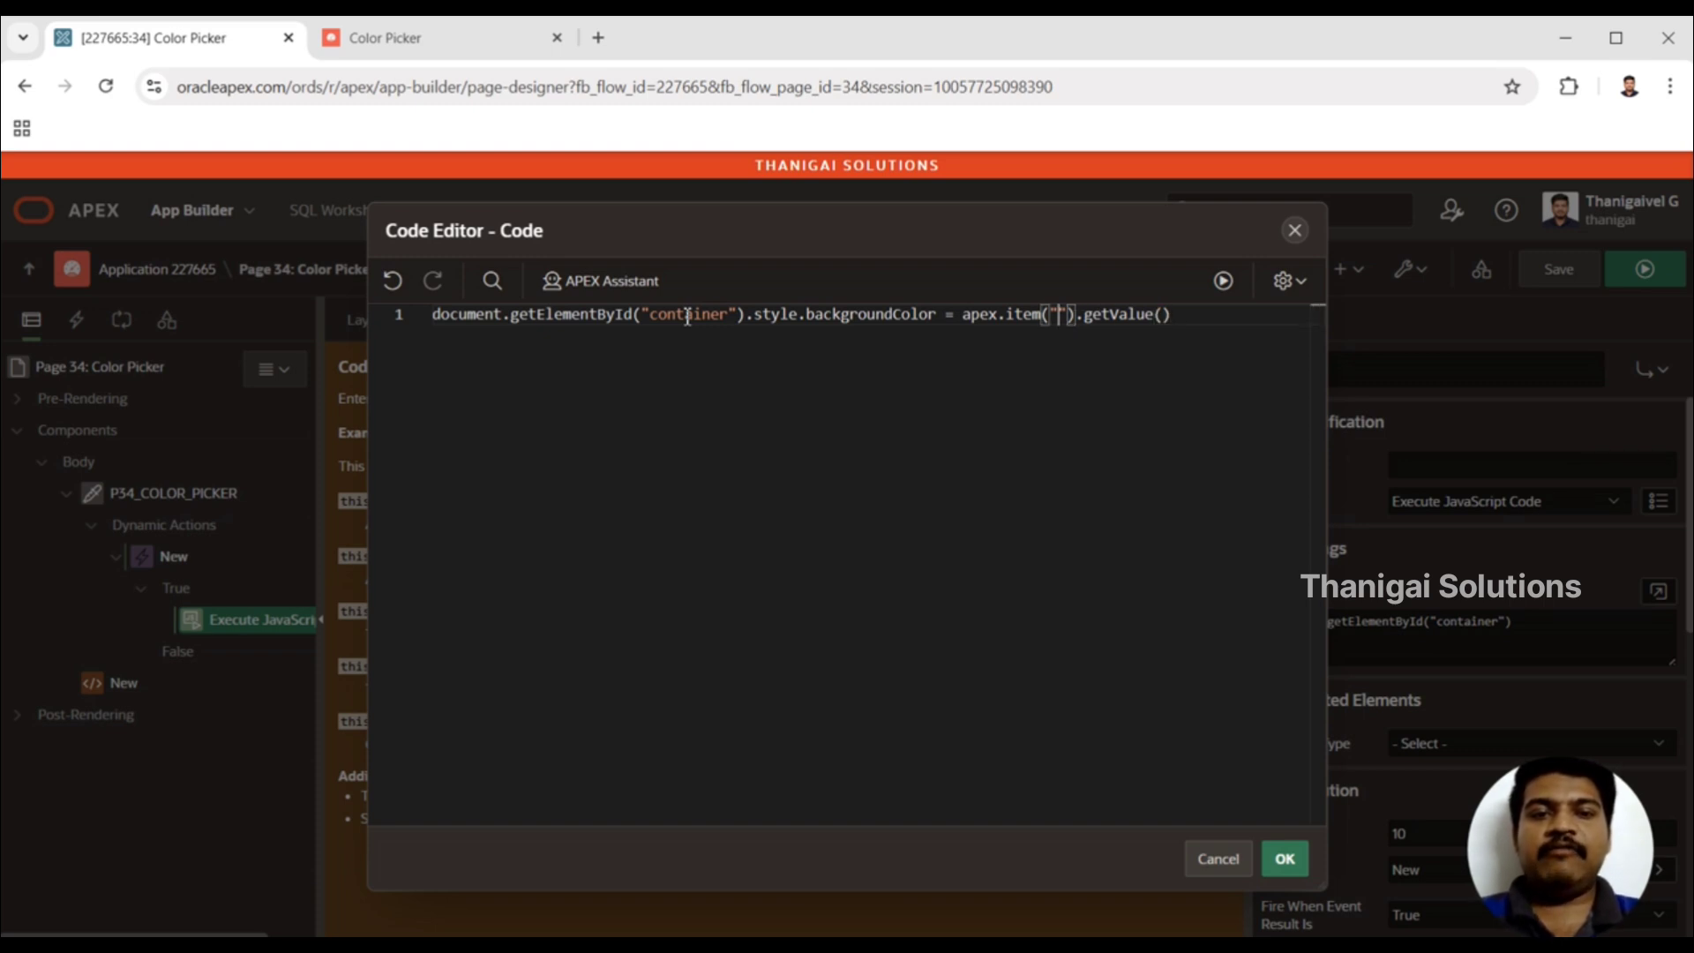
type("P32")
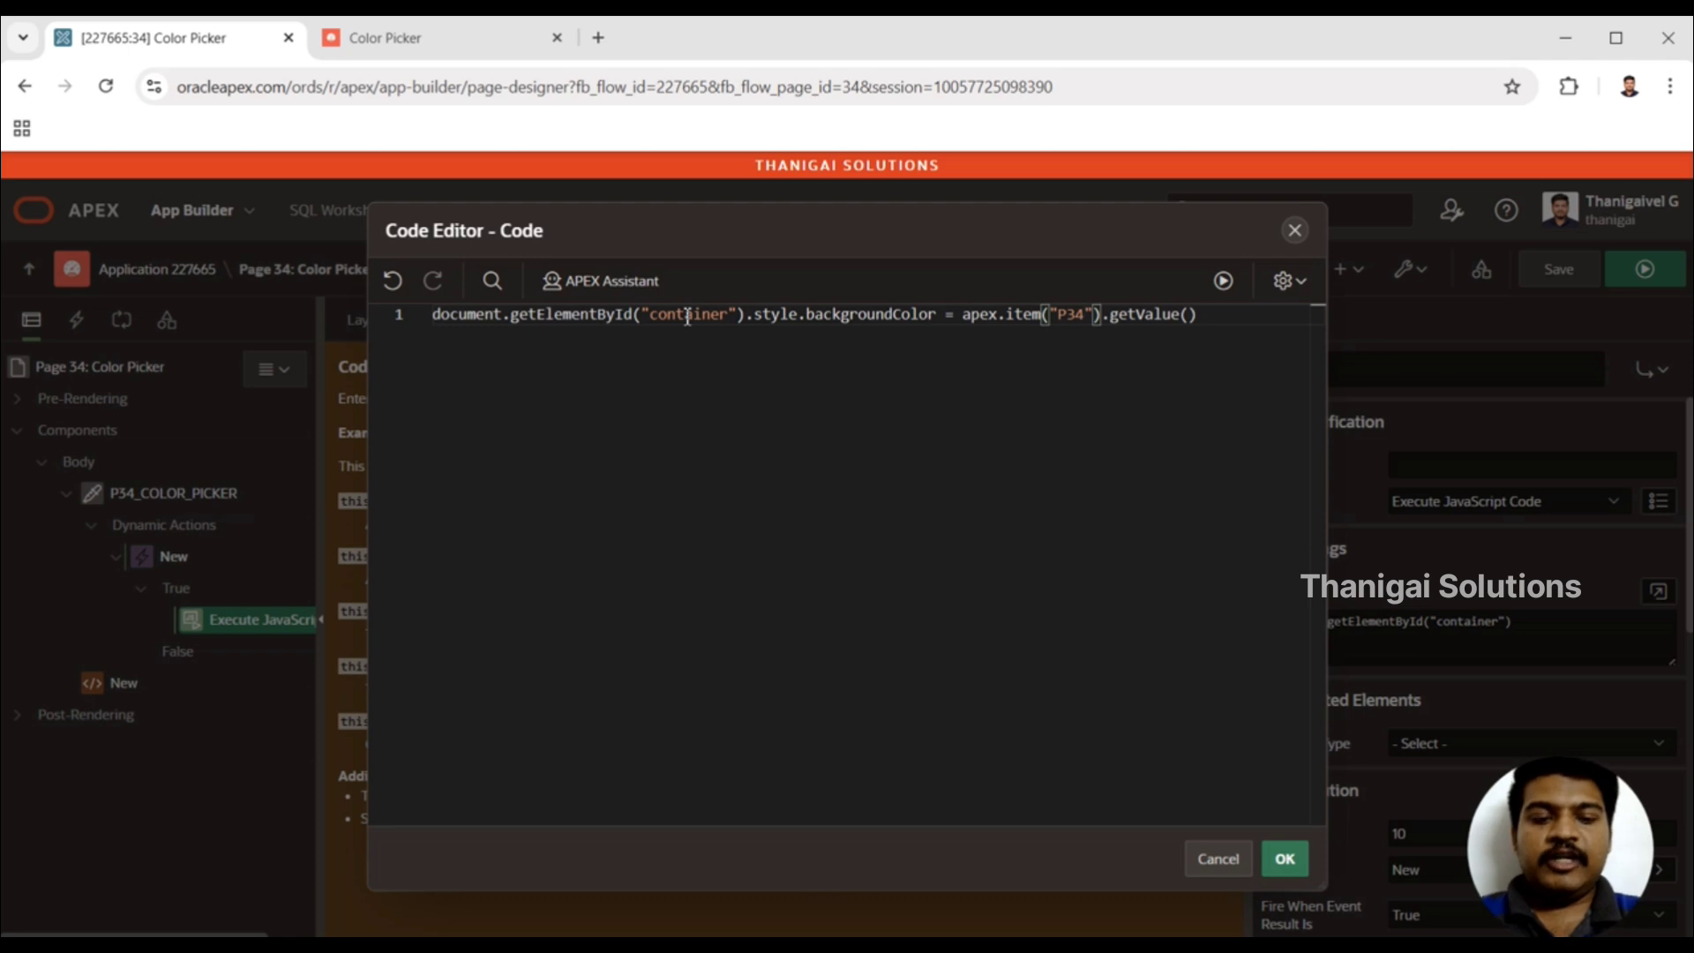
type("_")
type("COLOR_PIC")
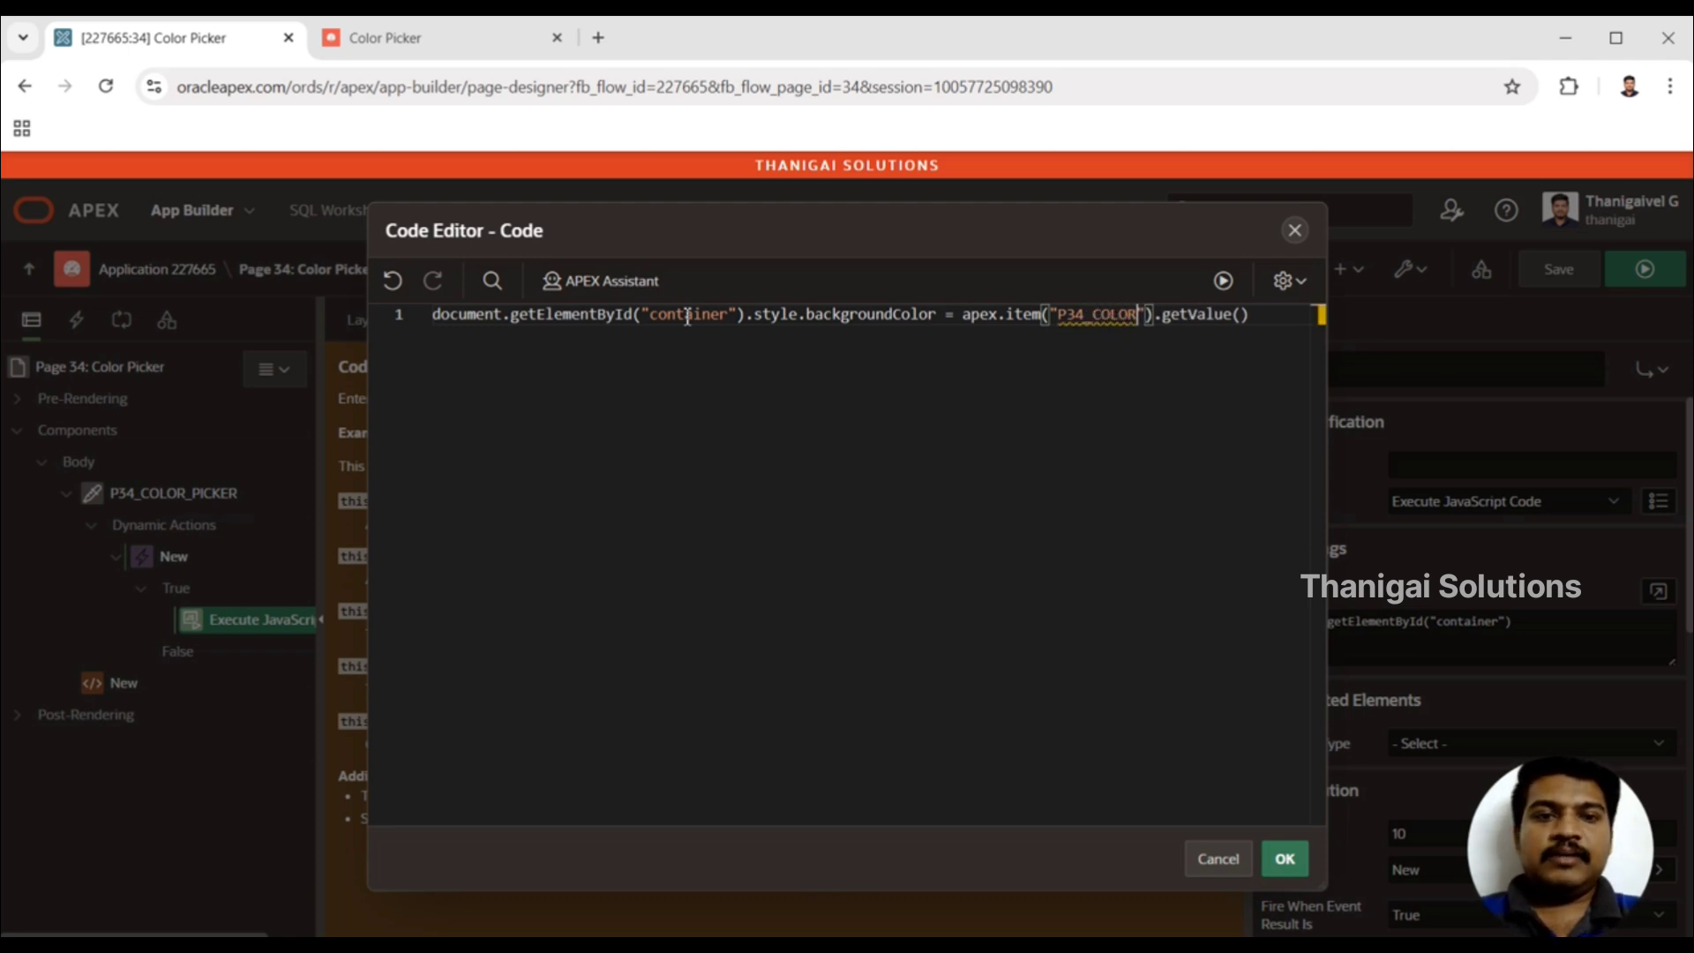
type("KER")
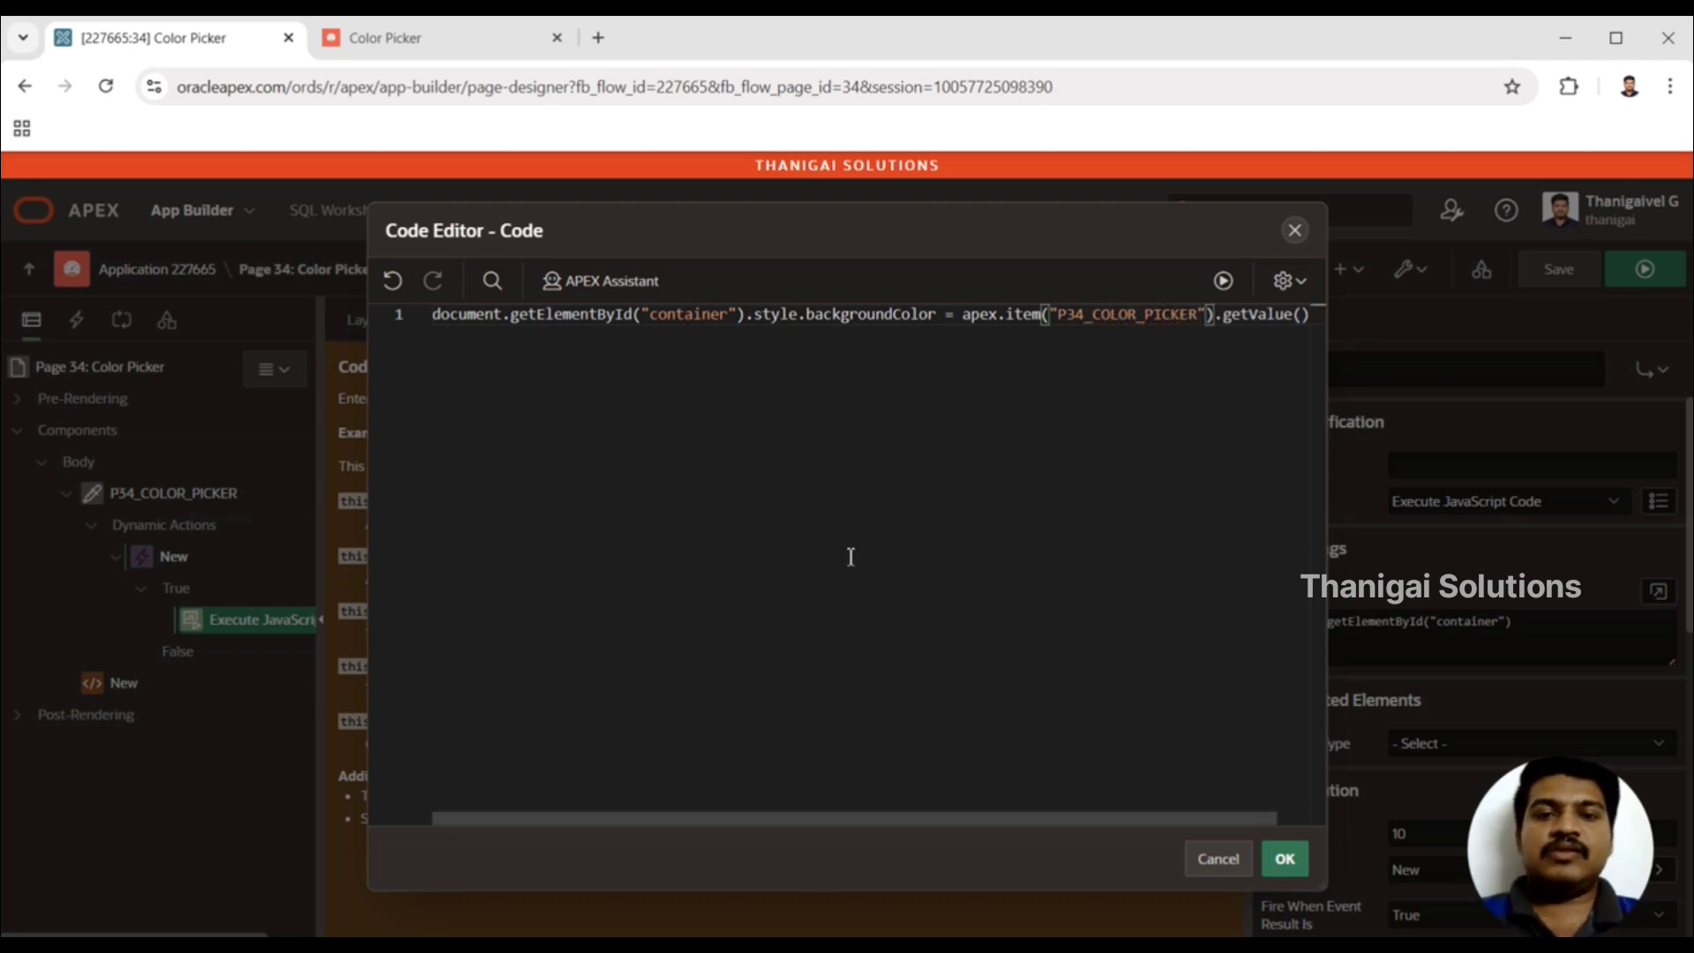
left_click(1284, 859)
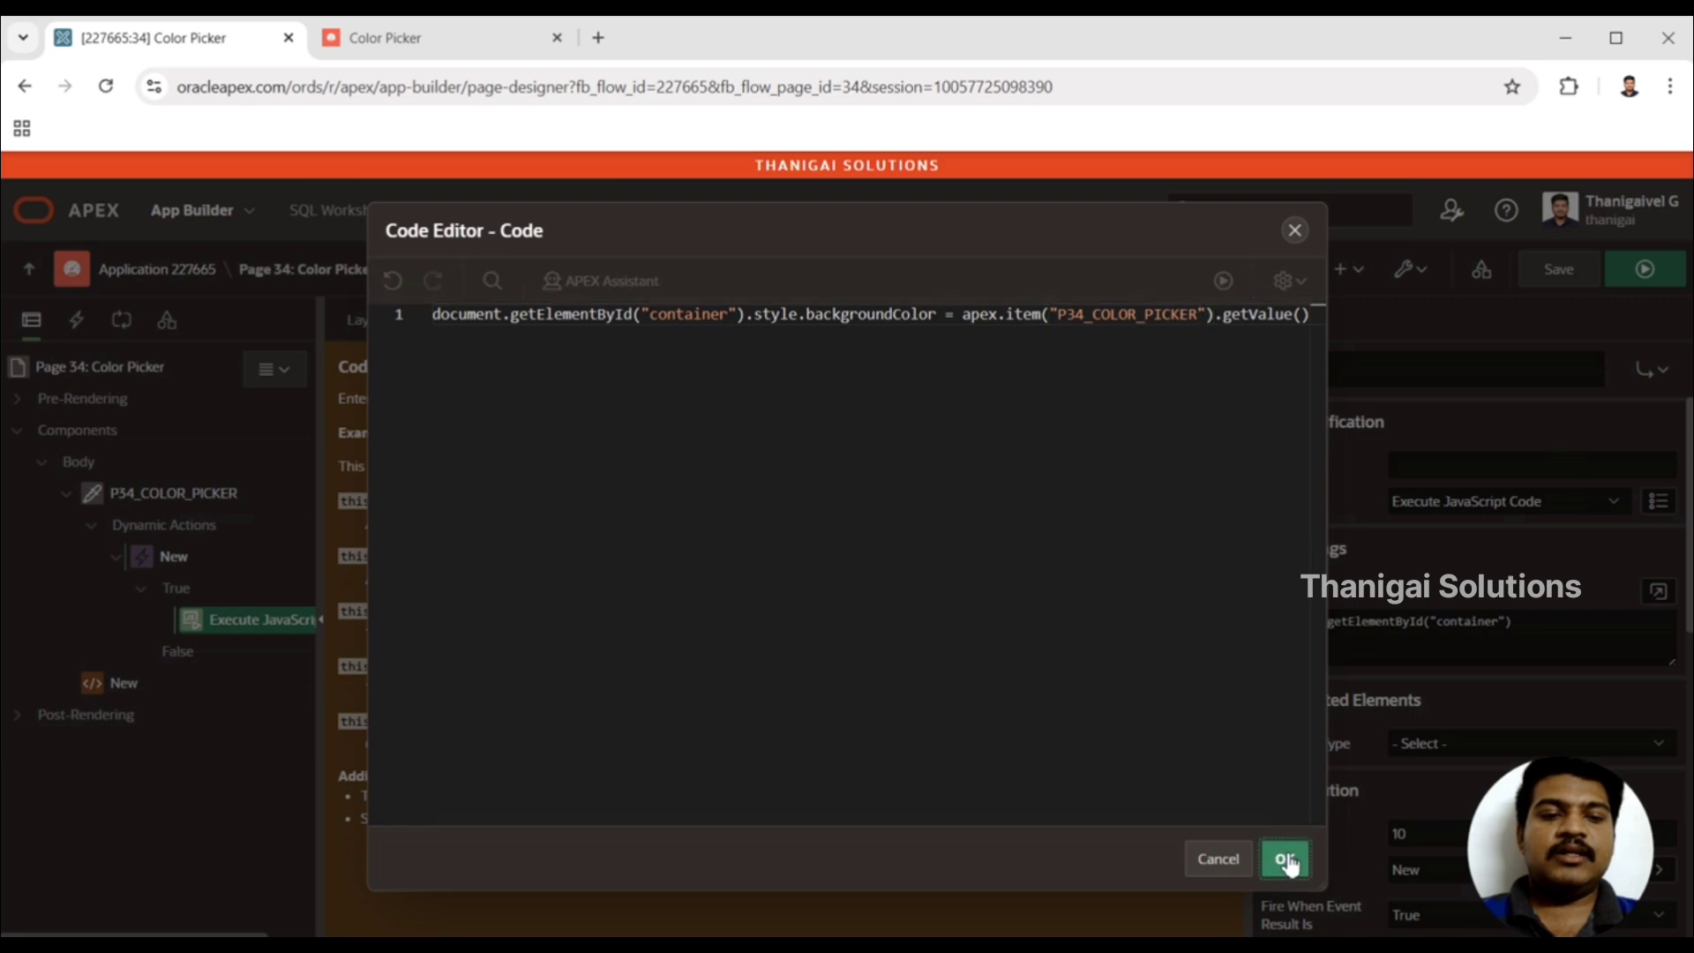
- Save and run the page, leaving the old page's unsaved changes, and pick several red shades to test the container's fill
left_click(1655, 294)
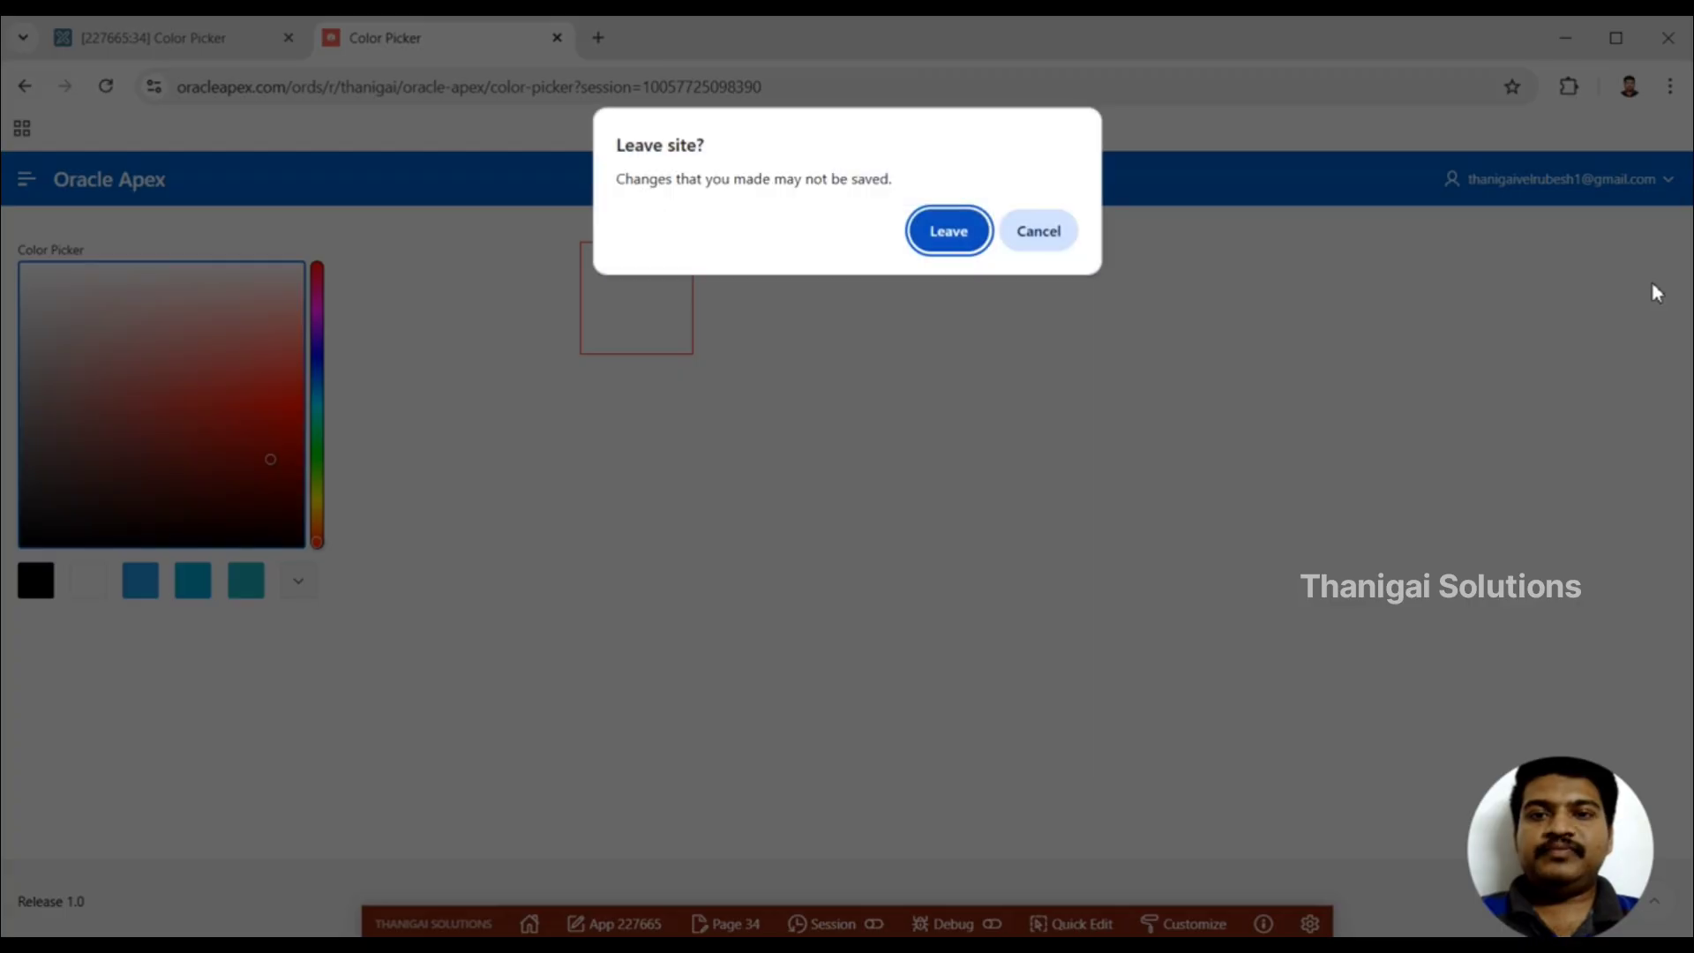
key("Return")
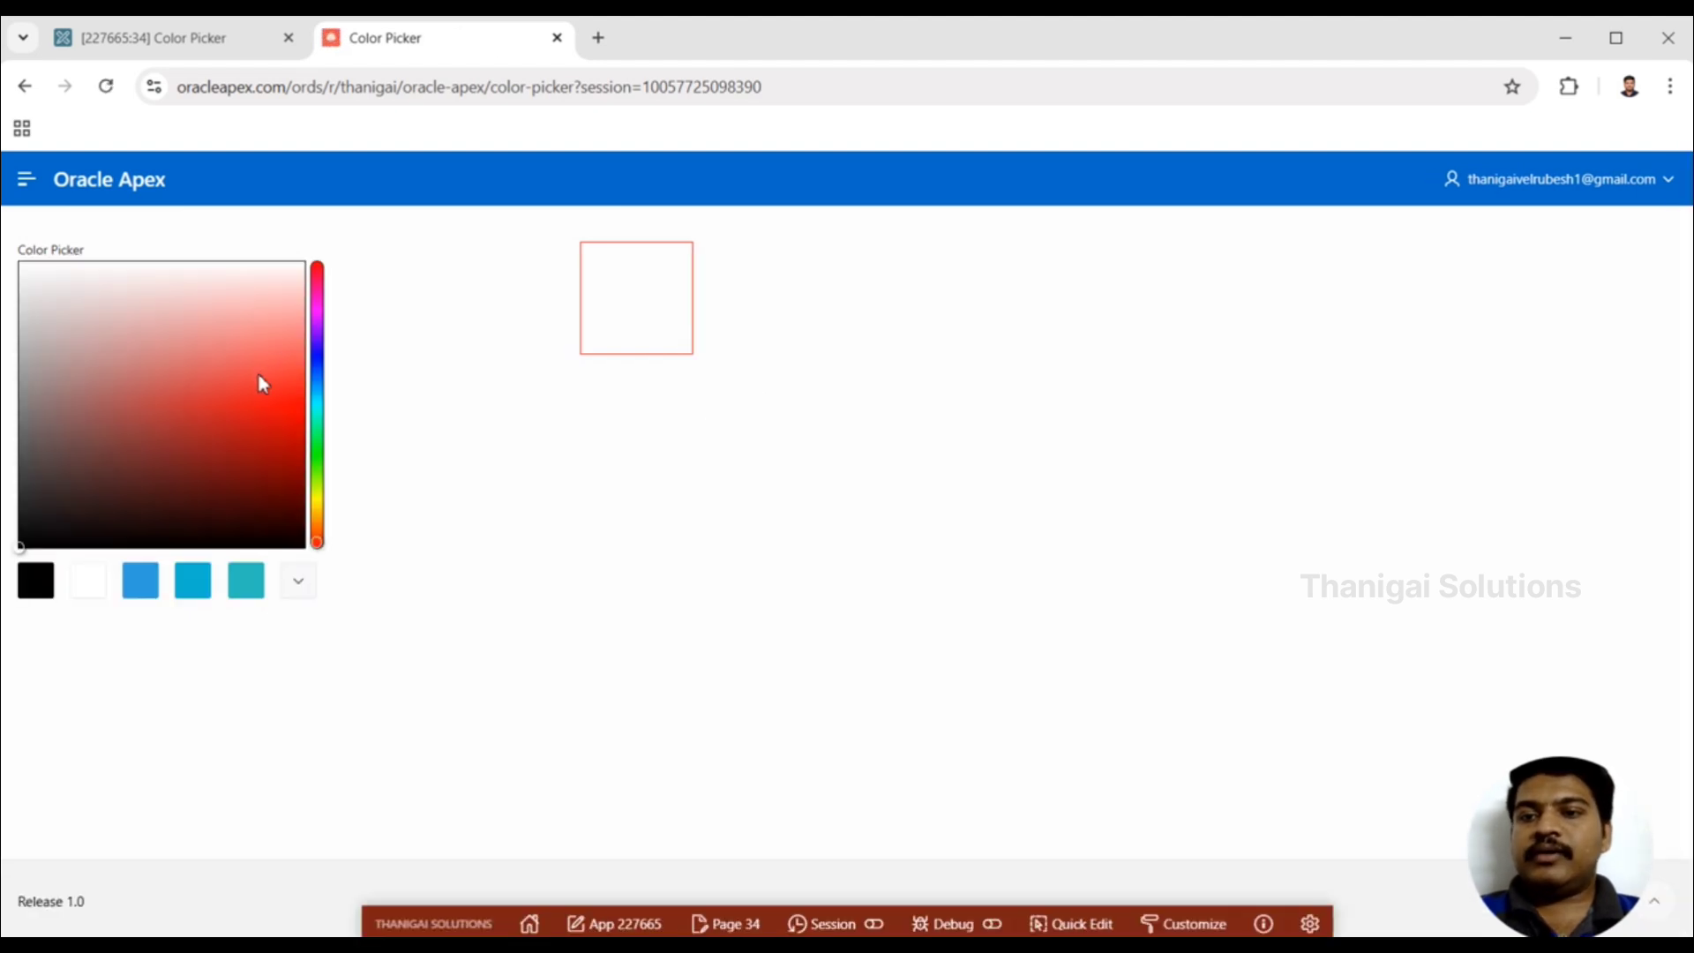
left_click(260, 399)
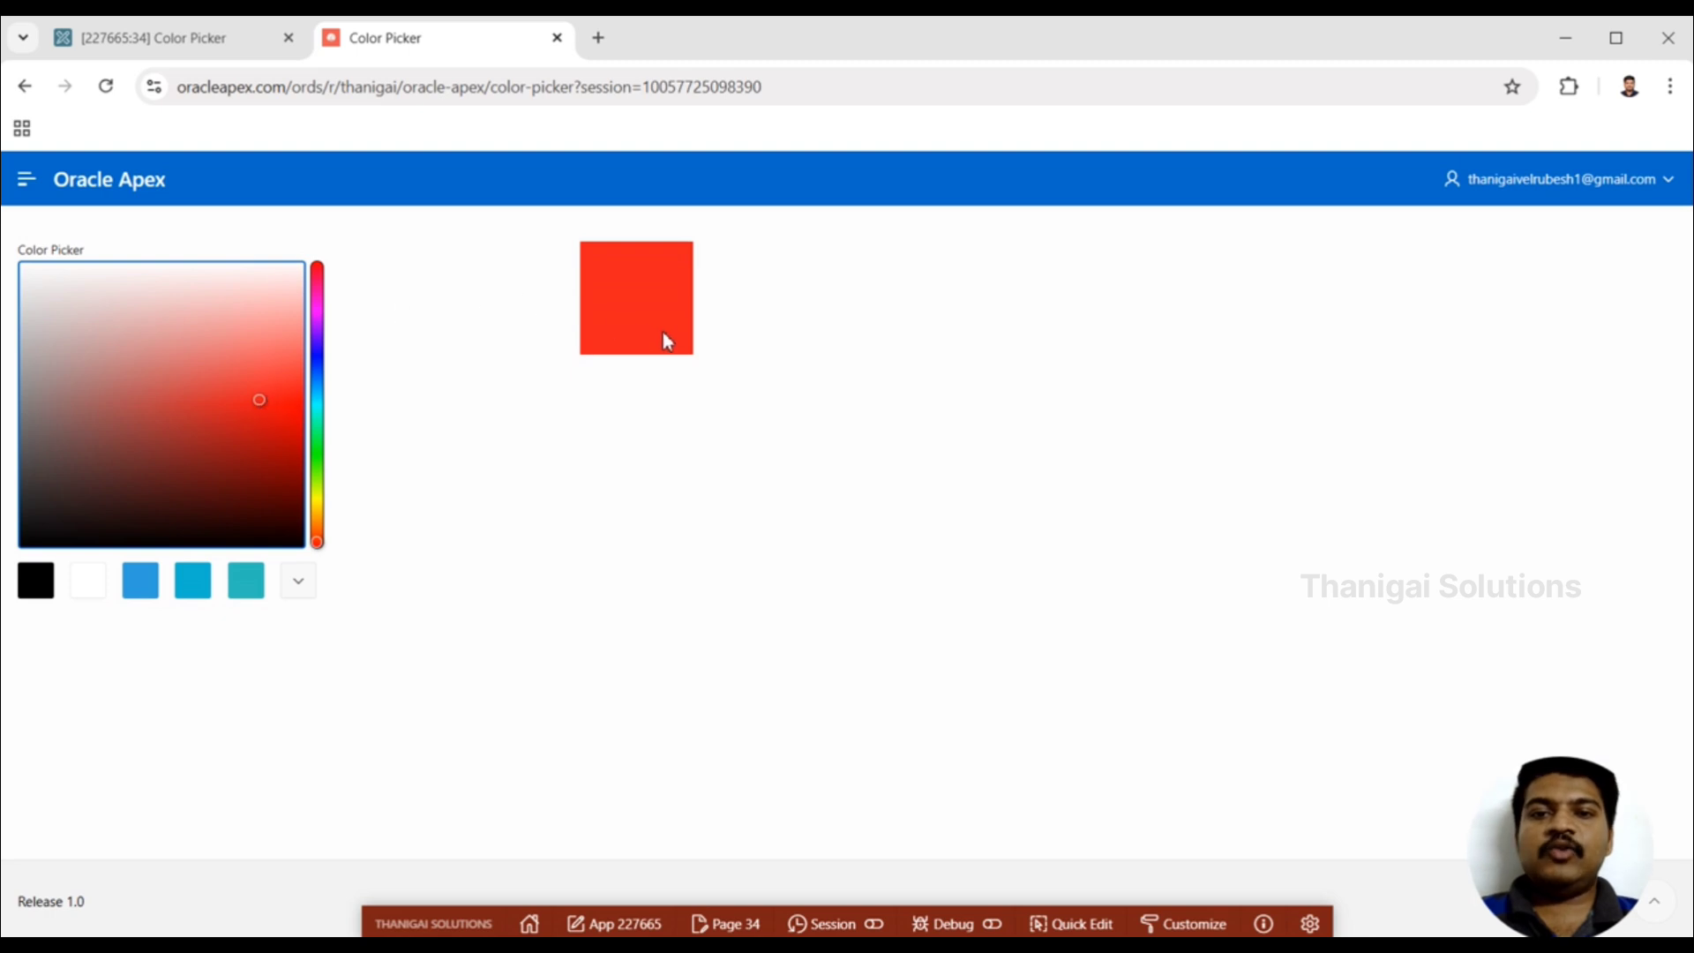
left_click(199, 301)
left_click(165, 401)
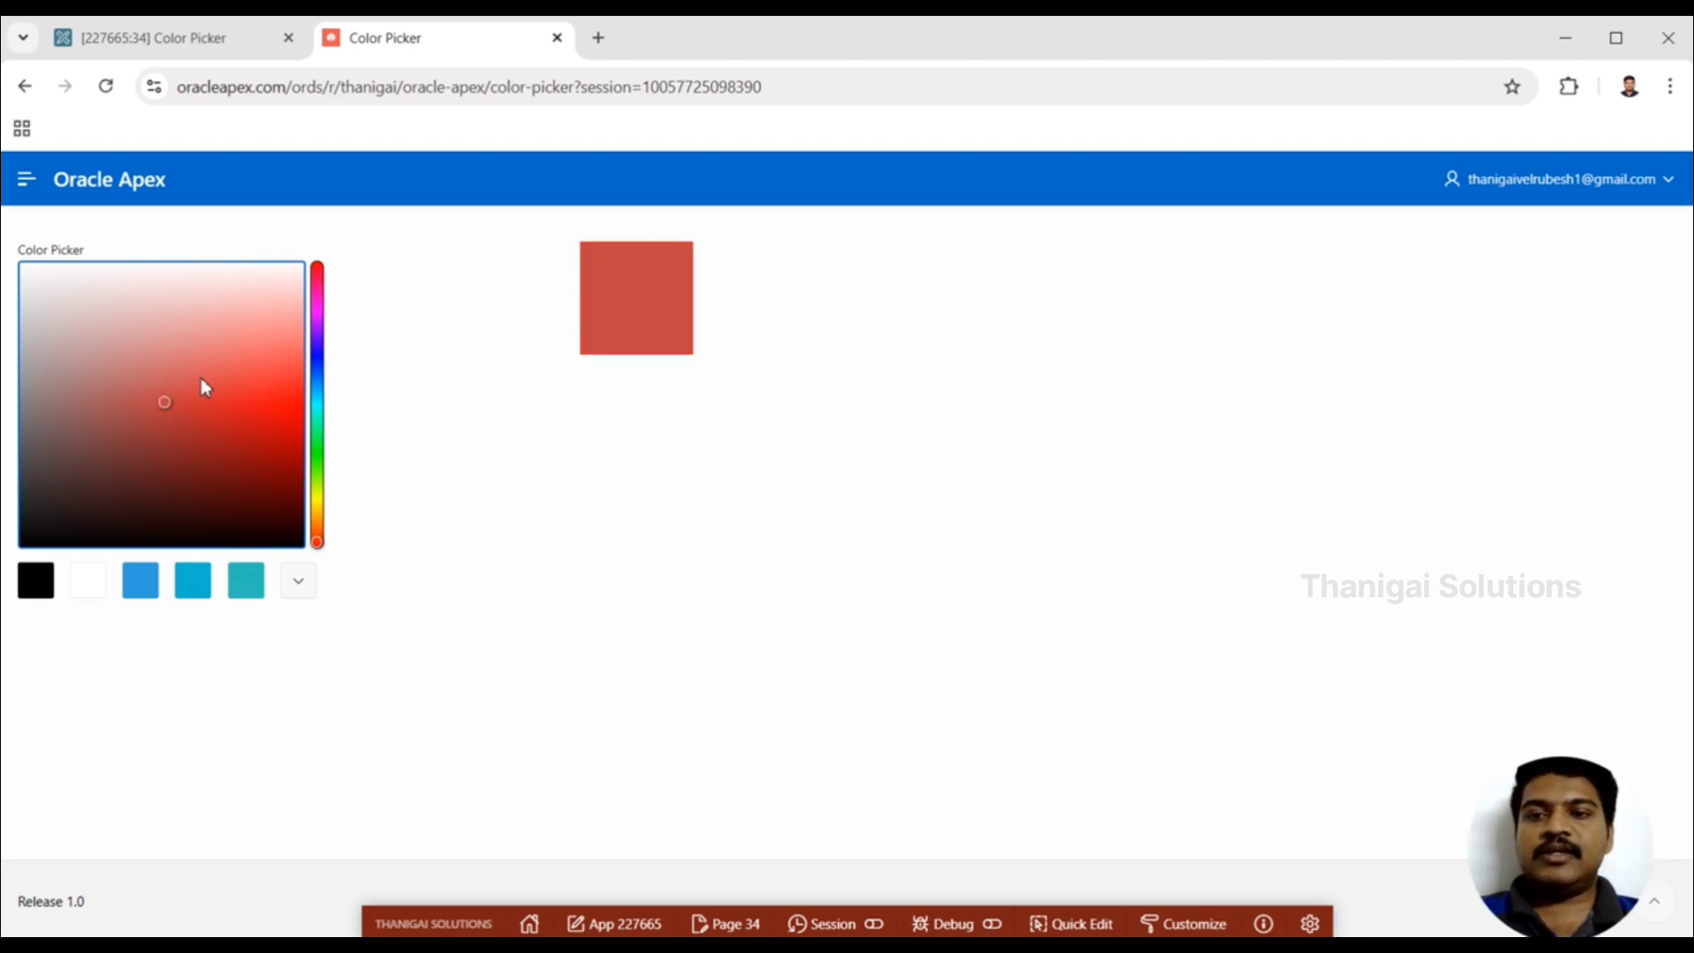
mouse_move(221, 405)
left_mouse_down()
mouse_move(226, 323)
mouse_move(134, 340)
mouse_move(174, 473)
mouse_move(264, 518)
mouse_move(230, 189)
mouse_move(48, 399)
mouse_move(106, 326)
mouse_move(187, 388)
mouse_move(185, 432)
left_mouse_up()
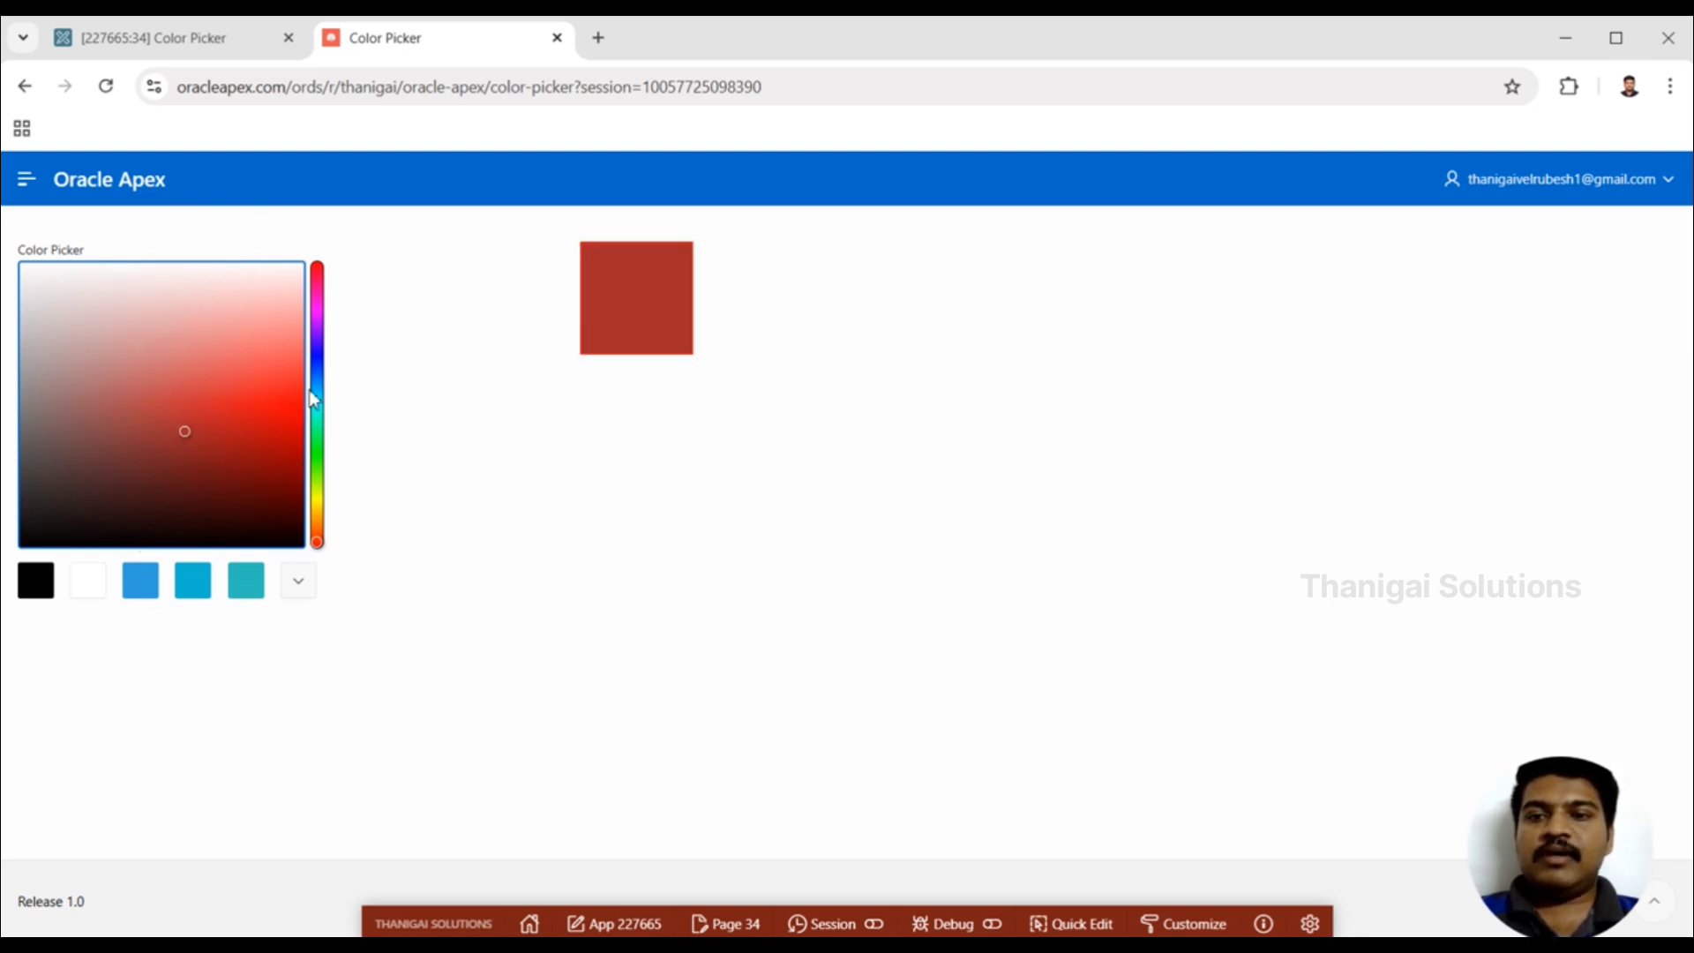
- Test the container's fill with a green hue and another shade of it, and return the hue to red
left_click(318, 425)
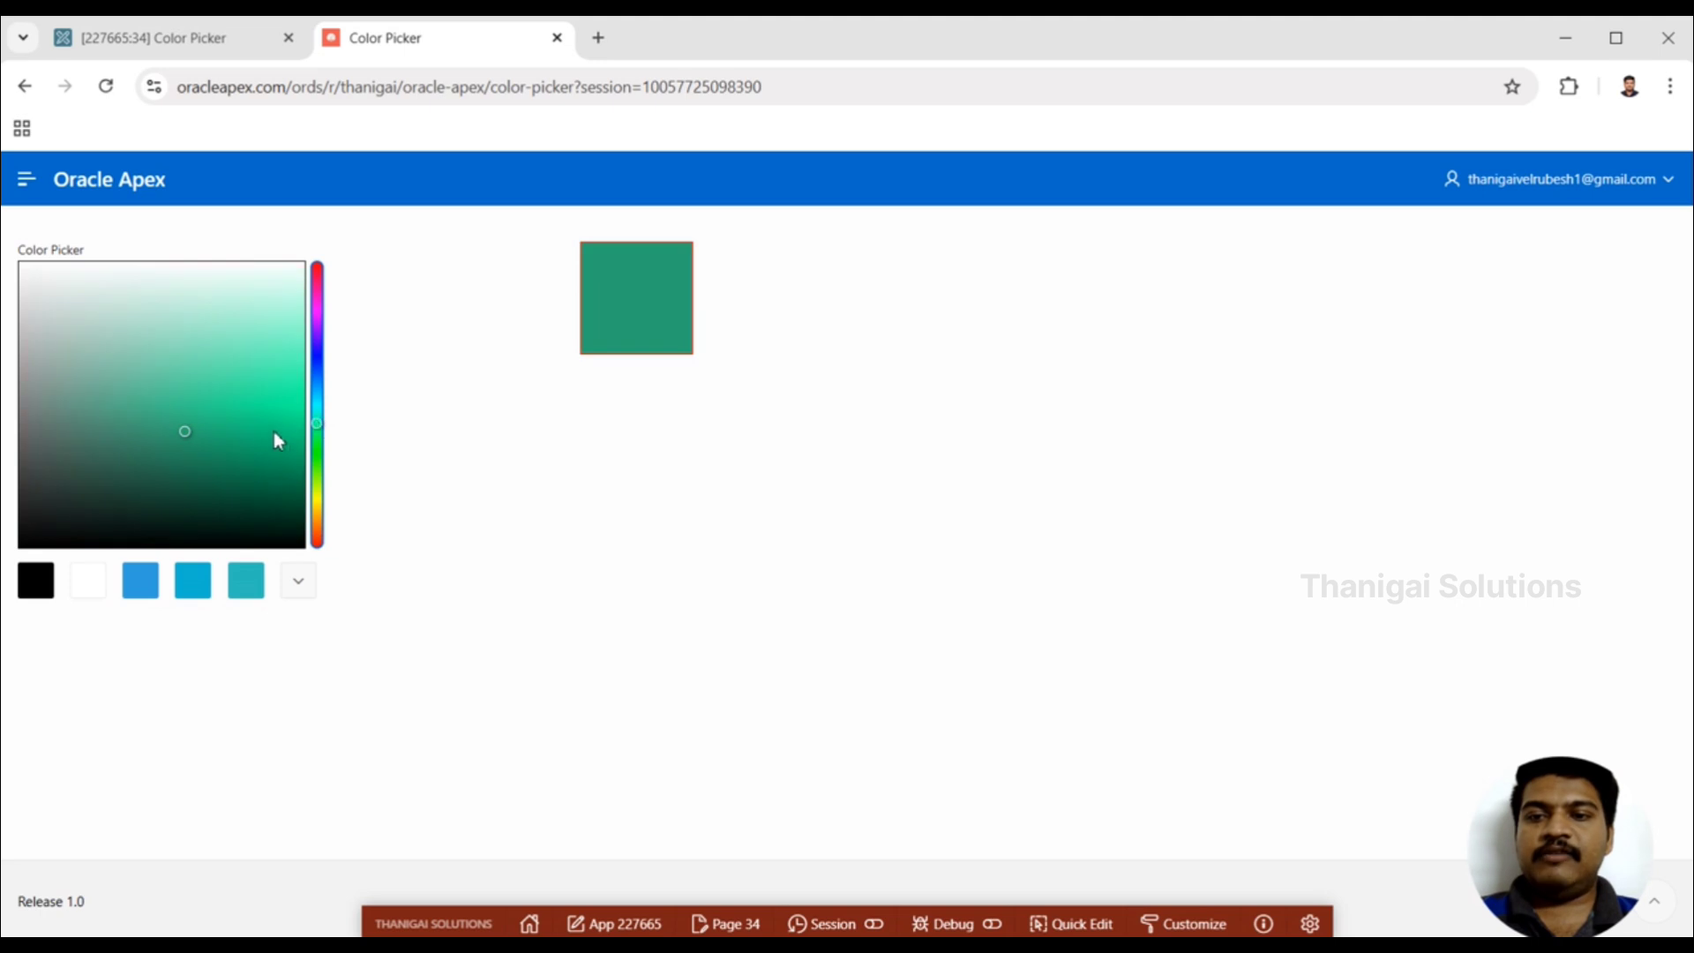
mouse_move(188, 437)
left_mouse_down()
mouse_move(253, 330)
mouse_move(191, 525)
mouse_move(193, 332)
mouse_move(230, 306)
mouse_move(165, 406)
mouse_move(152, 334)
mouse_move(277, 433)
mouse_move(292, 362)
left_mouse_up()
left_click_drag(318, 415, 318, 542)
- Test the container's fill with dark, bright and muted shades of red in the color picker
mouse_move(194, 494)
left_mouse_down()
mouse_move(72, 425)
mouse_move(253, 312)
mouse_move(12, 492)
mouse_move(200, 495)
mouse_move(220, 344)
left_mouse_up()
mouse_move(215, 411)
left_mouse_down()
mouse_move(220, 394)
mouse_move(125, 541)
mouse_move(239, 505)
left_mouse_up()
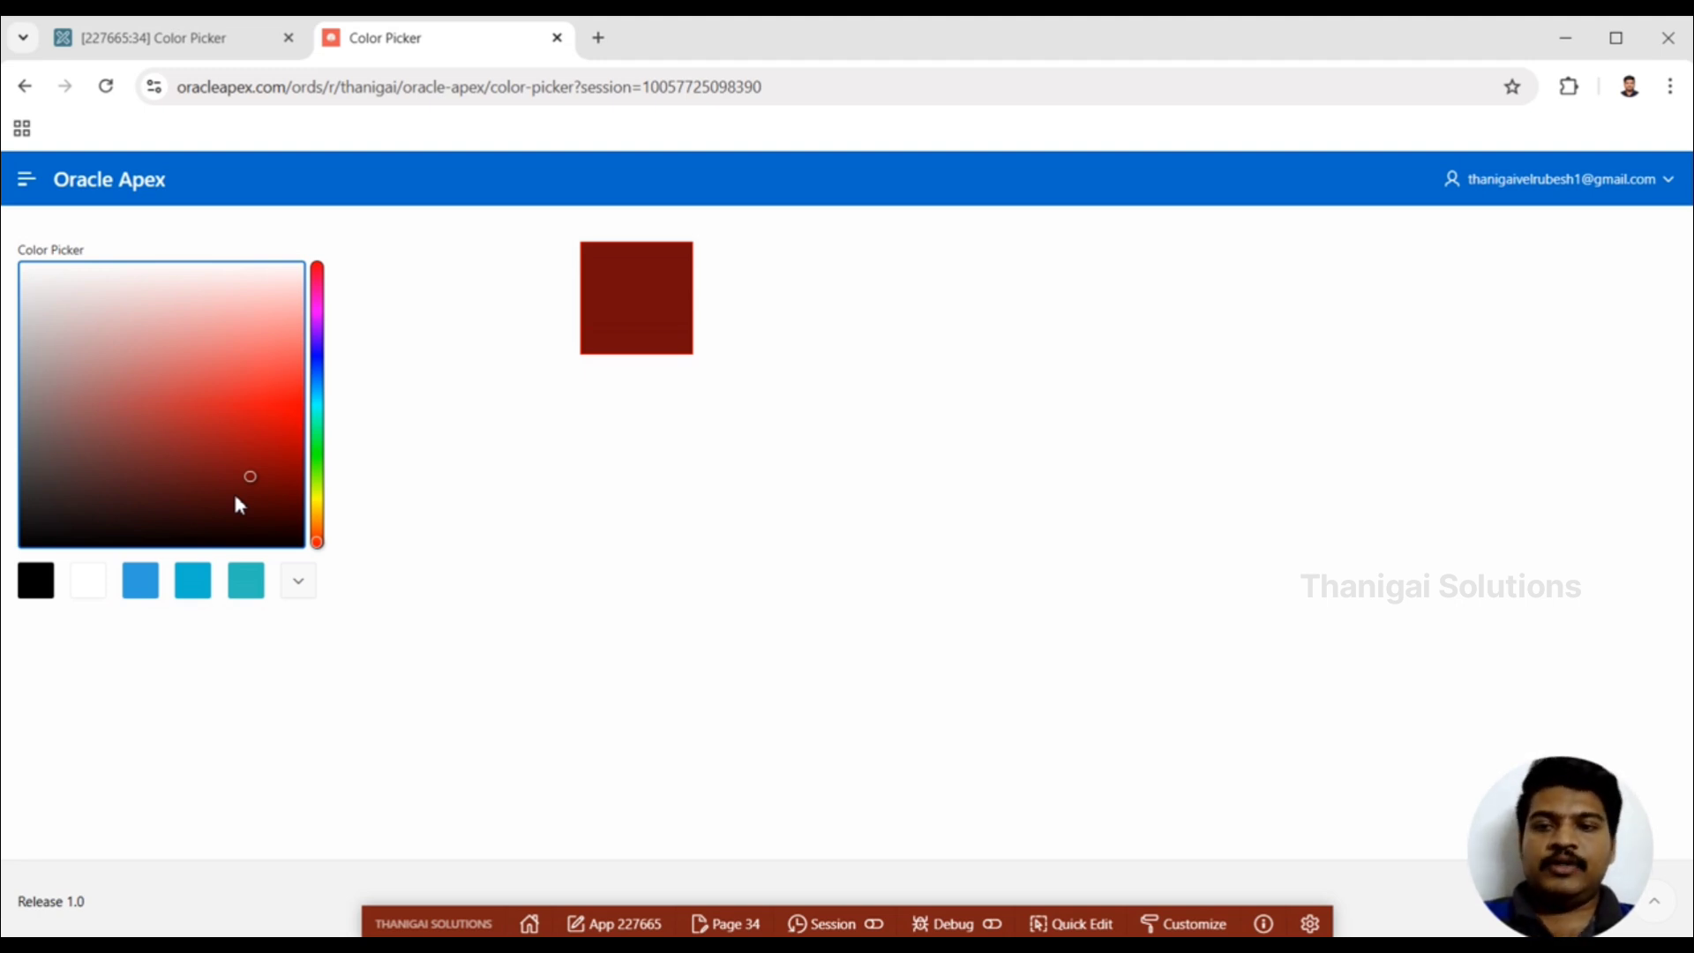
left_click(262, 404)
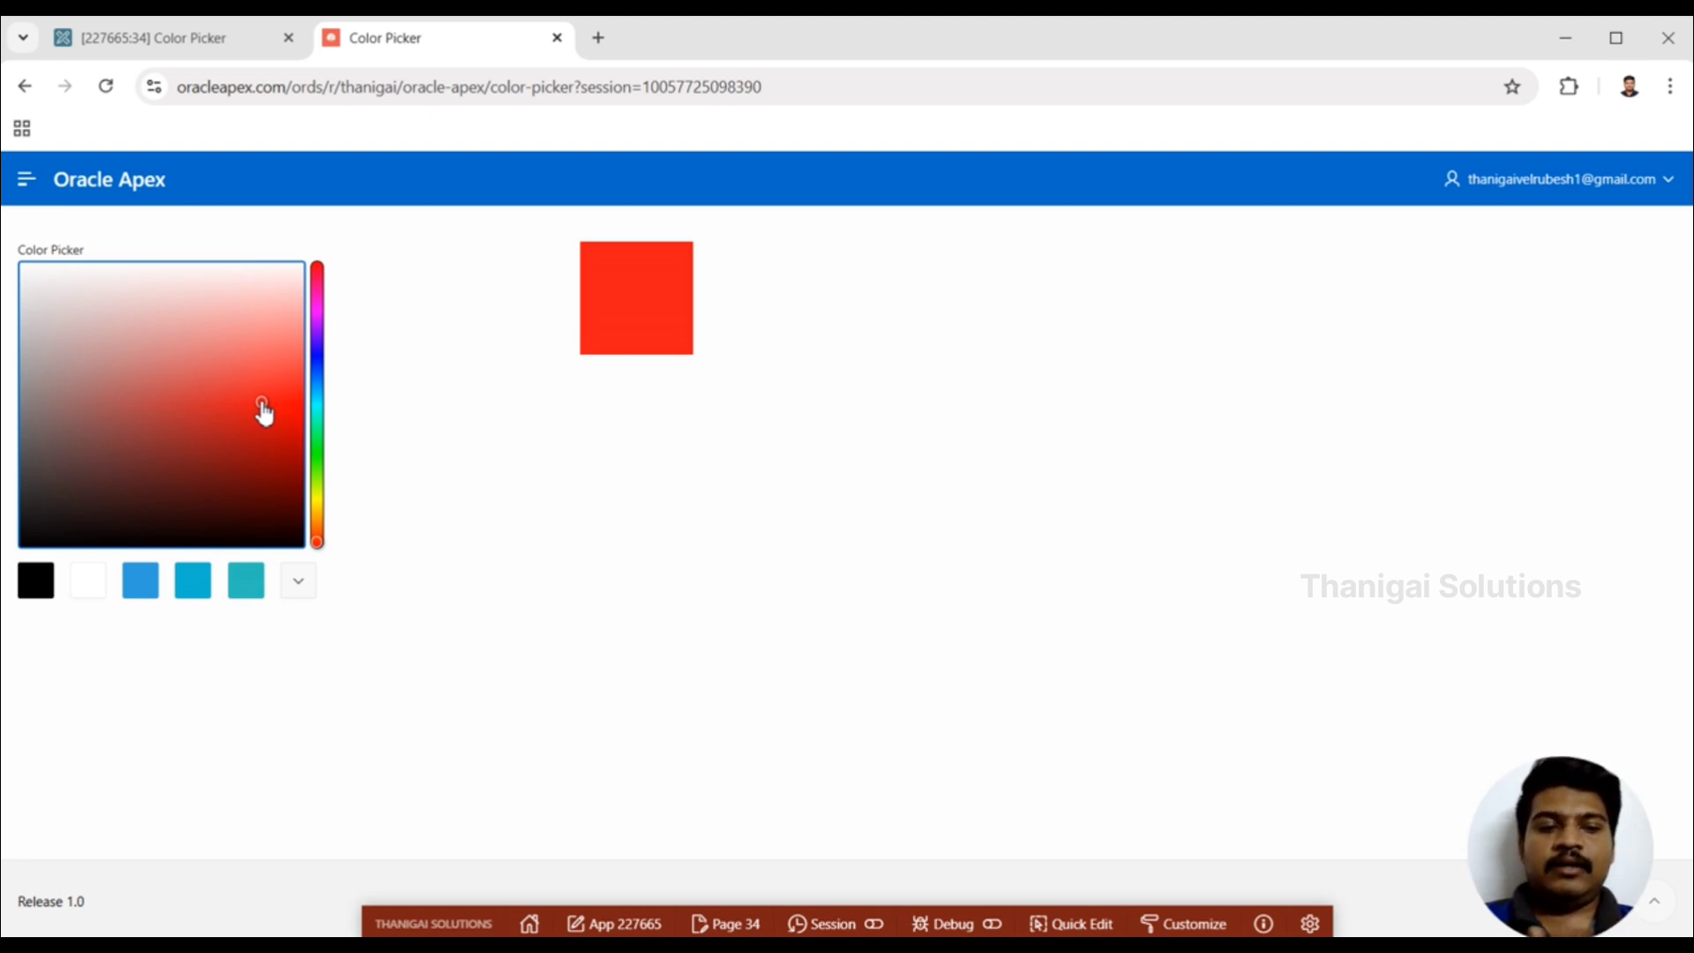
left_click_drag(263, 410, 145, 411)
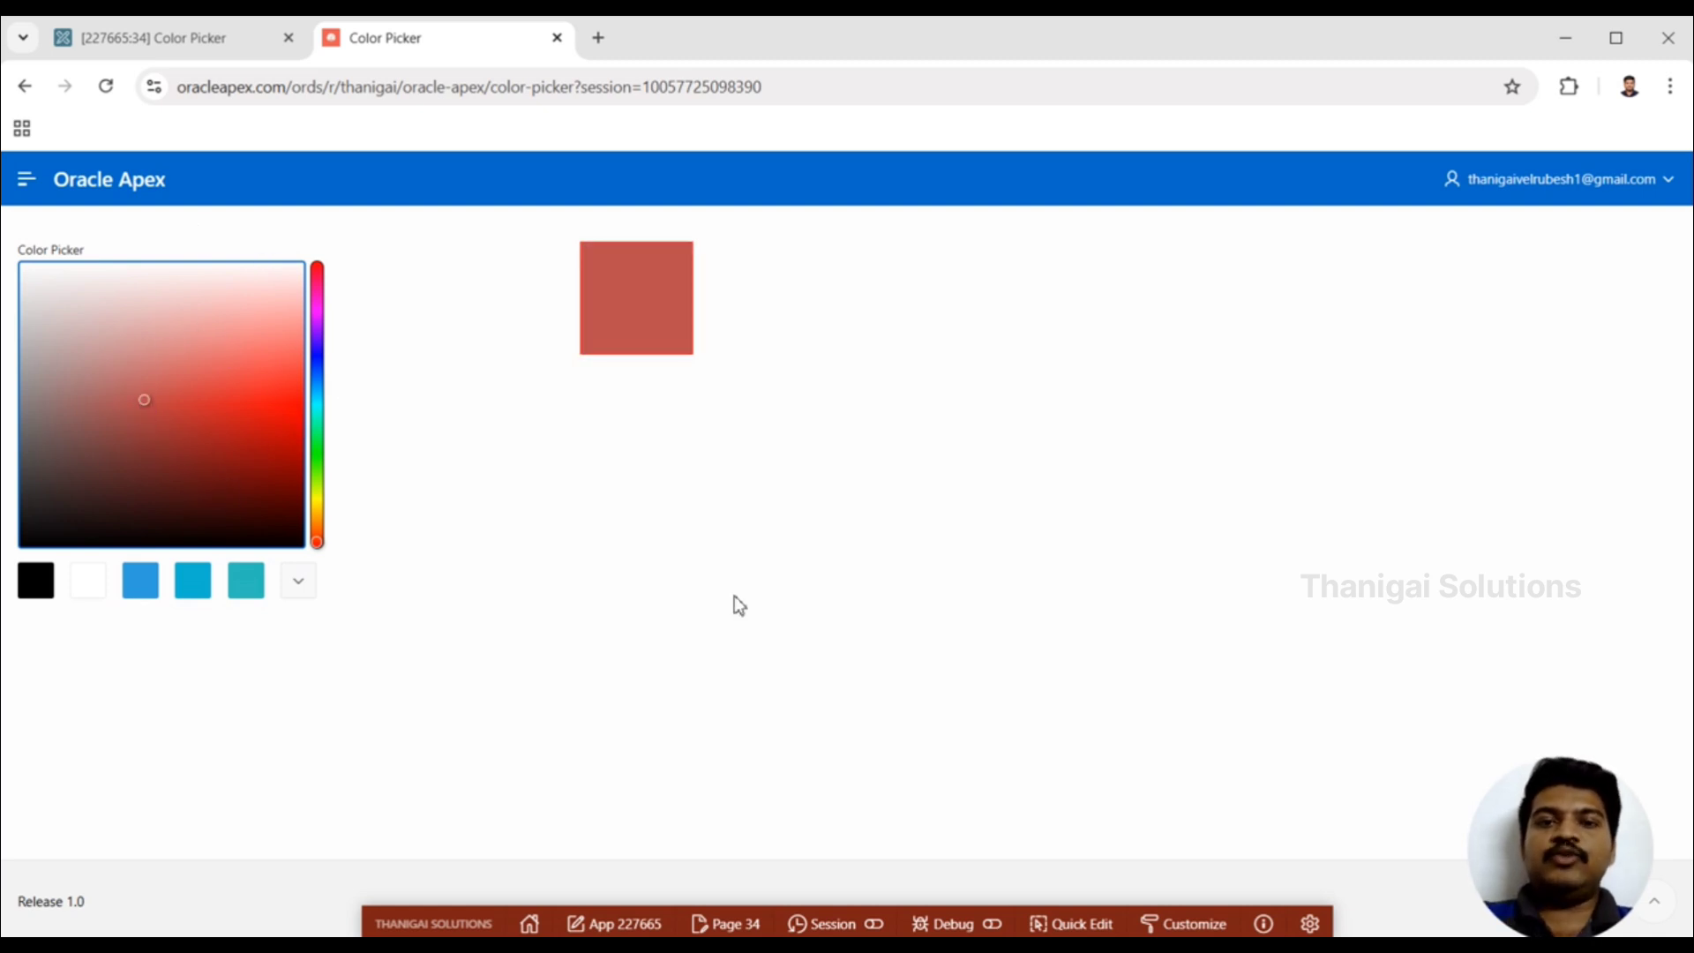